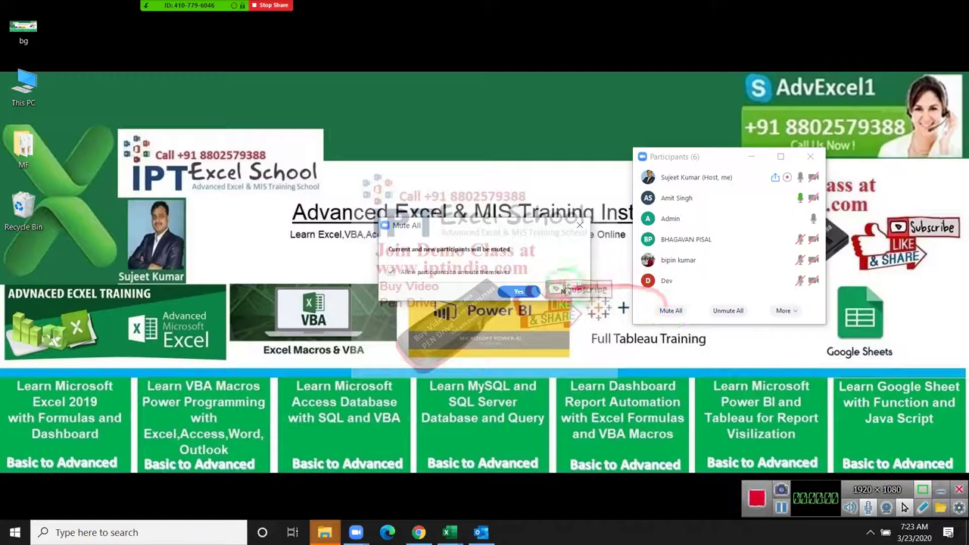
Step: Confirm Mute All for every meeting participant and close the Participants list
click(519, 291)
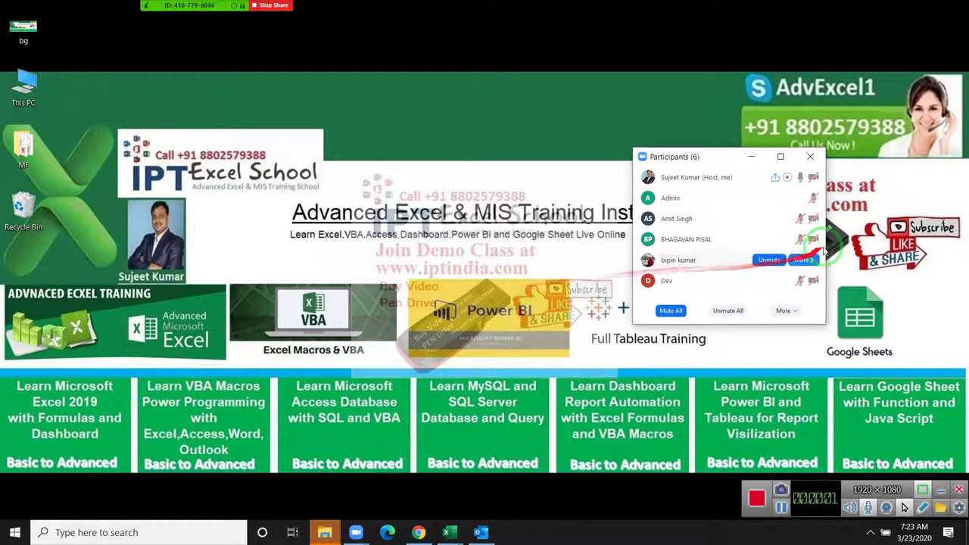
click(808, 157)
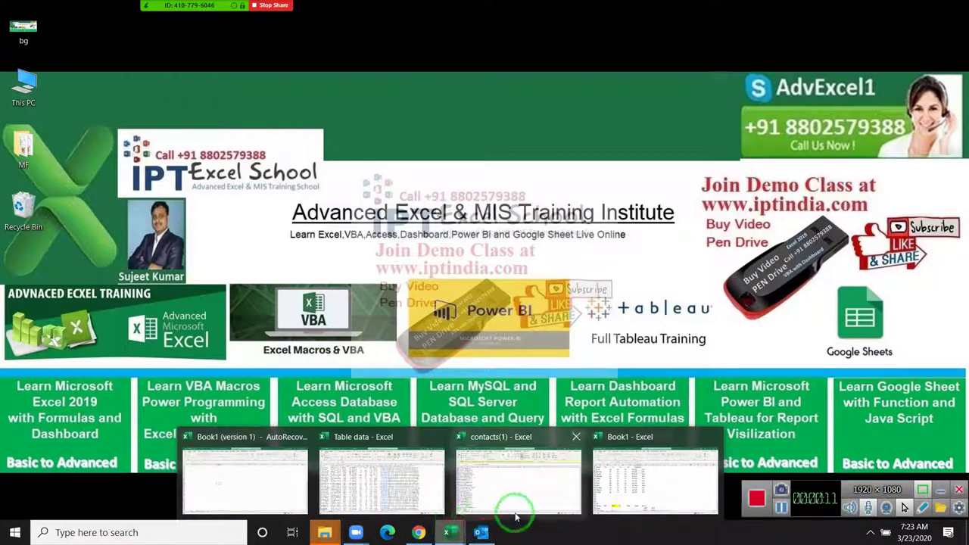
mouse_move(447, 532)
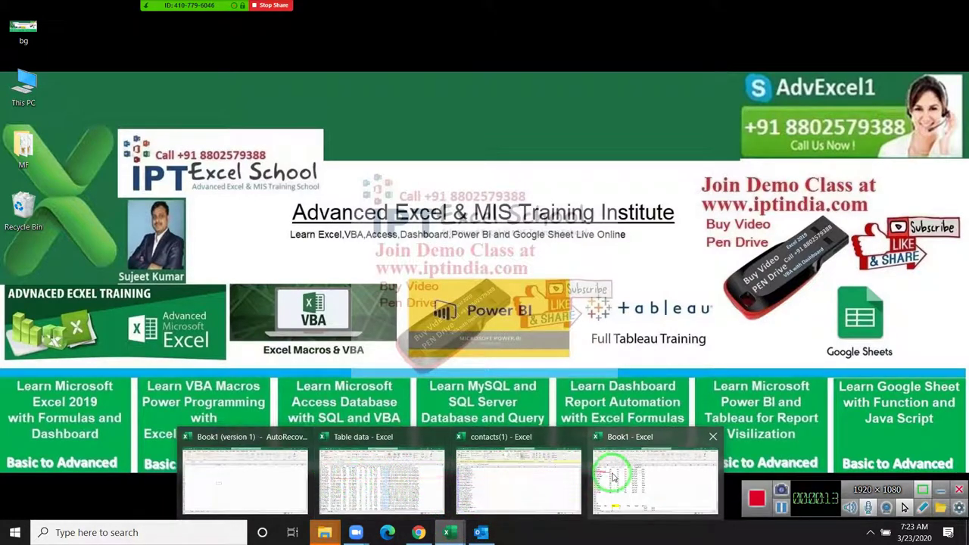
Step: Apply All Borders to the Sheet2 marks table A1:G12 in Book1
click(613, 474)
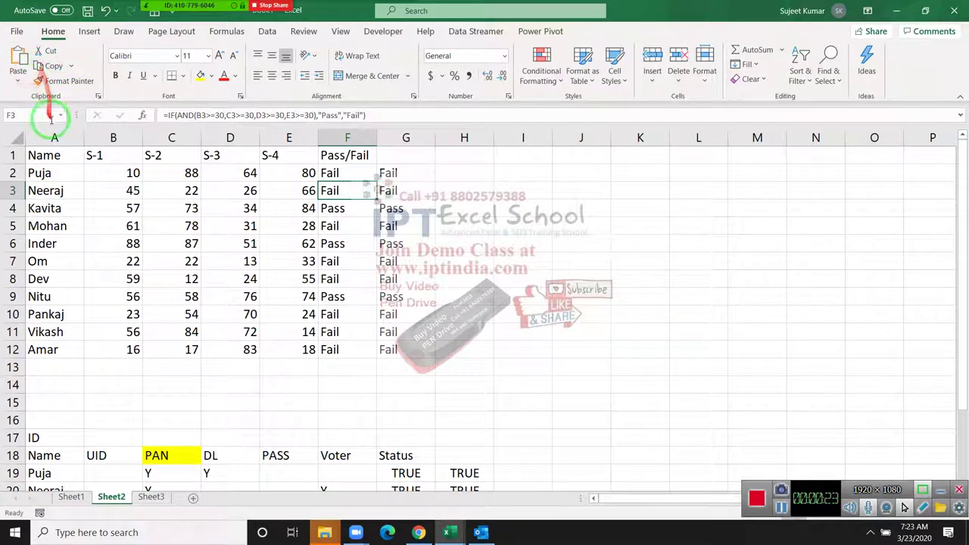
mouse_move(68, 155)
mouse_down()
mouse_move(244, 252)
mouse_move(388, 350)
mouse_up()
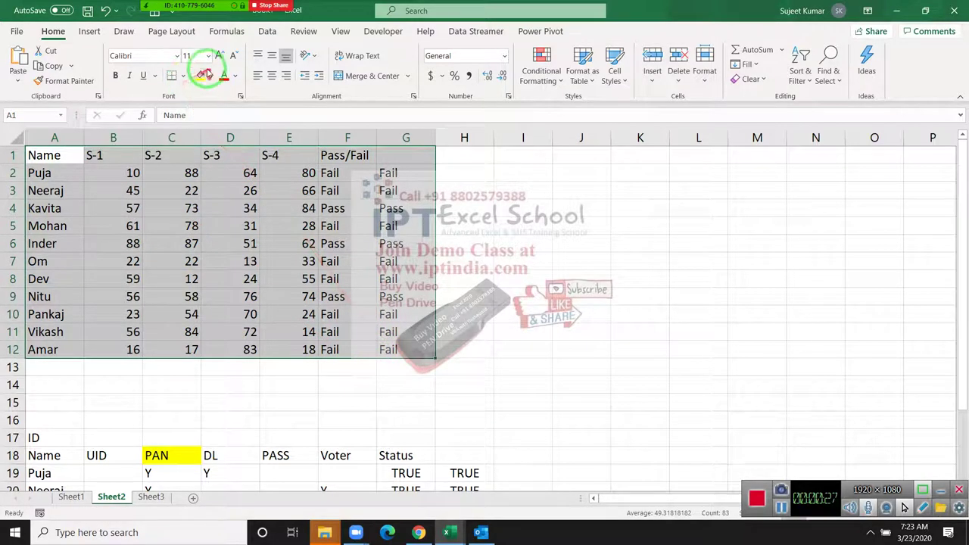
click(183, 75)
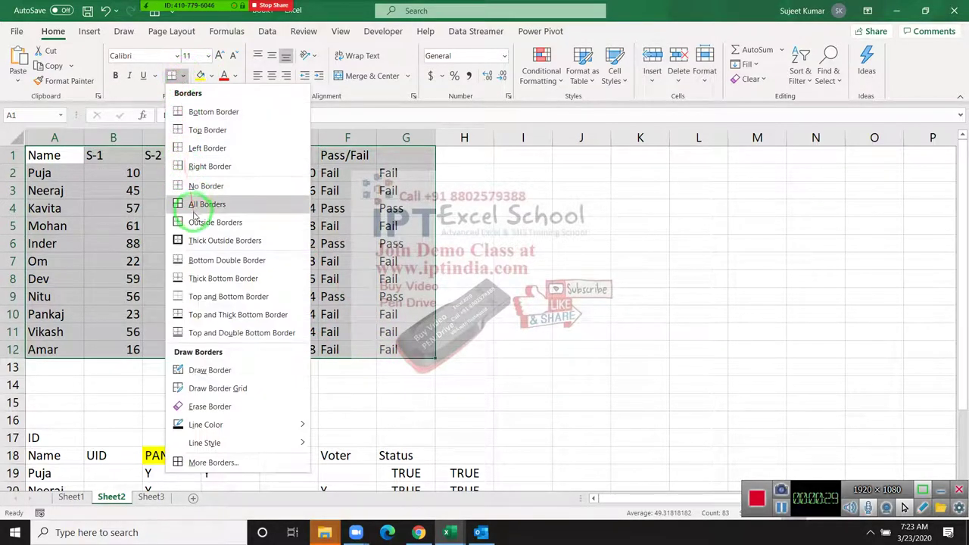
click(195, 204)
Step: Dismiss the paste menu, deselect the table and switch to Sheet3
click(15, 84)
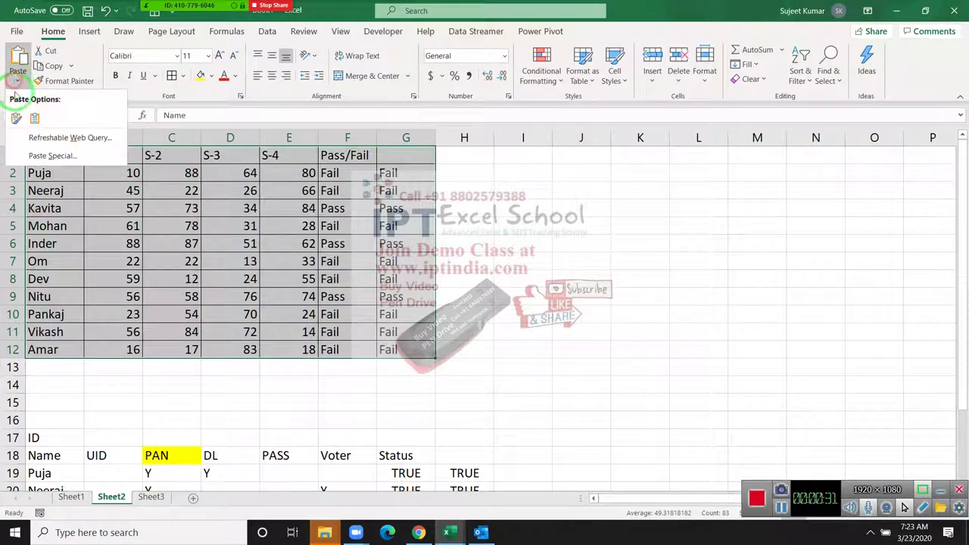
click(78, 184)
click(143, 231)
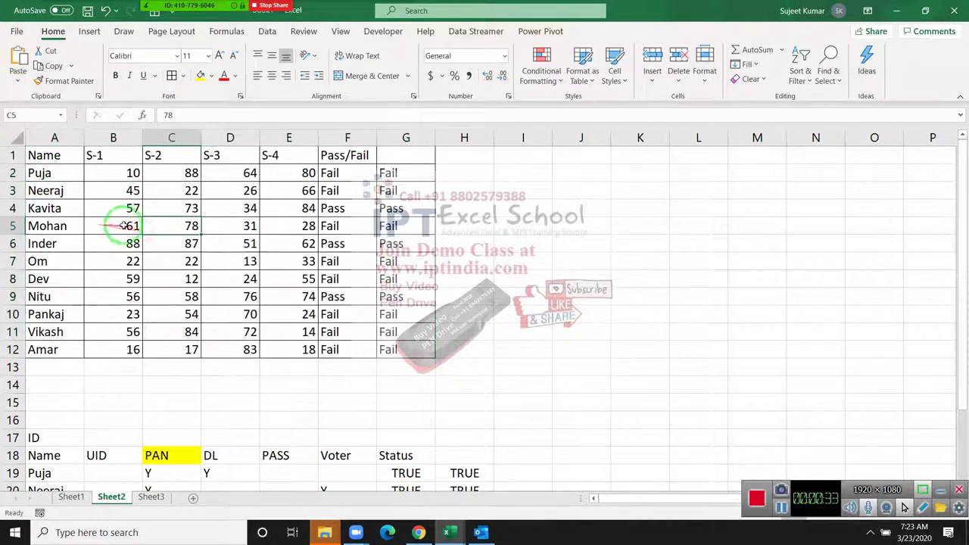
click(151, 496)
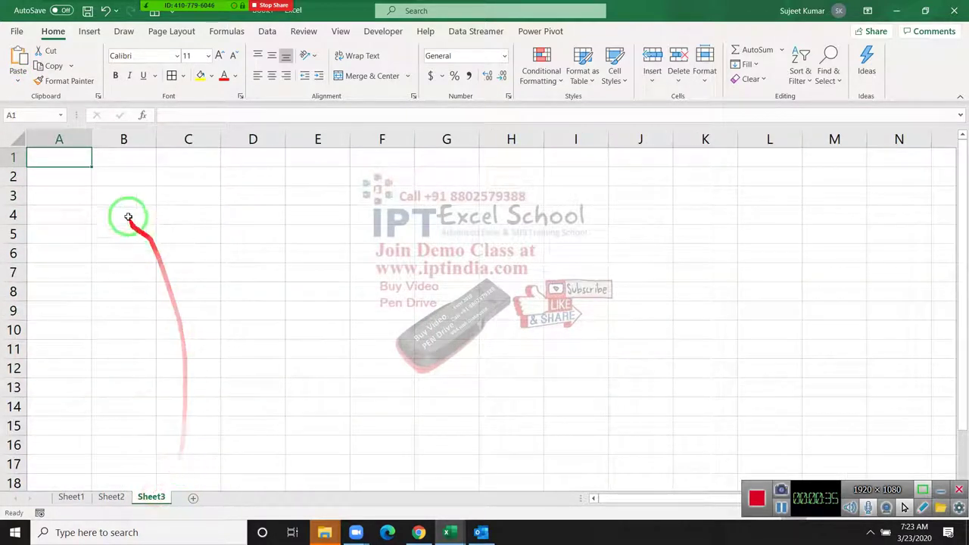
click(117, 191)
text(20)
key(Tab)
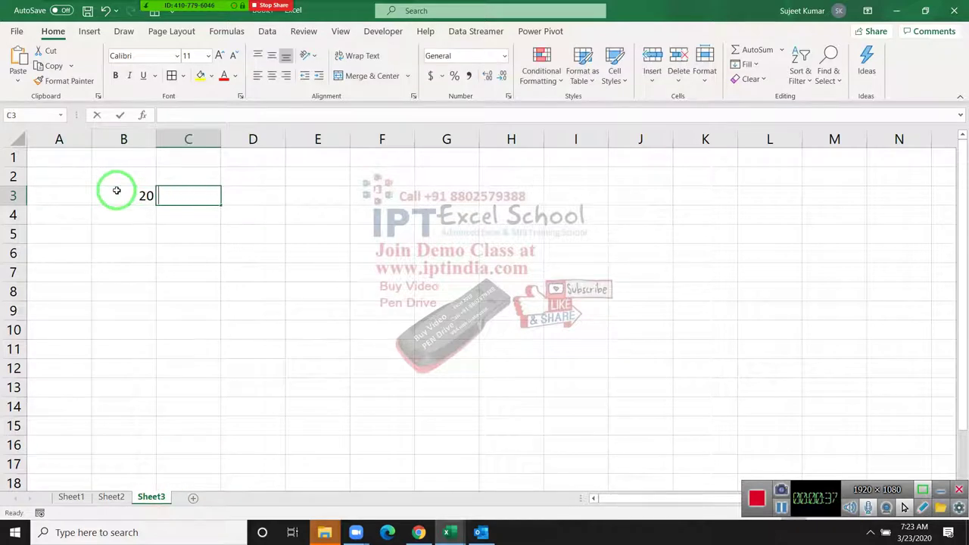
text(30)
key(Return)
key(Up)
key(Up)
click(116, 191)
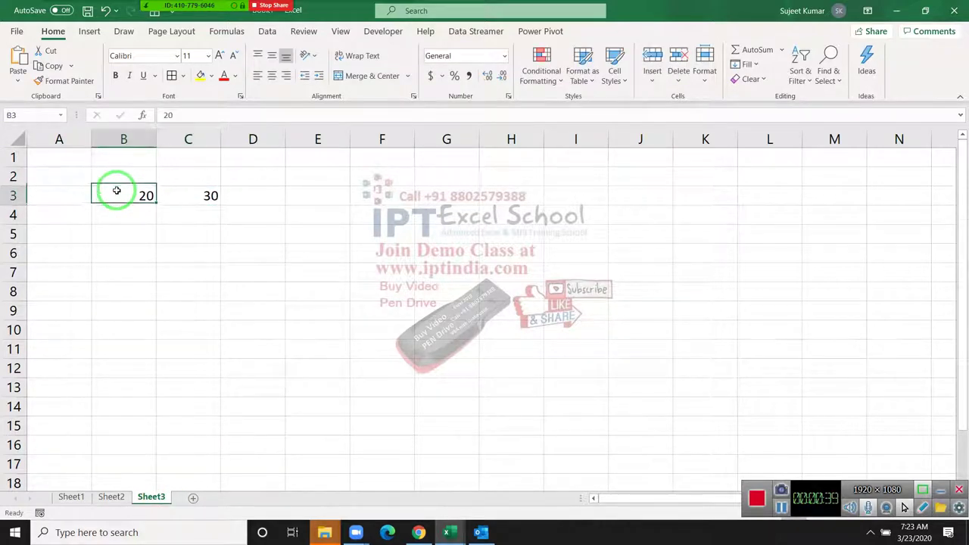
key(ctrl+c)
right_click(162, 199)
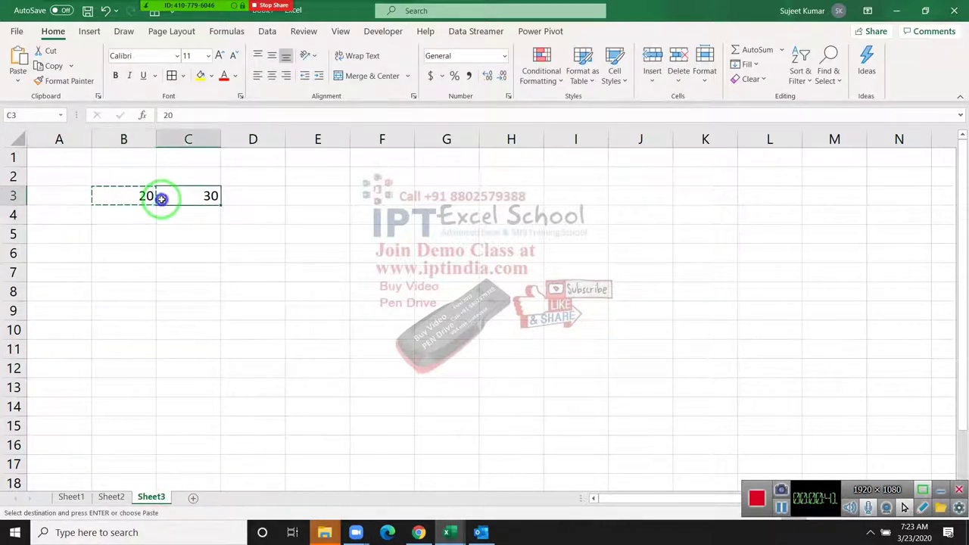
key(Escape)
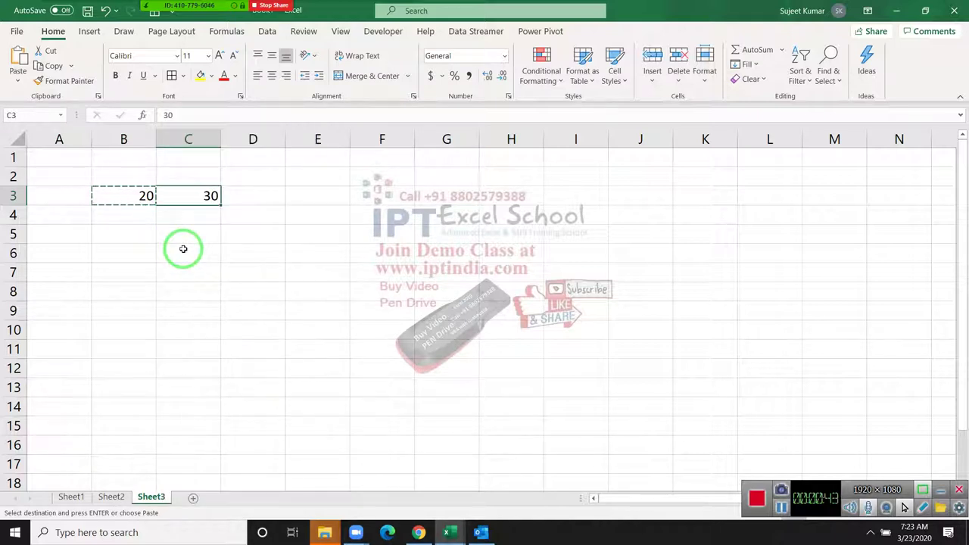
key(ctrl+v)
key(ctrl+z)
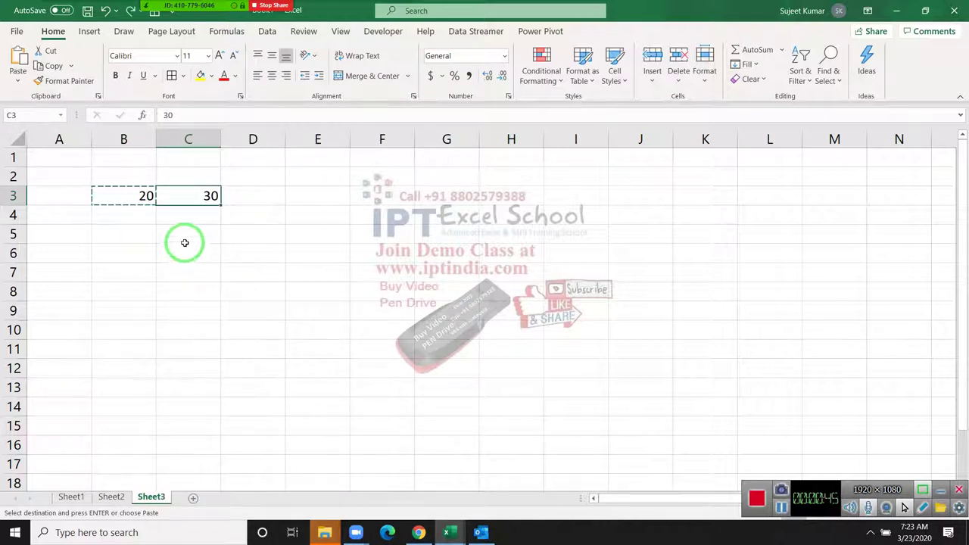
right_click(193, 199)
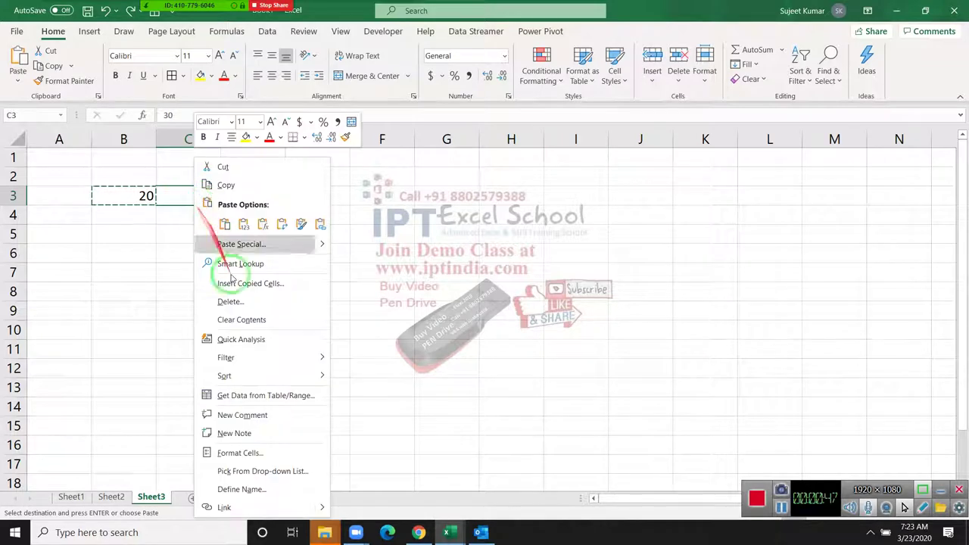
click(237, 245)
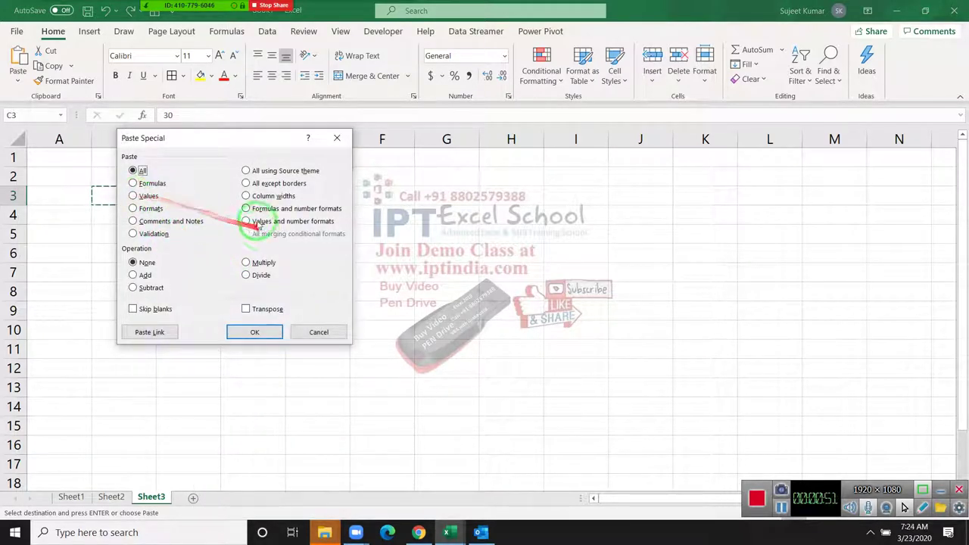
click(133, 275)
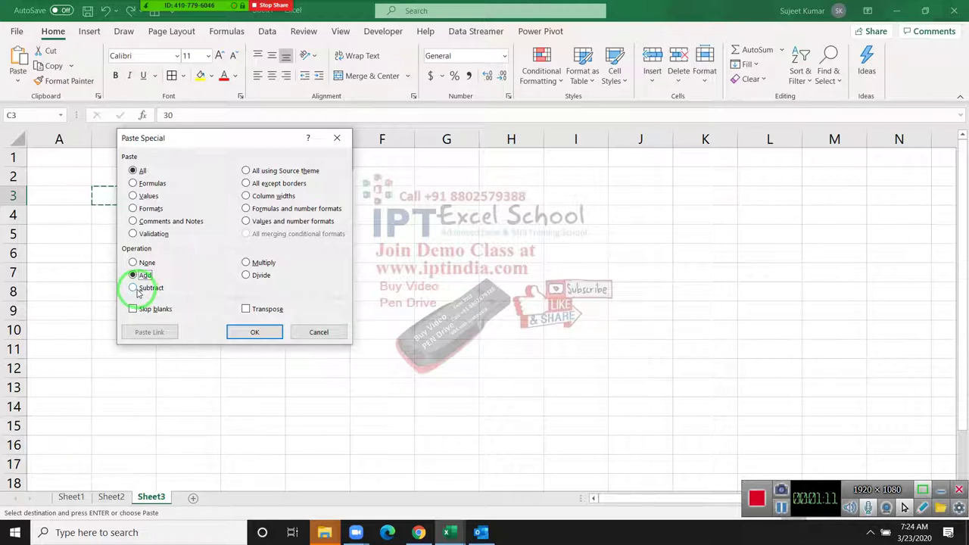
drag(184, 144, 373, 136)
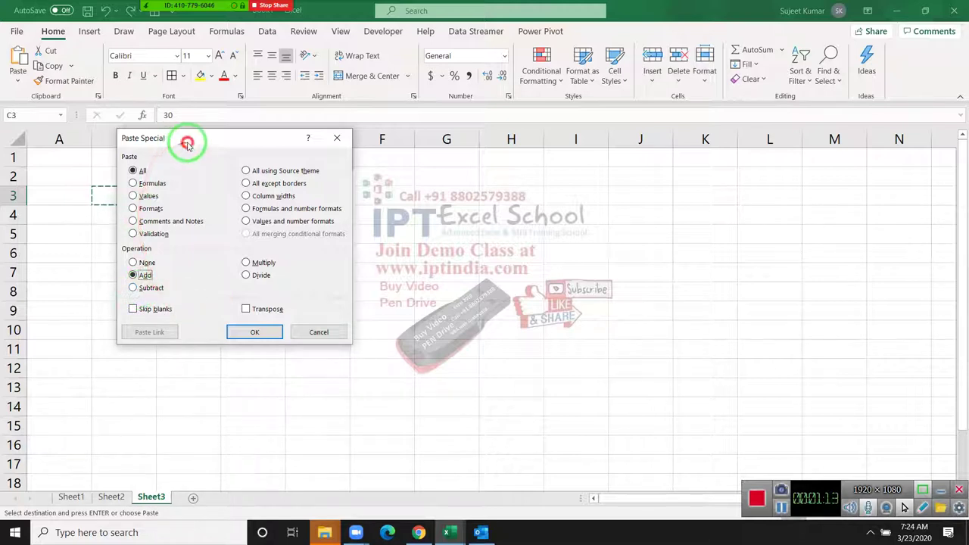
click(445, 323)
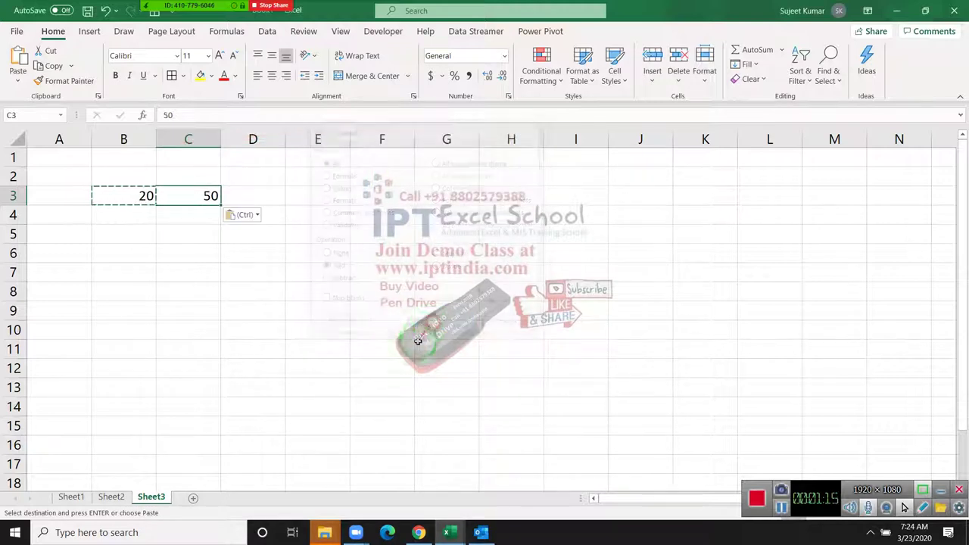
mouse_move(125, 176)
mouse_down()
mouse_move(194, 212)
mouse_move(239, 221)
mouse_up()
key(Delete)
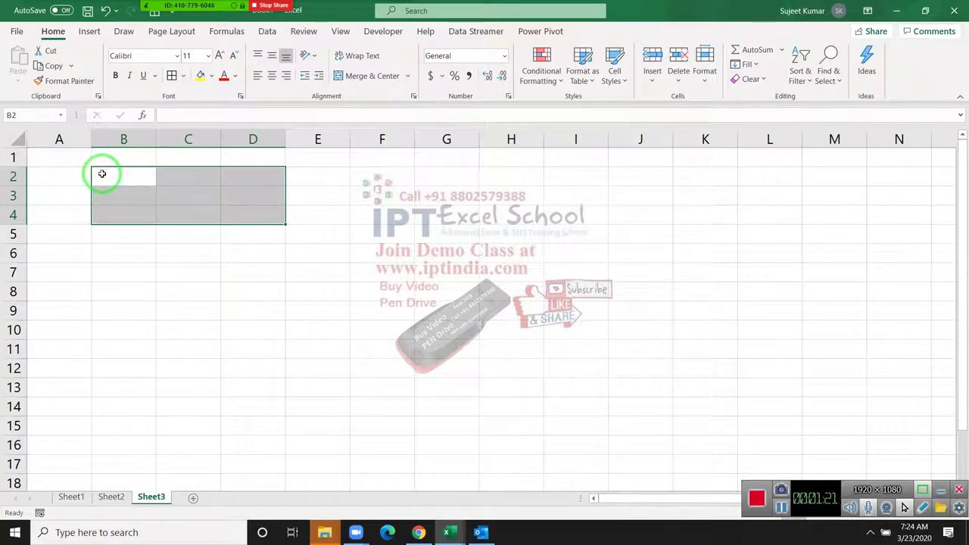
Step: Enter 20% in cell A2
click(76, 158)
click(69, 175)
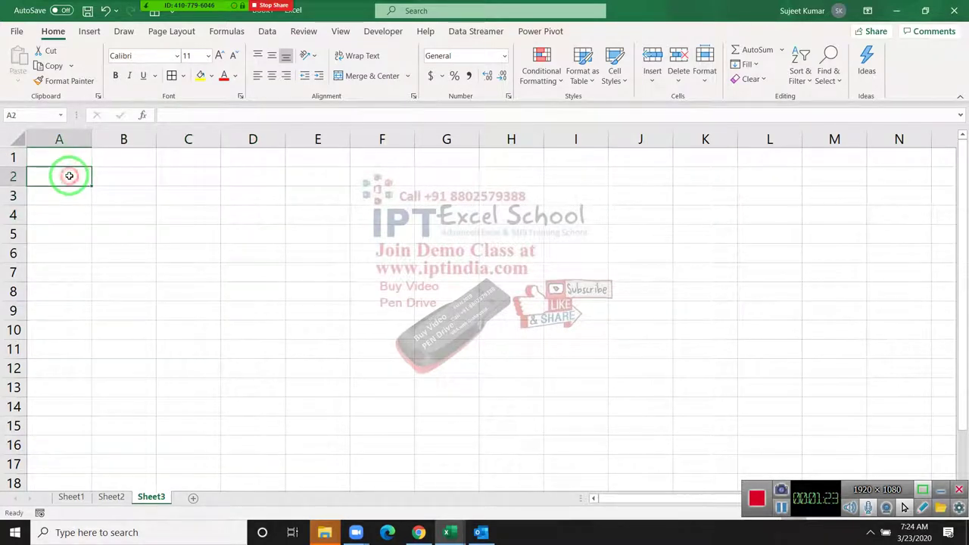
text(20)
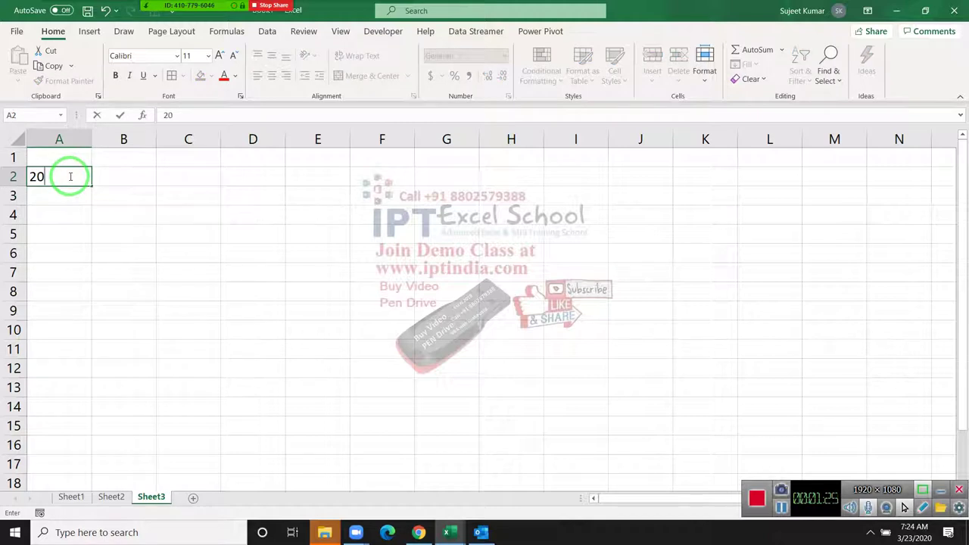
key(Return)
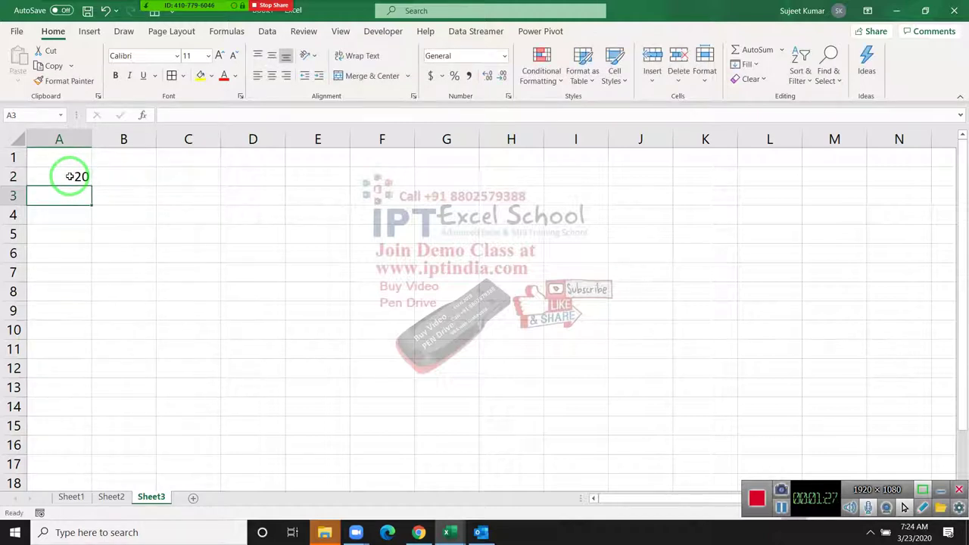
click(69, 176)
double_click(69, 176)
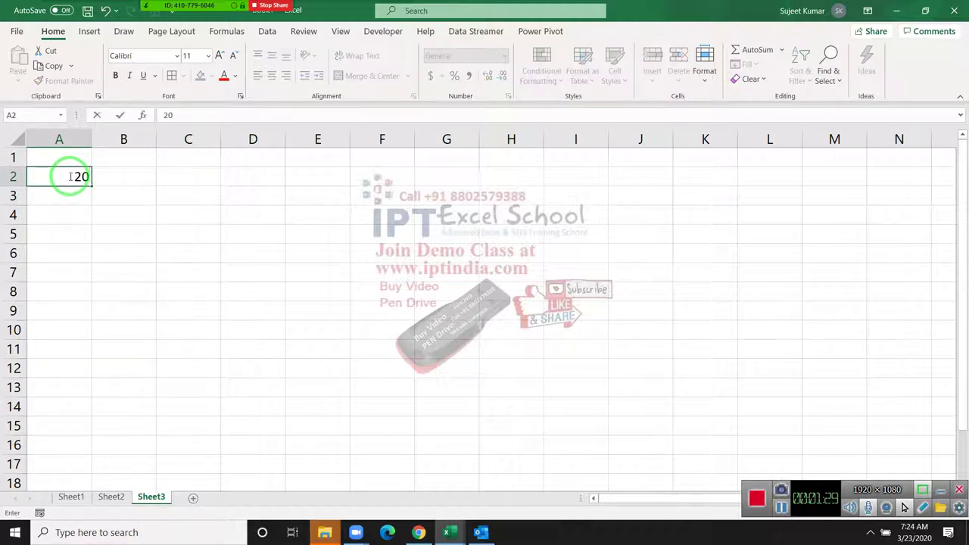
text(%)
key(Return)
click(58, 179)
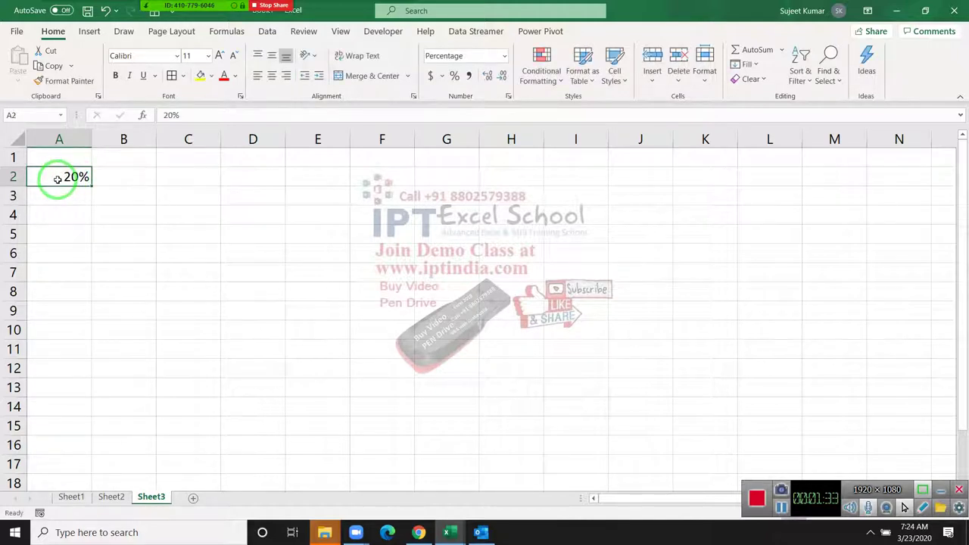
Step: Enter 20 in B2 and apply Percent Style so it shows 2000%
key(Right)
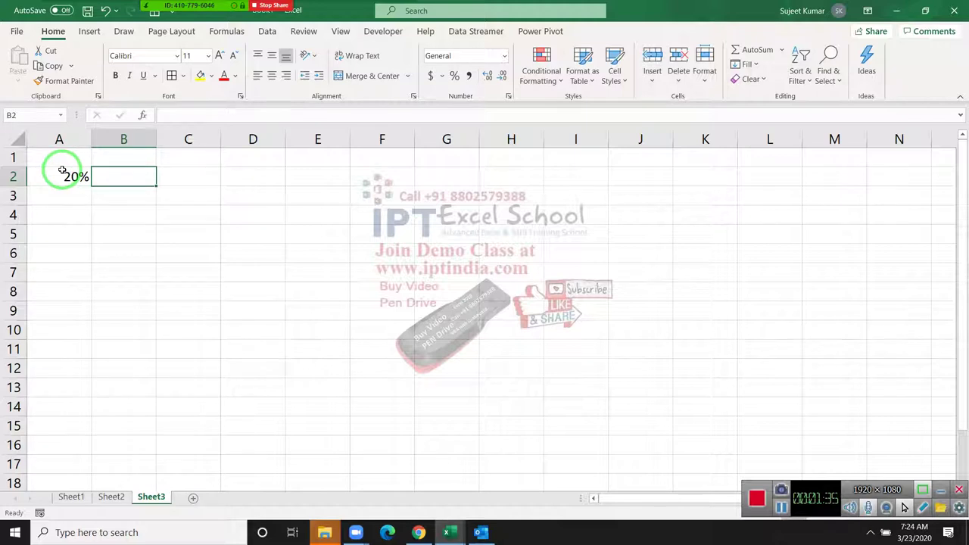
text(20)
key(Return)
key(Up)
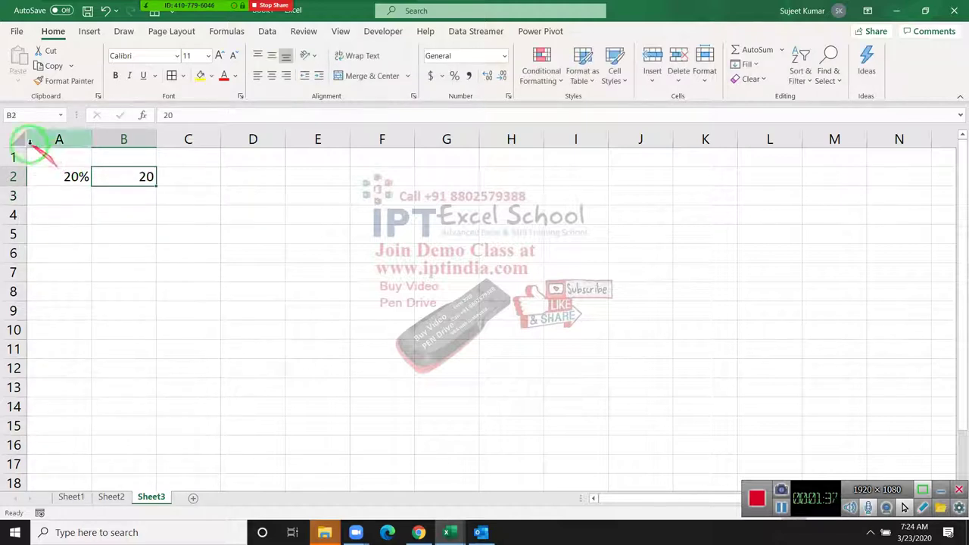
click(455, 76)
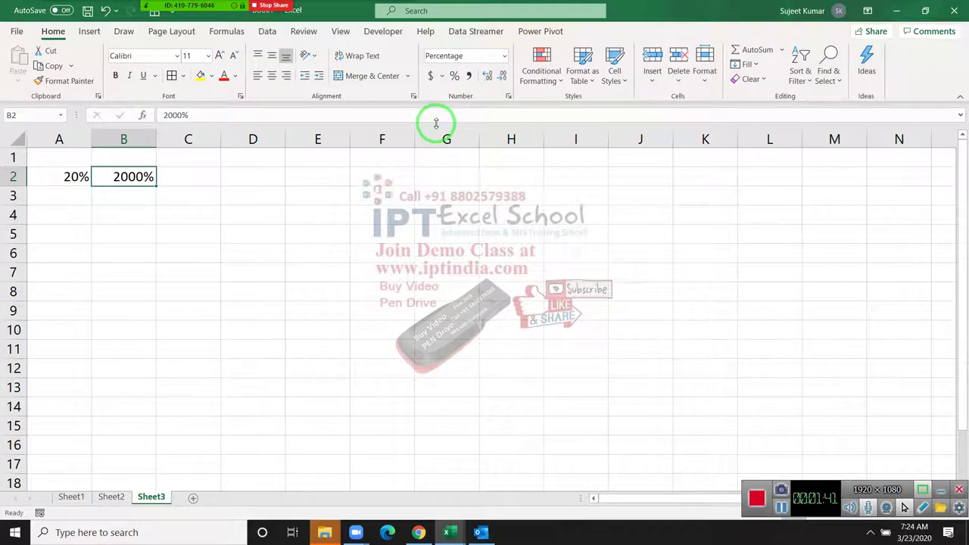
Step: Add the note 1=100% in cell B3
click(143, 194)
text(1=100%)
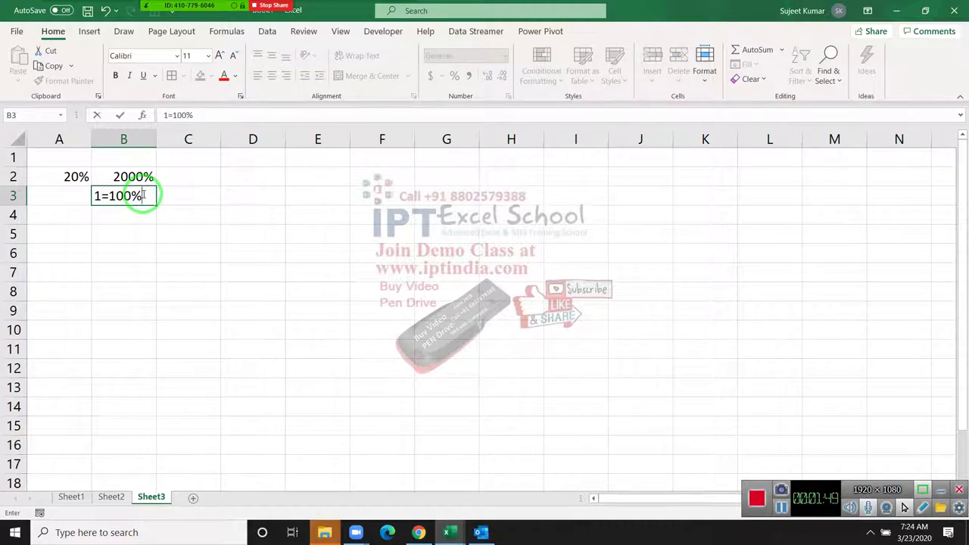
key(Return)
click(142, 195)
Step: Enter 0.2 in C2 and apply Percent Style to show 20%
key(Up)
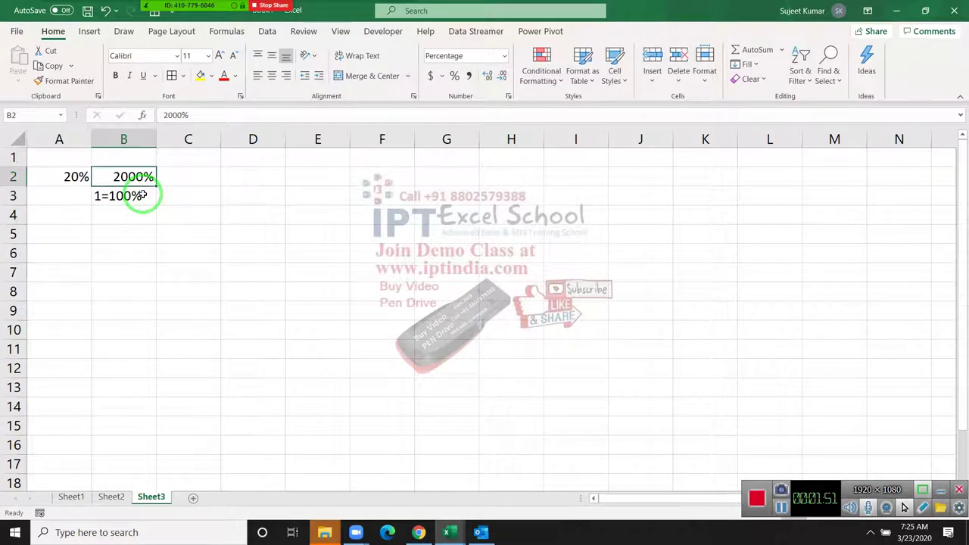
key(Right)
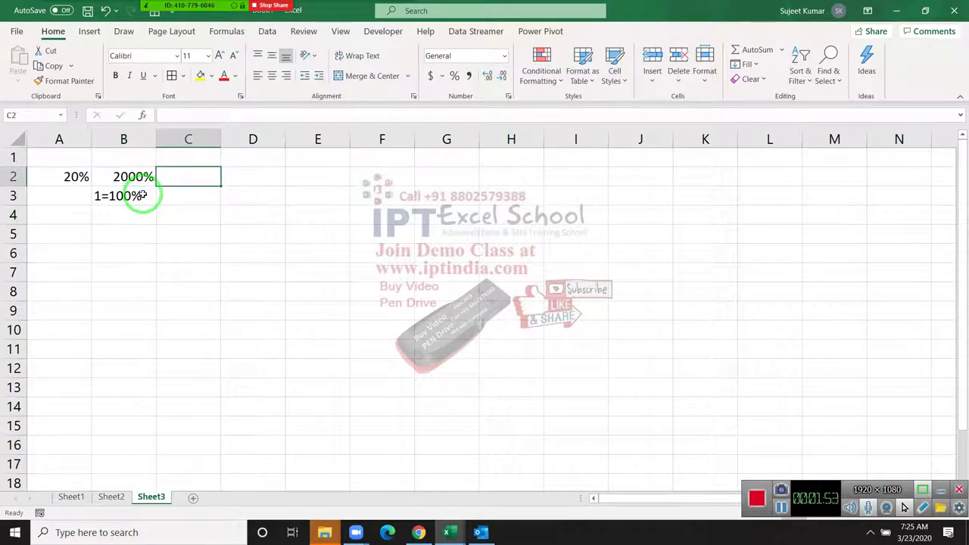
text(0.20)
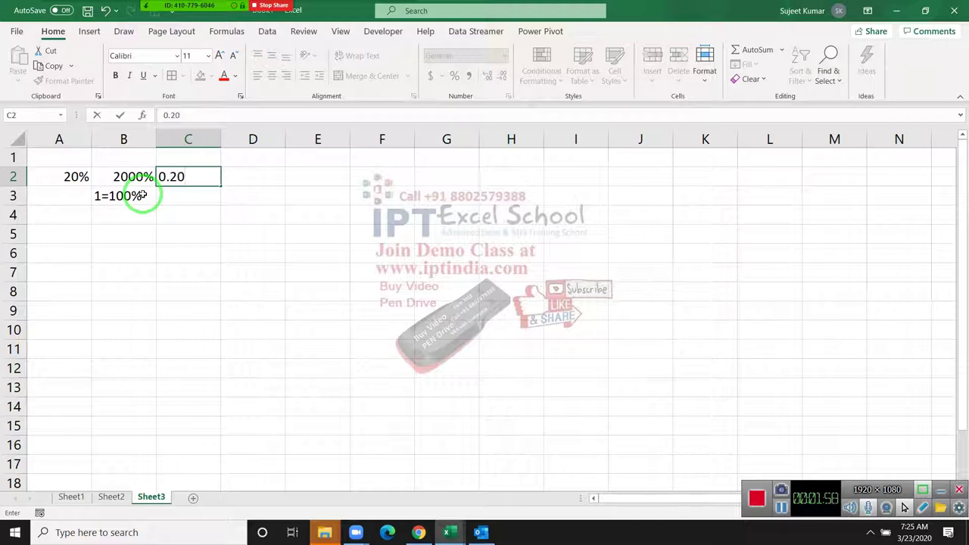
key(Return)
key(Up)
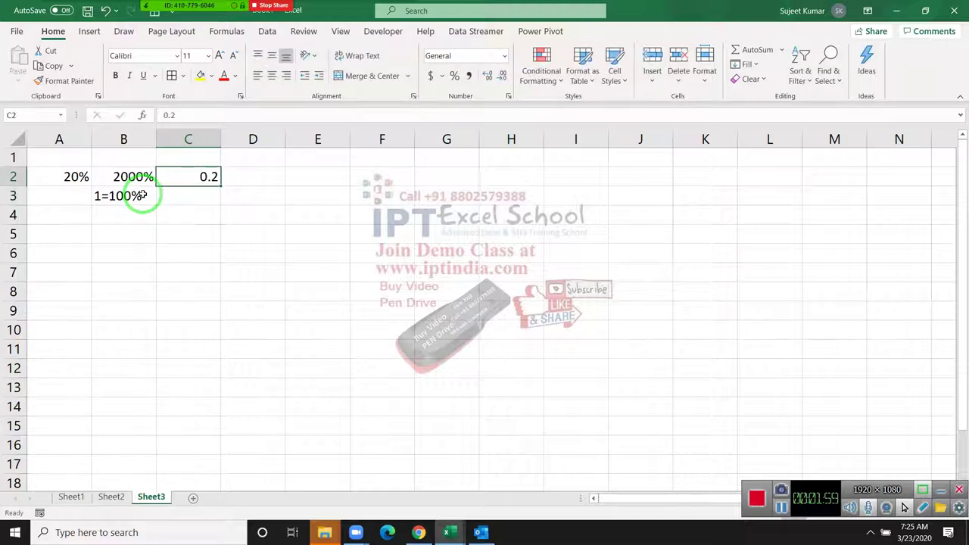
drag(142, 195, 228, 156)
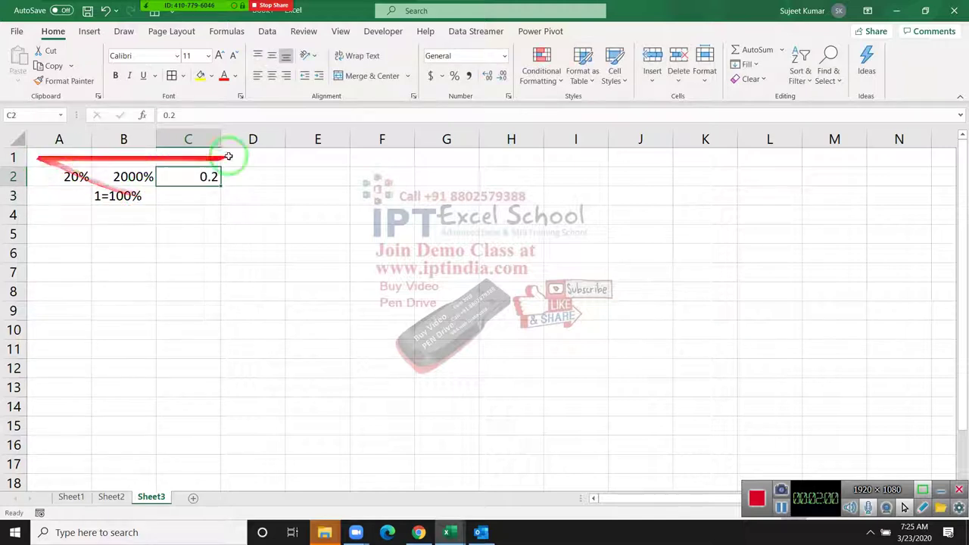
click(454, 76)
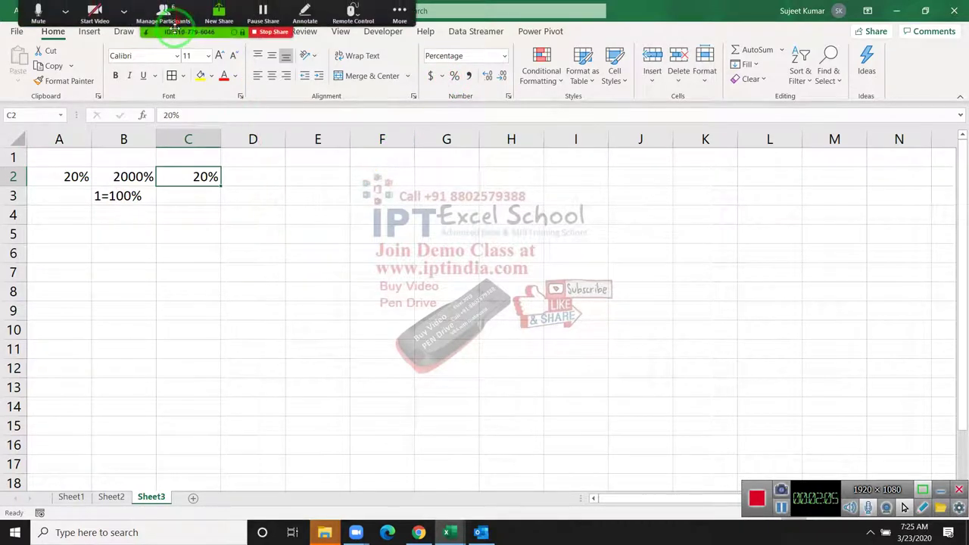
click(163, 11)
drag(170, 53, 568, 155)
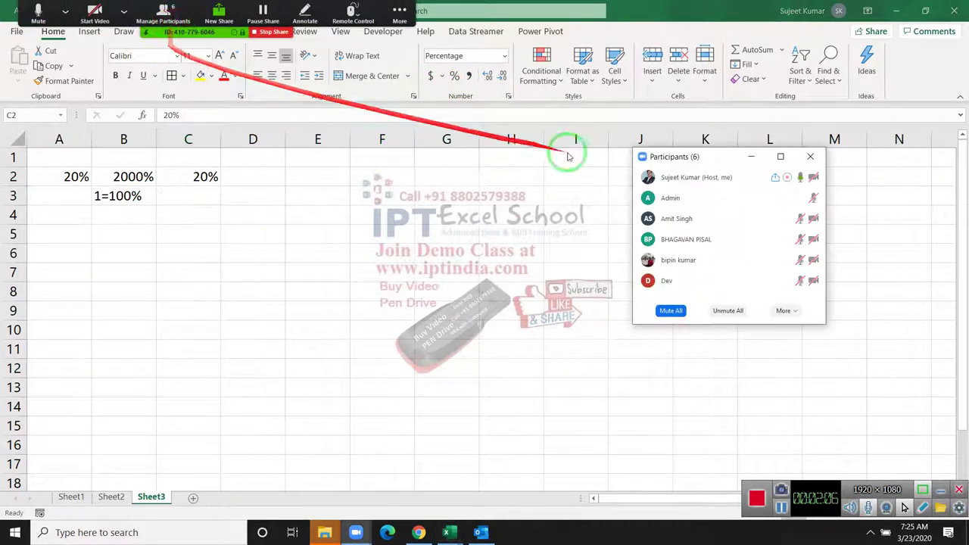
click(811, 156)
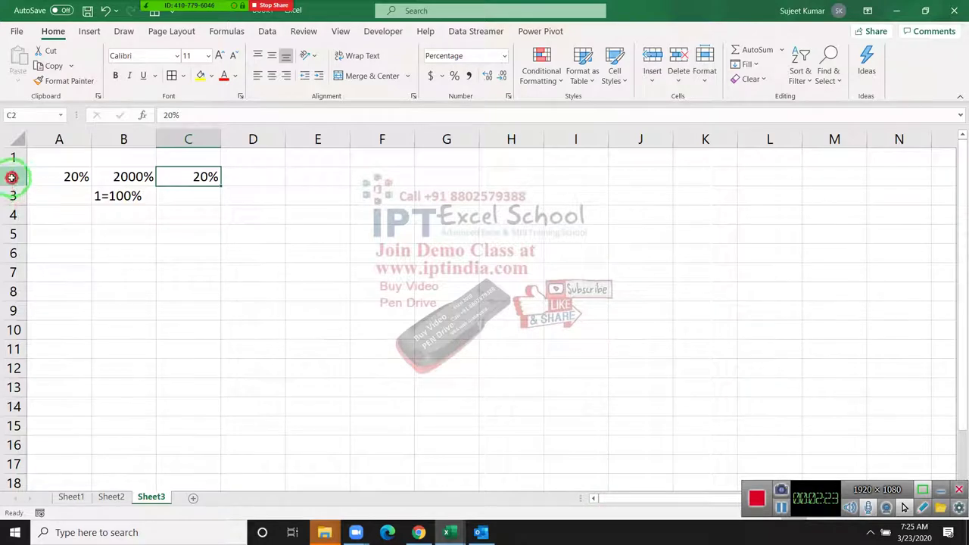
Step: Clear rows 2–3 and type the heading % in A1
drag(11, 179, 12, 189)
key(Delete)
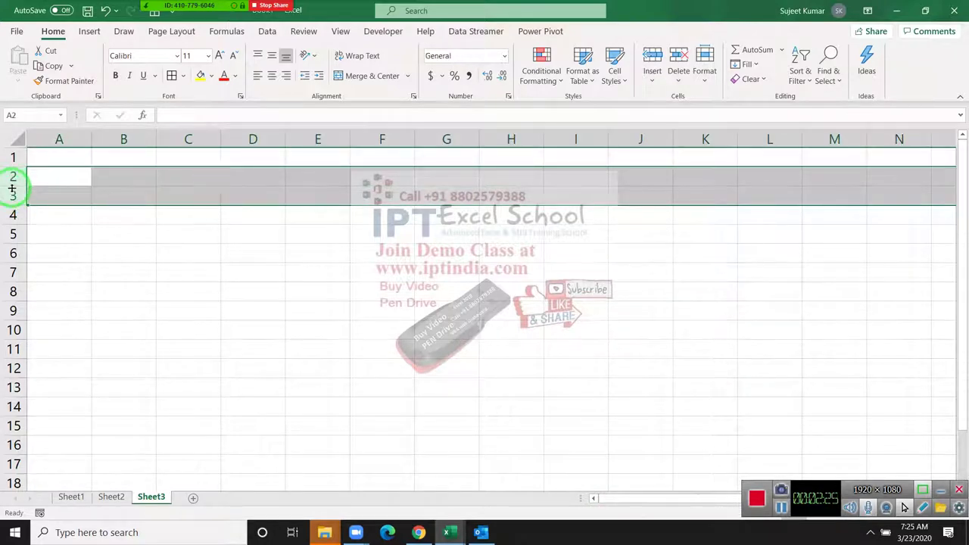
key(ctrl+Home)
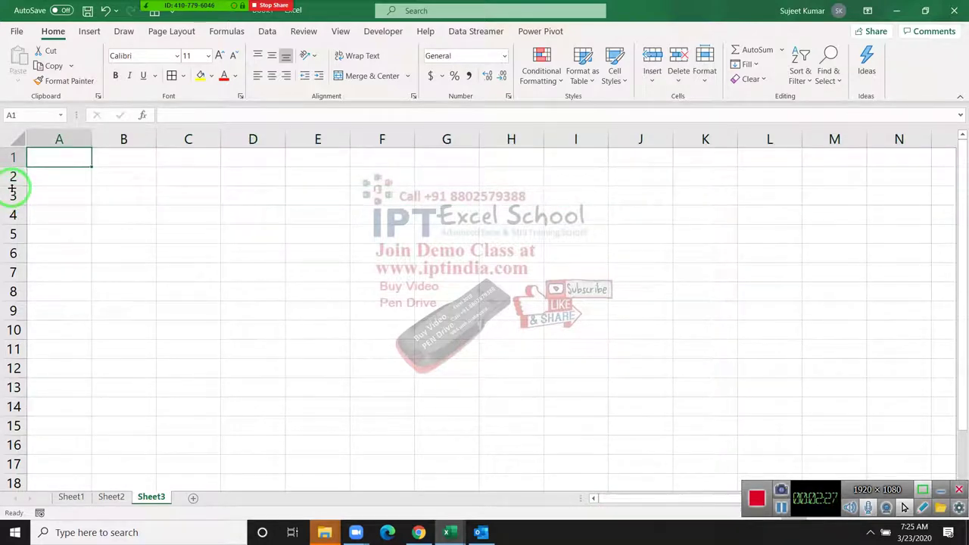
text(%)
key(Return)
Step: Enter the formula =RANDBETWEEN(10,90) in A2
text(=ra)
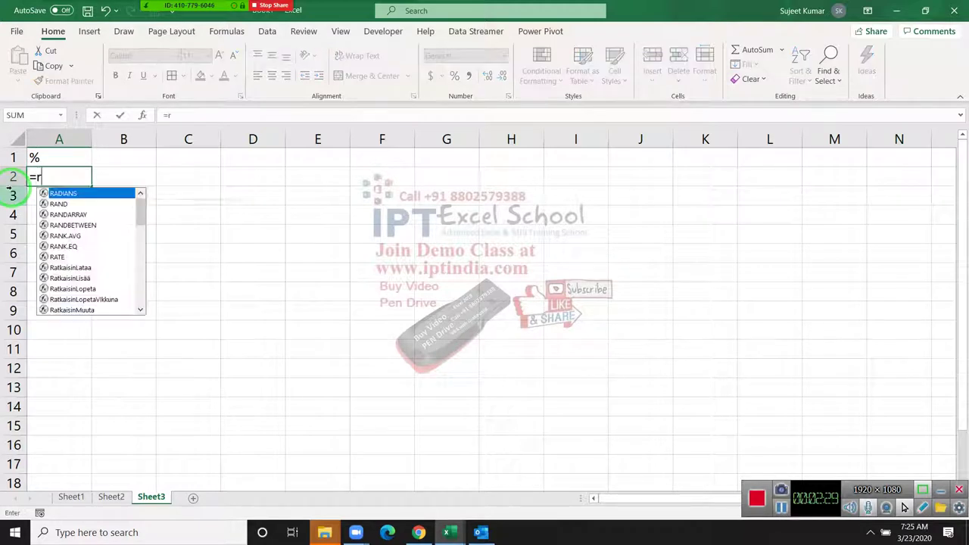
key(Down)
key(Down)
key(Down)
key(Tab)
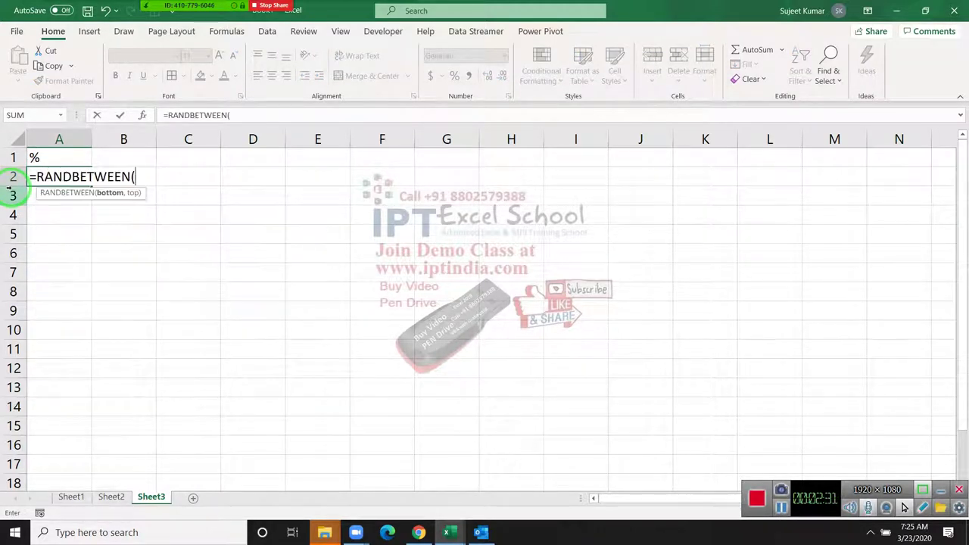
text(0))
key(ctrl+Return)
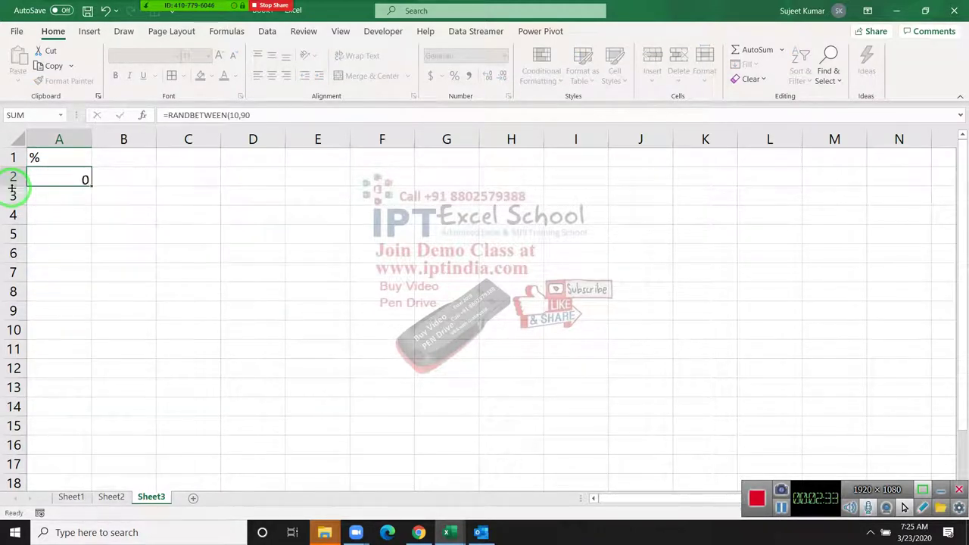
Step: Fill A2:L9 with the RANDBETWEEN formula and copy the block
key(shift+Right)
key(shift+Right)
key(shift+Right)
key(shift+Right)
key(shift+Right)
key(shift+Right)
key(shift+Right)
key(shift+Right)
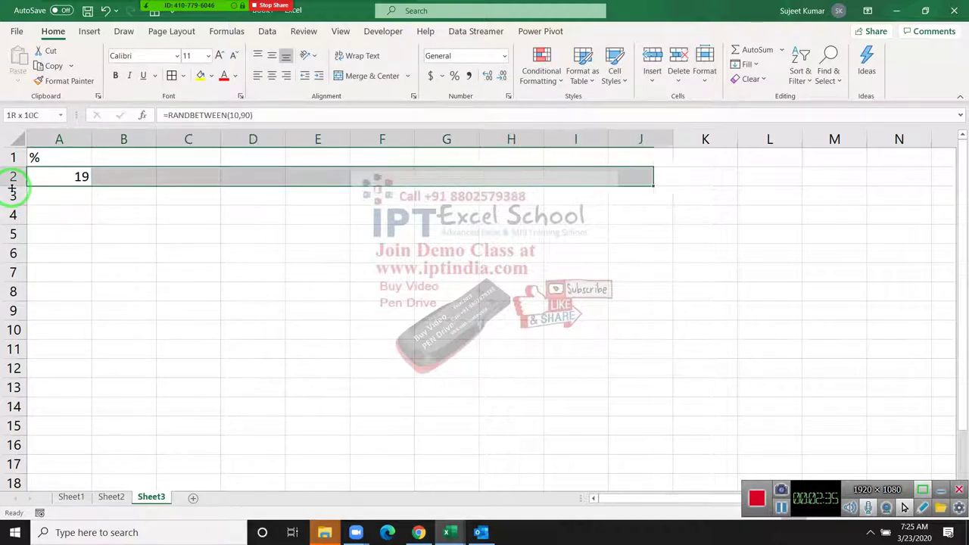
key(shift+Right)
key(shift+Down)
key(shift+Down)
key(shift+Down)
key(shift+Right)
key(shift+Down)
key(shift+Down)
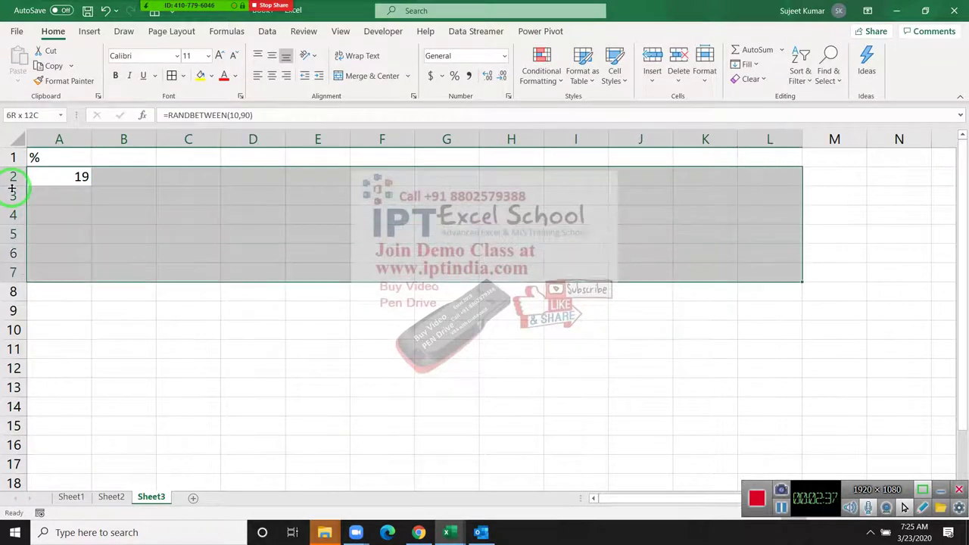
key(shift+Down)
key(shift+Down)
key(ctrl+Return)
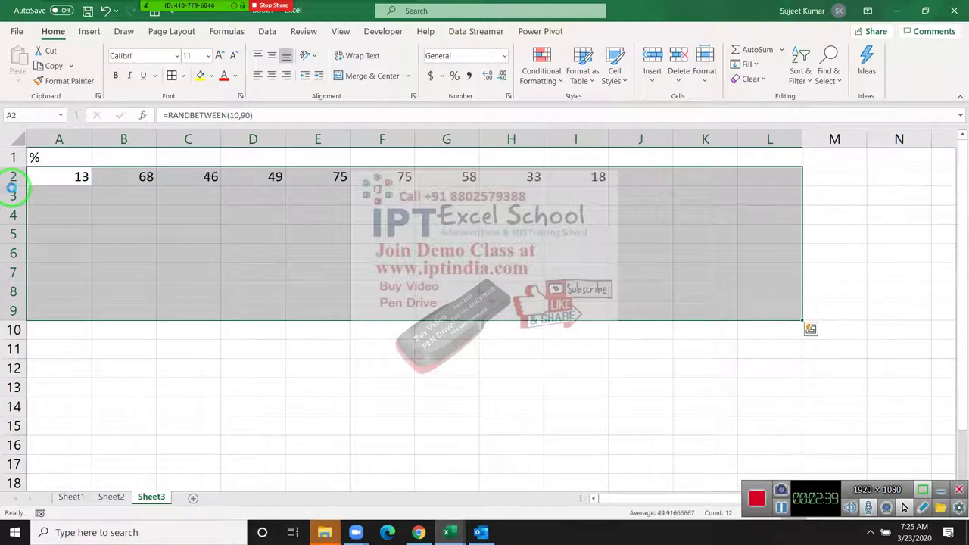
key(ctrl+c)
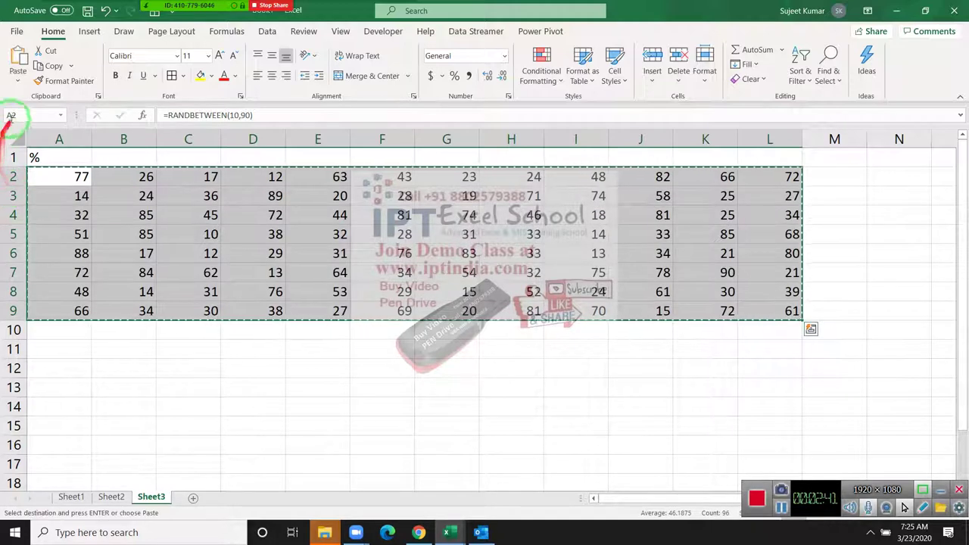
Step: Paste the A2:L9 block back onto itself as values and cancel the copy
click(18, 78)
click(17, 176)
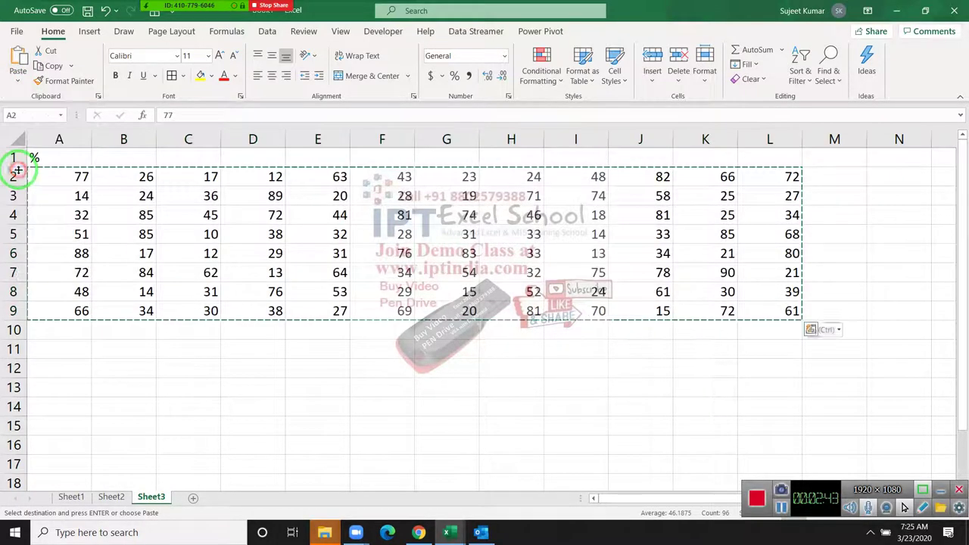
click(81, 194)
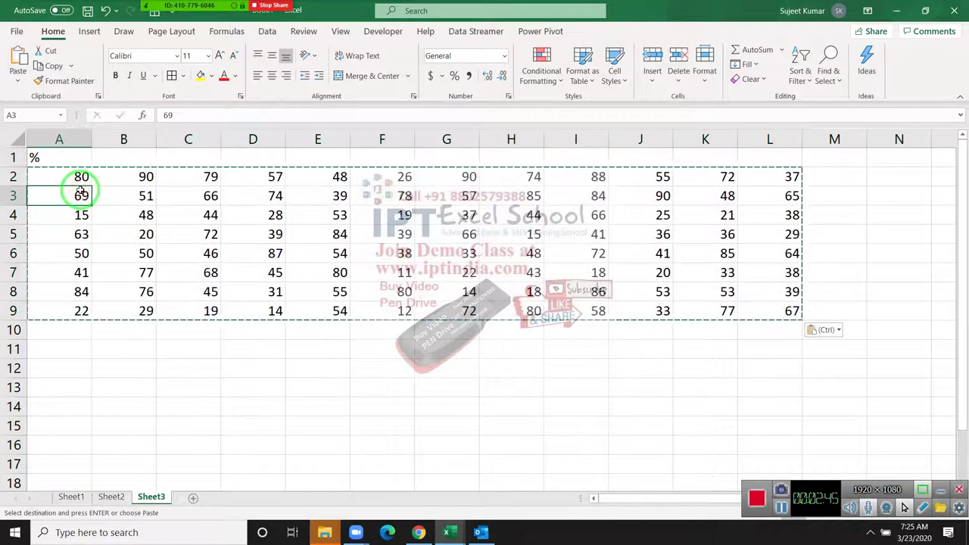
key(Escape)
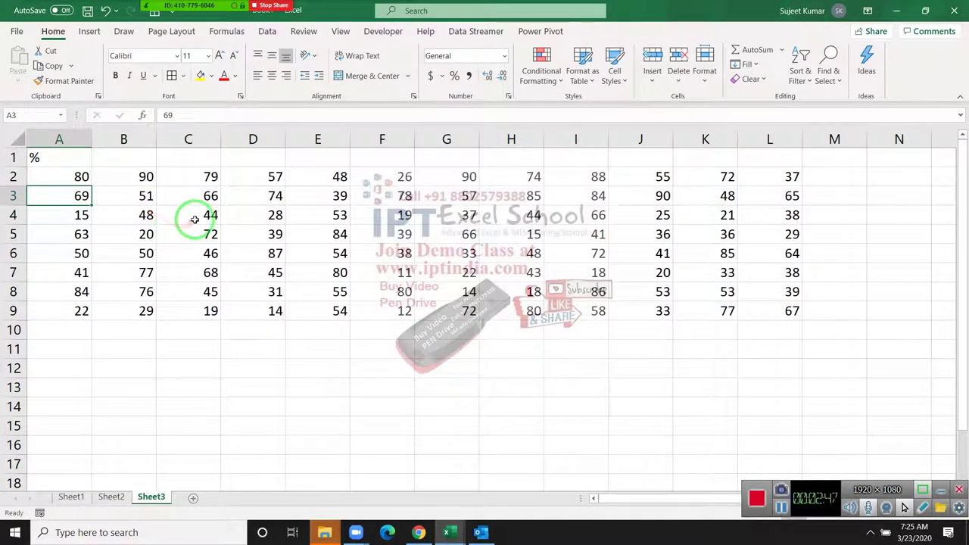
click(194, 219)
Step: Try appending % to A2 to make it 80%, then undo the change
click(80, 175)
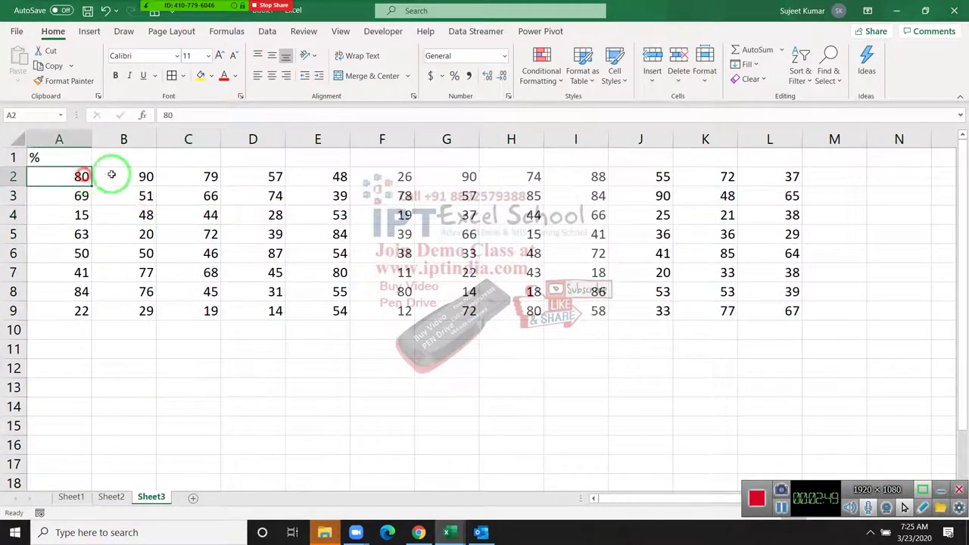
click(199, 114)
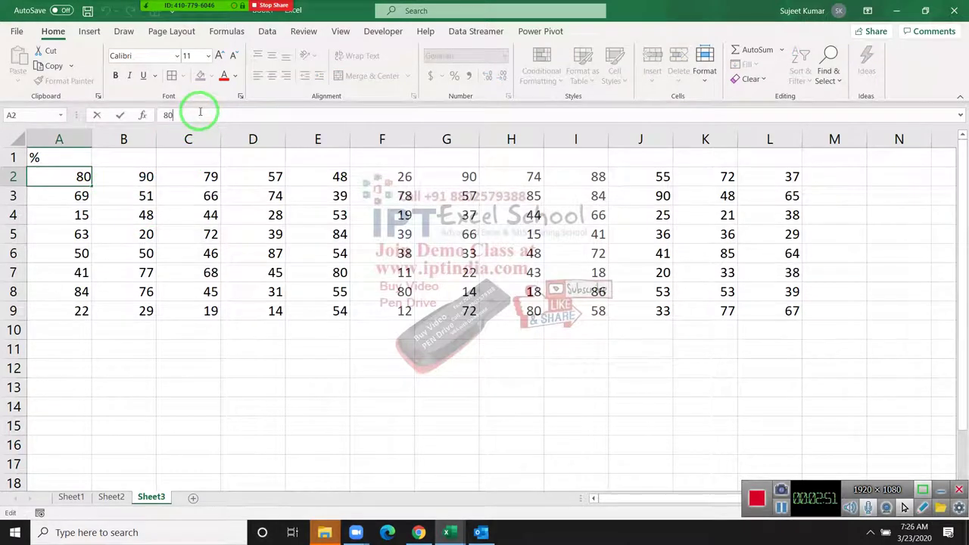
text(%)
key(Return)
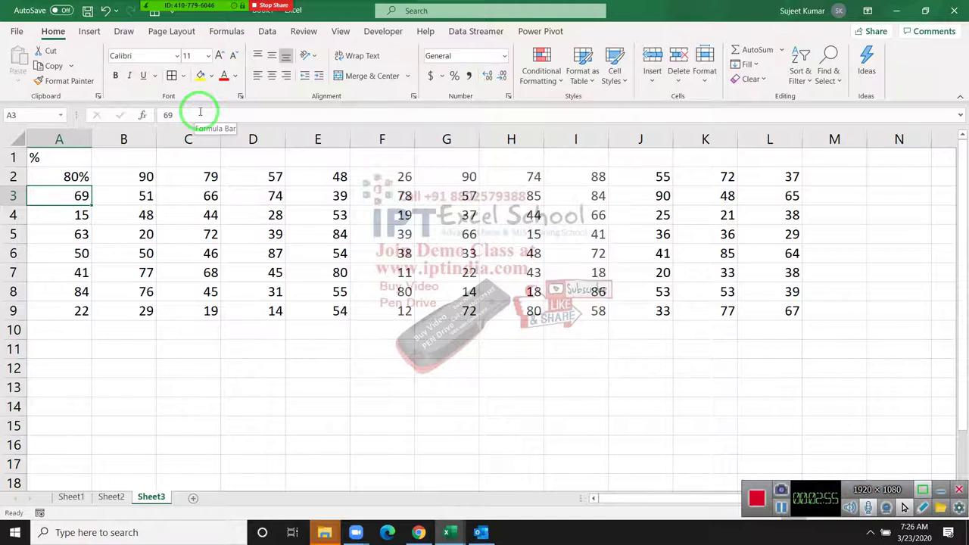
key(ctrl+z)
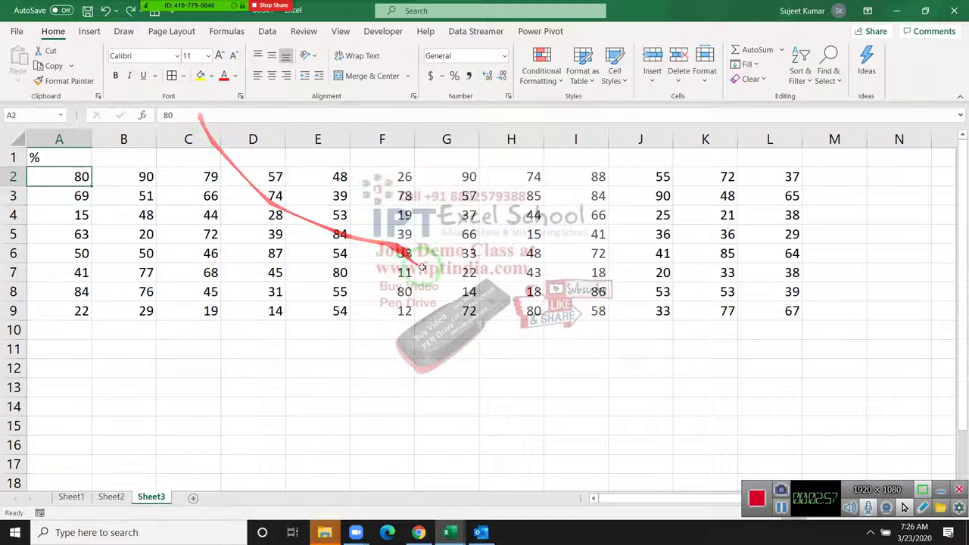
click(440, 333)
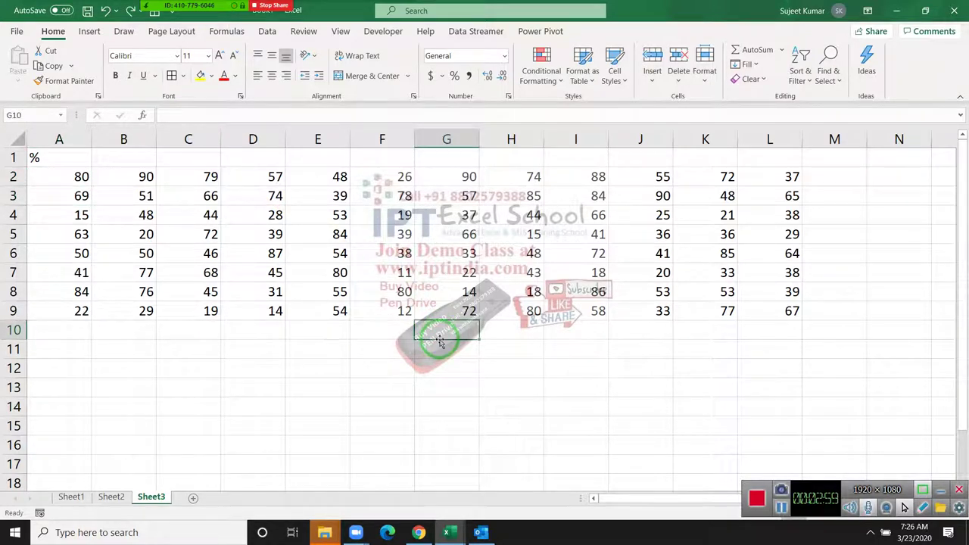
Step: Enter 100 in G11 and copy it
click(440, 342)
text(100)
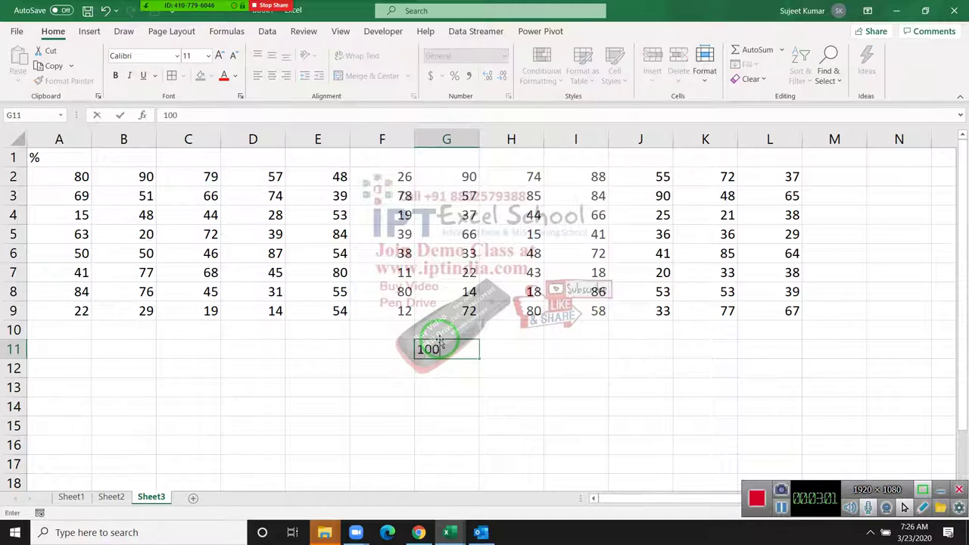
key(Return)
click(440, 342)
key(ctrl+c)
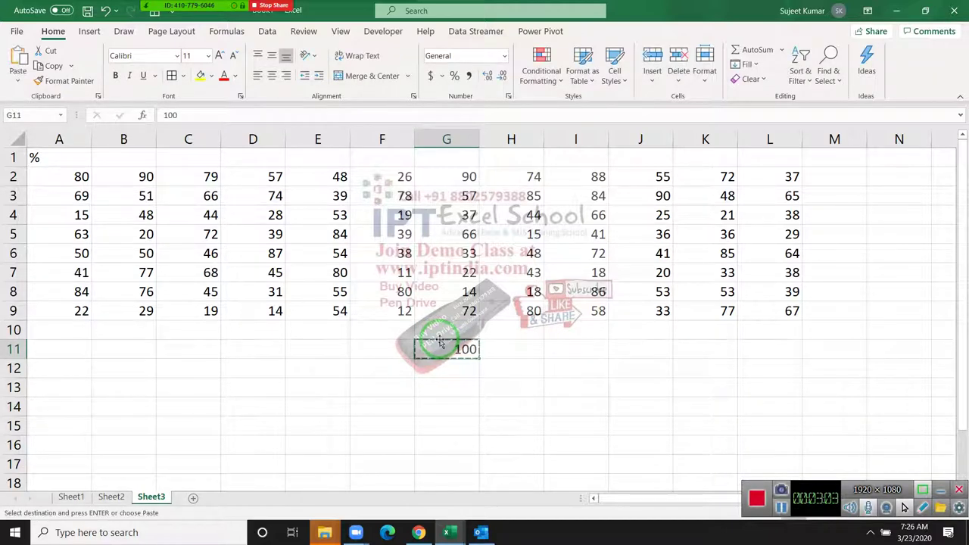
Step: Paste Special with Divide onto A2:L9, then apply Percent Style
drag(83, 176, 785, 309)
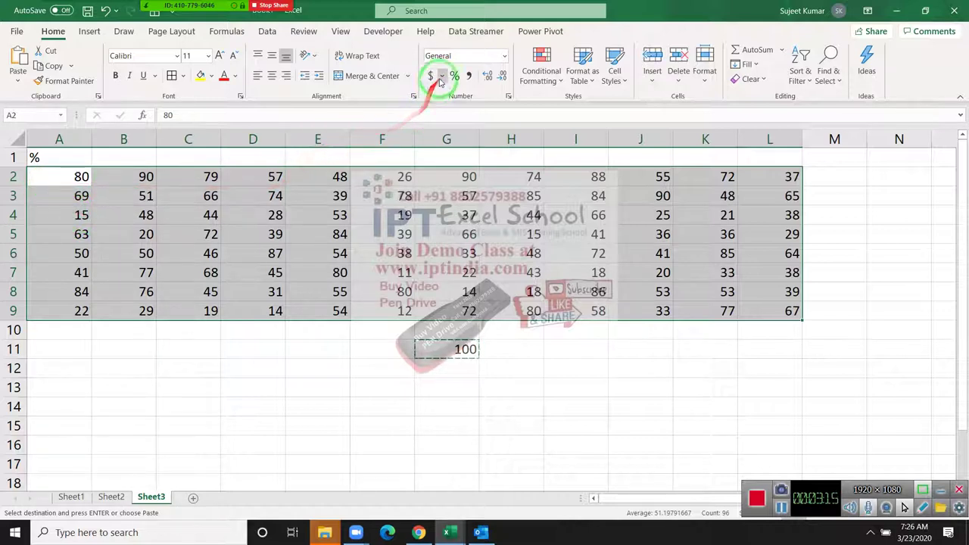
right_click(461, 191)
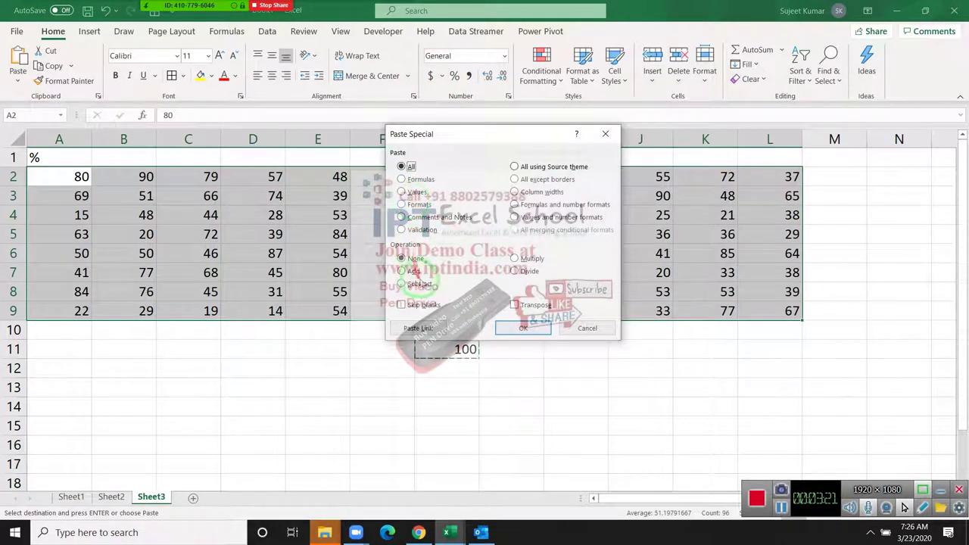
click(515, 271)
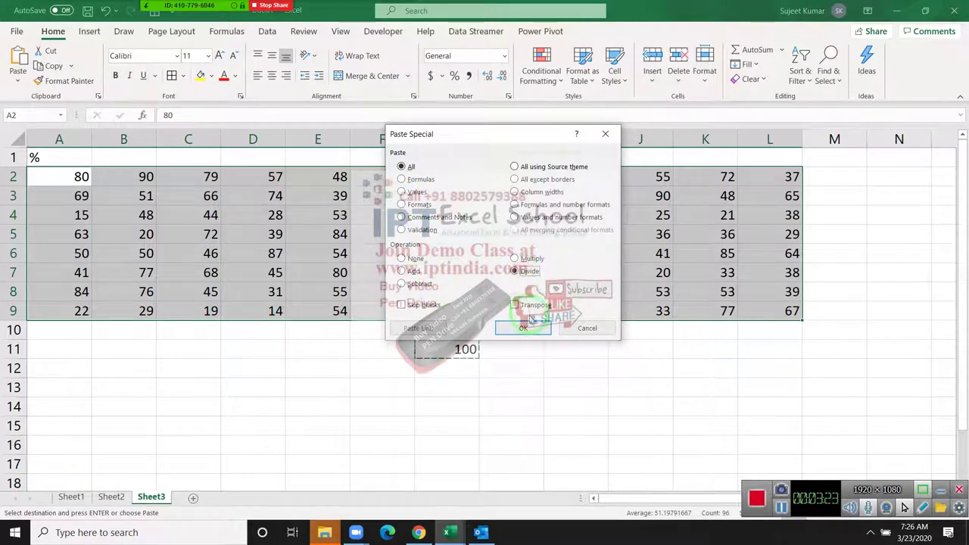
click(523, 328)
click(455, 76)
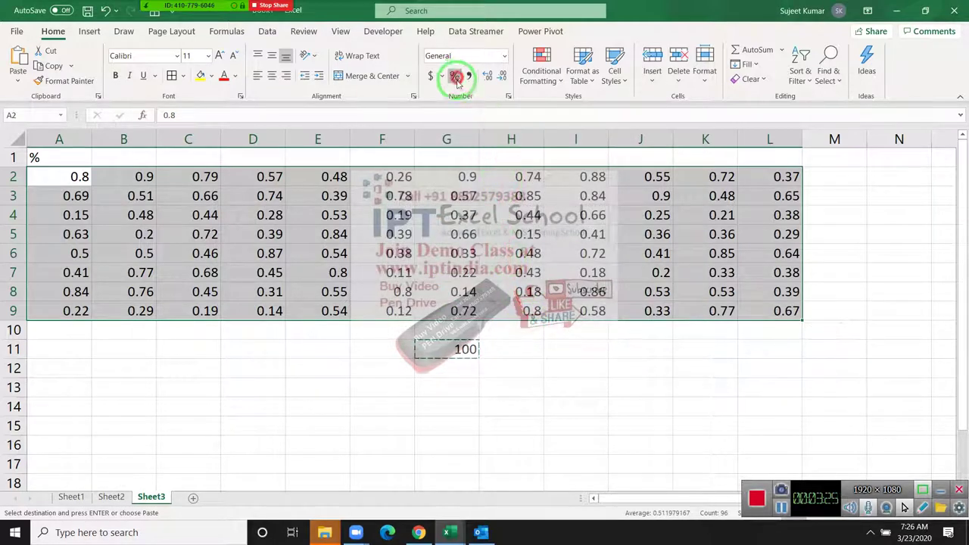
Step: Enter 500 in C13 and 10% in D13
click(205, 389)
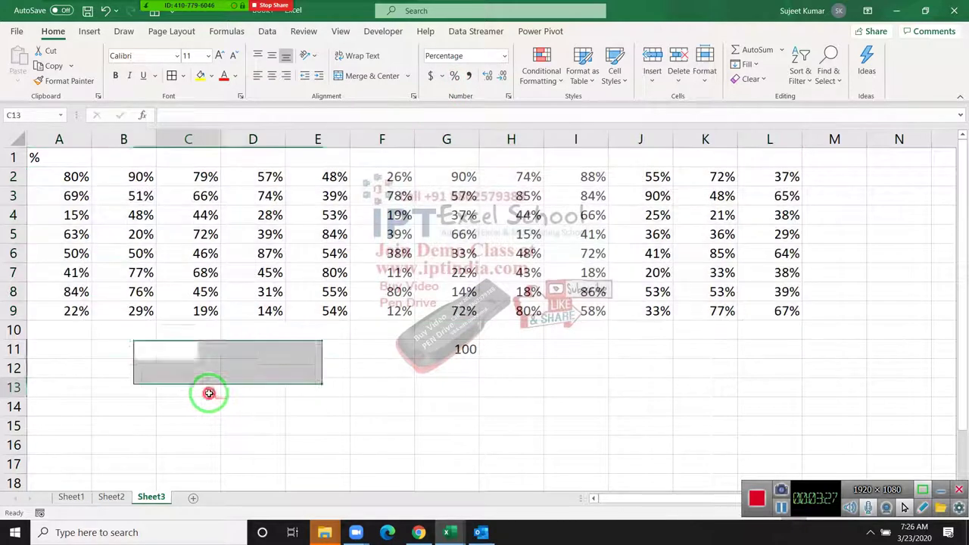
text(500)
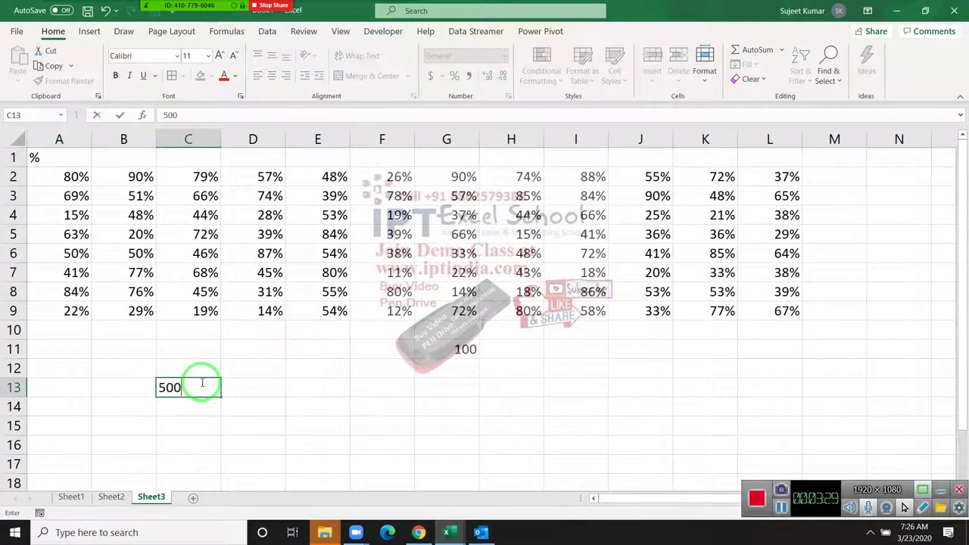
key(Tab)
text(100)
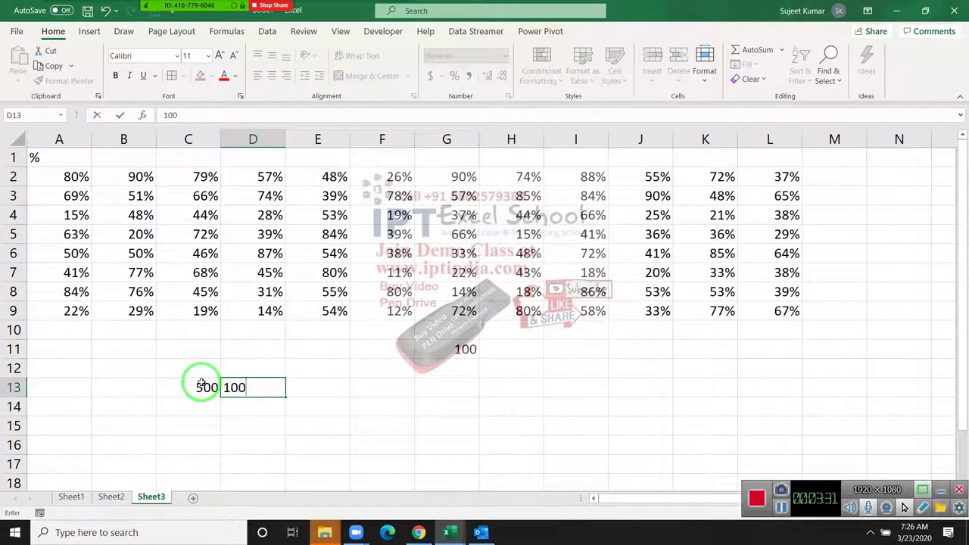
key(Return)
key(Up)
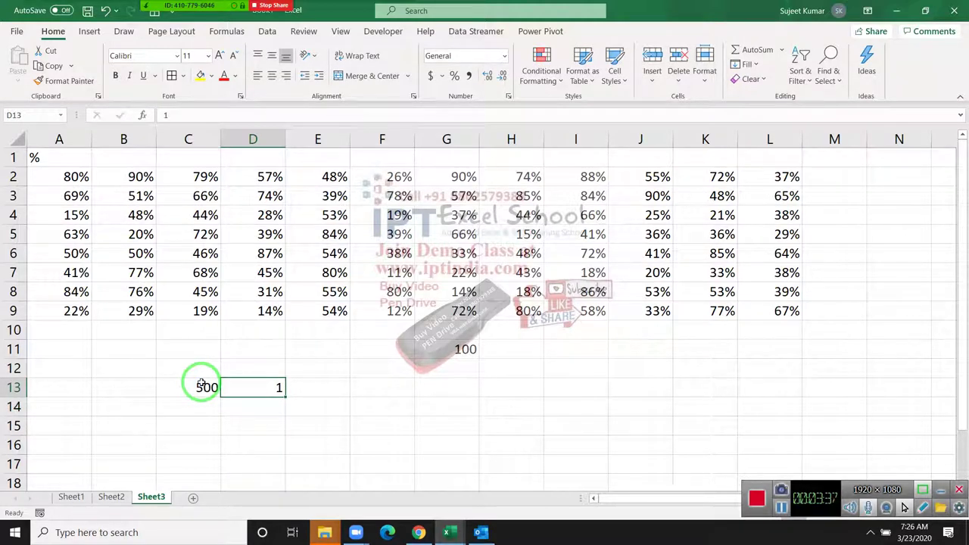
text(10)
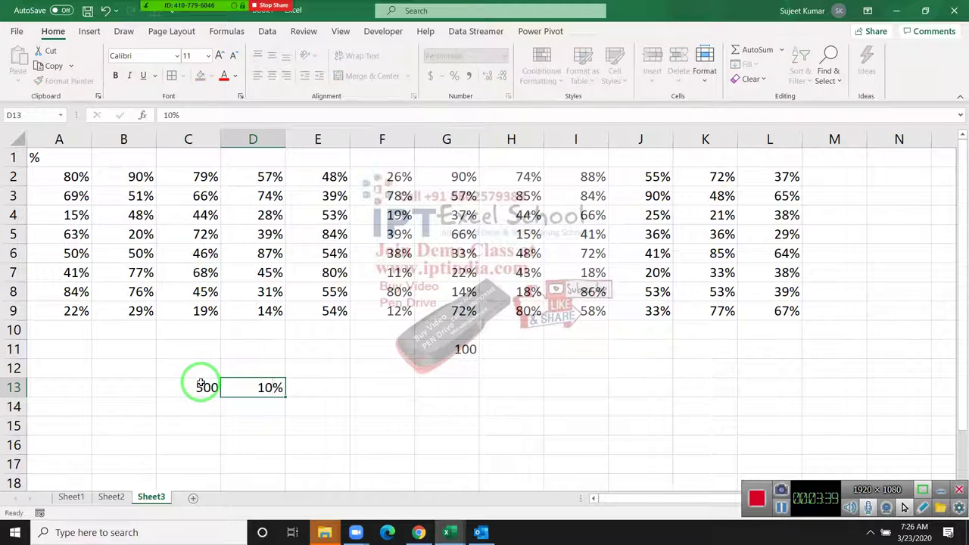
key(Return)
key(Up)
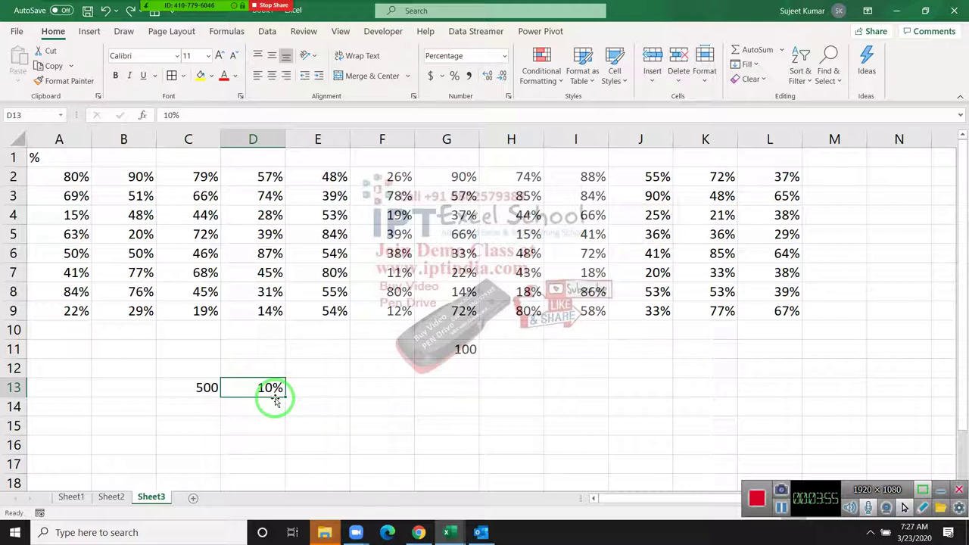
Step: Add the formula =C13*D13 in E13, giving 50
key(Right)
text(=)
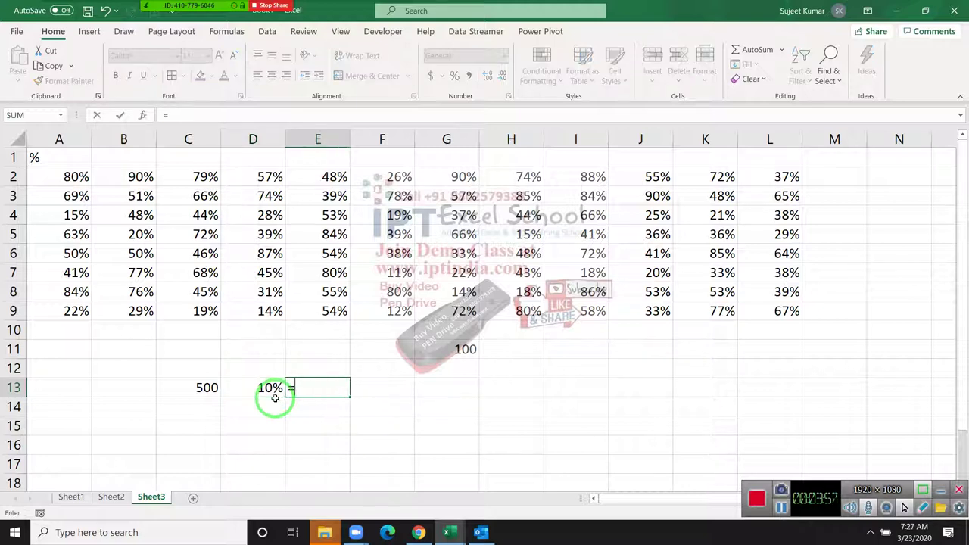
key(Left)
key(Left)
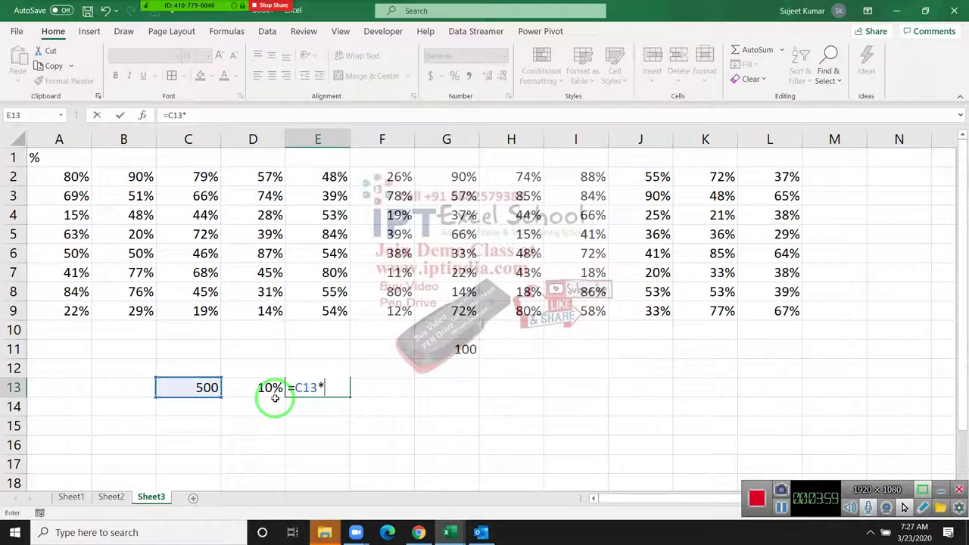
click(274, 398)
key(Return)
key(Up)
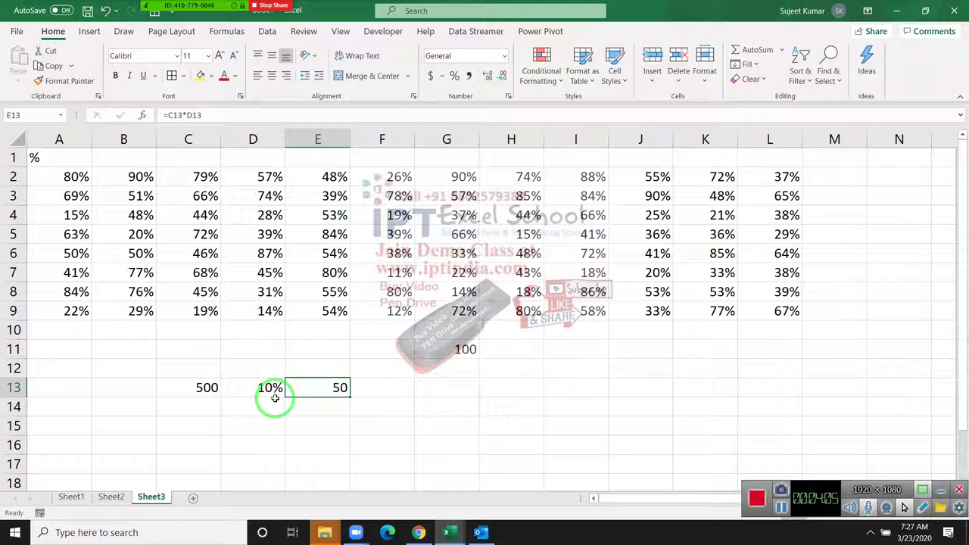
Step: Enter 500 in C15 and 300 in D15
key(Down)
key(Left)
key(Left)
key(Down)
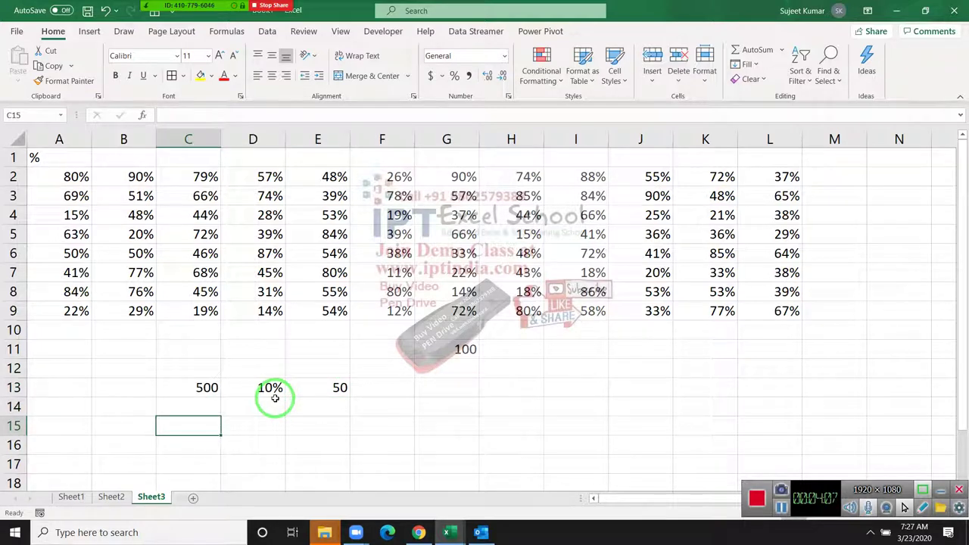
text(500)
key(Tab)
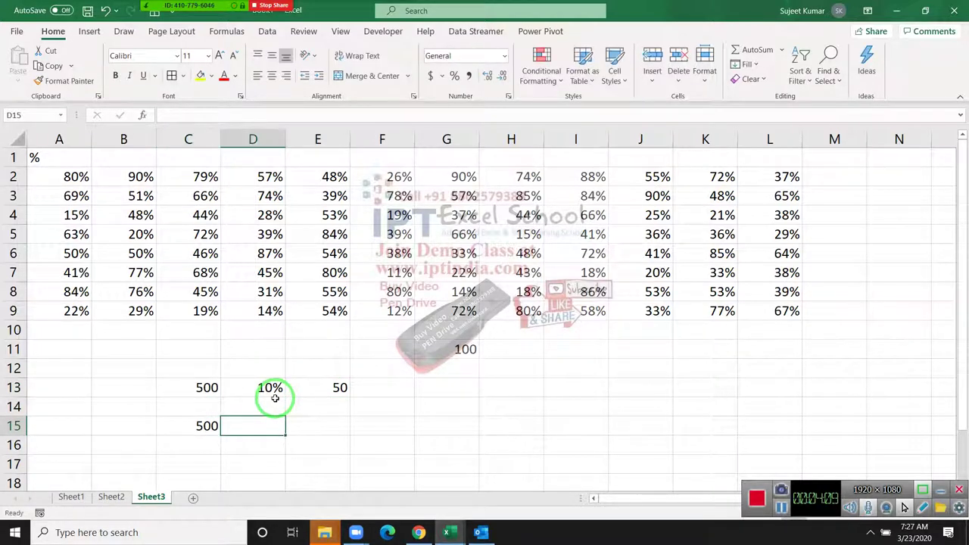
text(300)
key(Tab)
Step: Add =D15/C15 in E15 and format it as a percentage, showing 60%
text(=)
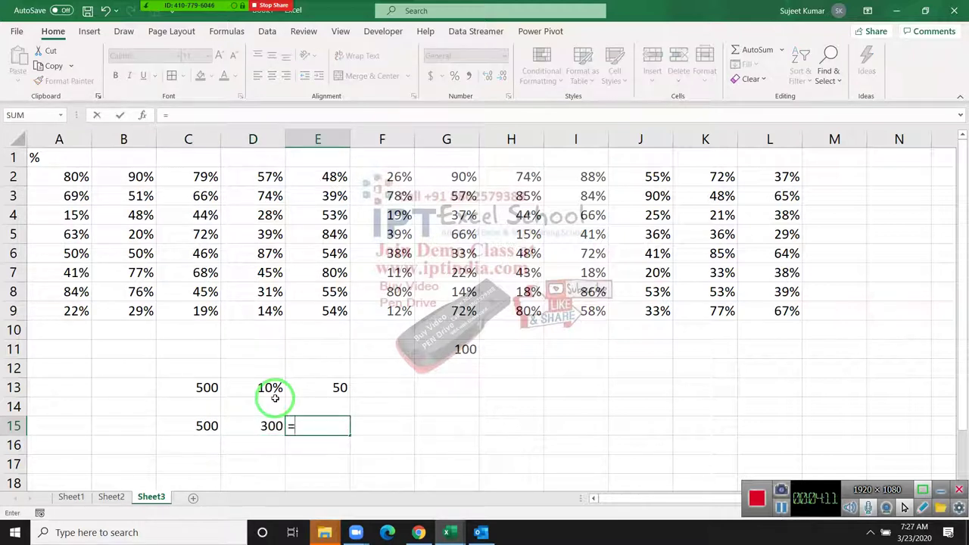
key(Left)
key(Left)
key(Left)
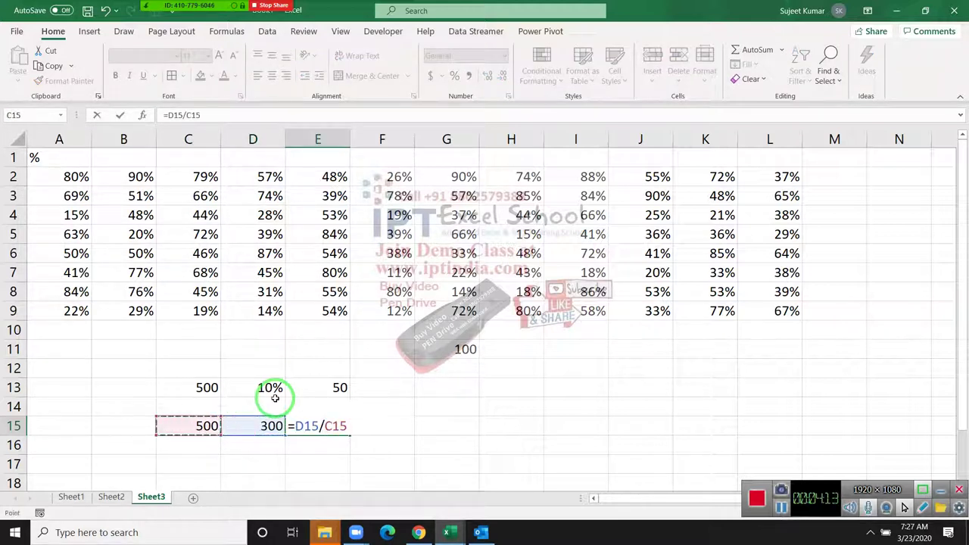
key(Return)
key(Up)
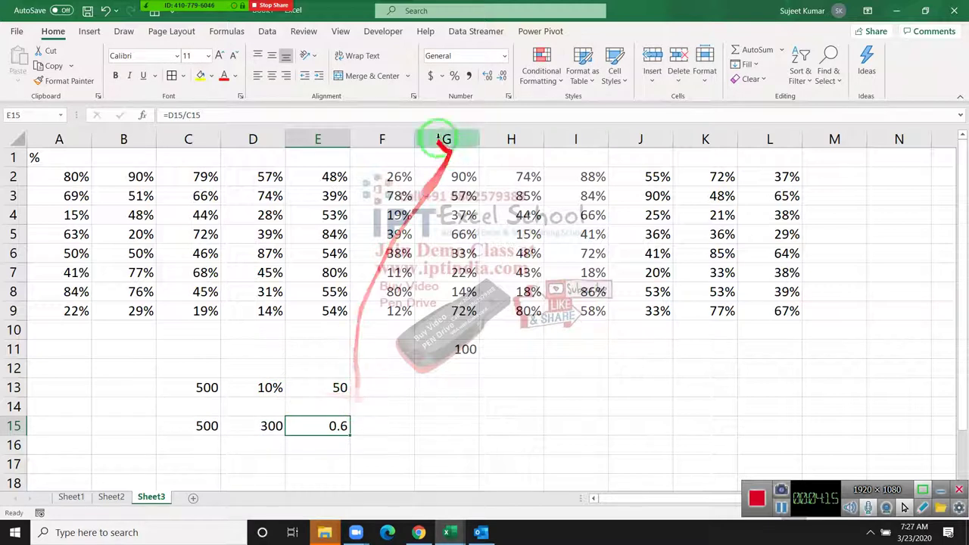
click(452, 80)
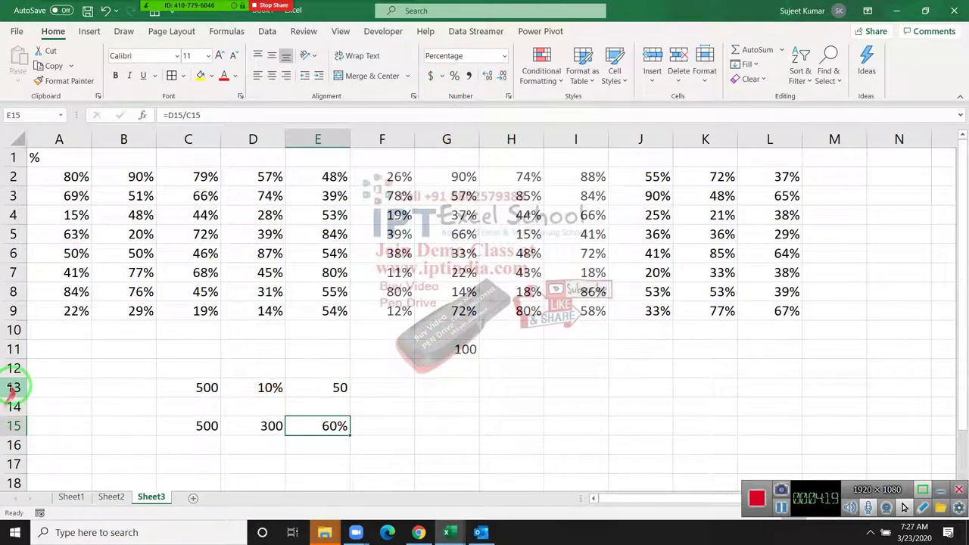
drag(13, 388, 8, 426)
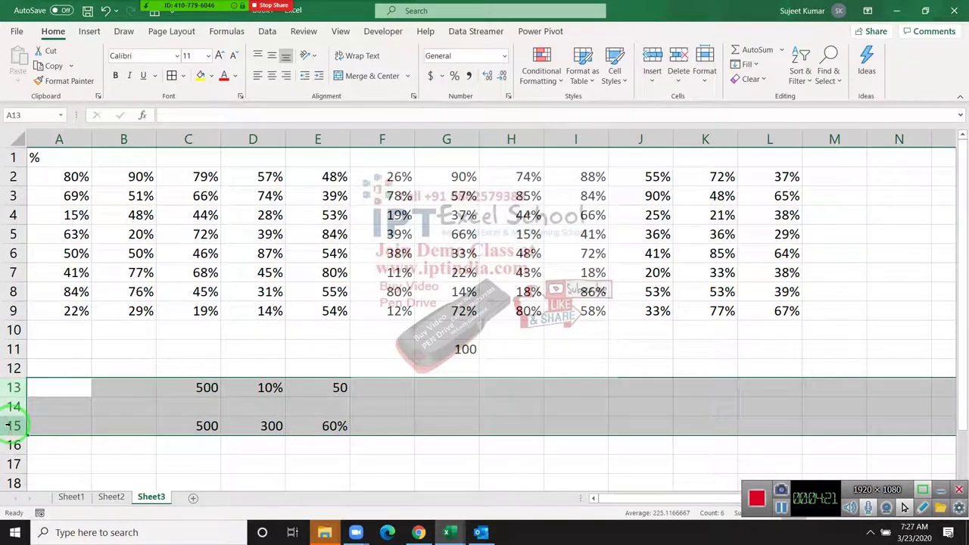
Step: Clear the sample calculations, restore whole numbers and remove the leftover 100
key(Delete)
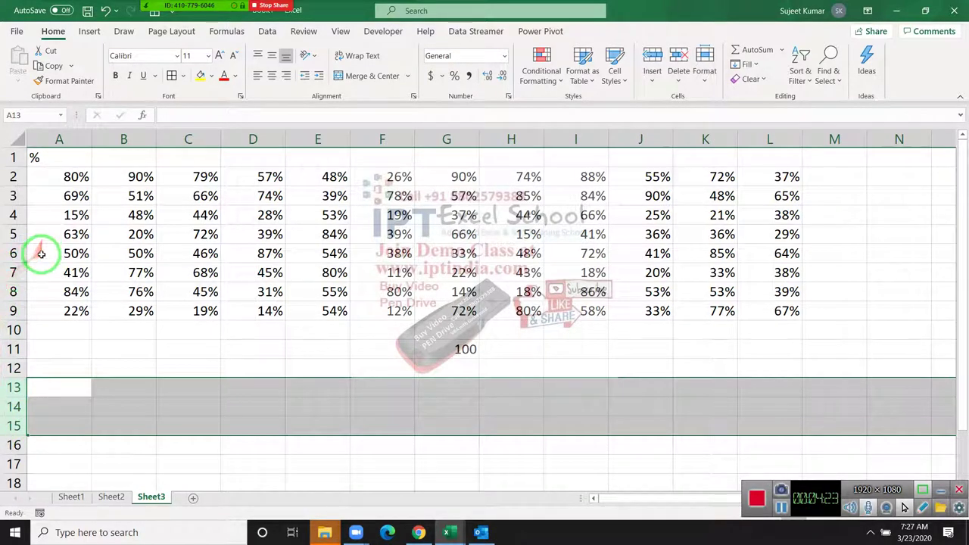
key(ctrl+z)
key(ctrl+z)
key(ctrl+z)
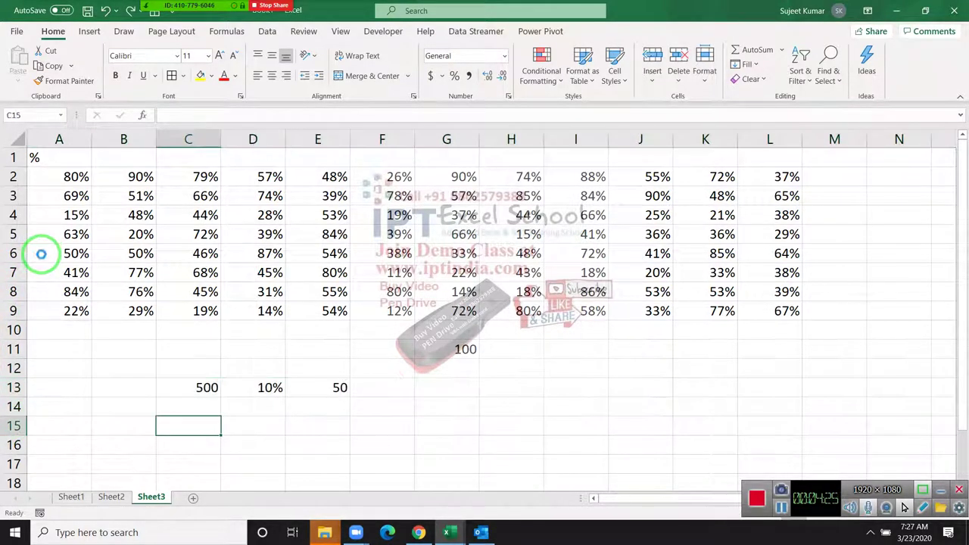
key(ctrl+z)
key(ctrl+z)
key(ctrl+z)
key(ctrl+z)
key(ctrl+z)
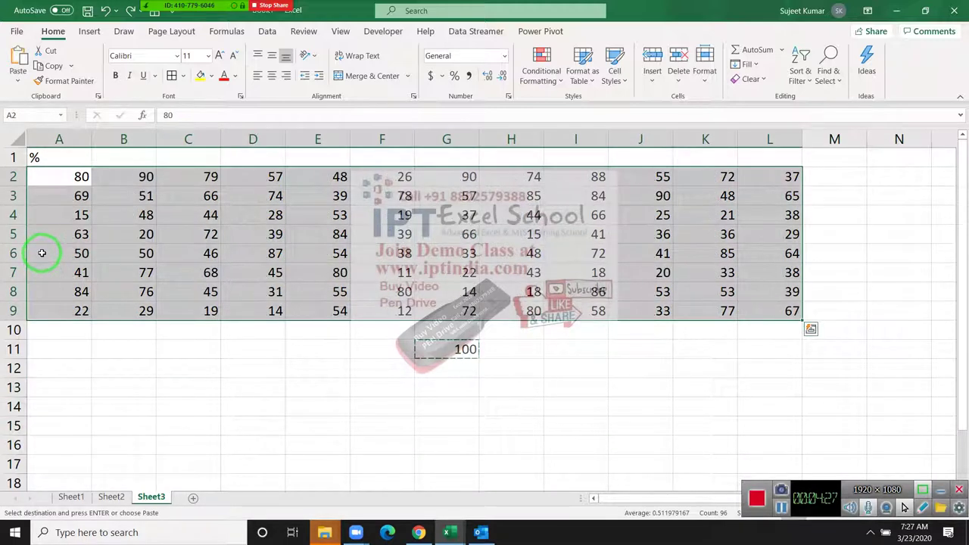
click(405, 338)
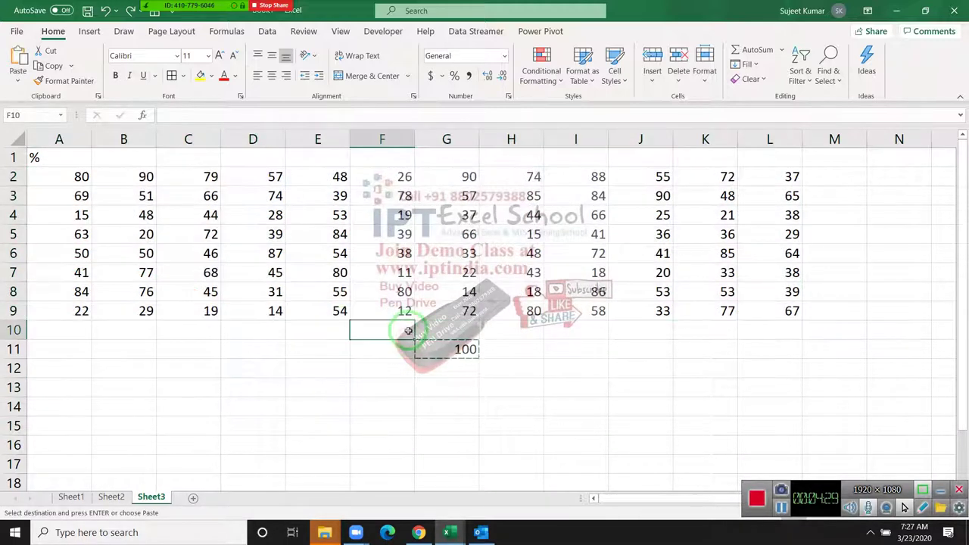
key(Right)
key(shift+Down)
key(Delete)
key(shift+Up)
Step: Create headers P-1 to P-5 in A1:E1 and copy them to G1:K1
key(ctrl+Up)
key(ctrl+Left)
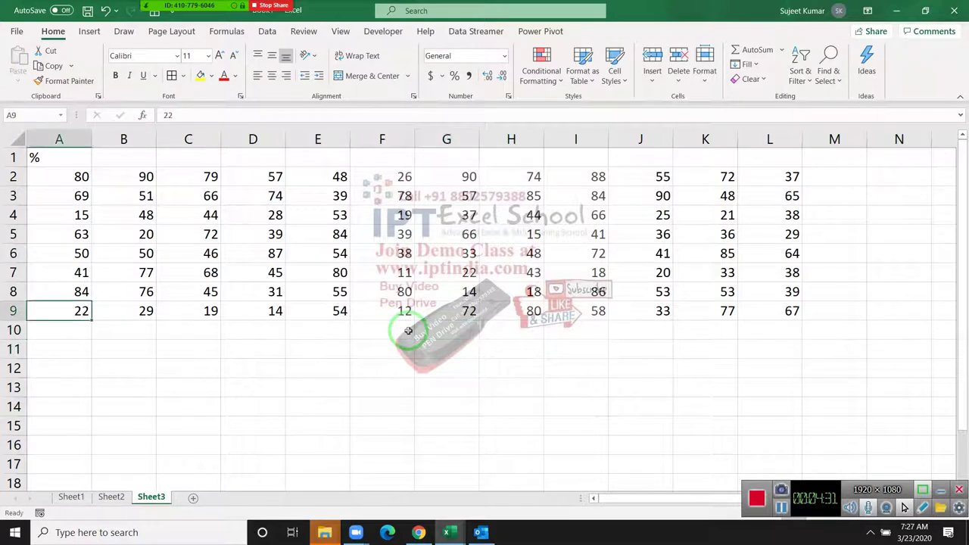
key(ctrl+Up)
text(P)
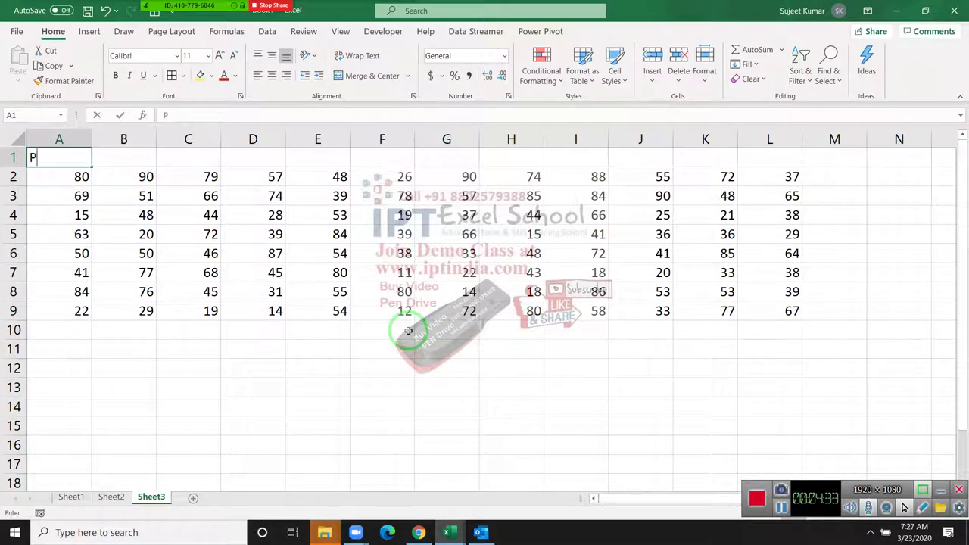
text(-1)
key(Return)
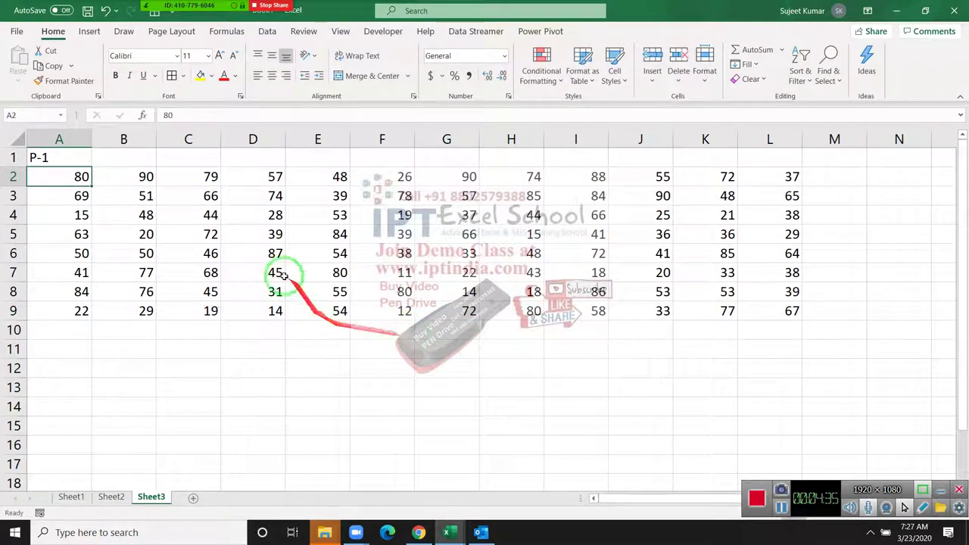
click(70, 157)
drag(90, 166, 344, 175)
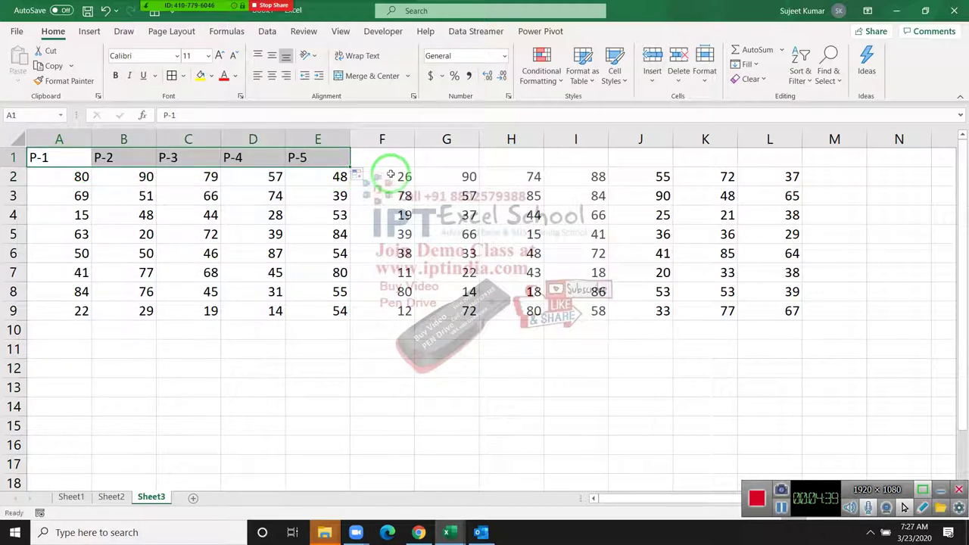
key(ctrl+c)
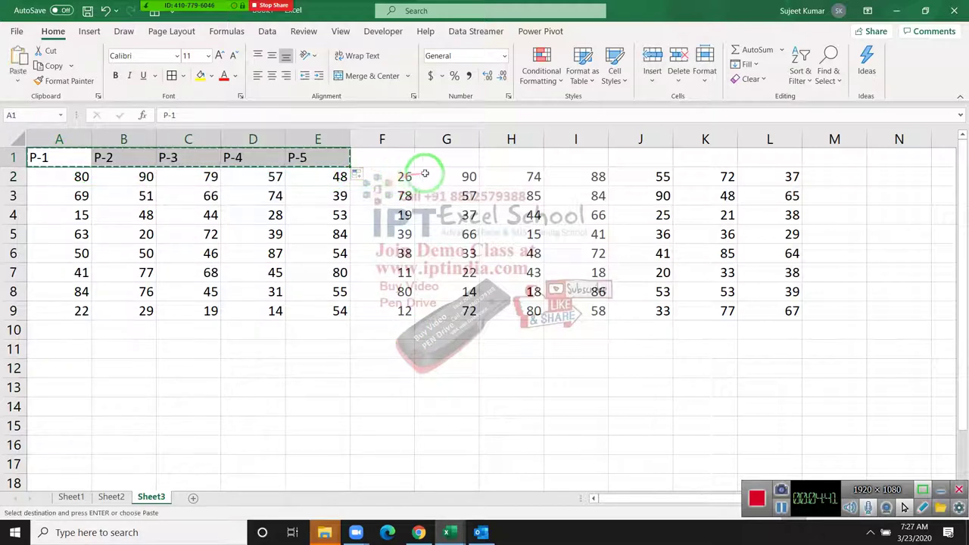
click(439, 164)
key(Return)
Step: Empty columns F and L, then check the headers of both blocks
click(381, 138)
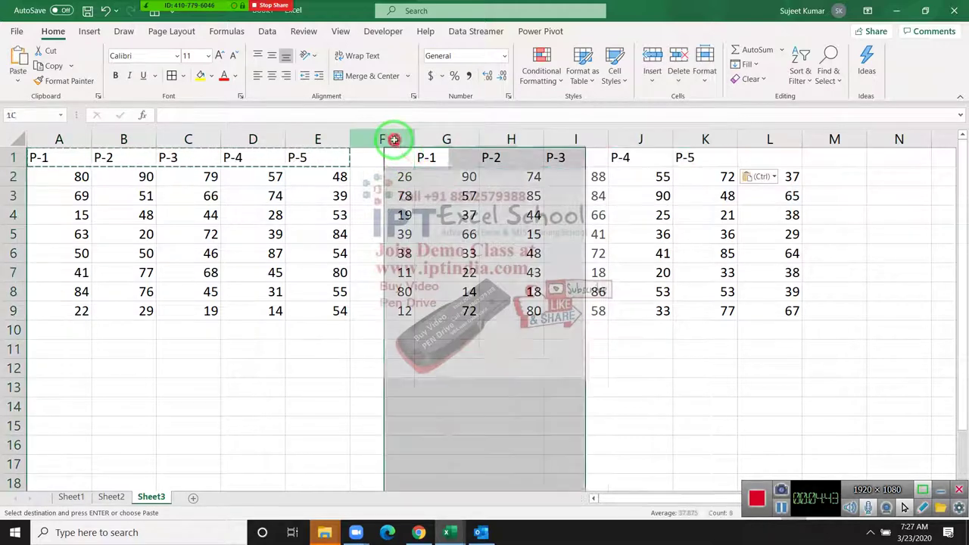
key(ctrl+minus)
key(ctrl+z)
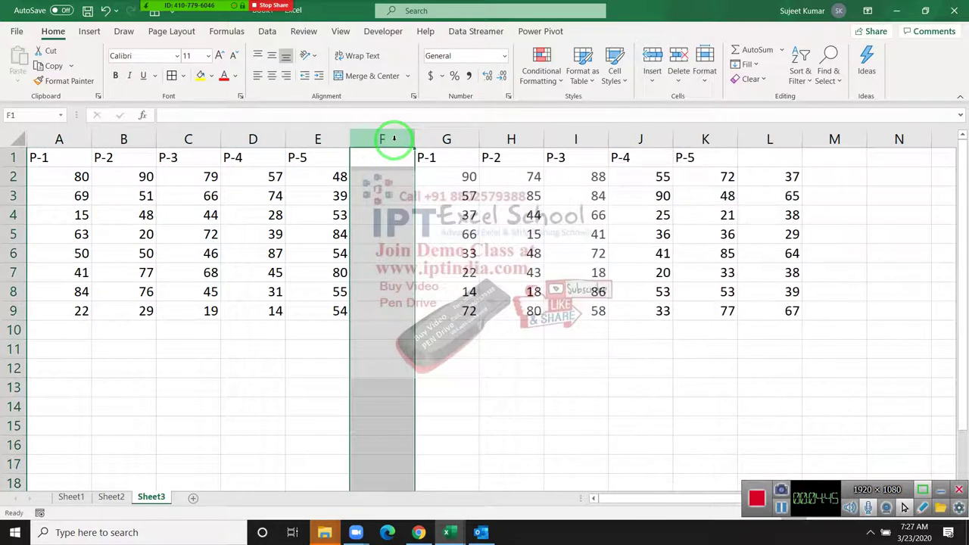
drag(454, 76, 778, 147)
click(777, 138)
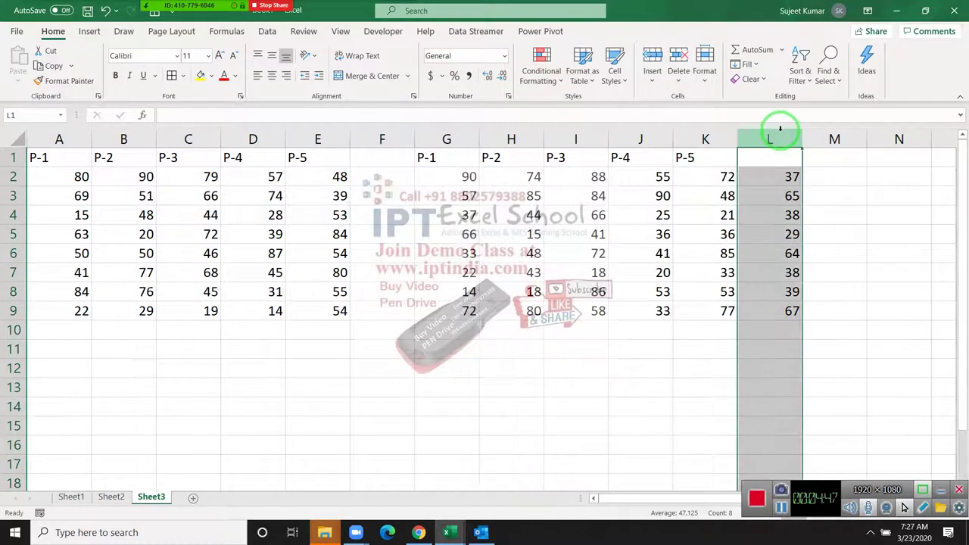
key(Delete)
key(ctrl+Left)
key(ctrl+Left)
key(ctrl+Left)
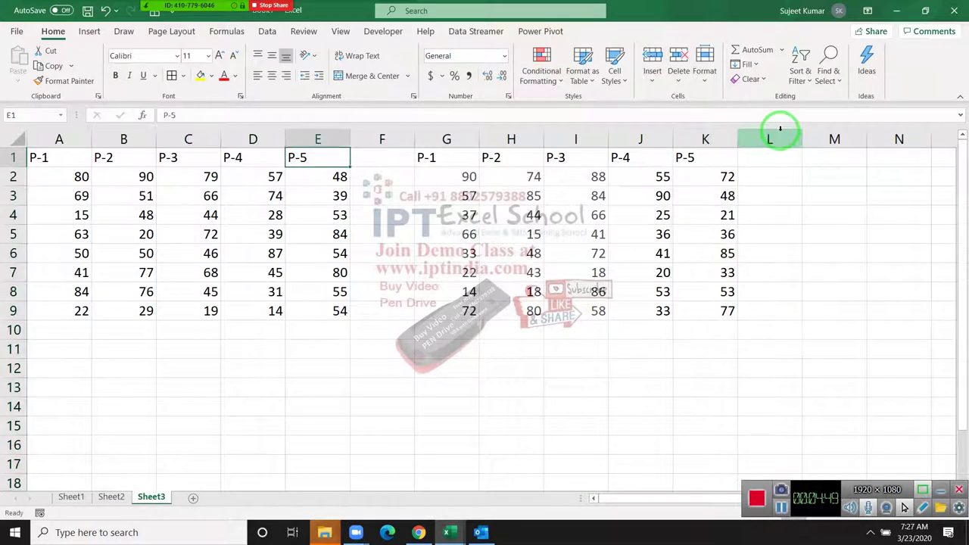
key(ctrl+Left)
key(Right)
key(ctrl+Right)
key(ctrl+Right)
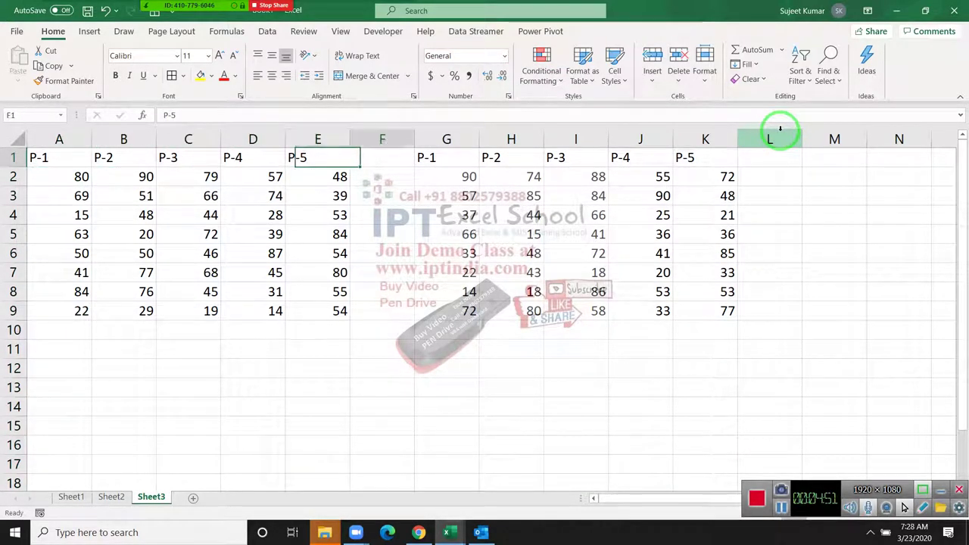
key(Down)
Step: Insert a blank column A before the table and enter the header Name in A1
key(Left)
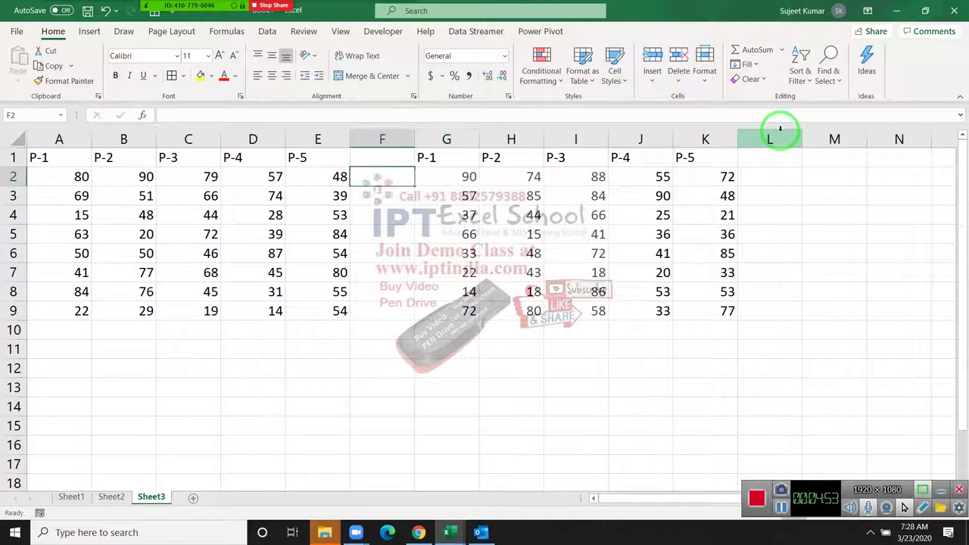
key(ctrl+Left)
key(ctrl+Left)
key(ctrl+space)
key(ctrl+shift+plus)
key(Up)
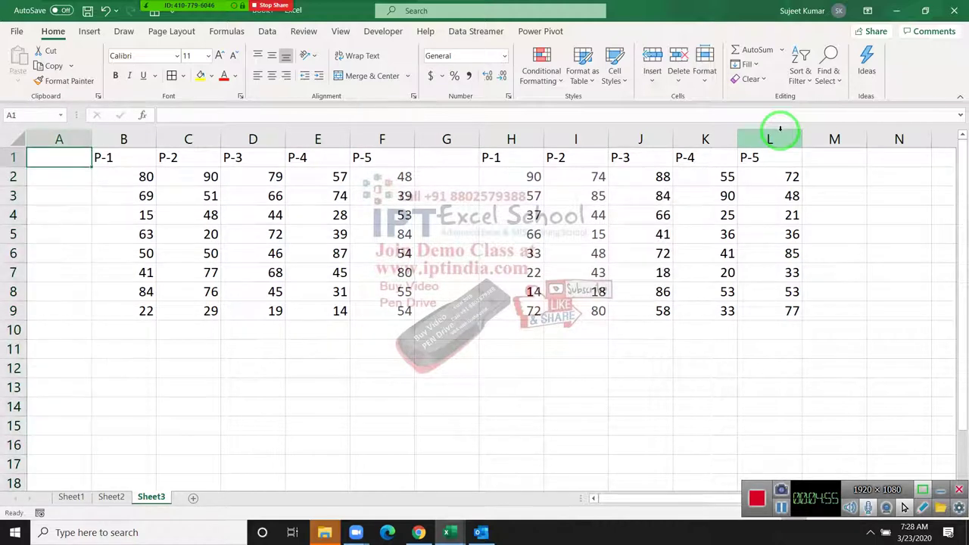
text(Name)
key(Return)
Step: Enter the first student's name in A2 and fill the names down to A9
text(Pu)
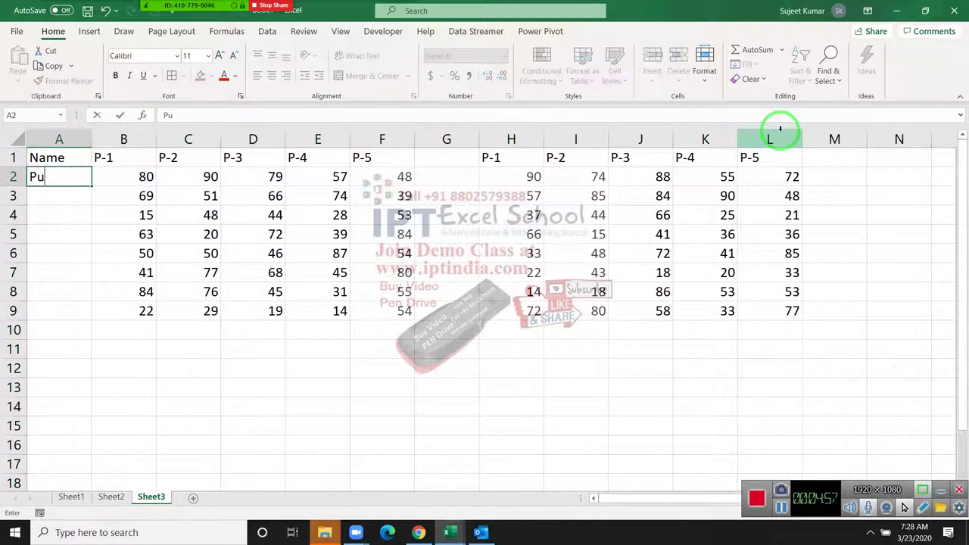
text(ja)
key(Return)
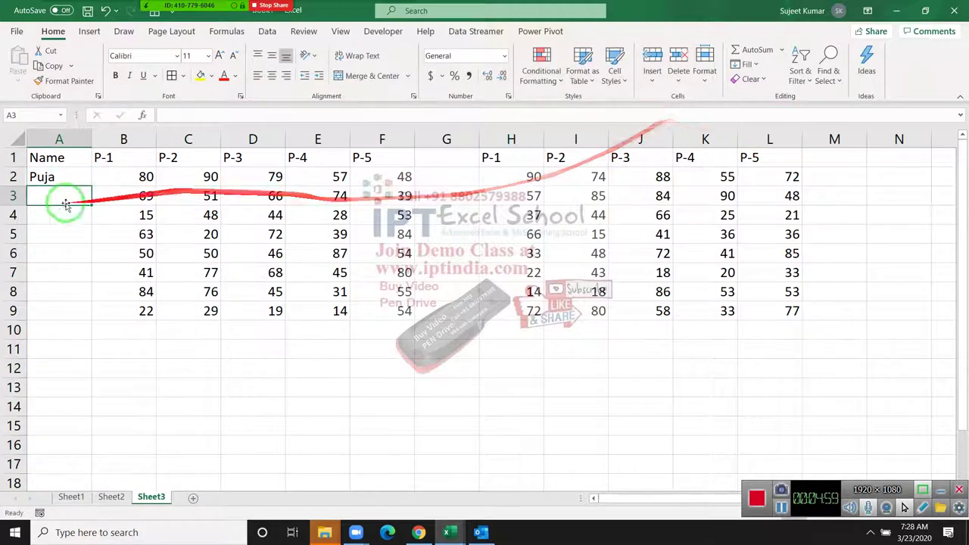
click(53, 181)
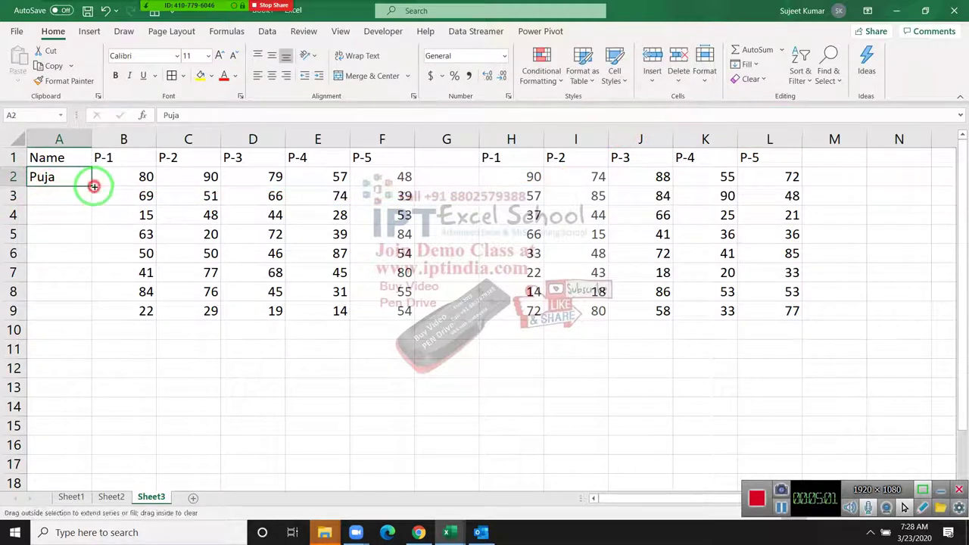
double_click(91, 185)
click(120, 177)
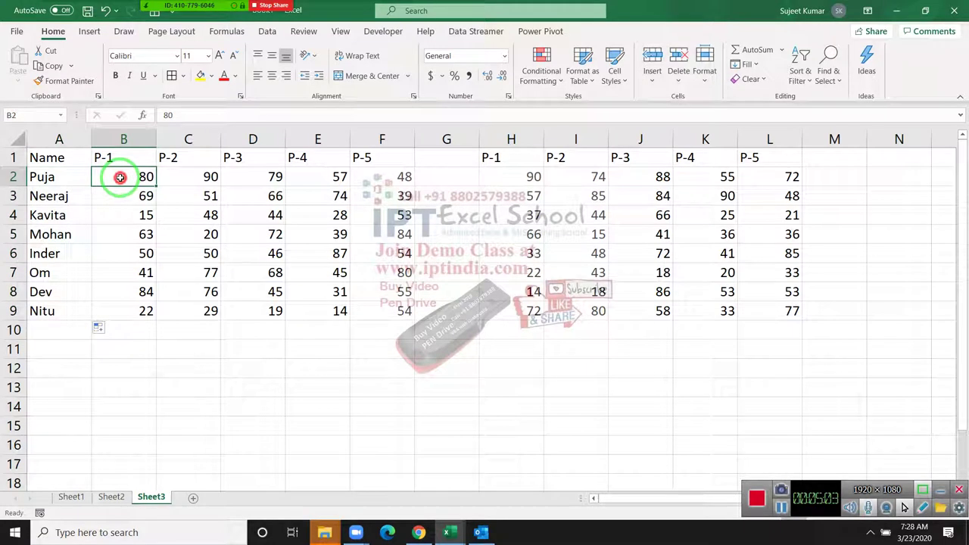
click(518, 183)
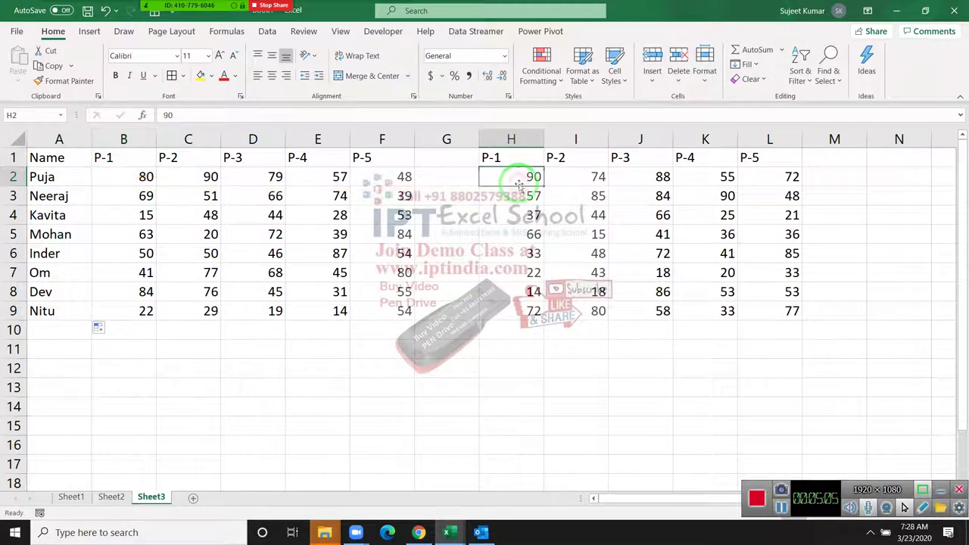
mouse_move(134, 177)
mouse_down()
mouse_move(257, 233)
mouse_move(371, 308)
mouse_up()
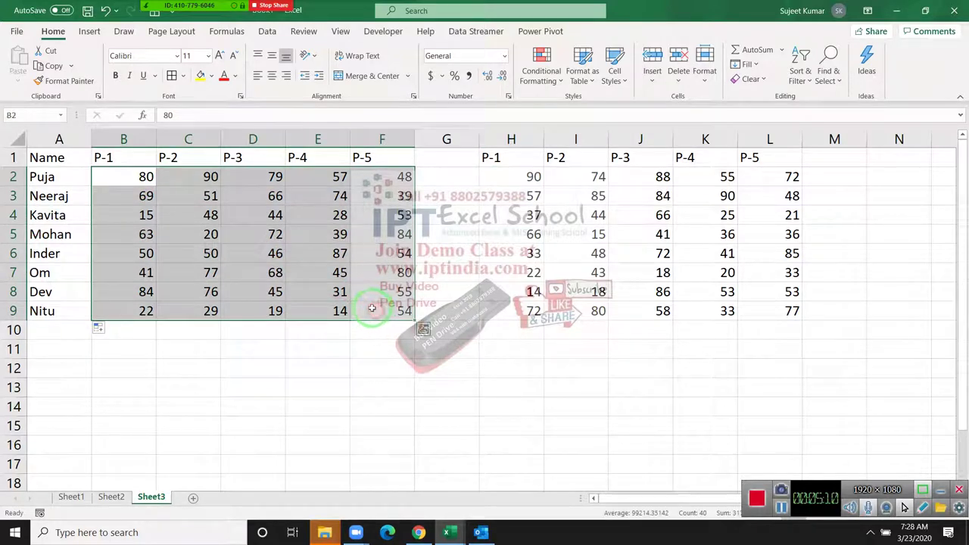
click(523, 176)
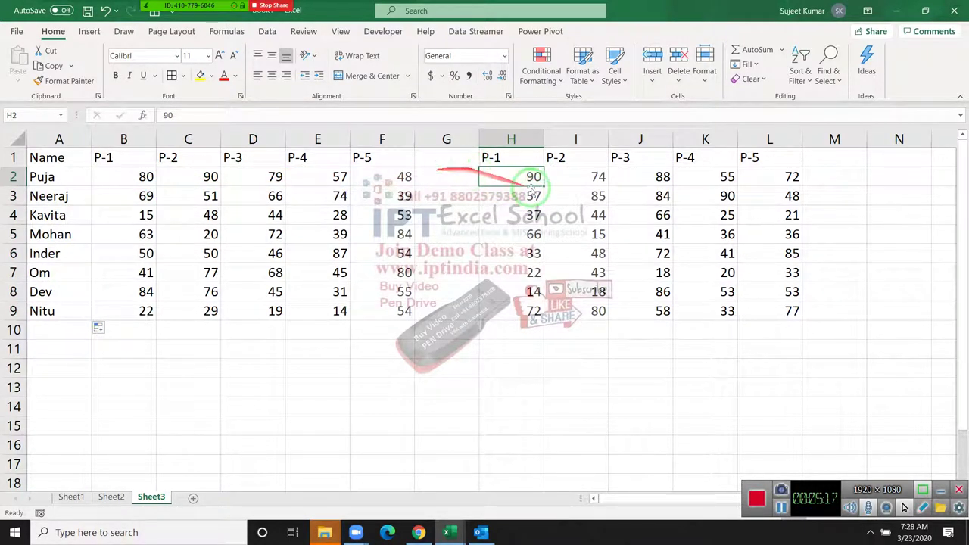
click(188, 179)
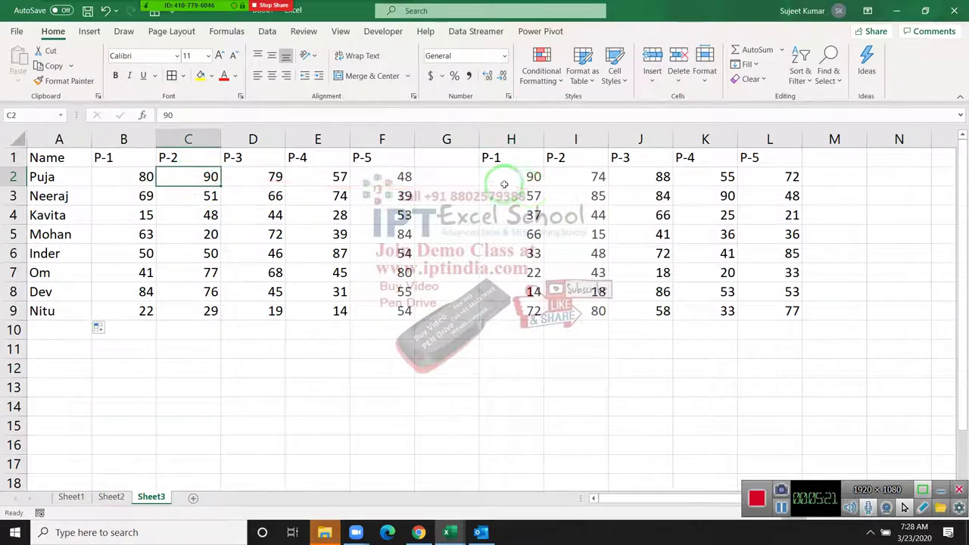
click(270, 182)
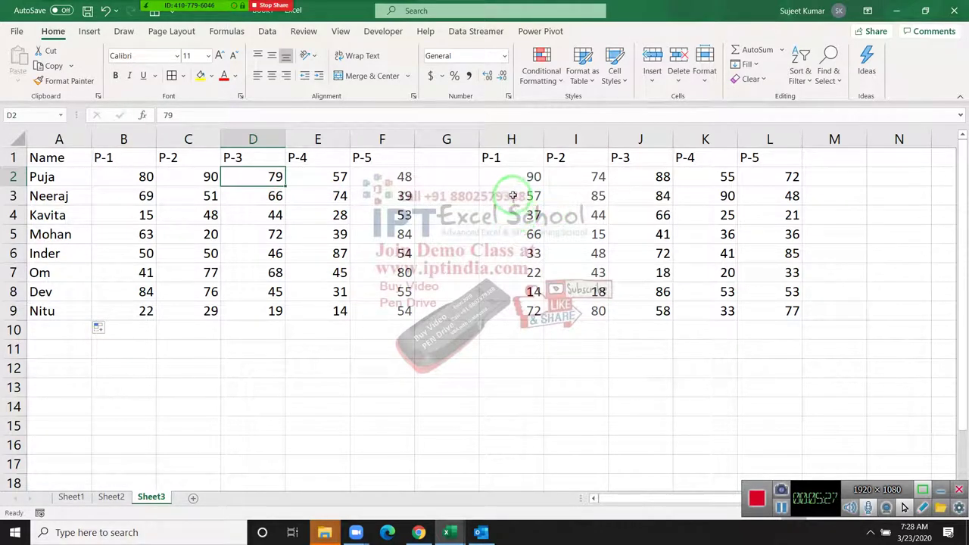
mouse_move(515, 178)
mouse_down()
mouse_move(778, 317)
mouse_move(775, 308)
mouse_up()
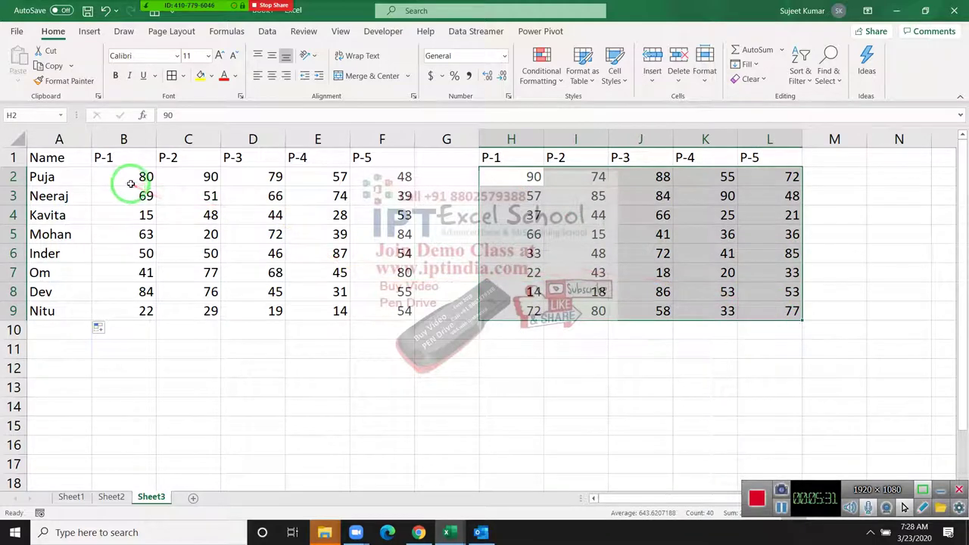
click(575, 234)
click(500, 175)
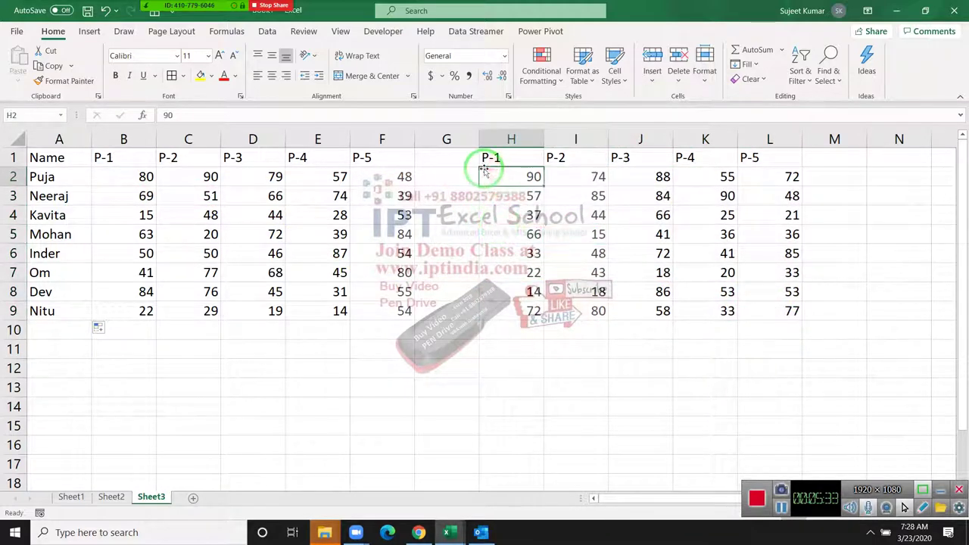
drag(536, 187, 788, 309)
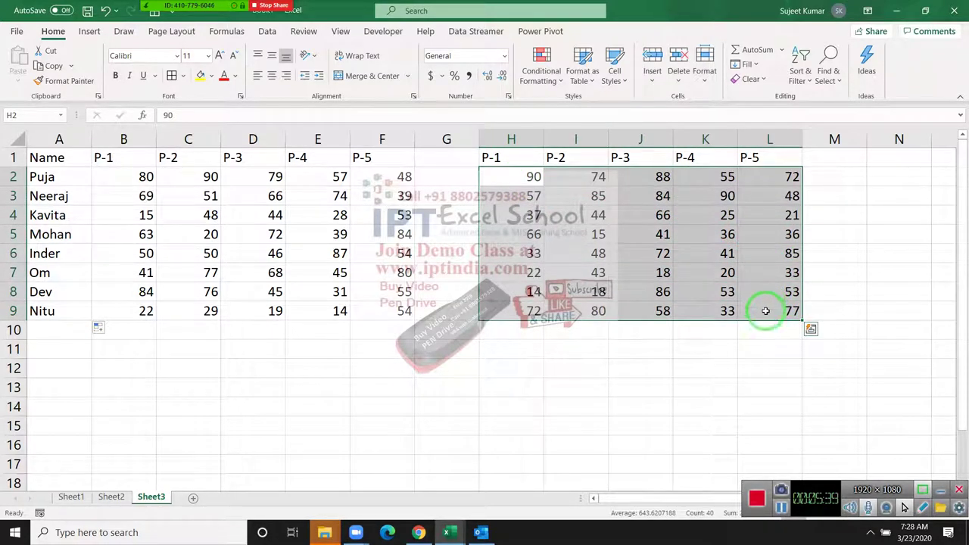
click(436, 238)
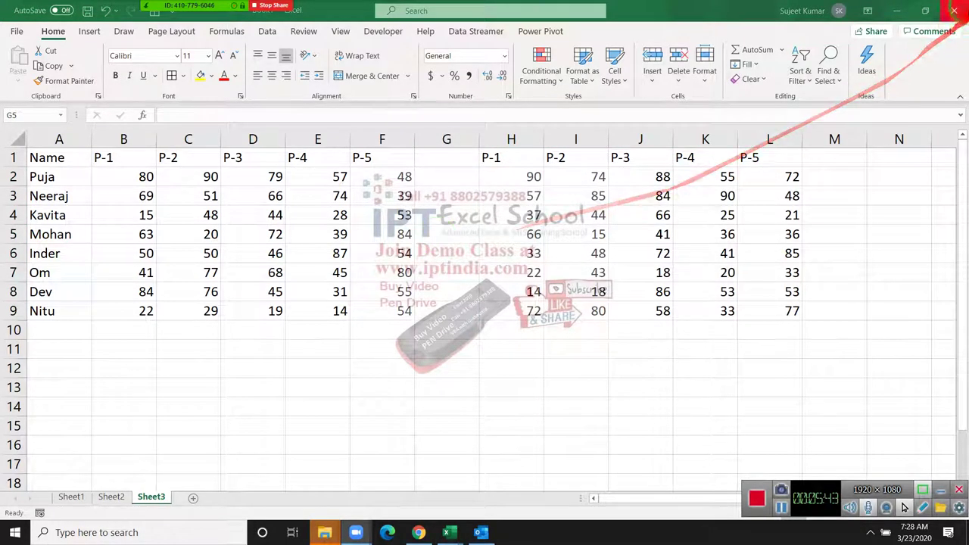
click(897, 12)
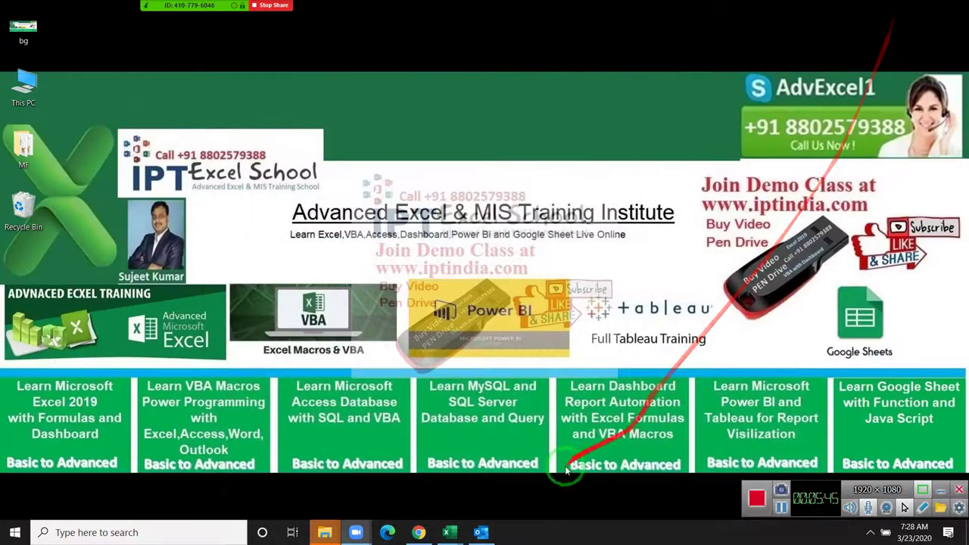
click(426, 495)
mouse_move(447, 532)
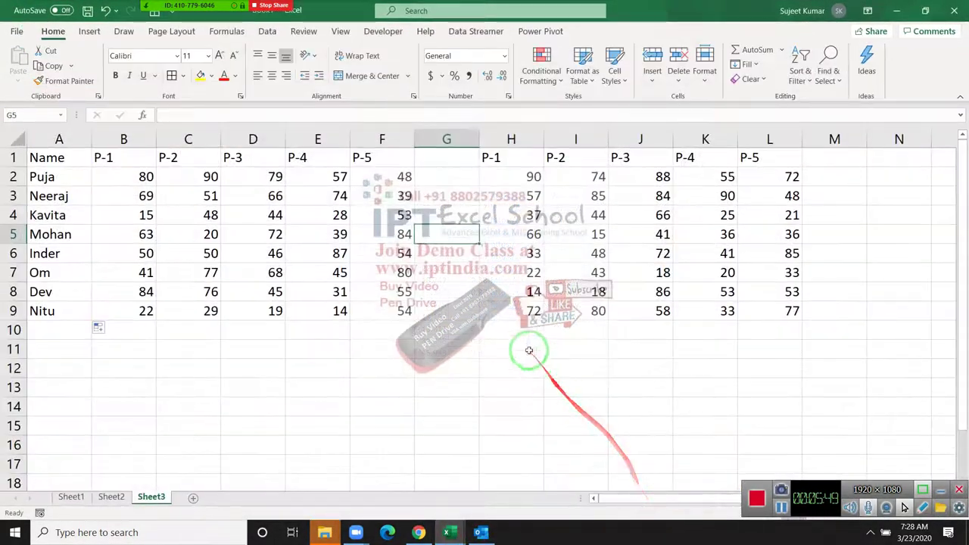
drag(529, 176, 778, 316)
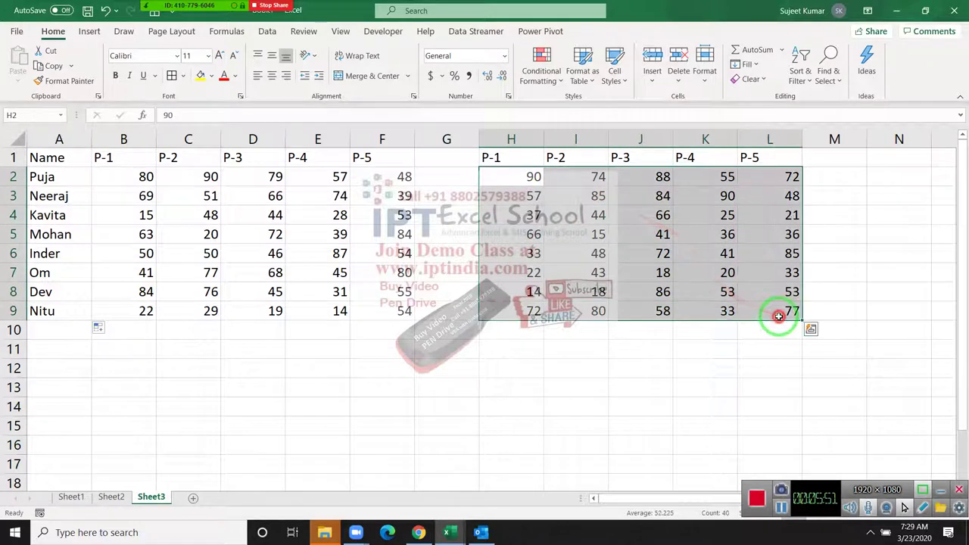
key(ctrl+c)
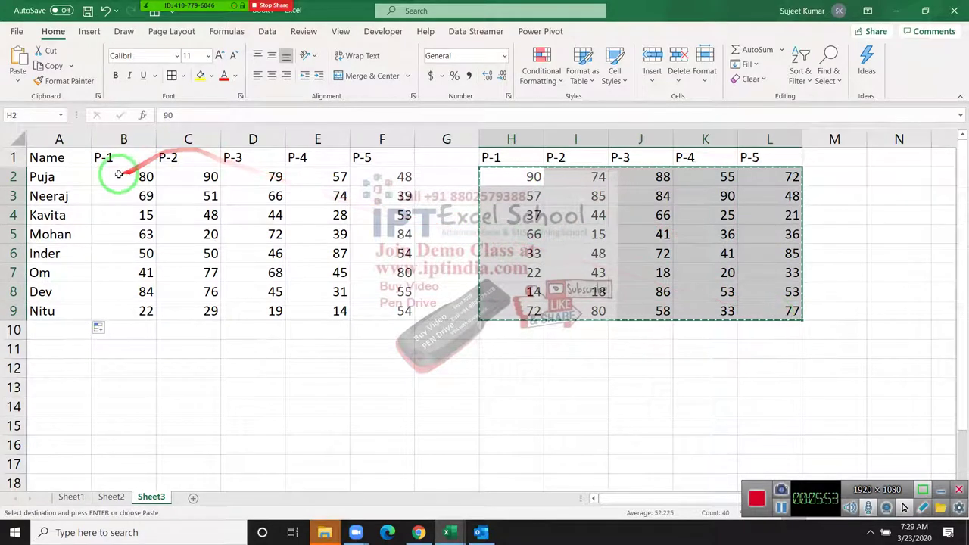
click(119, 176)
right_click(119, 175)
click(151, 244)
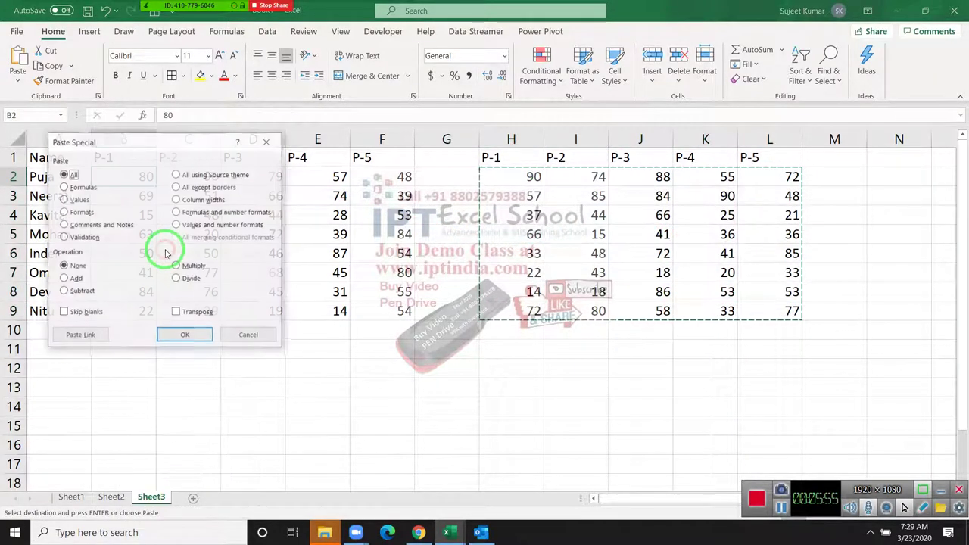
click(176, 278)
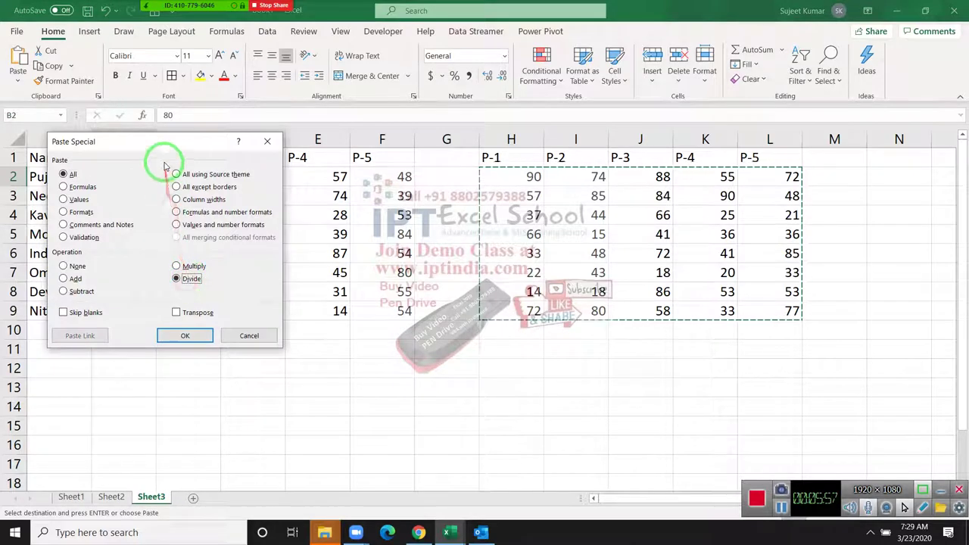
drag(198, 150, 540, 148)
click(529, 333)
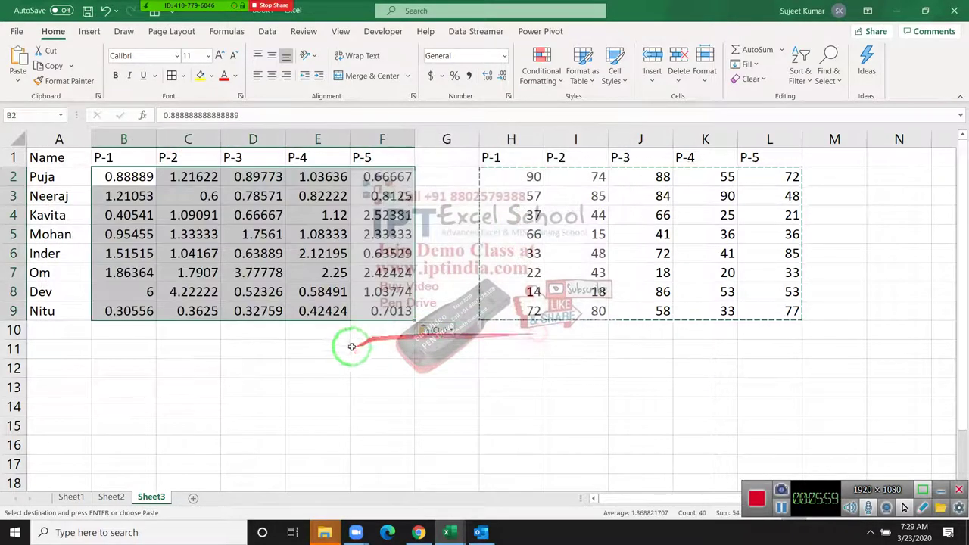
click(454, 76)
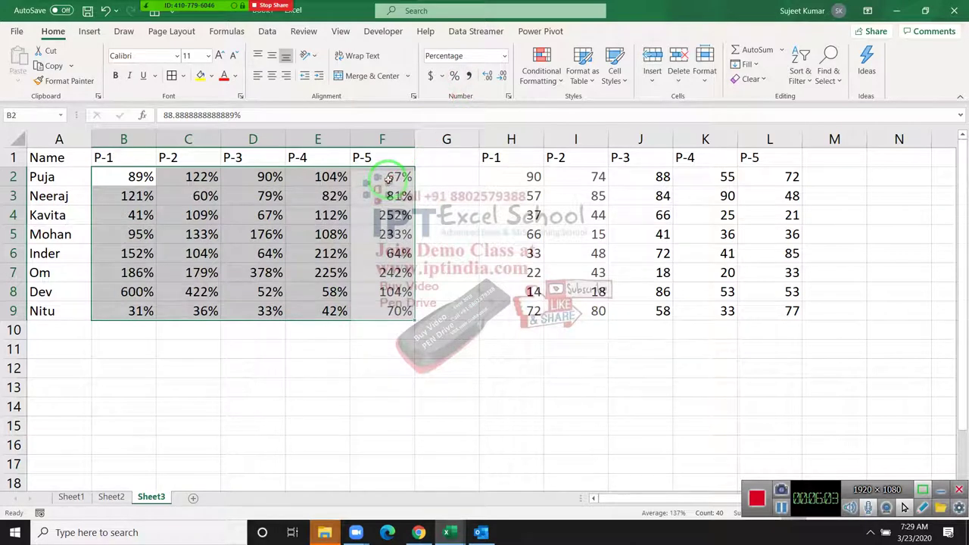
key(ctrl+z)
key(ctrl+z)
Step: Fill the first mark table B2:F9 with =RANDBETWEEN(10,90) random scores
key(Escape)
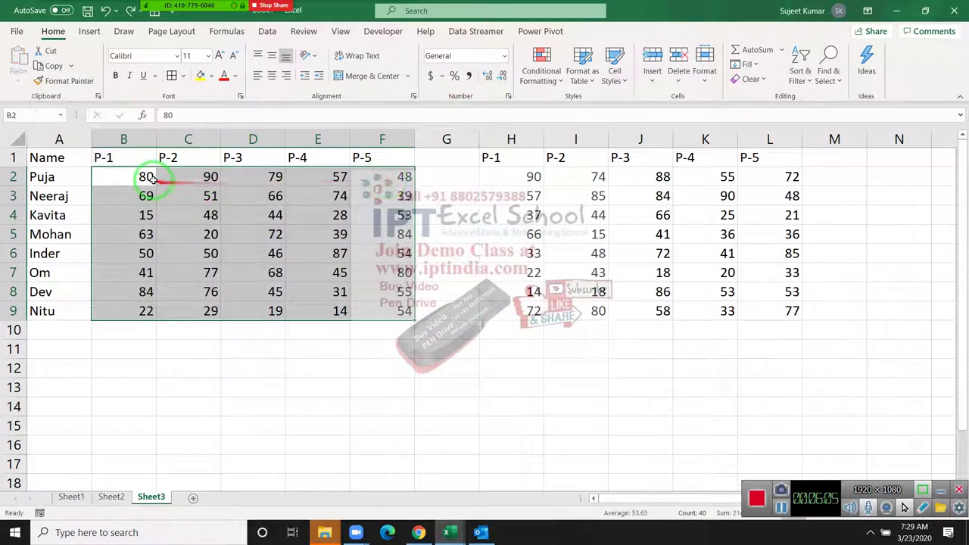
click(150, 179)
text(=ra)
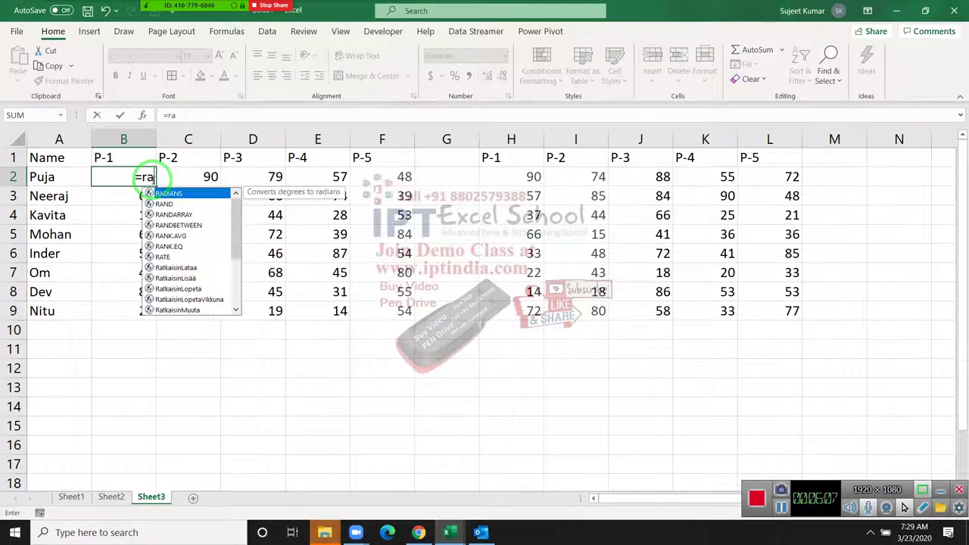
key(Down)
key(Tab)
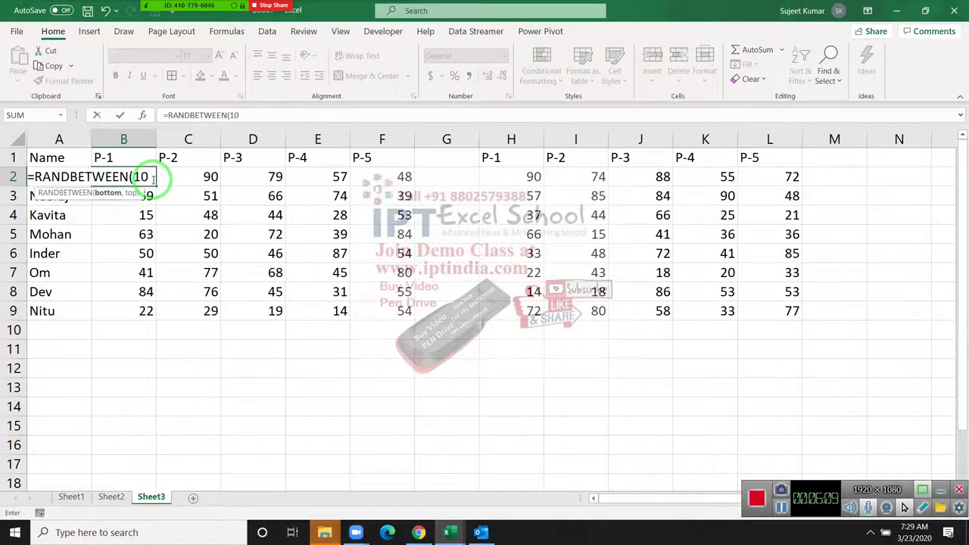
text(,)
key(ctrl+Return)
key(shift+Right)
key(shift+Right)
key(shift+Right)
key(shift+Down)
key(shift+Down)
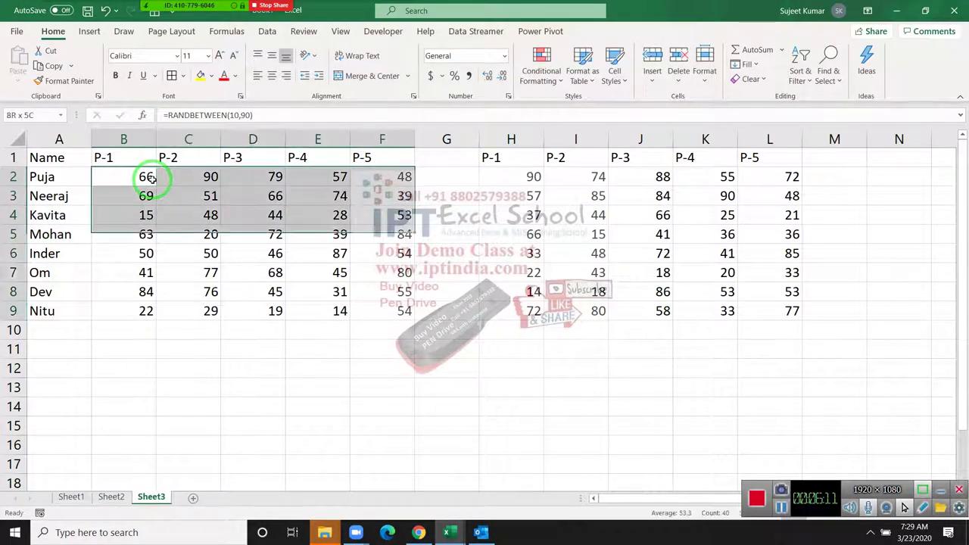
key(shift+Down)
key(shift+Down)
key(shift+Down)
key(F9)
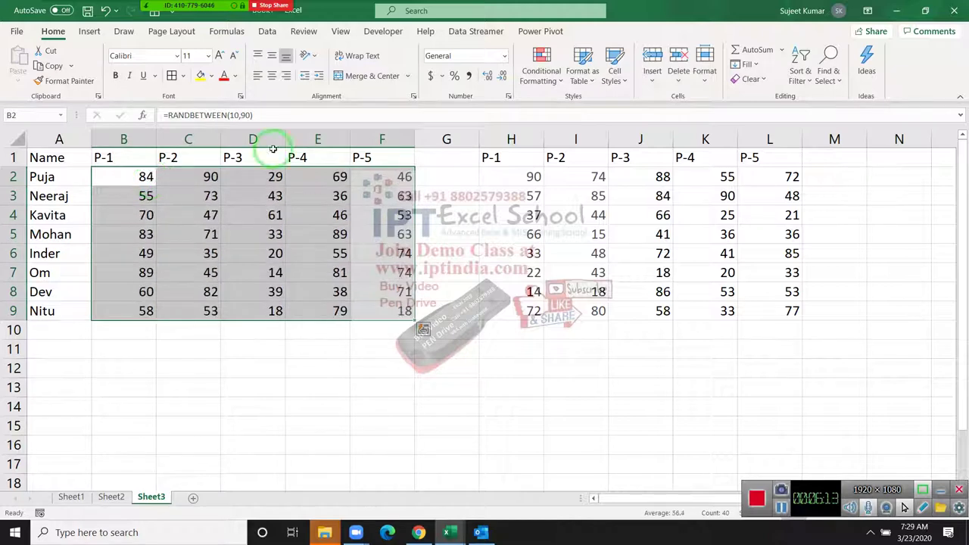
Step: Check the first score's formula, then copy the numbers in H2:L9
click(309, 121)
text(/90)
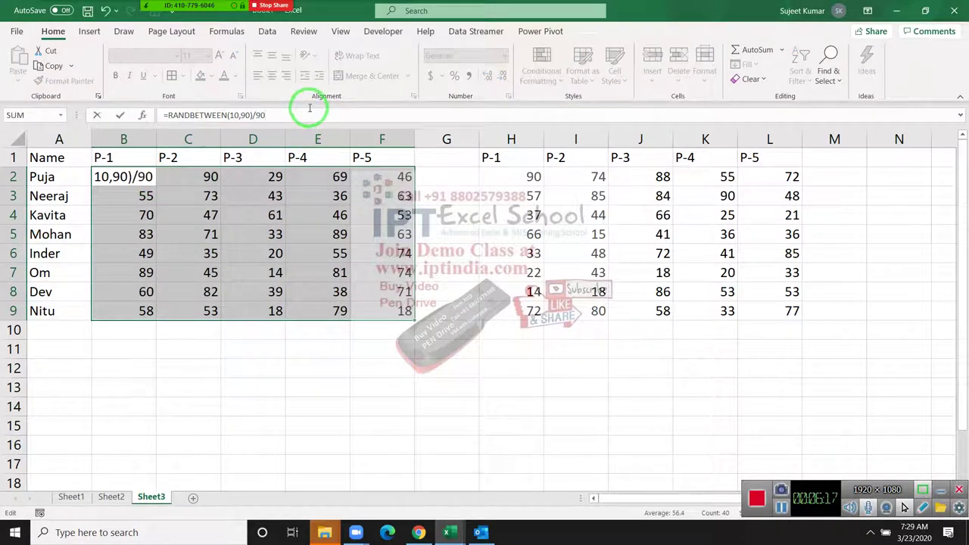
key(Escape)
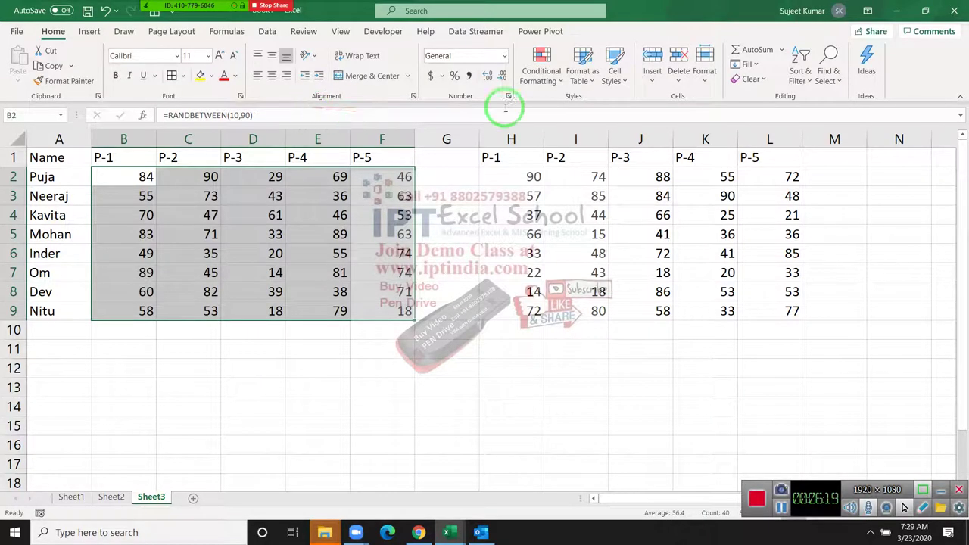
drag(529, 176, 759, 310)
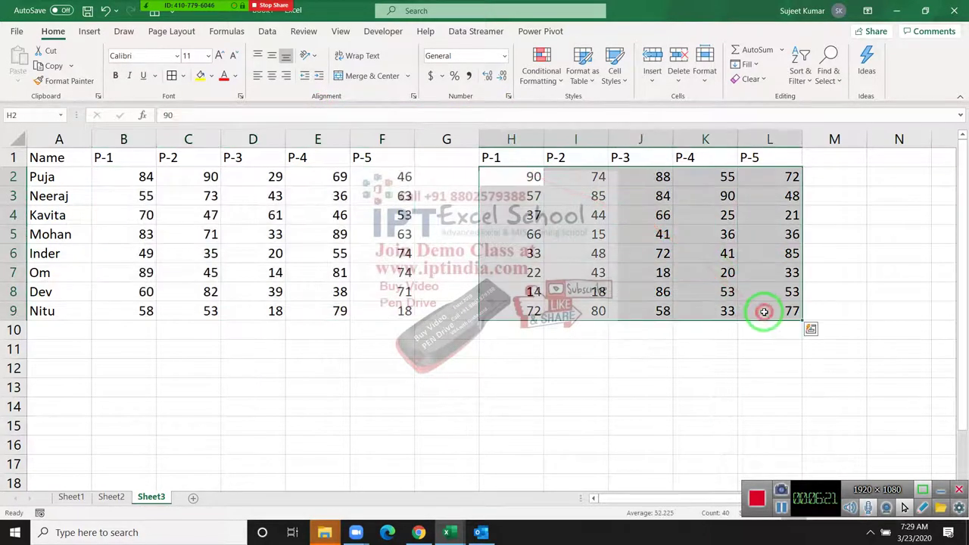
key(ctrl+c)
click(151, 176)
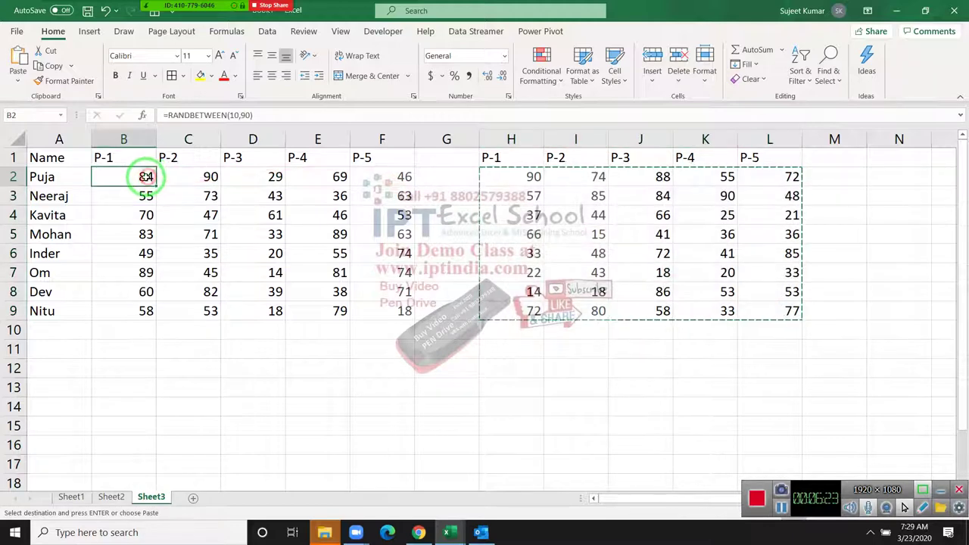
right_click(147, 176)
click(194, 246)
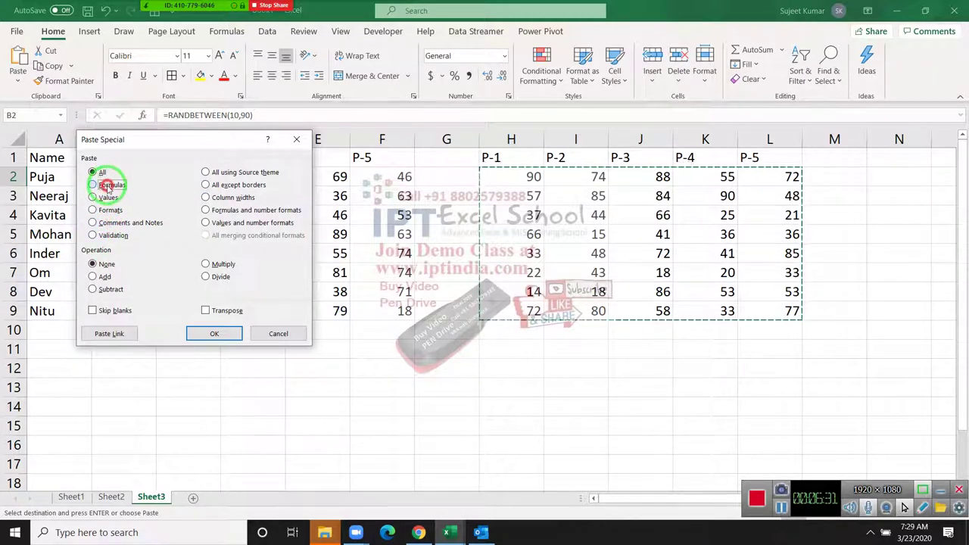
click(215, 276)
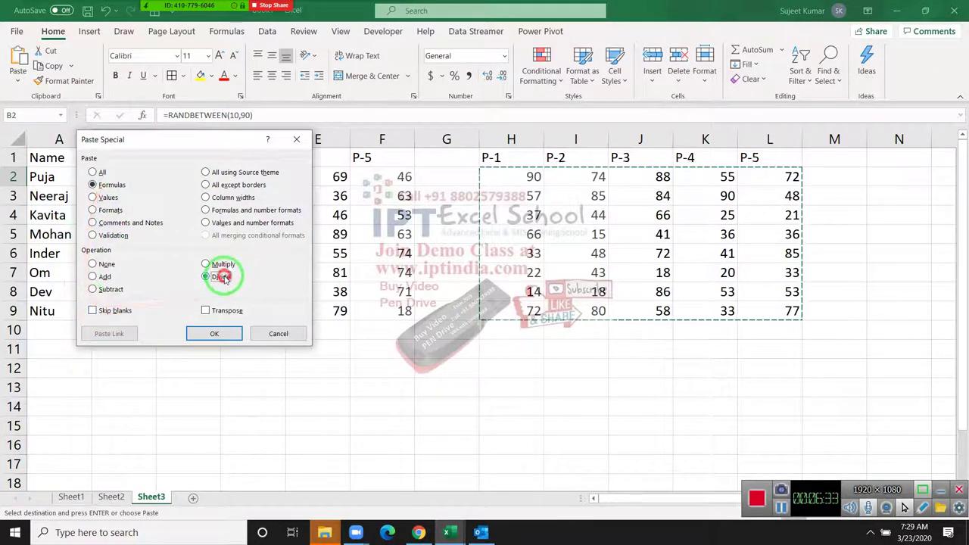
drag(217, 139, 489, 150)
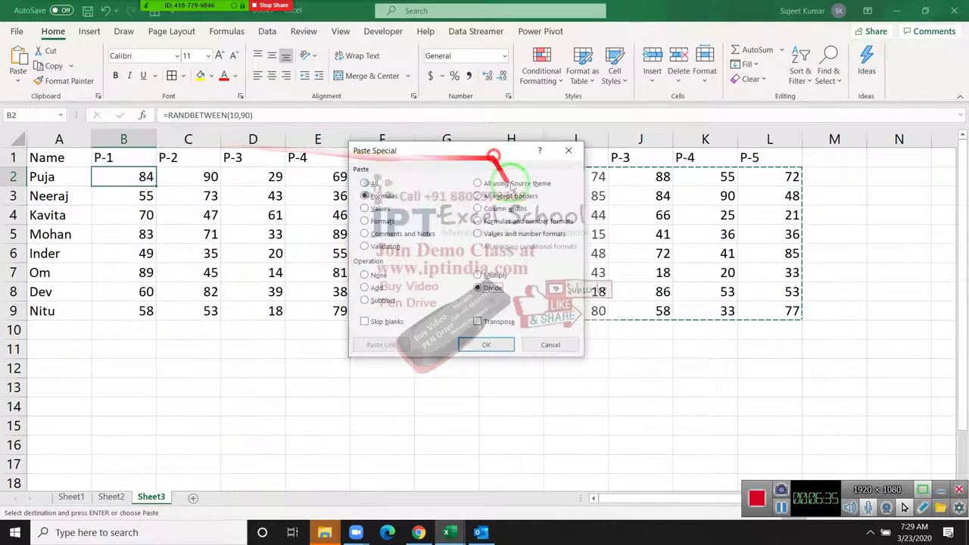
click(498, 345)
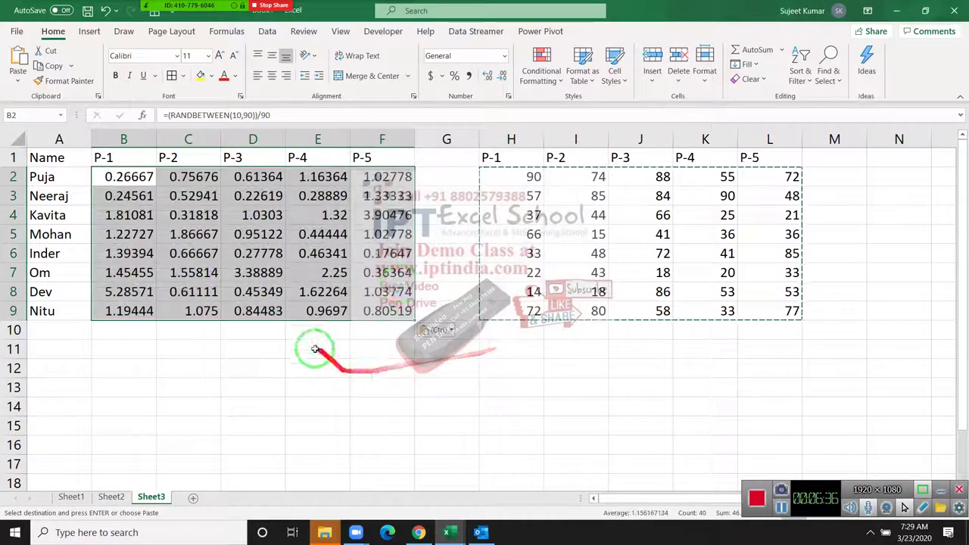
click(194, 119)
click(182, 121)
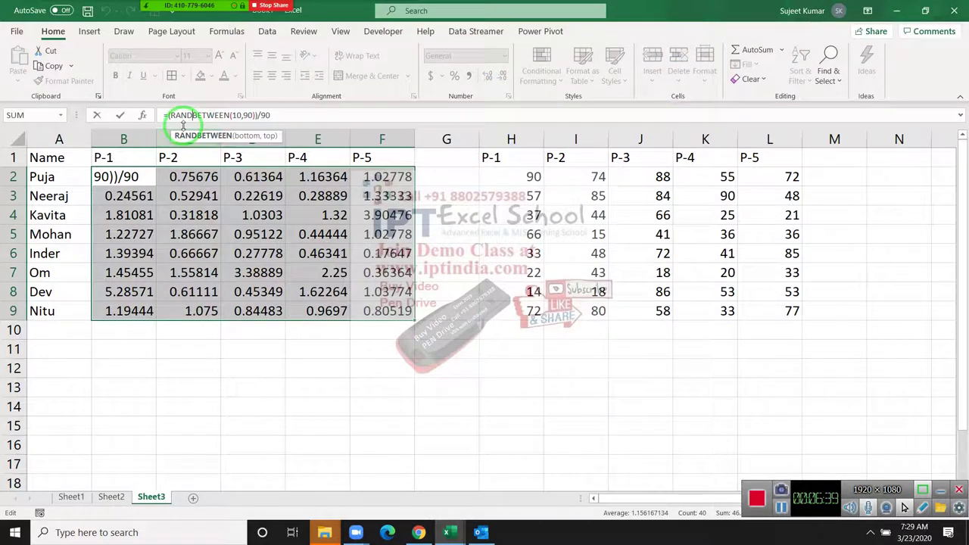
key(Return)
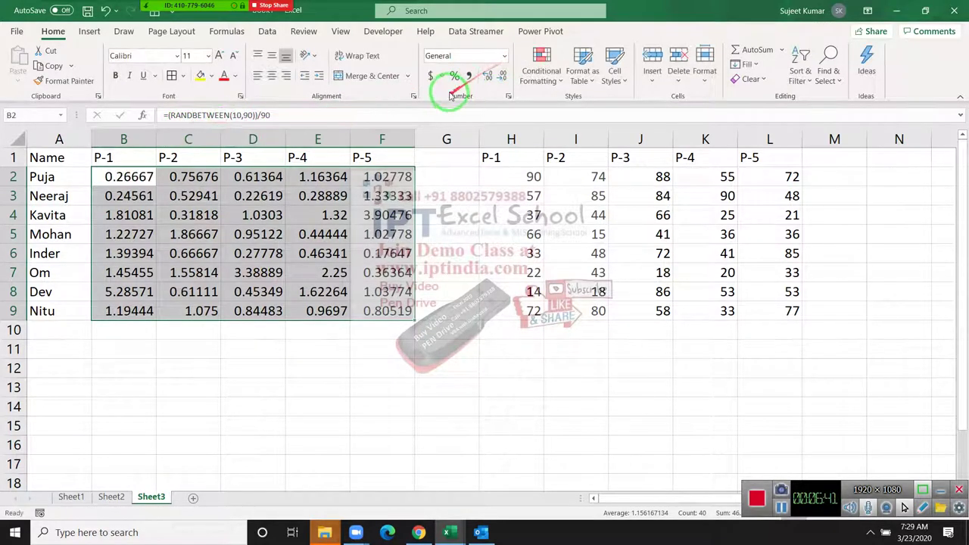
click(454, 75)
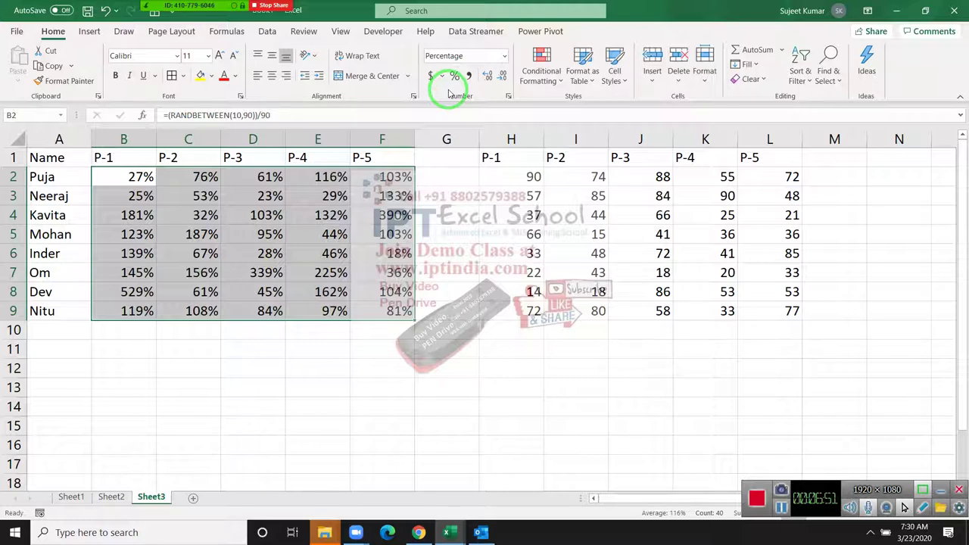
key(ctrl+z)
key(ctrl+z)
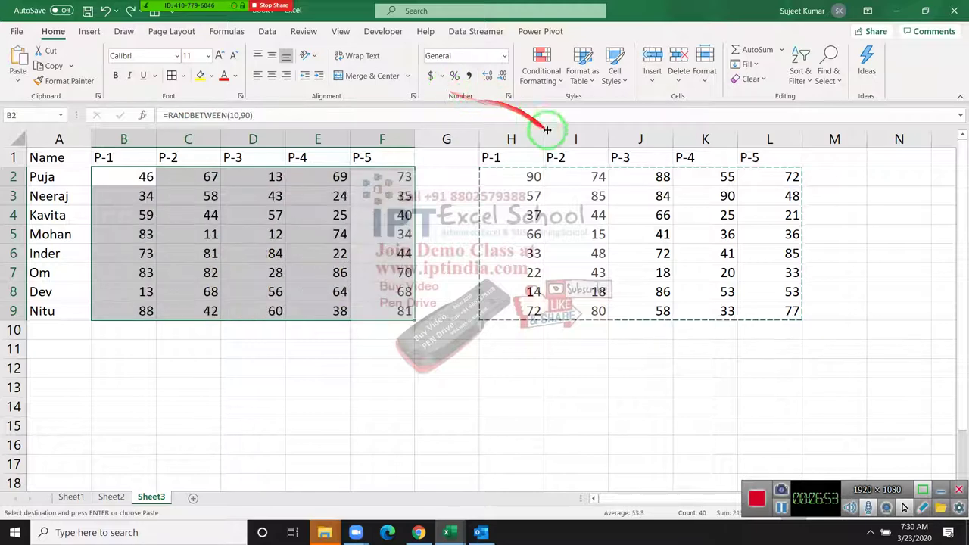
Step: Paste Special the H2:L9 numbers onto B2 with the Divide operation
click(573, 179)
click(540, 174)
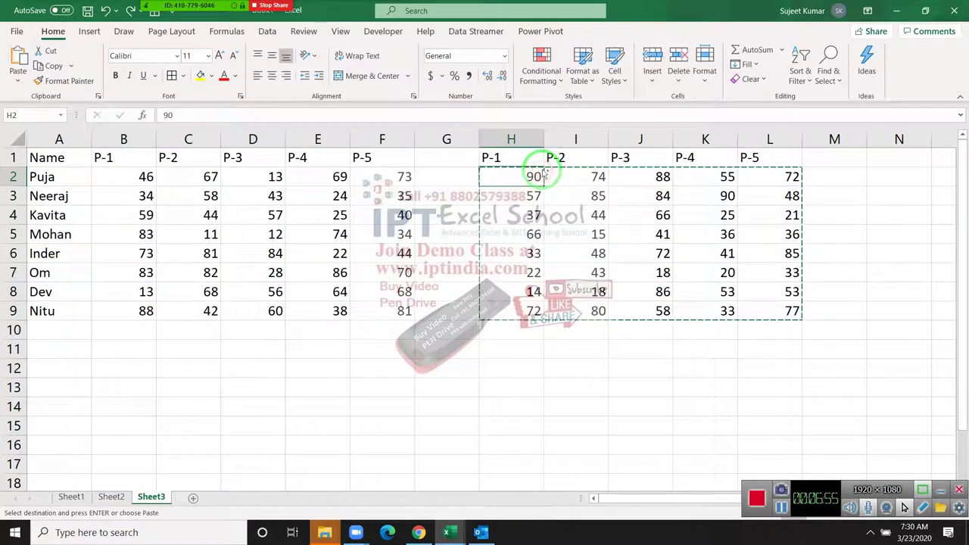
key(ctrl+shift+Right)
key(ctrl+shift+Down)
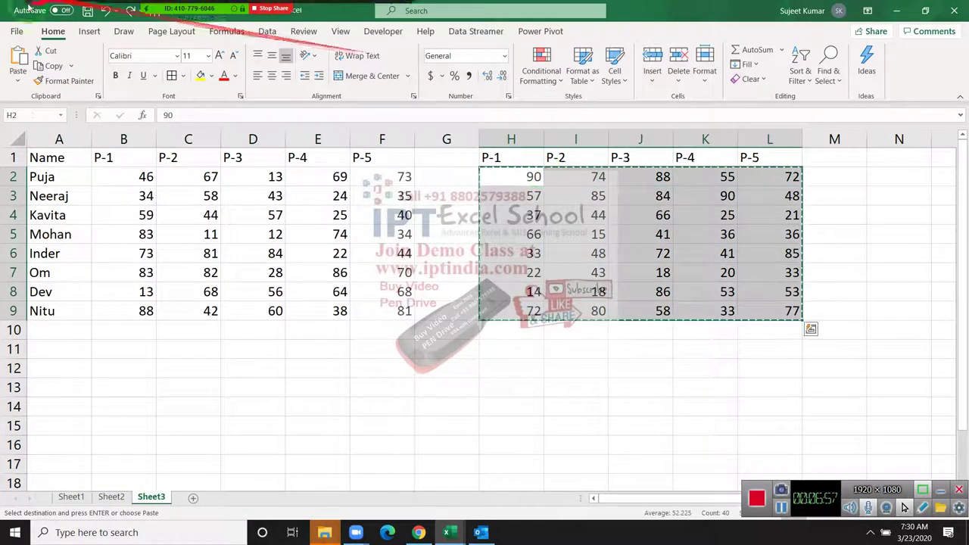
click(108, 174)
right_click(108, 174)
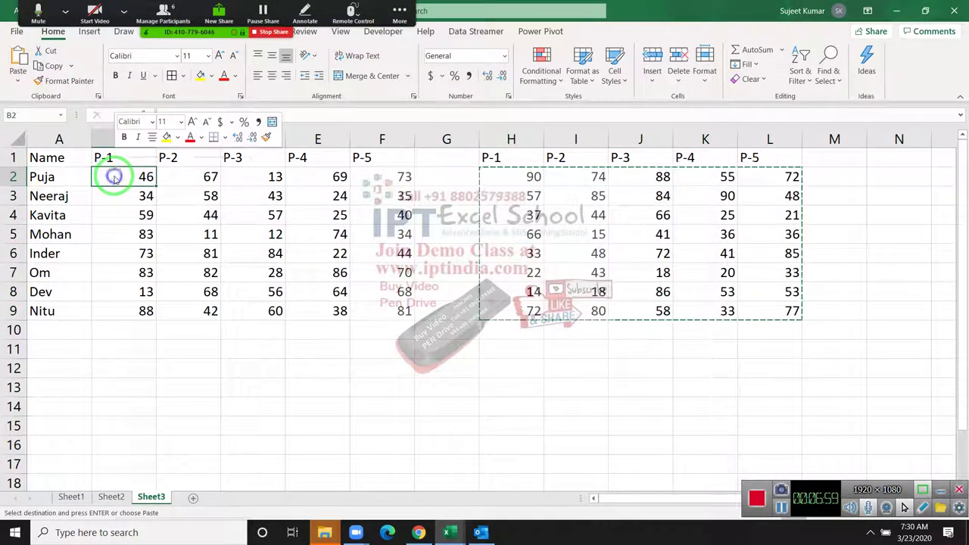
click(161, 245)
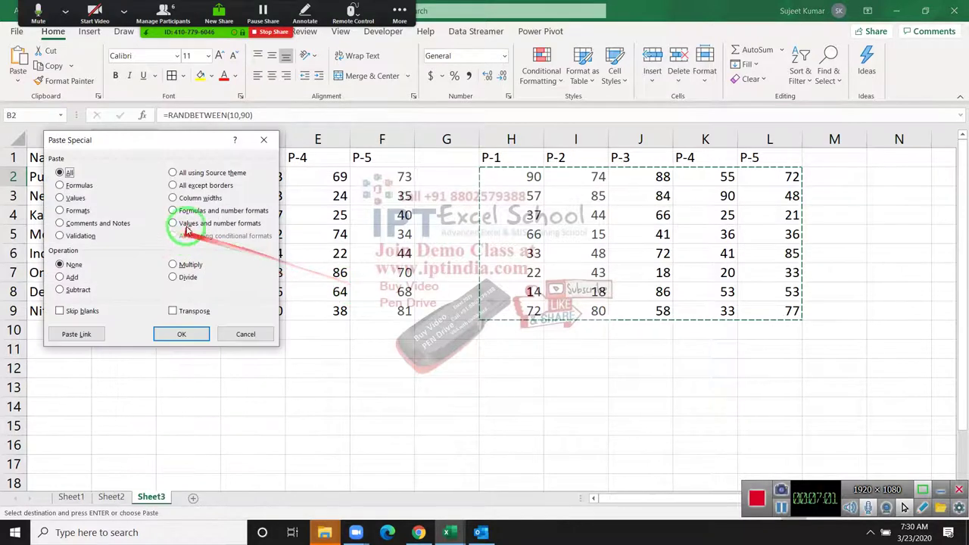
click(175, 278)
click(163, 8)
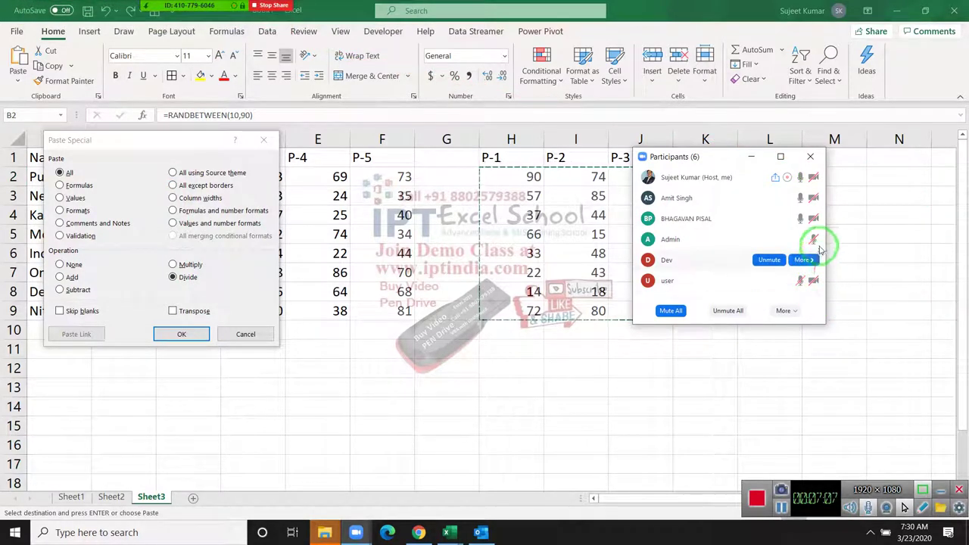
mouse_move(719, 198)
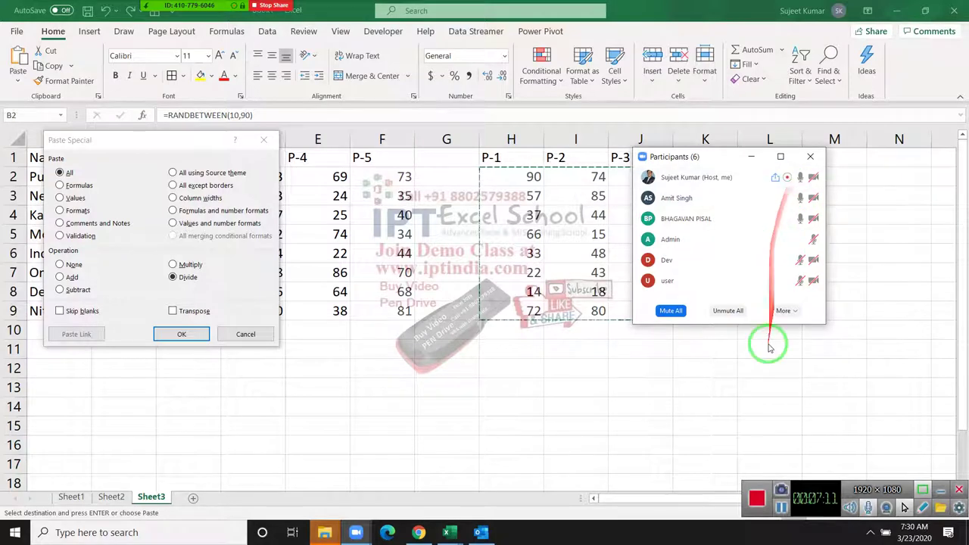
click(181, 335)
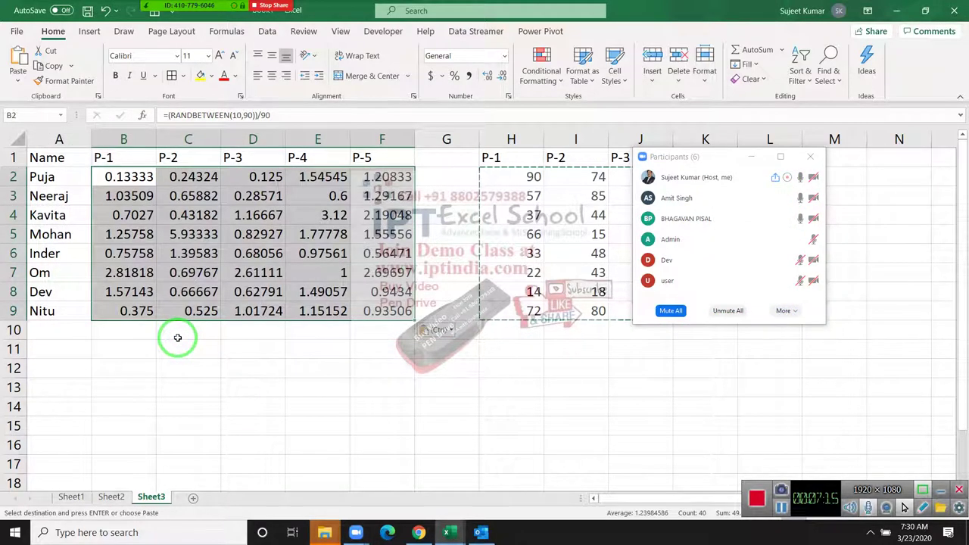
mouse_move(727, 280)
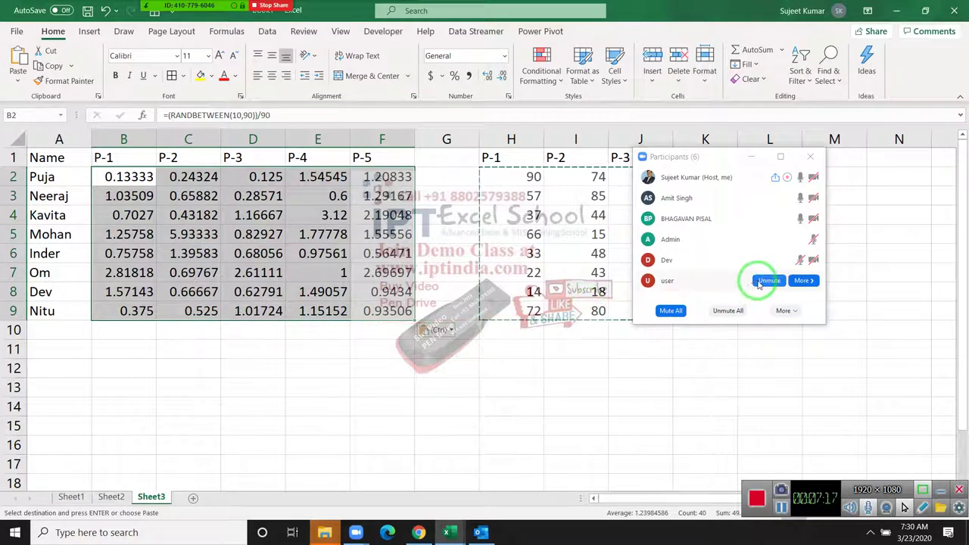
Step: Unmute the participant and allow them to record
click(766, 280)
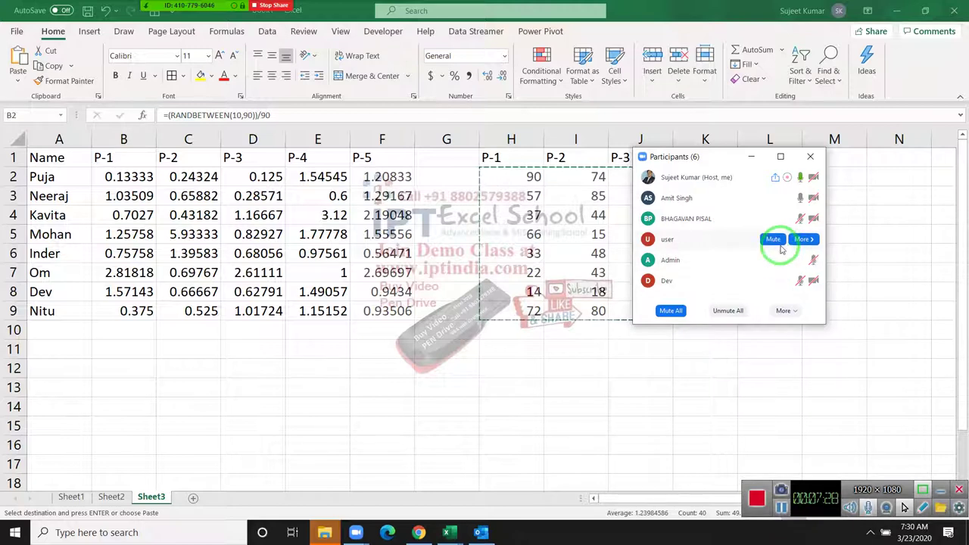
mouse_move(726, 240)
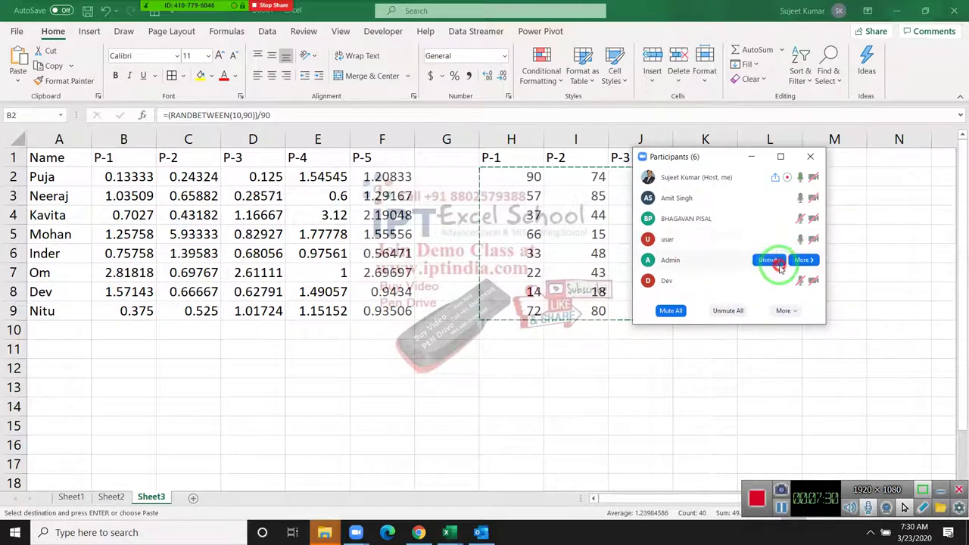
click(804, 241)
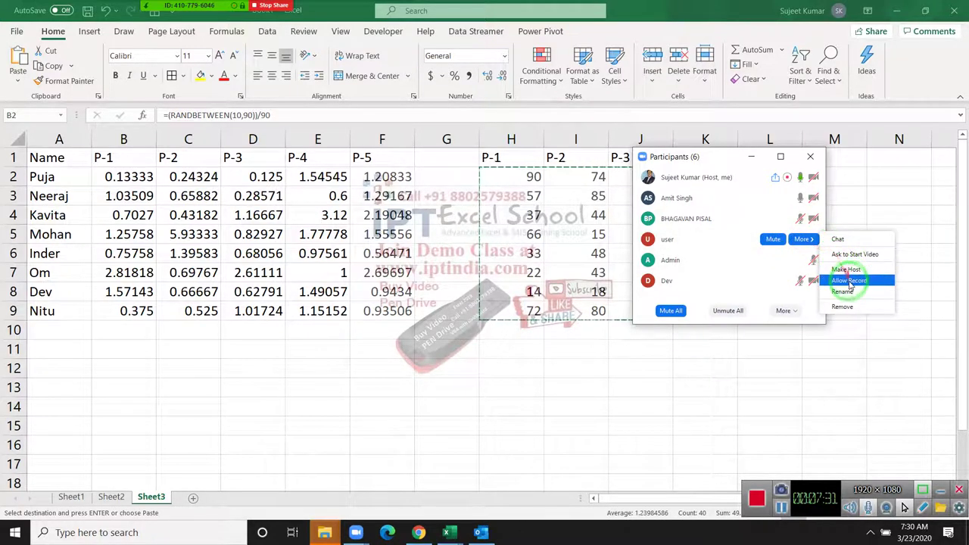
click(849, 280)
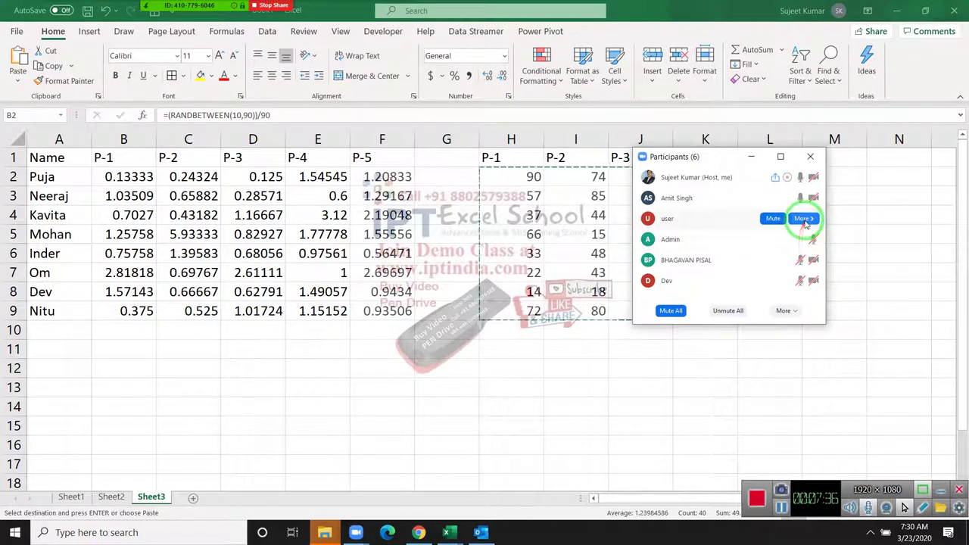
Step: Rename the participant from 'user' to a new screen name
click(804, 218)
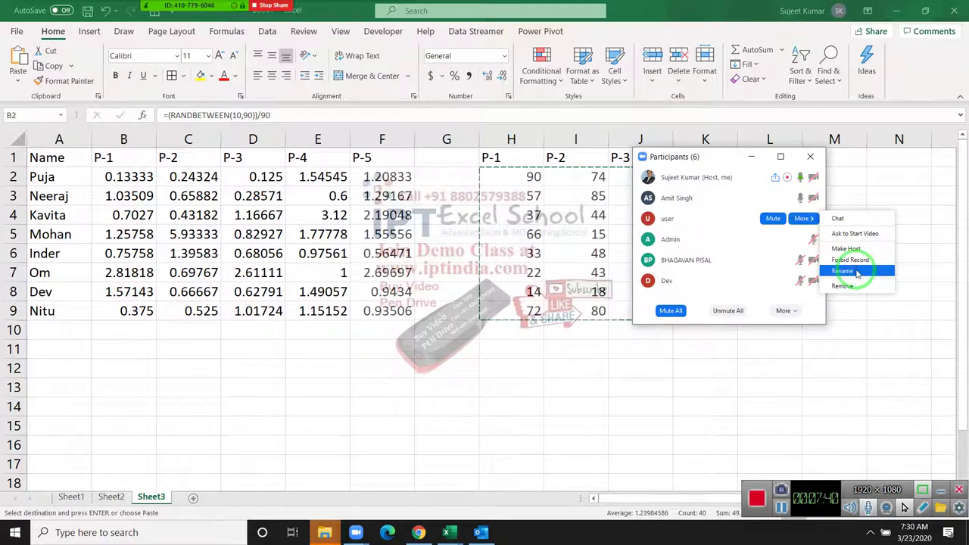
click(854, 271)
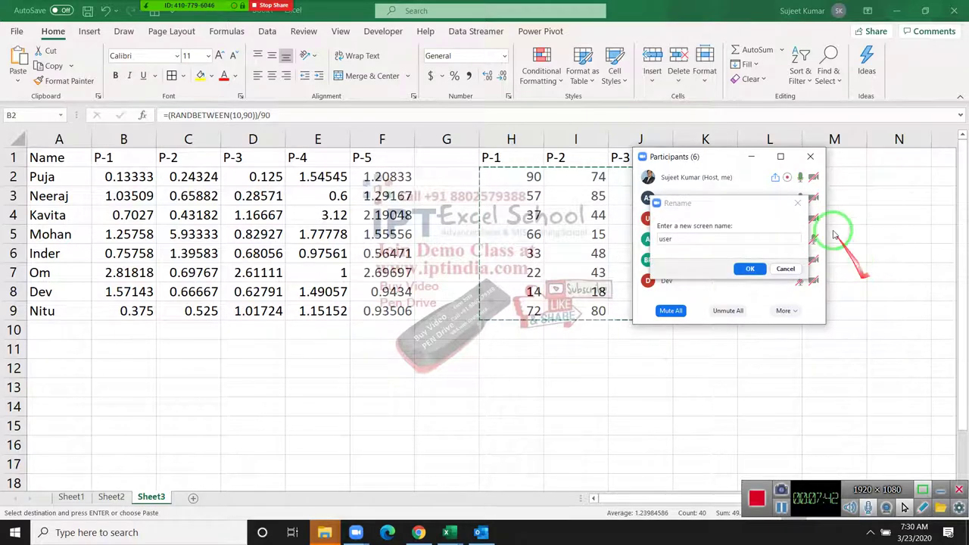
click(677, 240)
text(Rakesh)
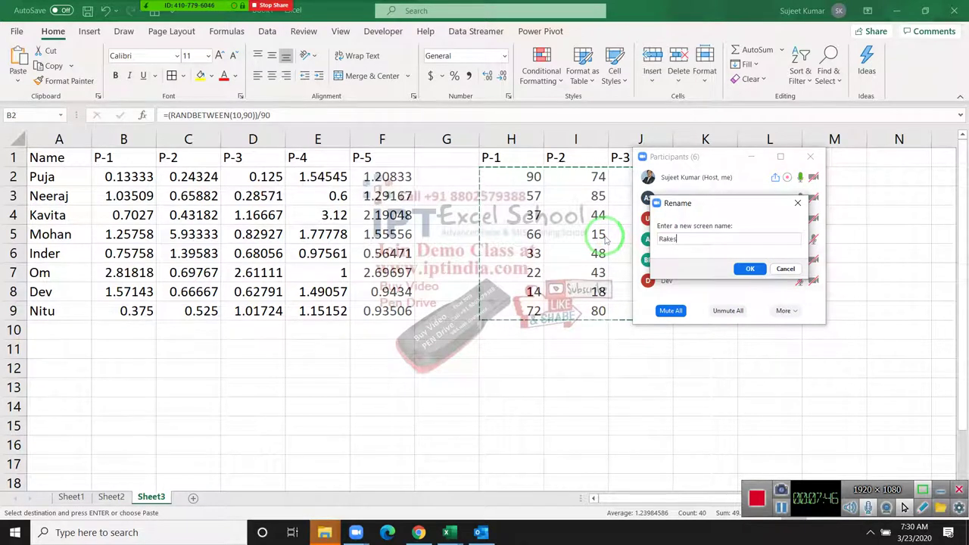
click(749, 269)
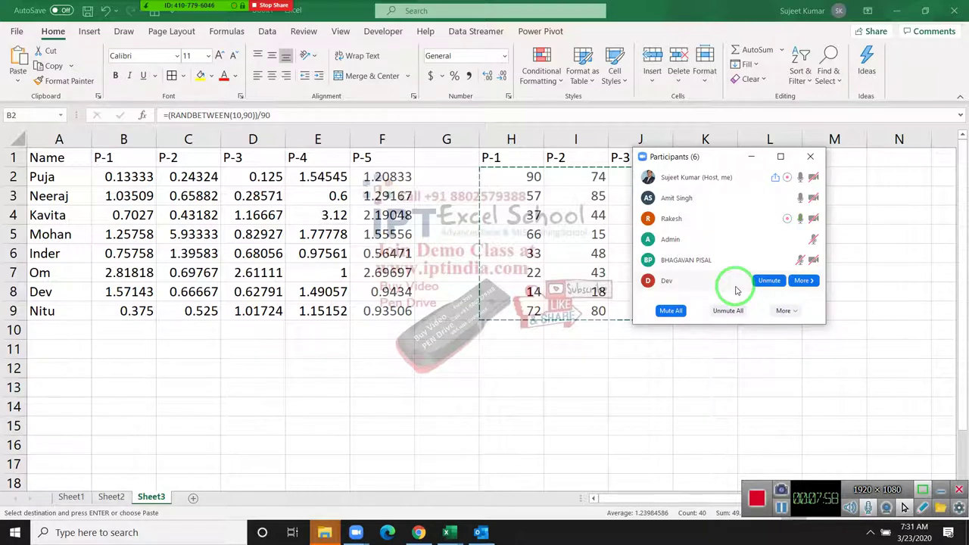
Step: Apply Percent Style to B2:F9 so B2 shows 13%
click(810, 156)
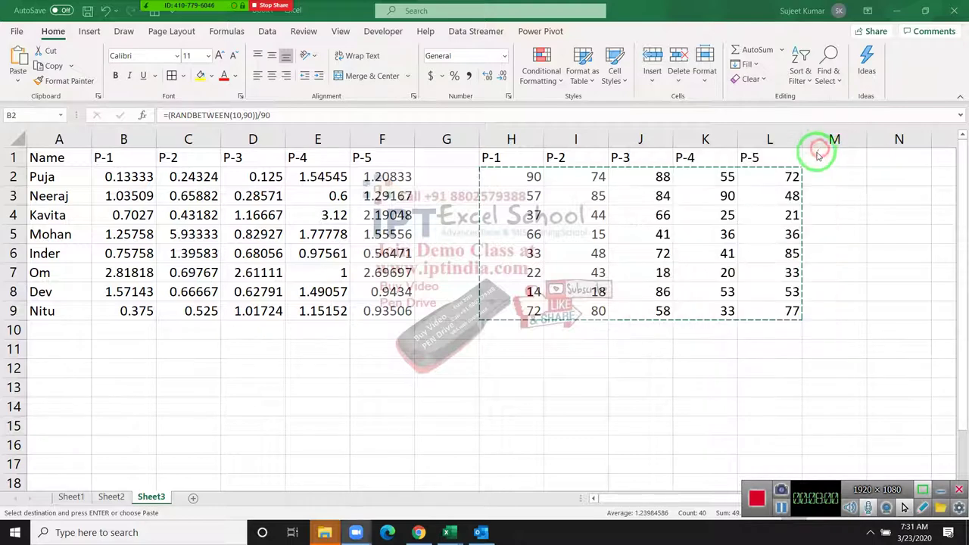
click(378, 201)
click(286, 203)
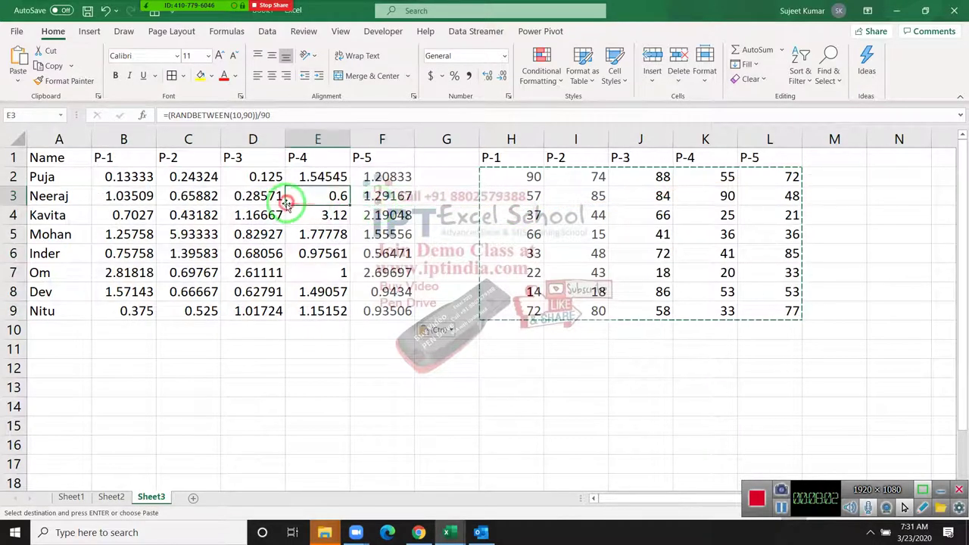
drag(122, 176, 397, 312)
click(454, 76)
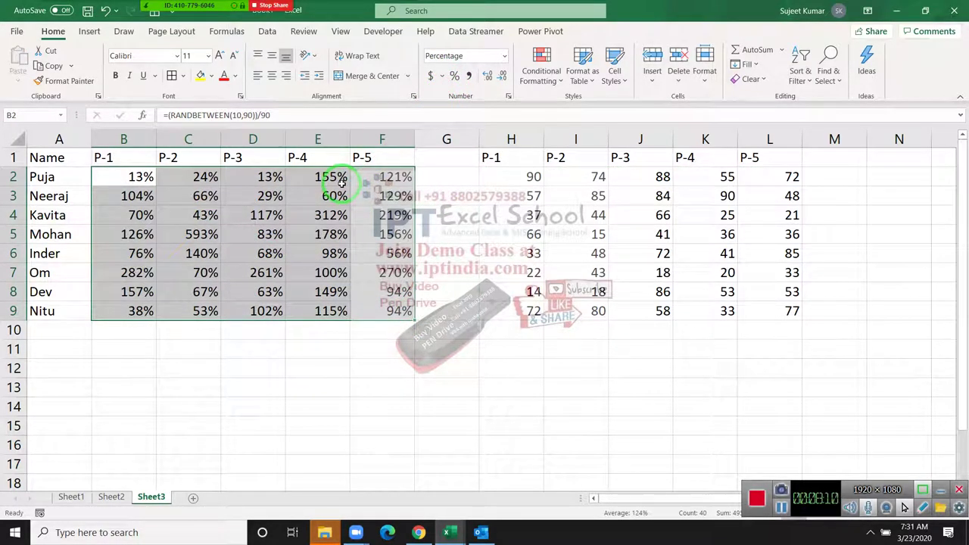
Step: Add a new sheet with heading Saes in A1 and =RANDBETWEEN(10,90) in A2
click(194, 497)
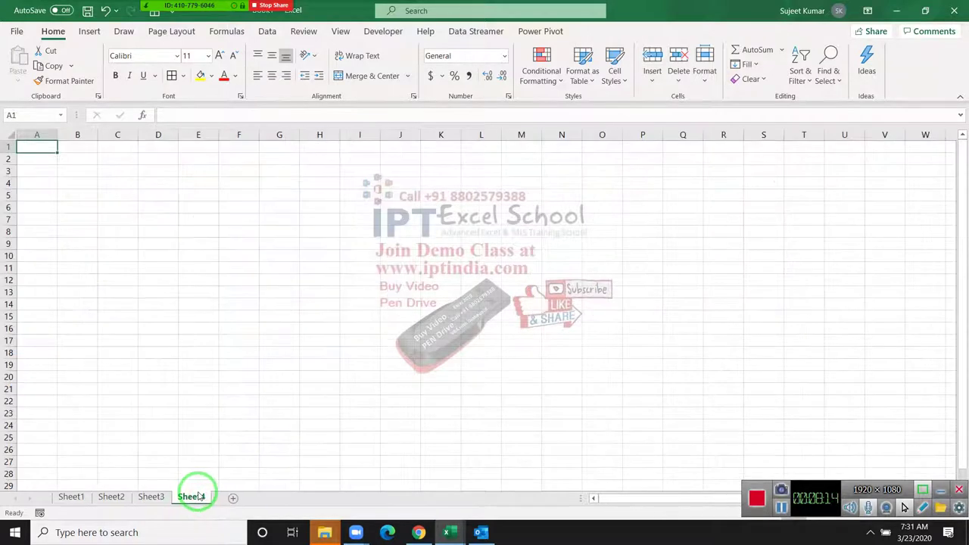
text(Sael)
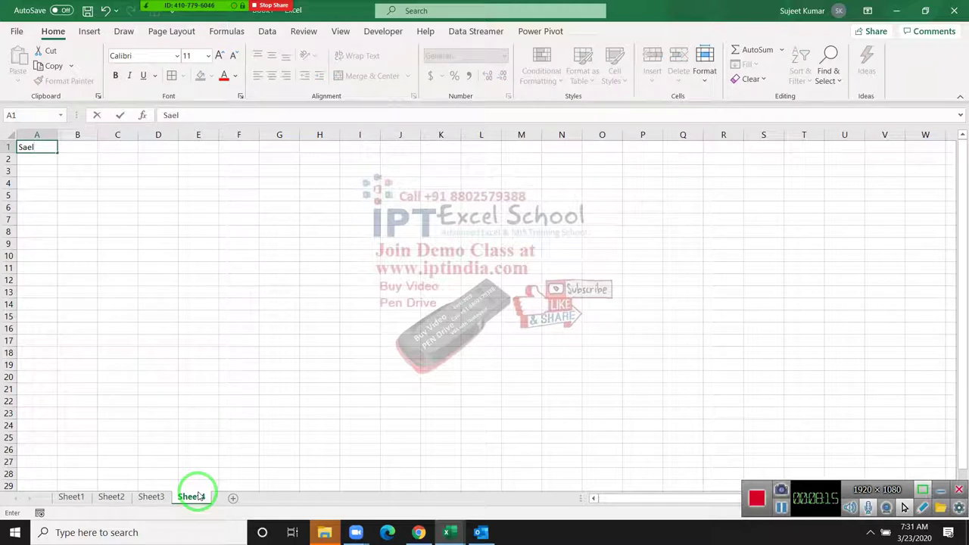
text(s)
key(Return)
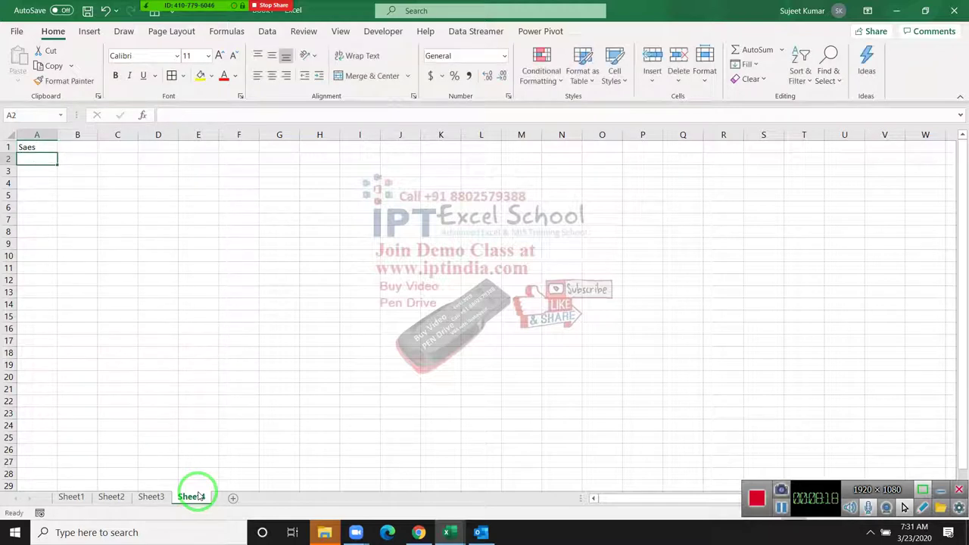
text(=ra)
key(Down)
key(Down)
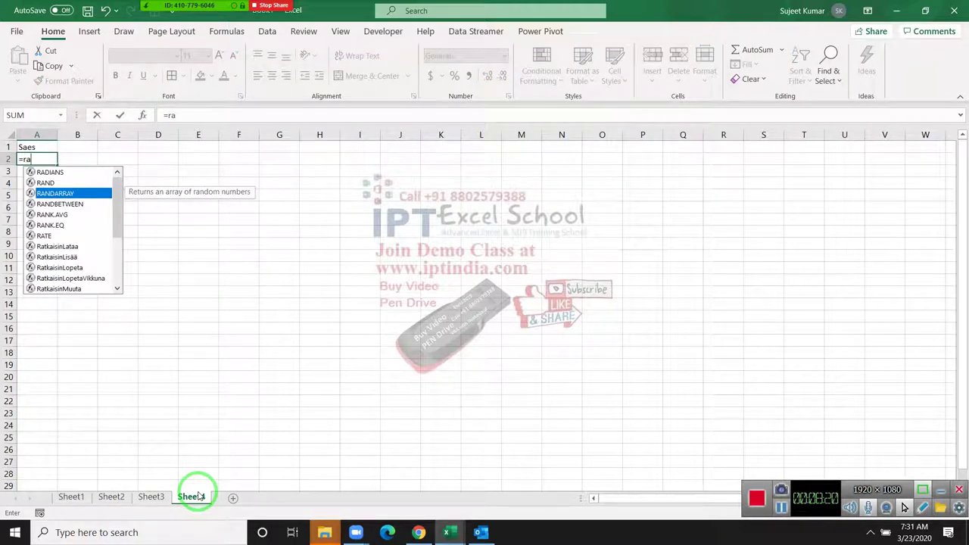
key(Down)
key(Tab)
text(,)
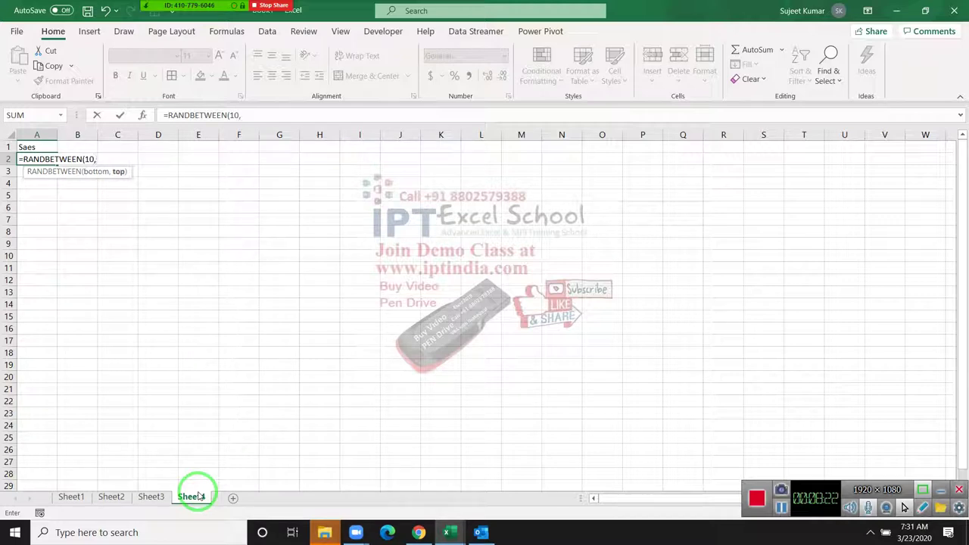
key(Return)
Step: Fill the formula down to A86 and paste the results back as fixed values
key(Up)
key(shift+Down)
key(shift+Down)
key(shift+Down)
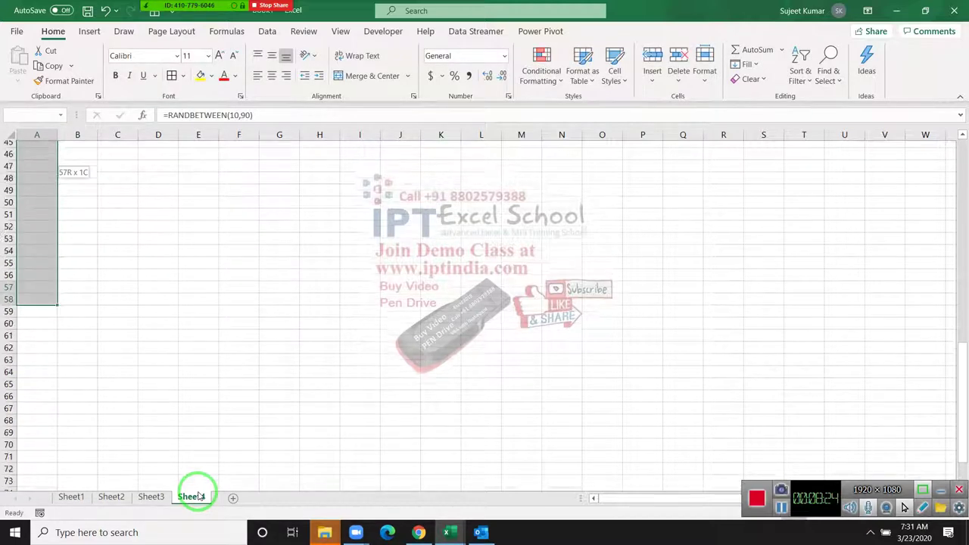
key(shift+Down)
key(shift+Down)
key(shift+Down)
key(ctrl+d)
key(ctrl+c)
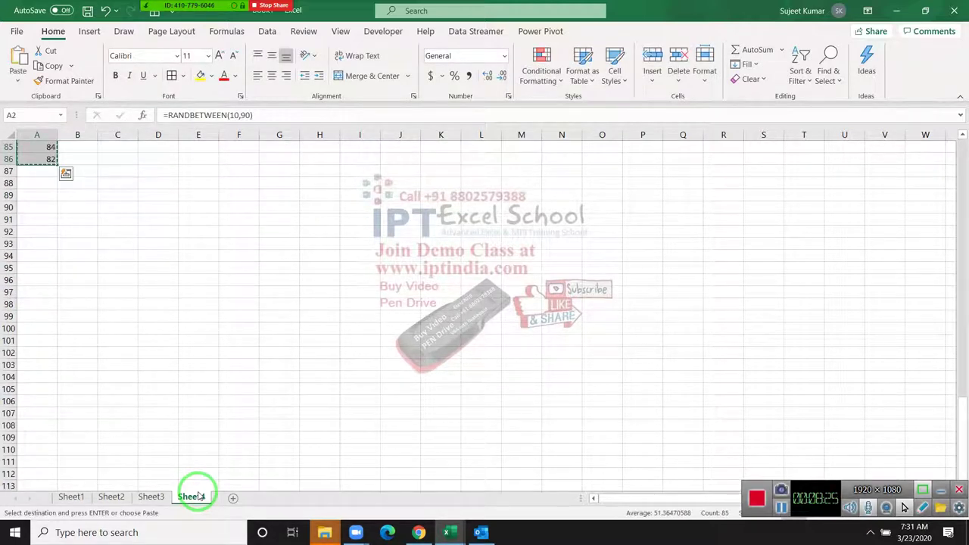
drag(189, 477, 124, 124)
click(18, 81)
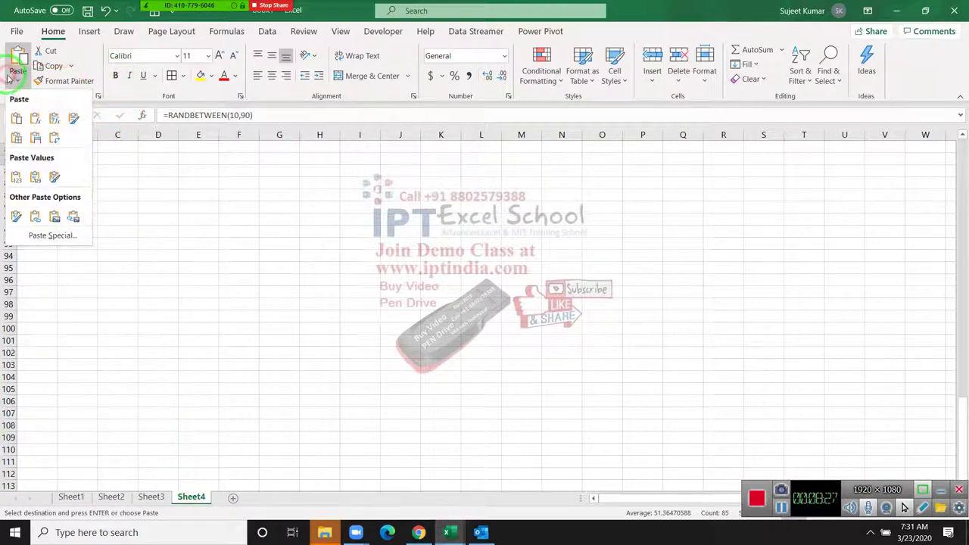
click(18, 175)
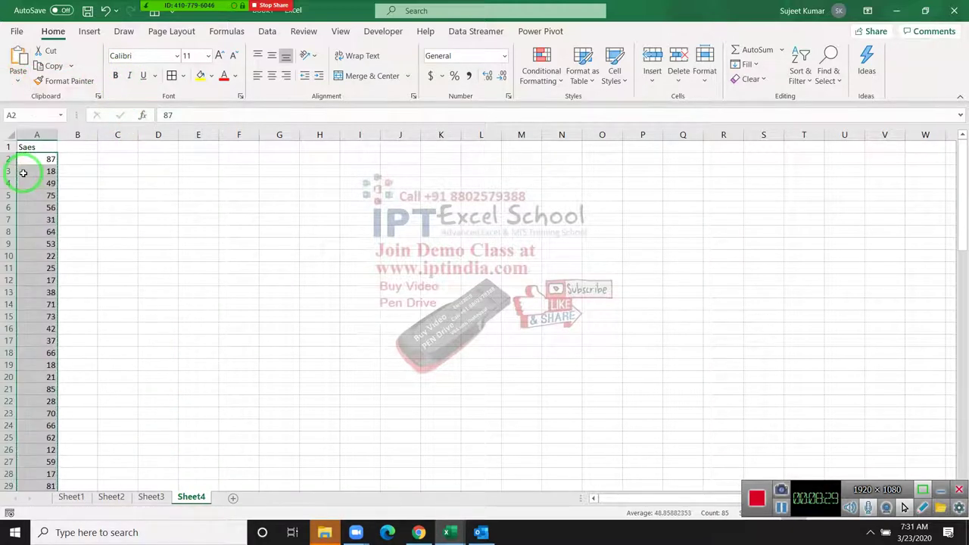
key(Right)
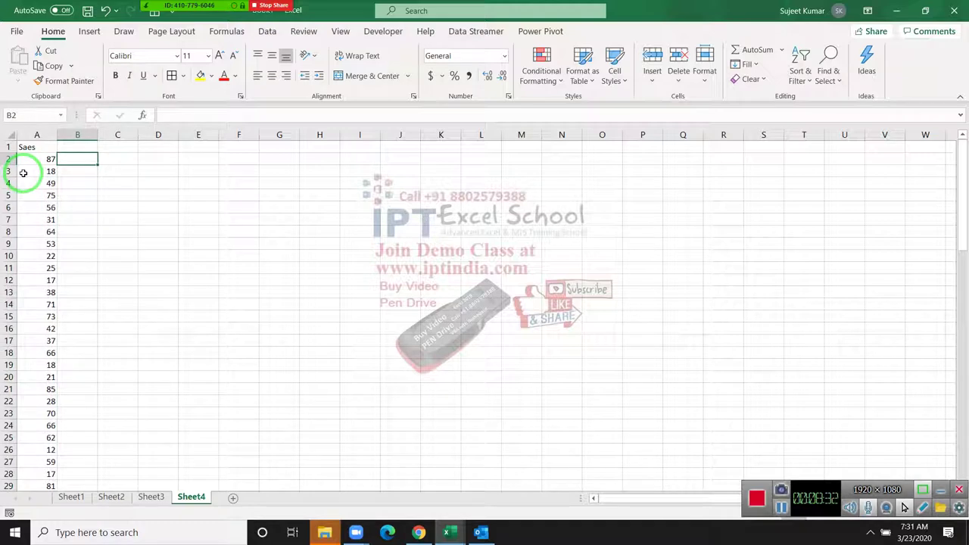
scroll(45, 196, up, 3)
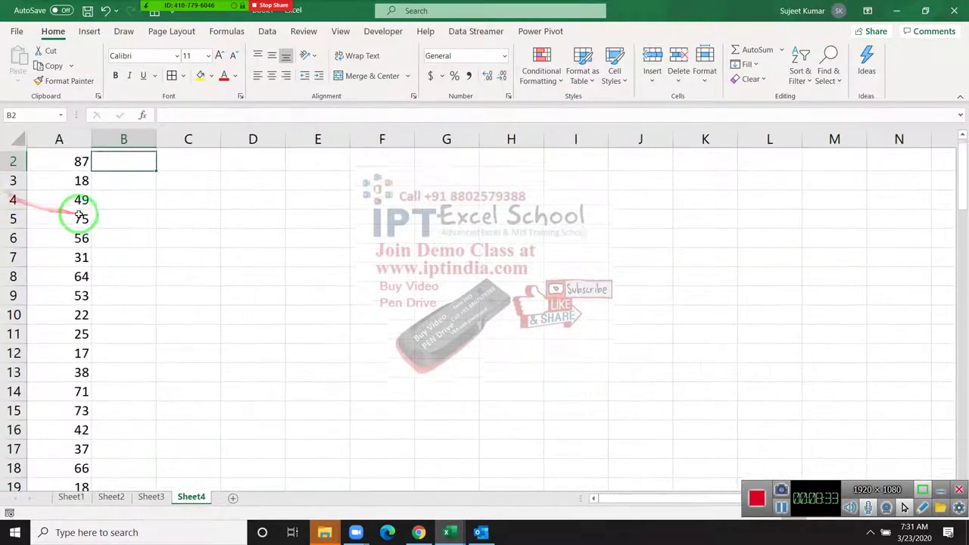
scroll(79, 215, up, 1)
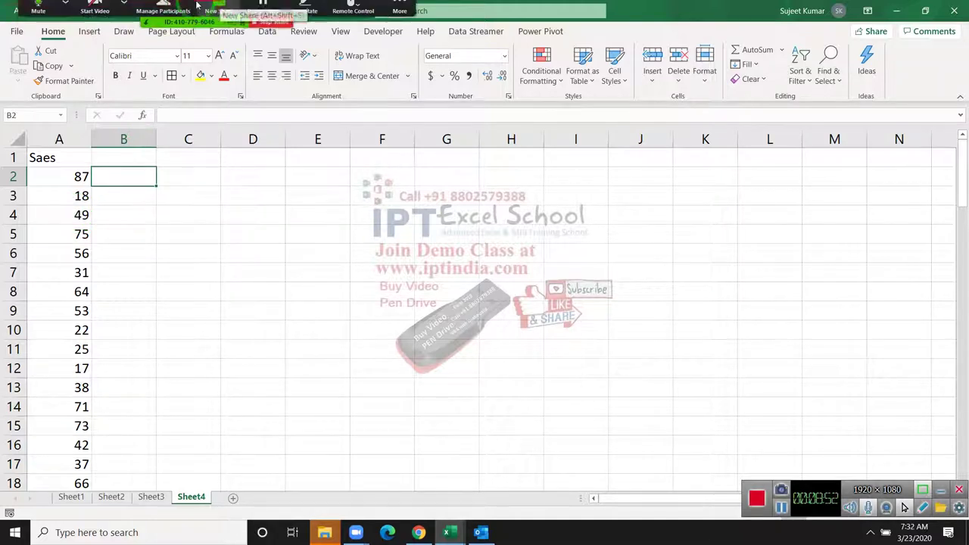
Step: Mute the remaining unmuted Zoom participant and close the participants list
click(163, 11)
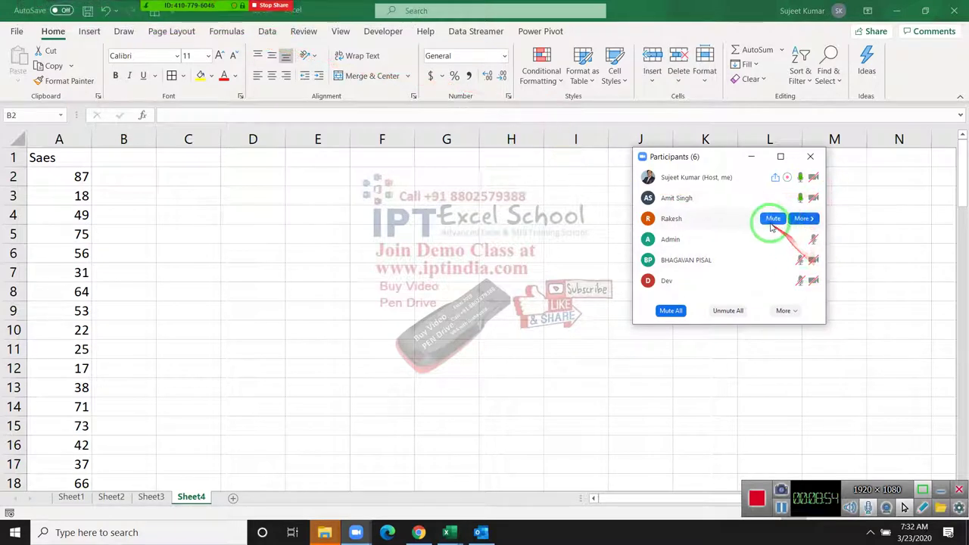
click(680, 314)
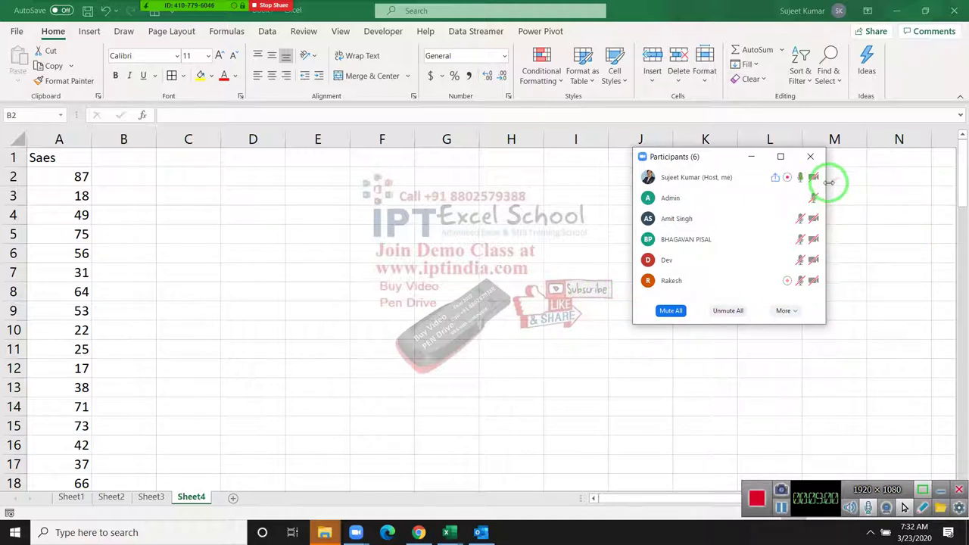
click(809, 155)
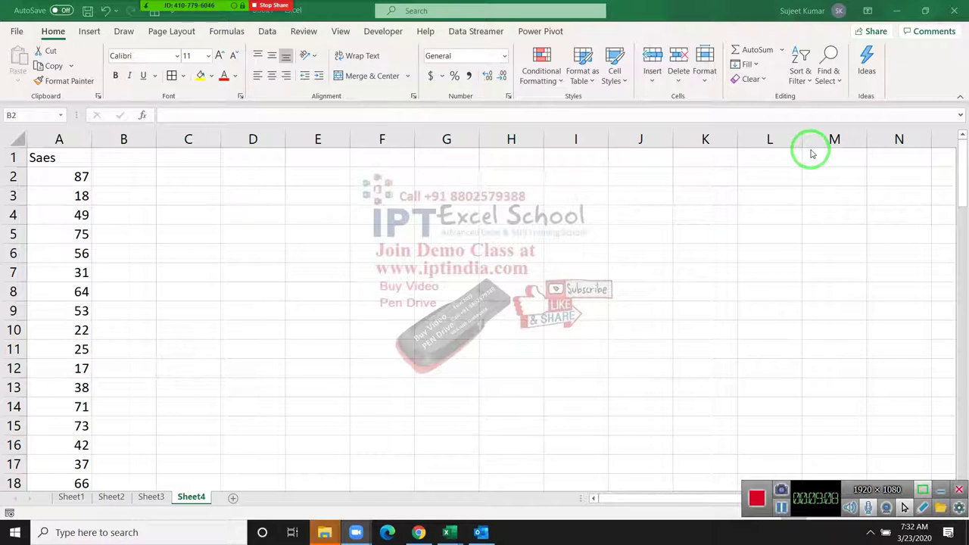
Step: Enter 81, 46, 85 and 21 into B3, B8, B10 and B12
click(150, 187)
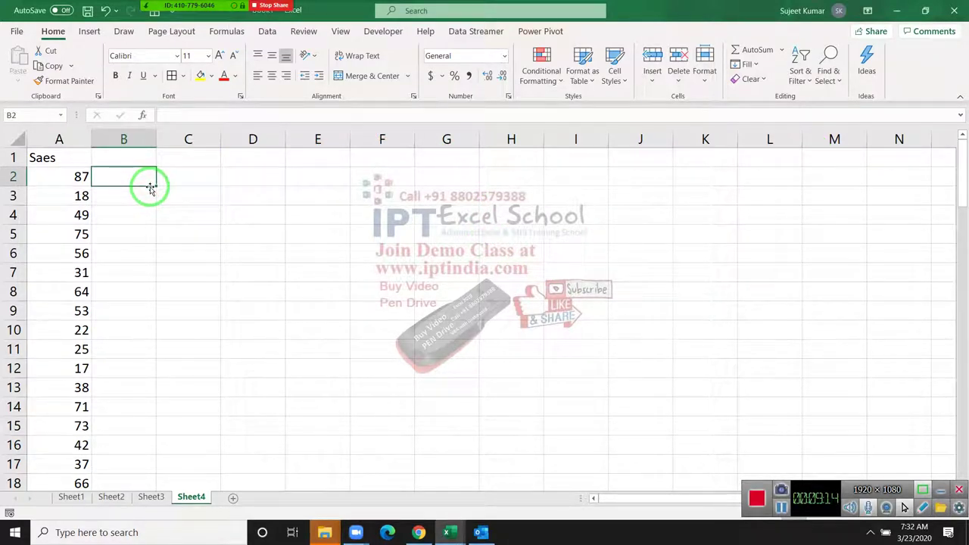
key(Down)
text(81)
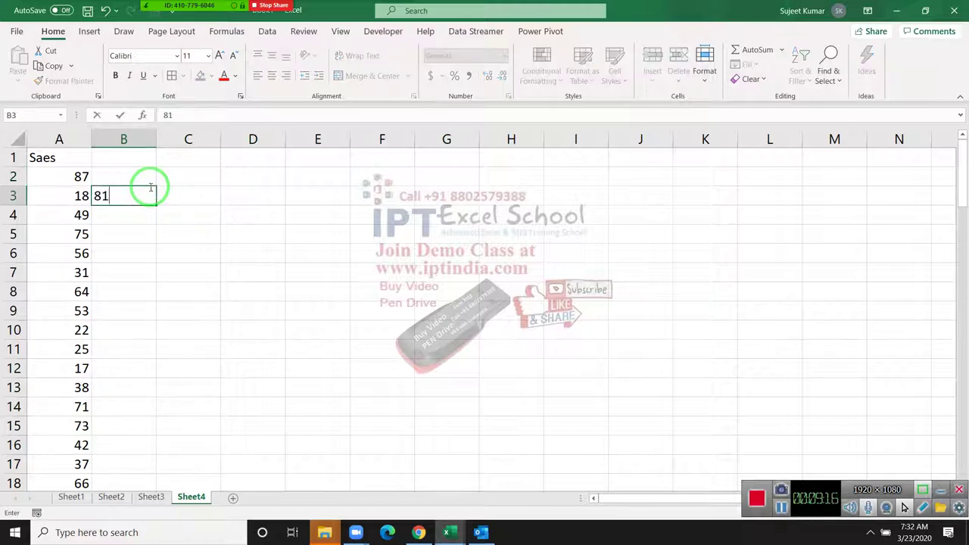
key(Return)
key(Down)
key(Down)
key(Down)
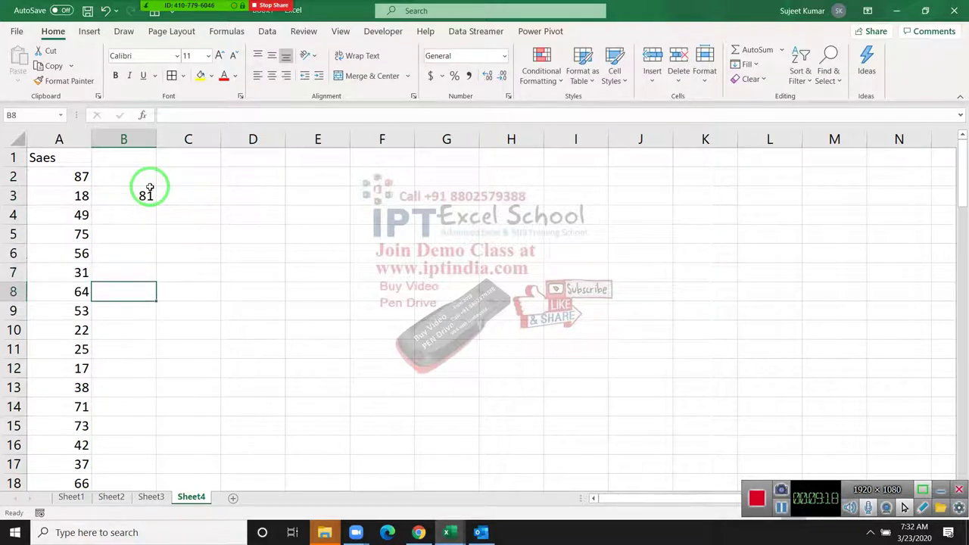
text(46)
key(Return)
key(Down)
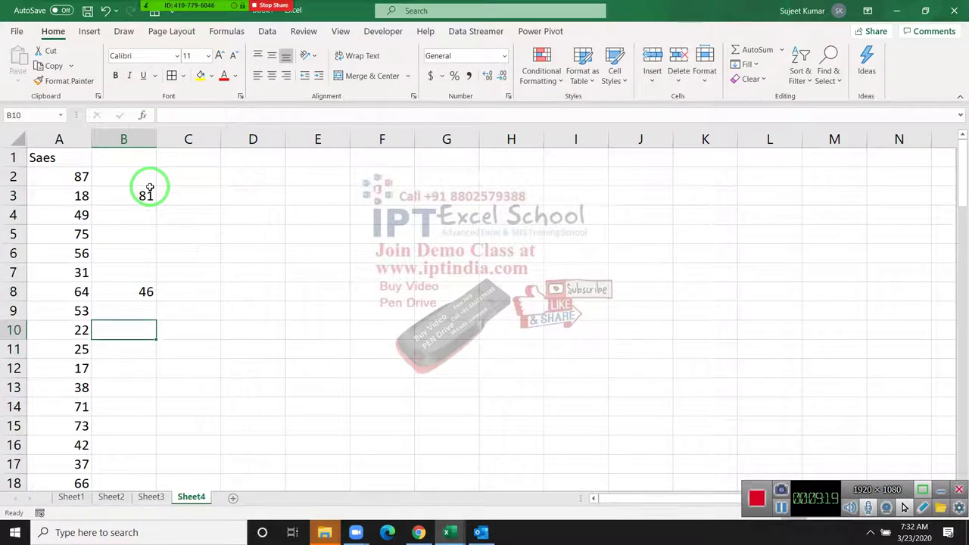
text(85)
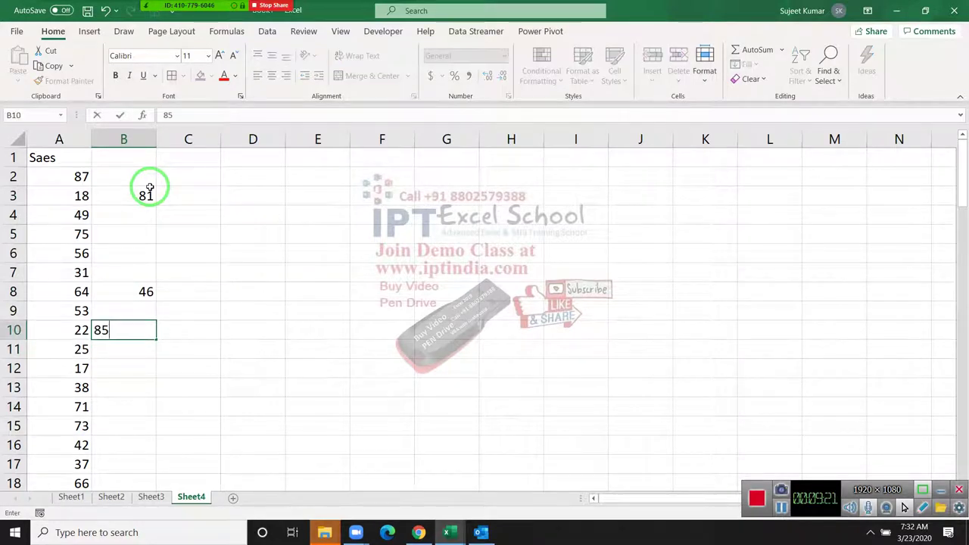
key(Return)
key(Down)
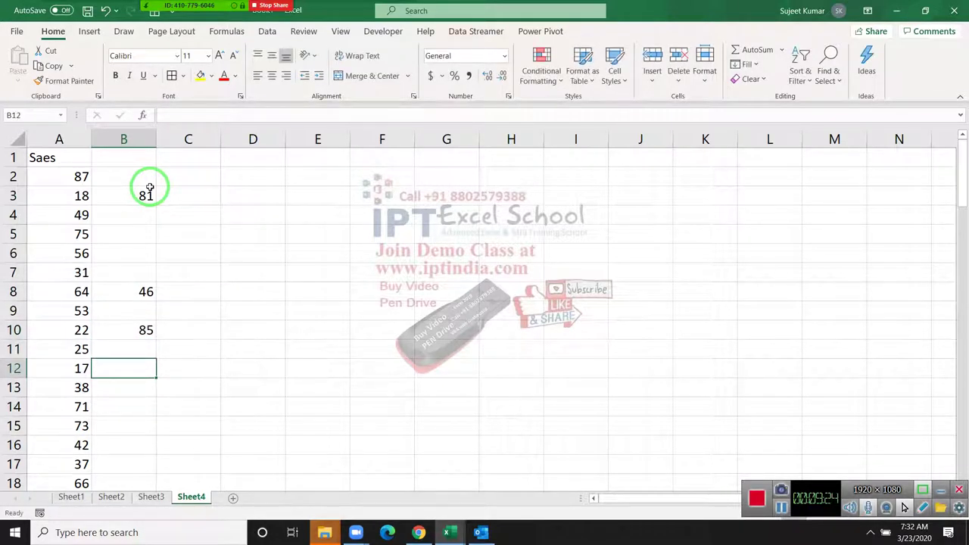
text(21)
key(Return)
Step: Enter 74, 14, 54 and 54 into B18, B22, B26 and B31
key(Down)
key(Down)
key(Down)
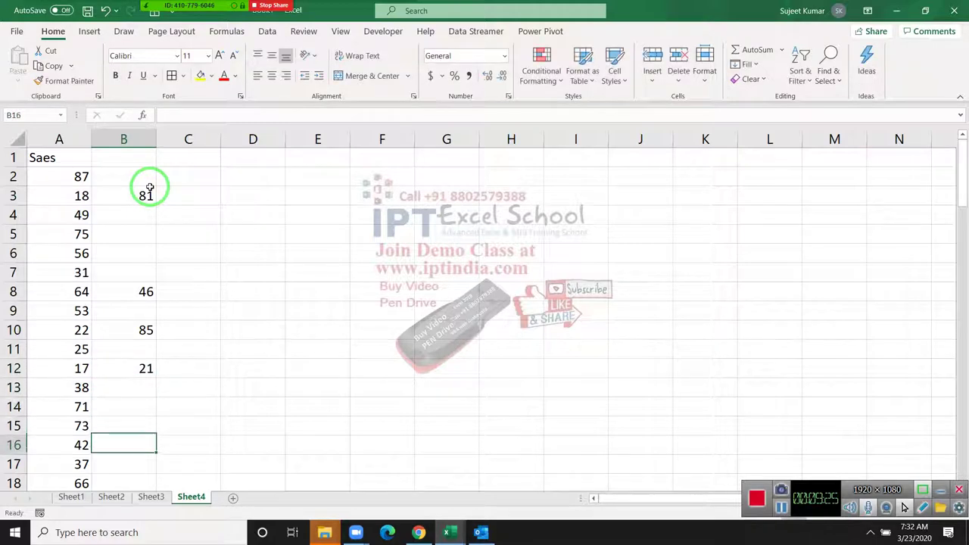
key(Down)
key(Down)
text(74)
key(Return)
key(Down)
key(Down)
key(Down)
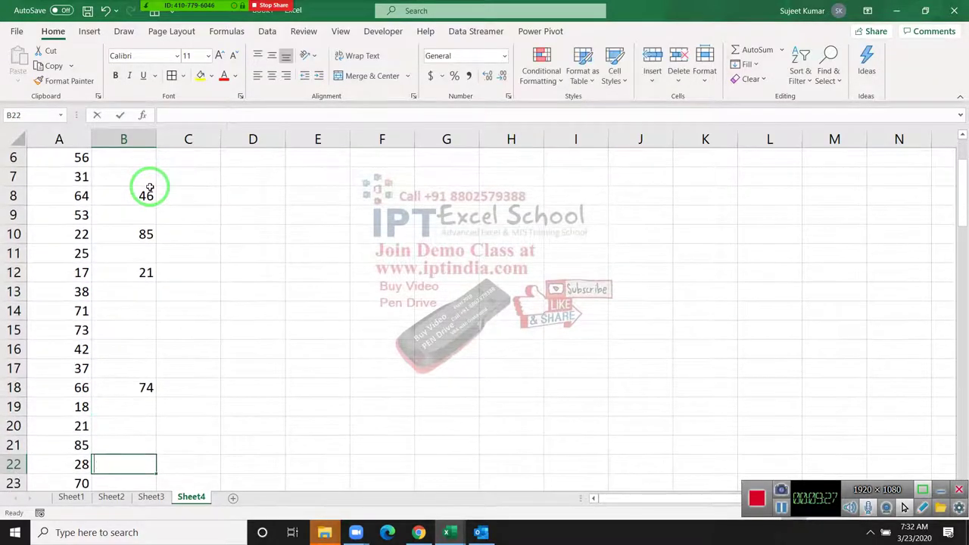
text(14)
key(Return)
key(Down)
key(Down)
key(Down)
text(5)
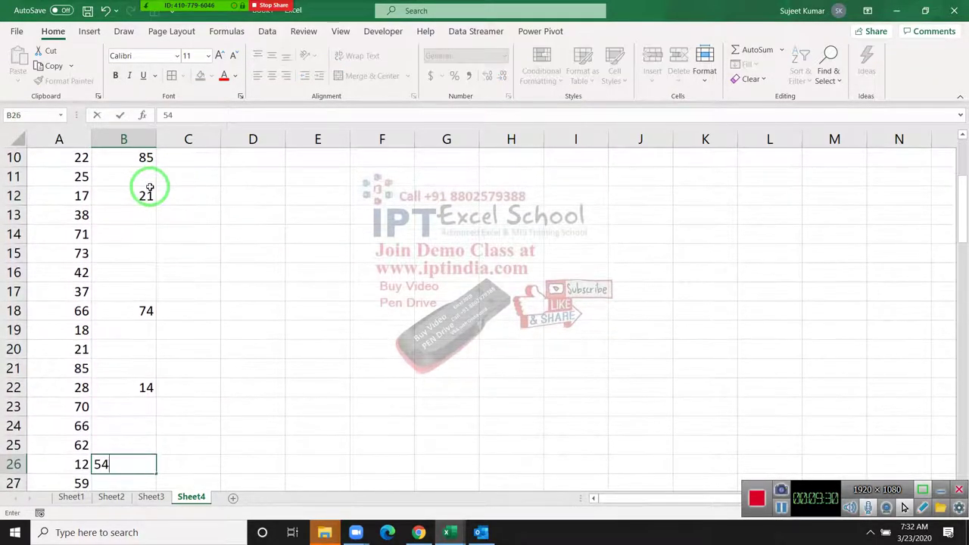
key(Return)
key(Down)
key(Down)
key(Down)
key(Down)
text(54)
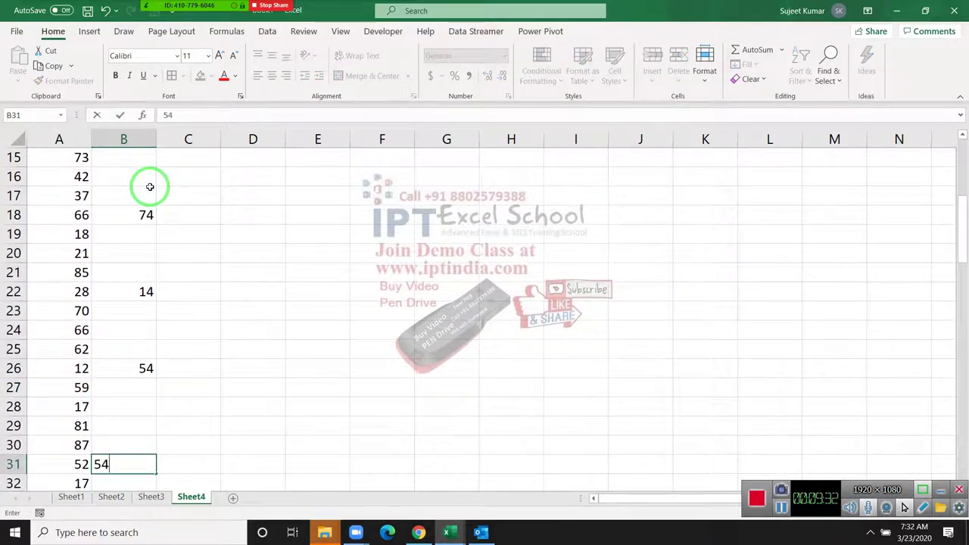
key(Return)
scroll(197, 186, up, 5)
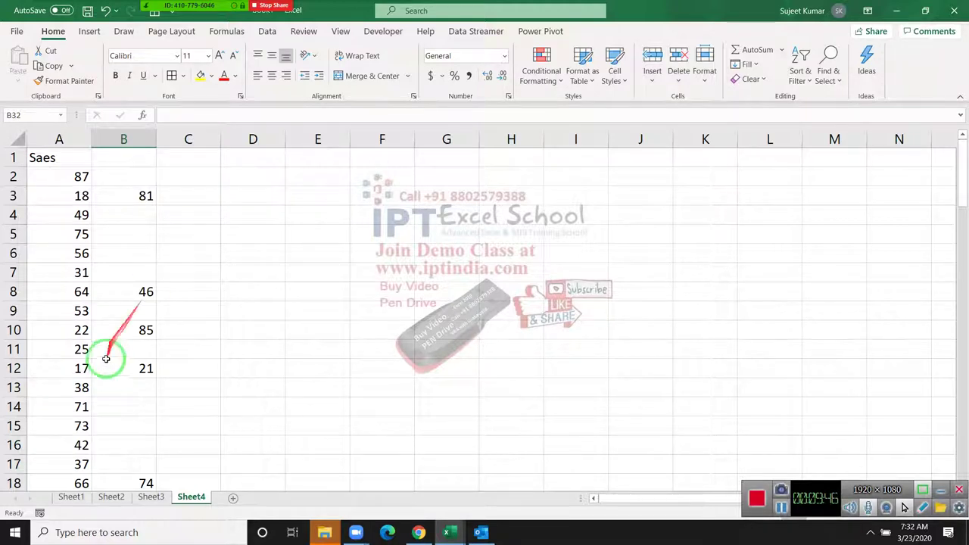
Step: Paste column B straight over column A, then undo it
click(130, 139)
key(ctrl+c)
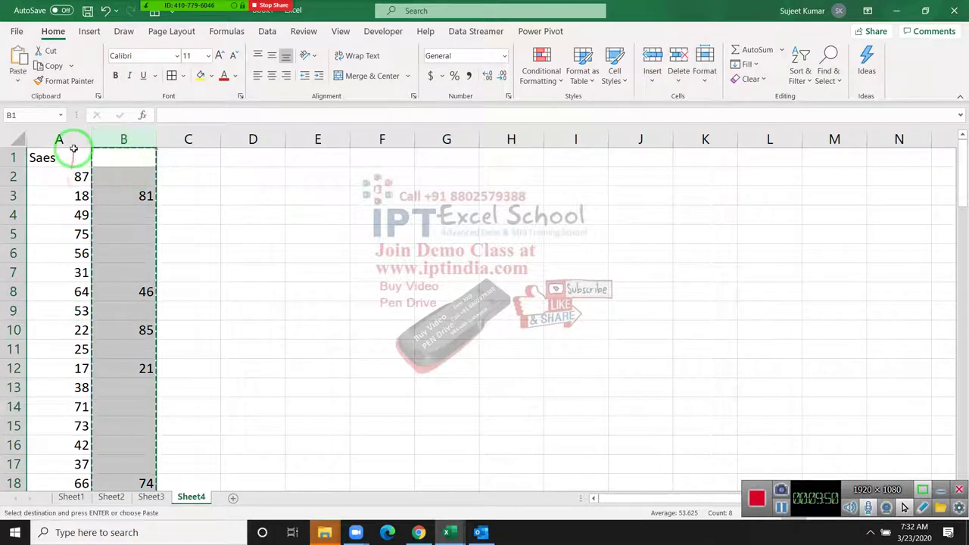
click(72, 142)
key(ctrl+v)
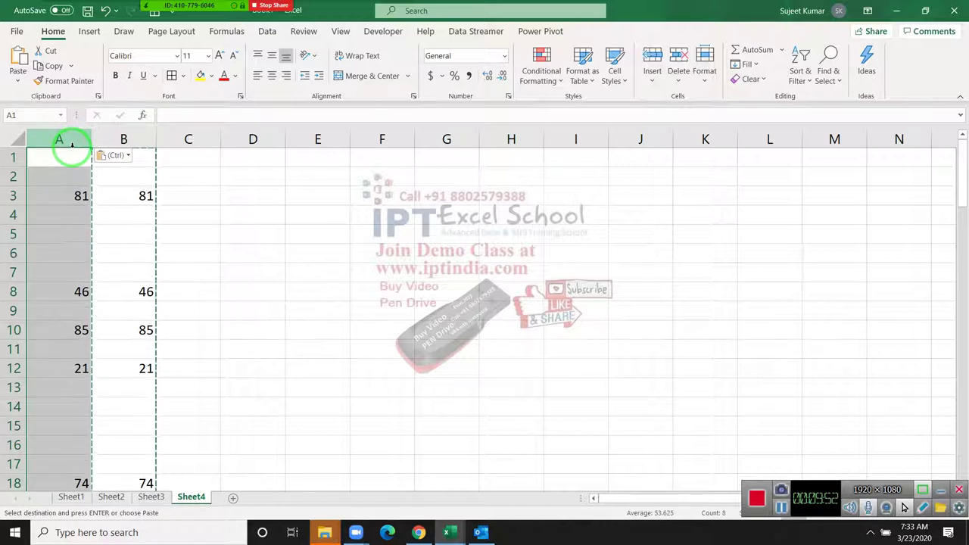
key(ctrl+z)
Step: Copy 81 and 46 from B3 and B8 into A3 and A8, then undo both
click(143, 196)
key(ctrl+c)
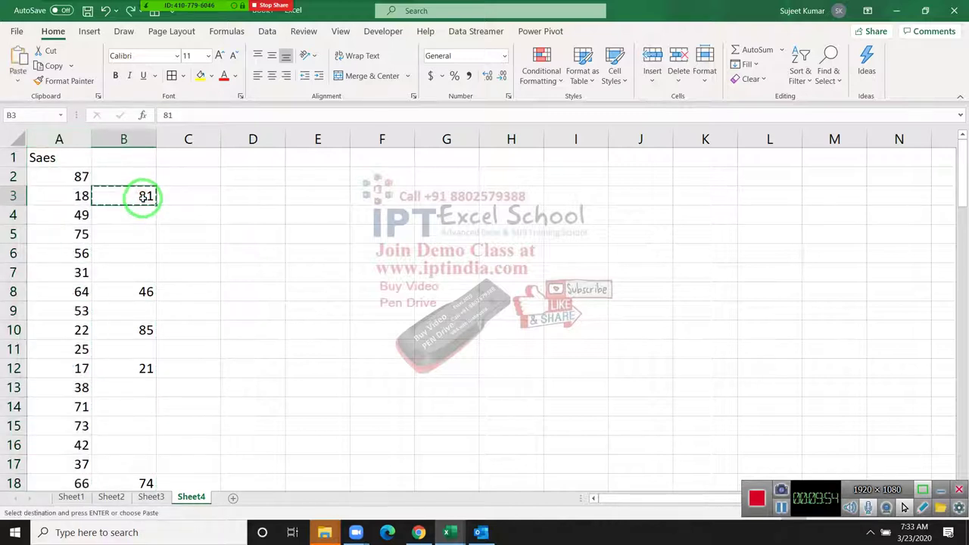
key(Left)
key(Return)
key(Down)
key(Down)
key(Down)
key(Down)
key(Down)
key(Right)
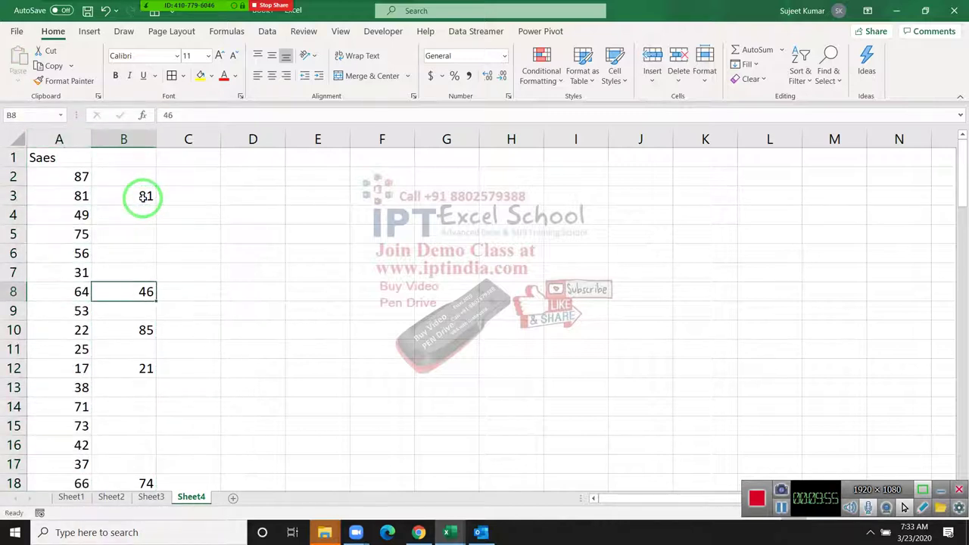
key(Right)
key(Left)
key(ctrl+c)
key(Left)
key(Return)
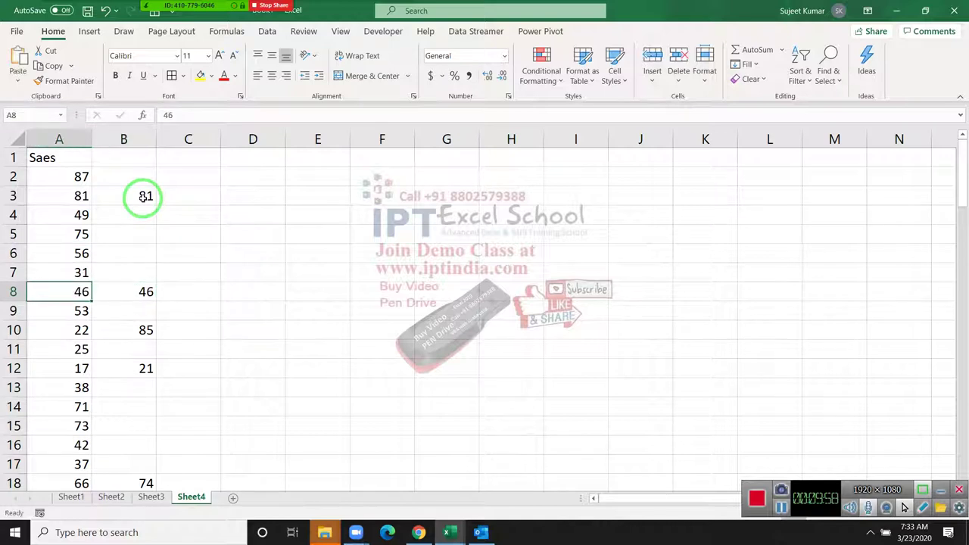
key(Down)
key(ctrl+z)
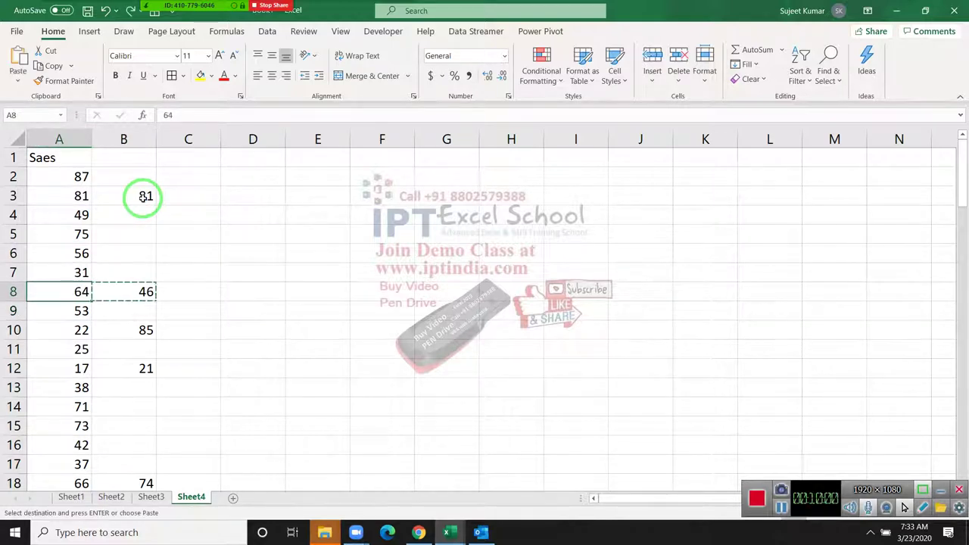
key(ctrl+z)
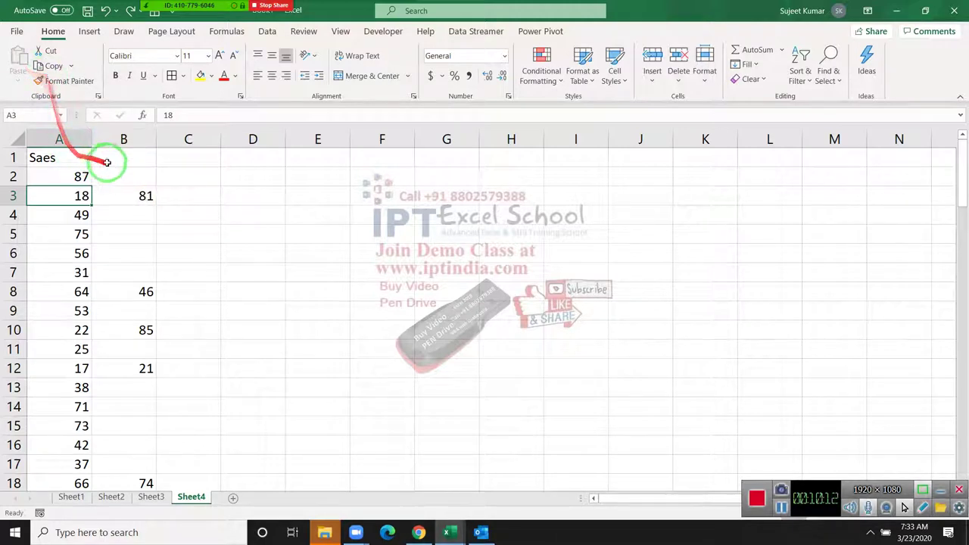
Step: Copy column B and open Paste Special on column A with Skip blanks ticked
click(118, 139)
right_click(119, 140)
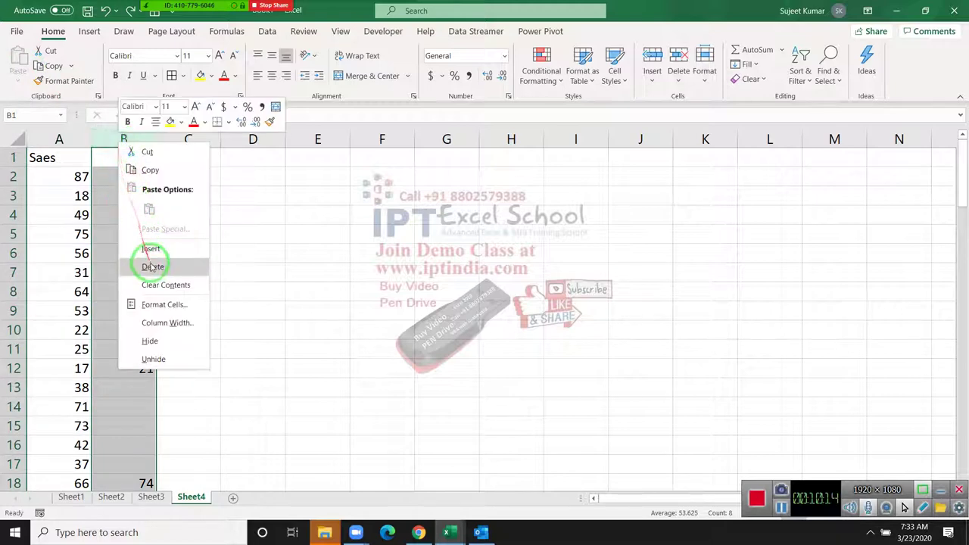
click(150, 171)
click(71, 141)
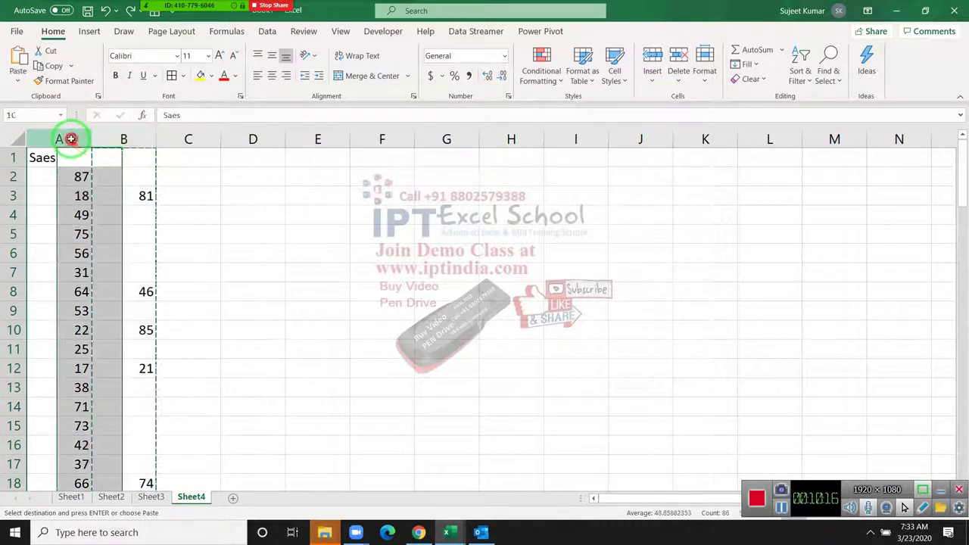
right_click(73, 141)
click(121, 226)
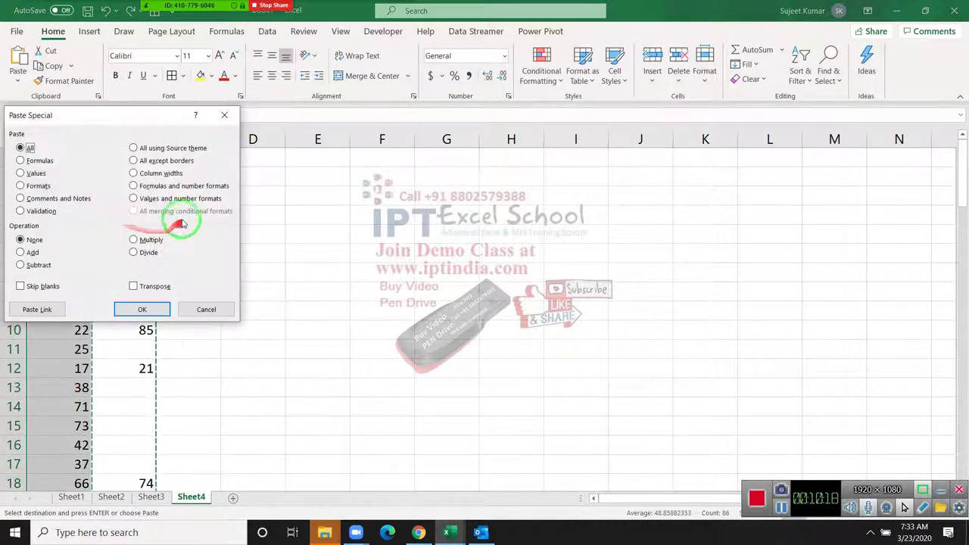
drag(118, 113, 558, 119)
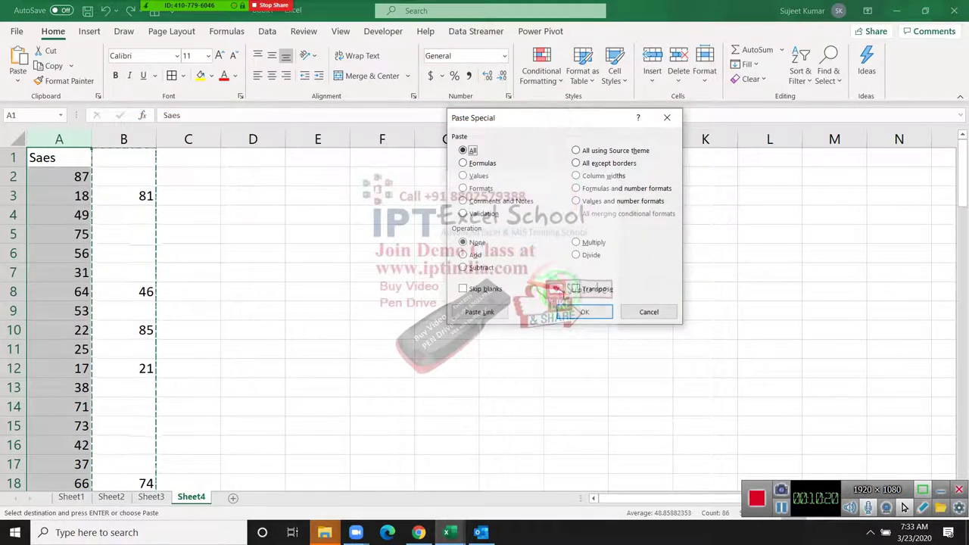
click(496, 291)
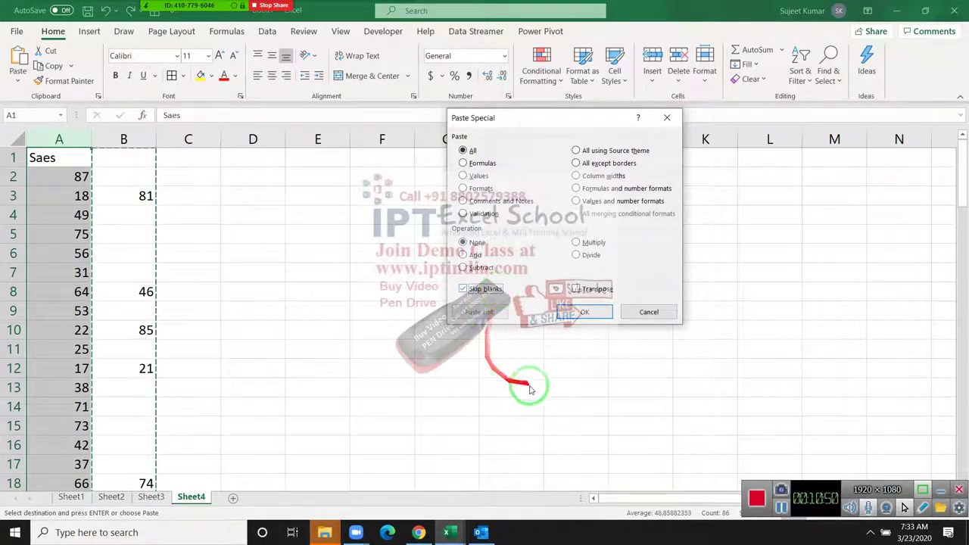
Step: Confirm the skip-blanks paste and check results like 46 in A8 and 85 in A10
click(587, 312)
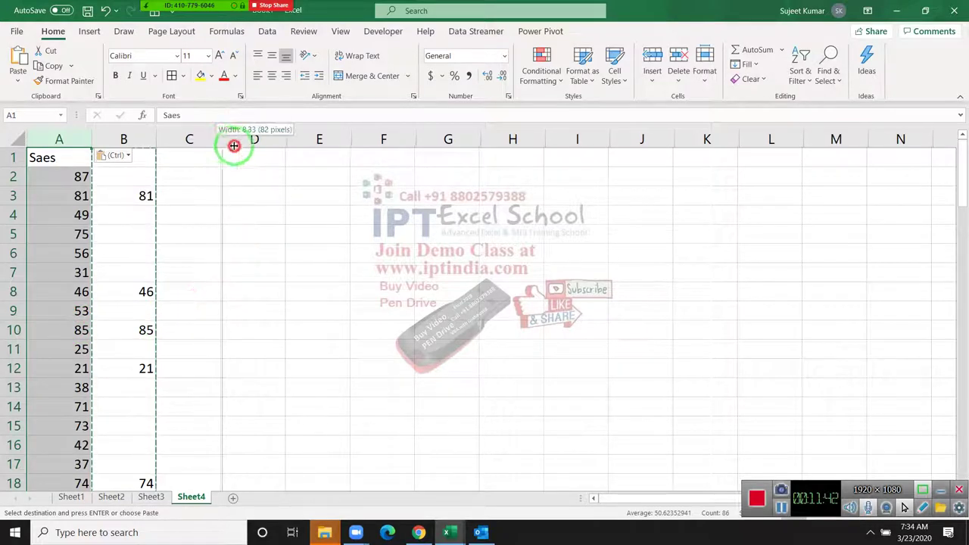
drag(212, 144, 313, 147)
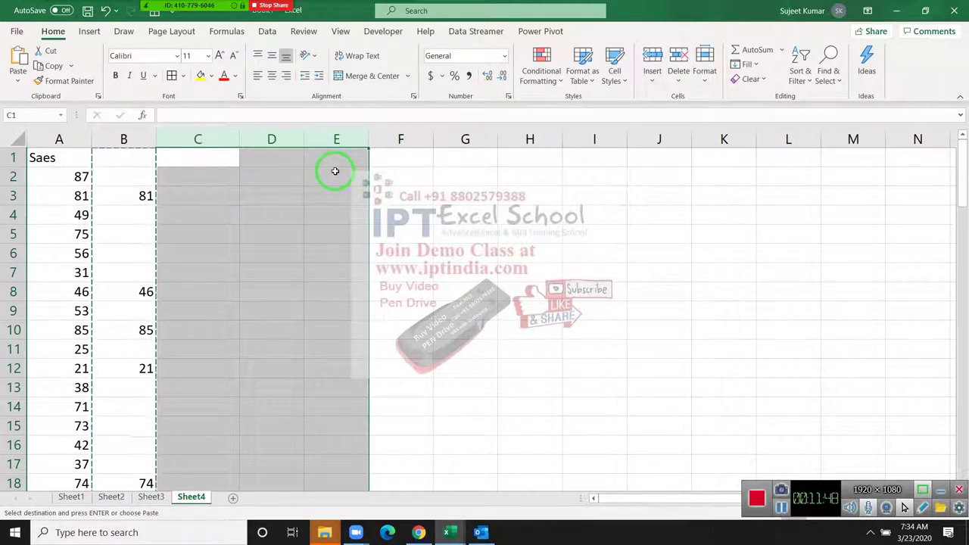
click(426, 138)
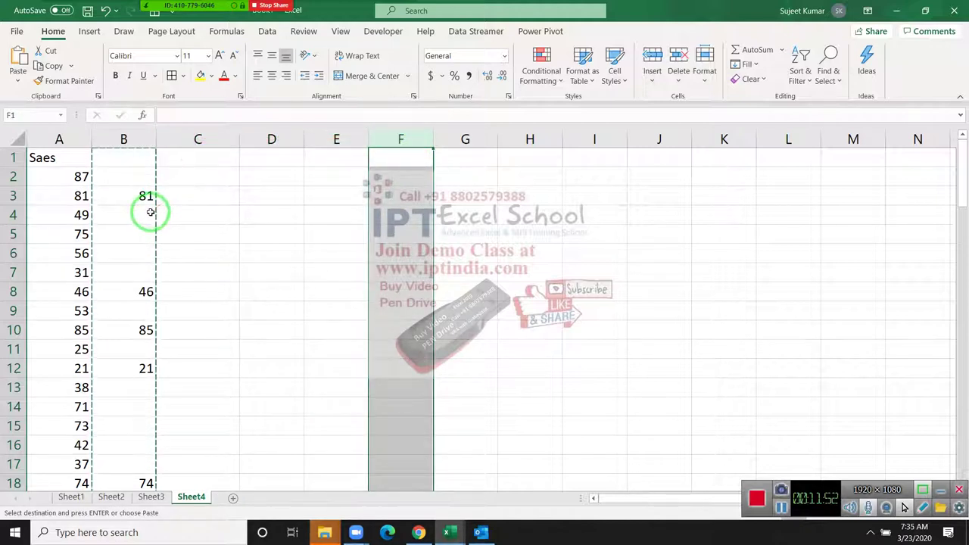
drag(145, 218, 146, 272)
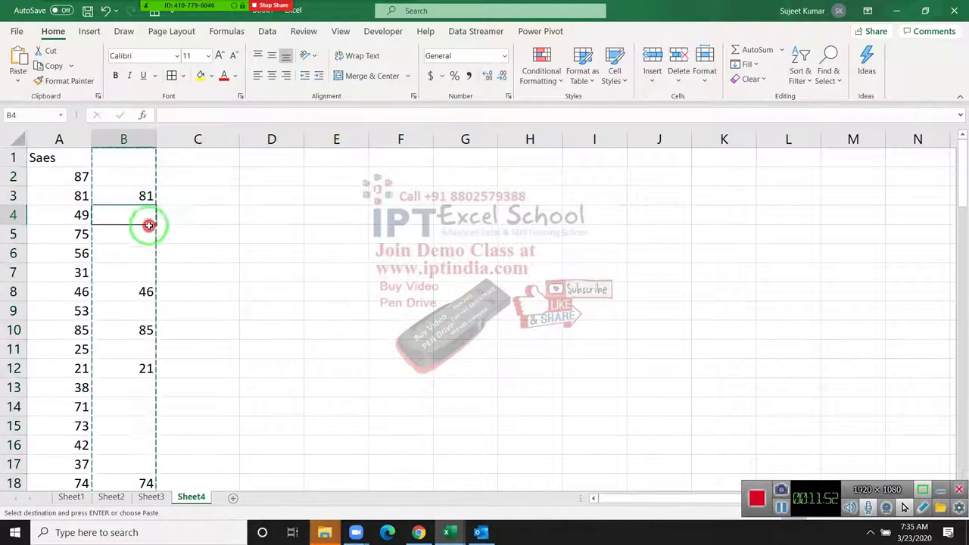
click(78, 292)
click(114, 290)
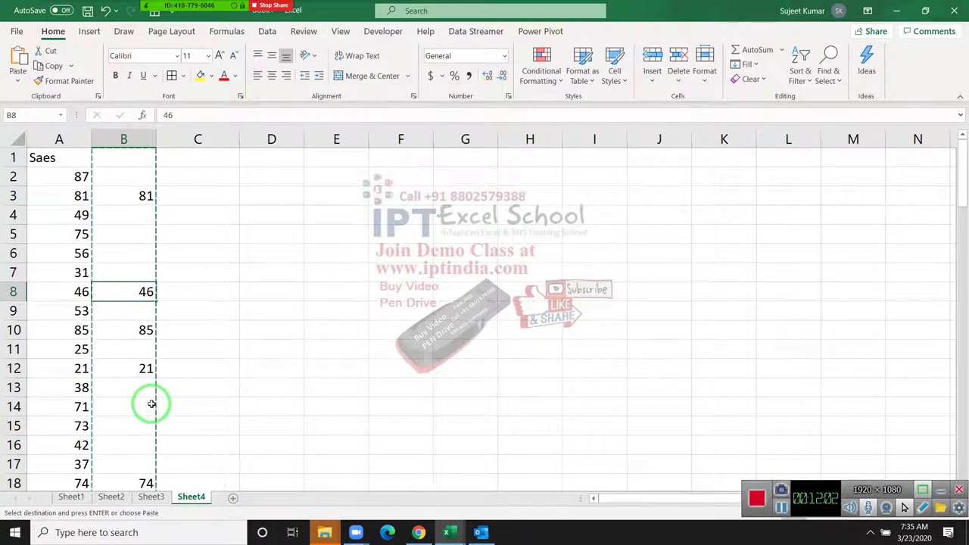
key(Escape)
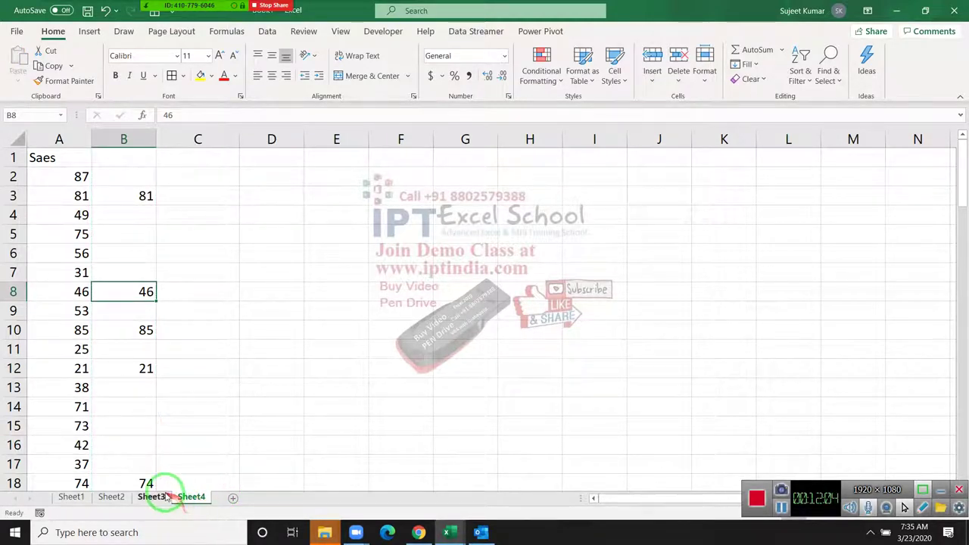
Step: Copy Sheet3's Name and P-1 data (A1:B9) and paste it transposed at B14
click(150, 503)
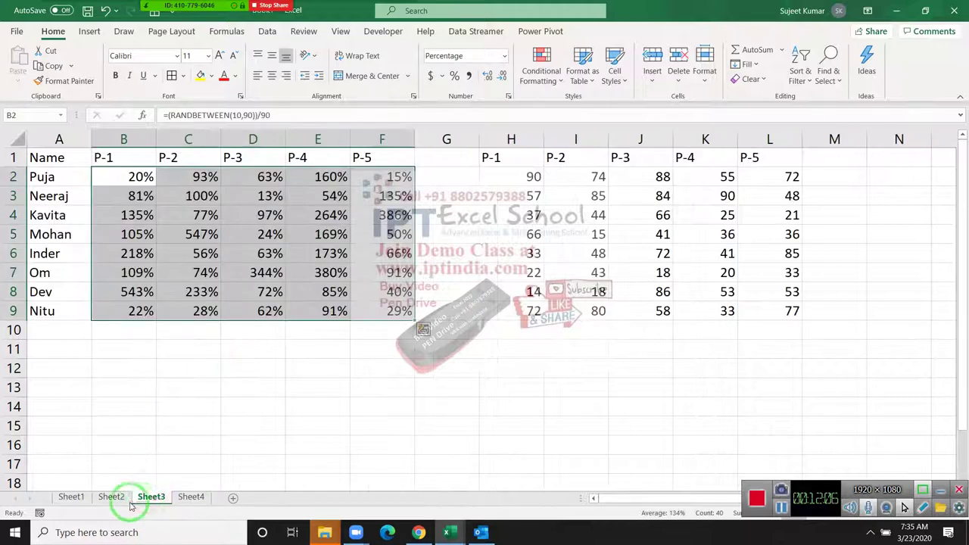
drag(68, 155, 120, 307)
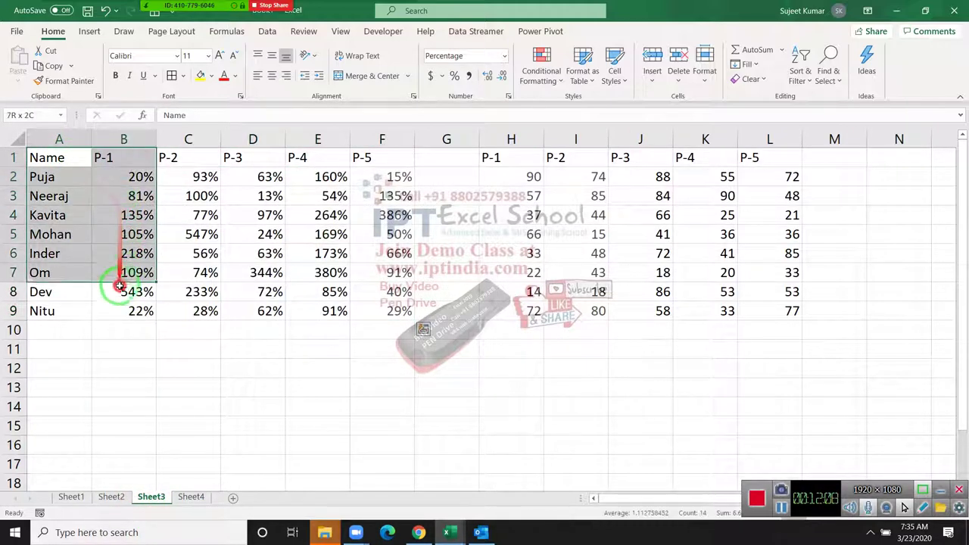
key(ctrl+c)
scroll(129, 340, down, 1)
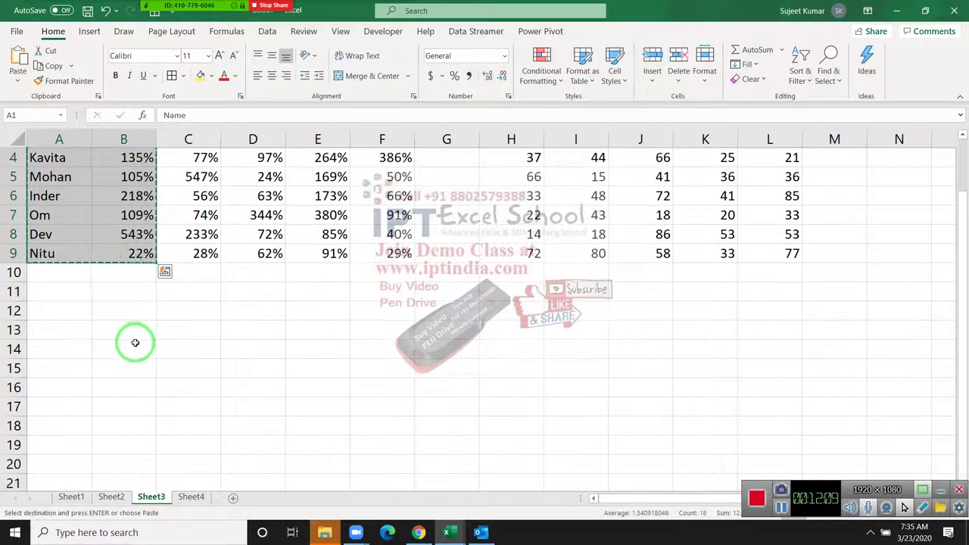
right_click(132, 347)
click(181, 244)
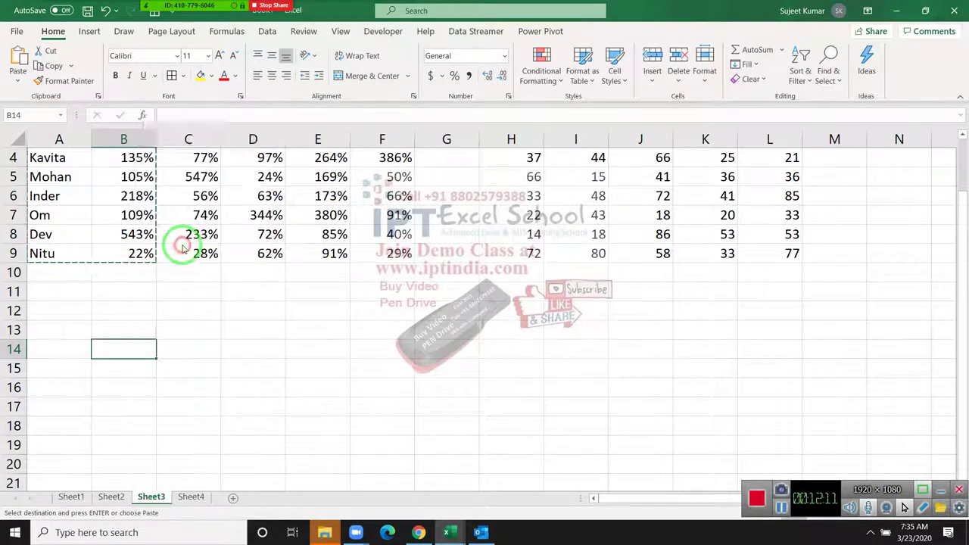
click(214, 308)
click(198, 331)
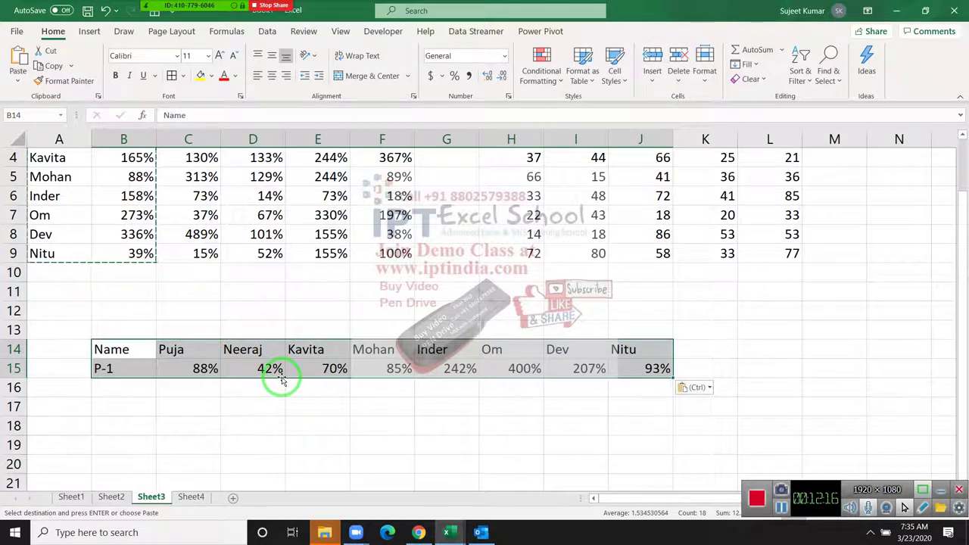
Step: Undo the transposed paste, cancel the copy, and return to Sheet1
key(ctrl+z)
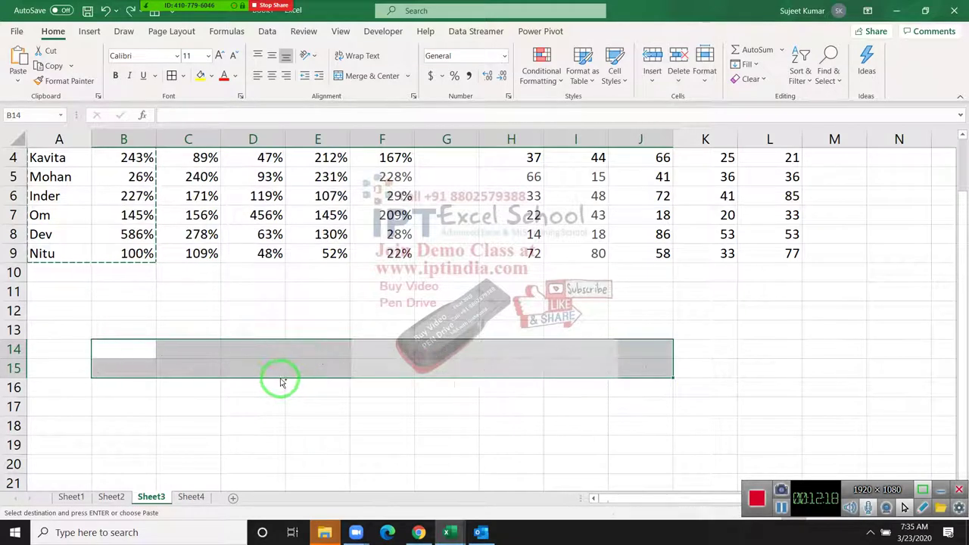
scroll(277, 380, up, 1)
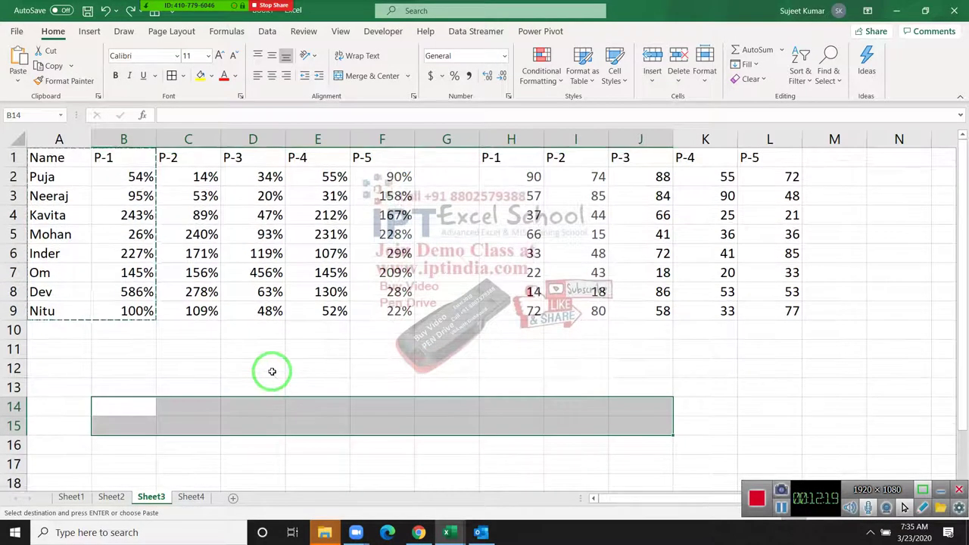
key(Escape)
click(71, 497)
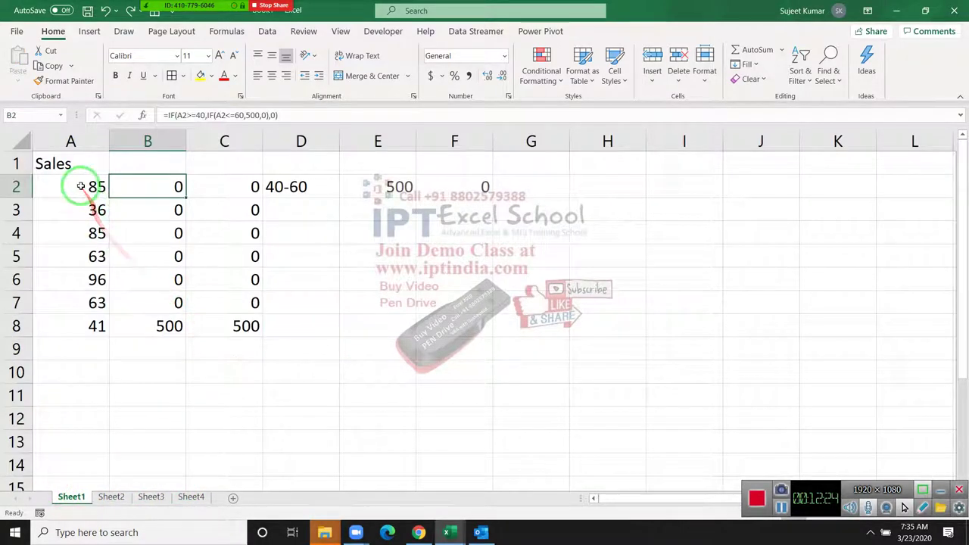
Step: Enter =A2 in cell I2 so it mirrors A2's value of 85
click(80, 186)
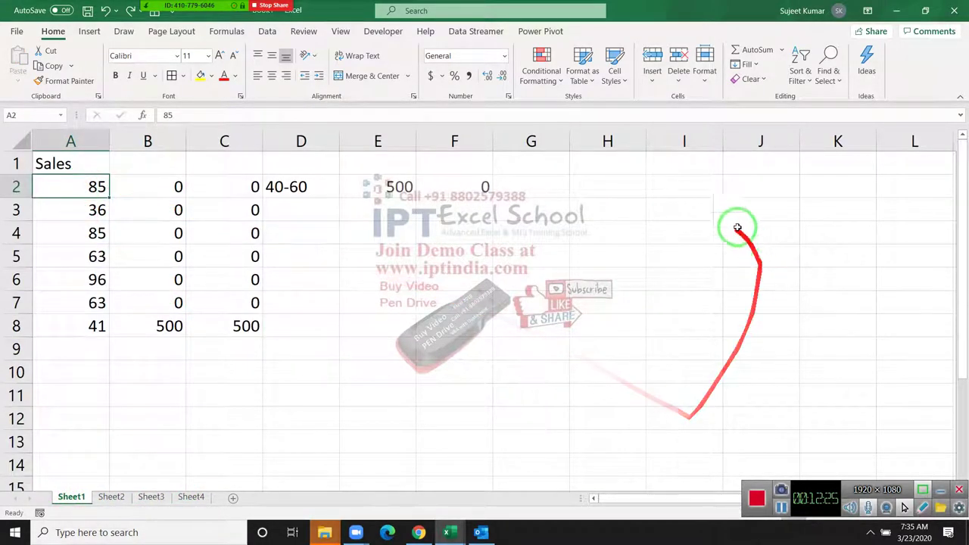
click(709, 194)
text(=)
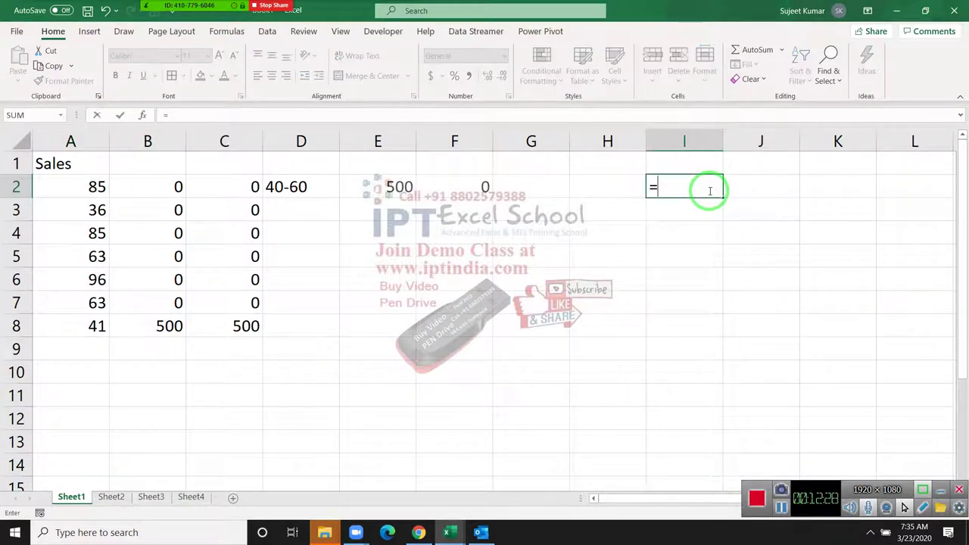
click(90, 182)
key(Return)
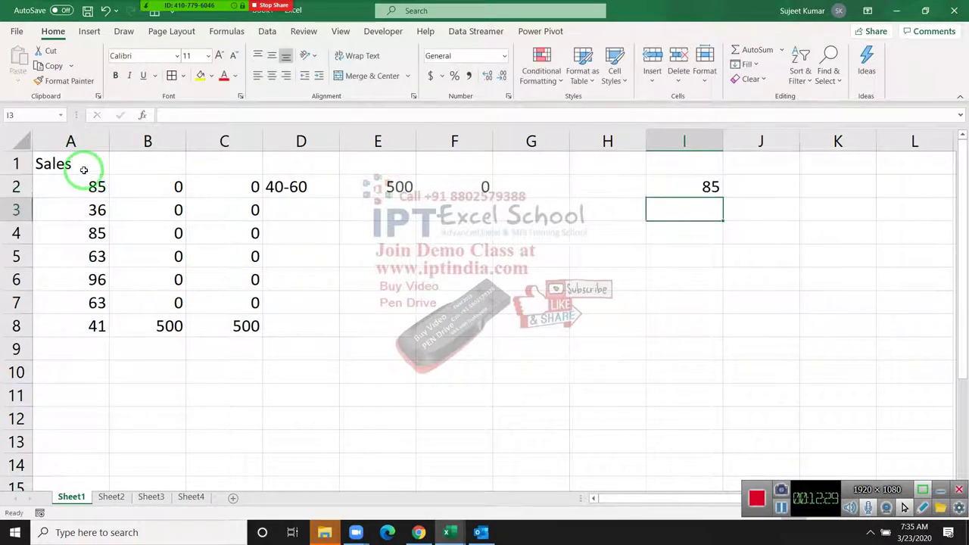
click(715, 184)
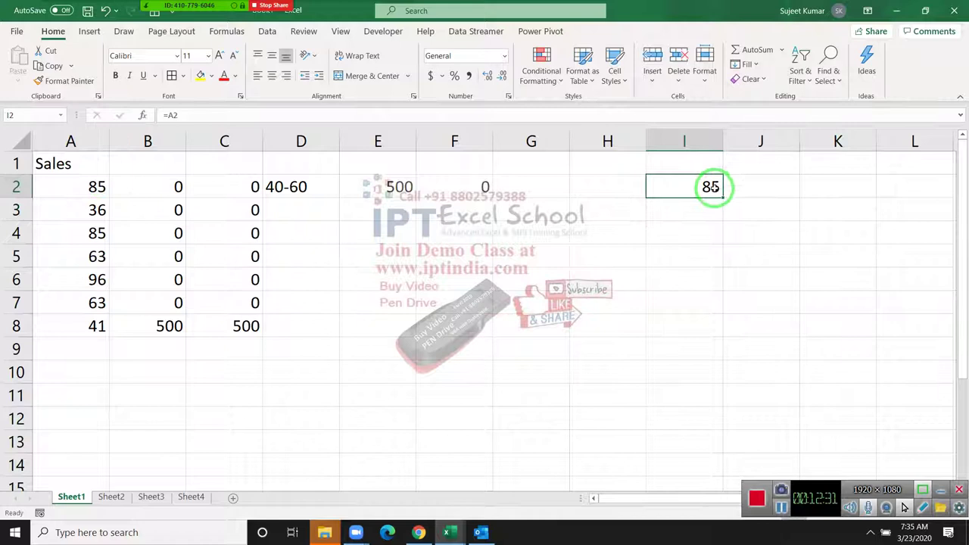
Step: Change A2 to 60 so I2 follows and B2 and C2 return 500
click(63, 190)
text(60)
key(Return)
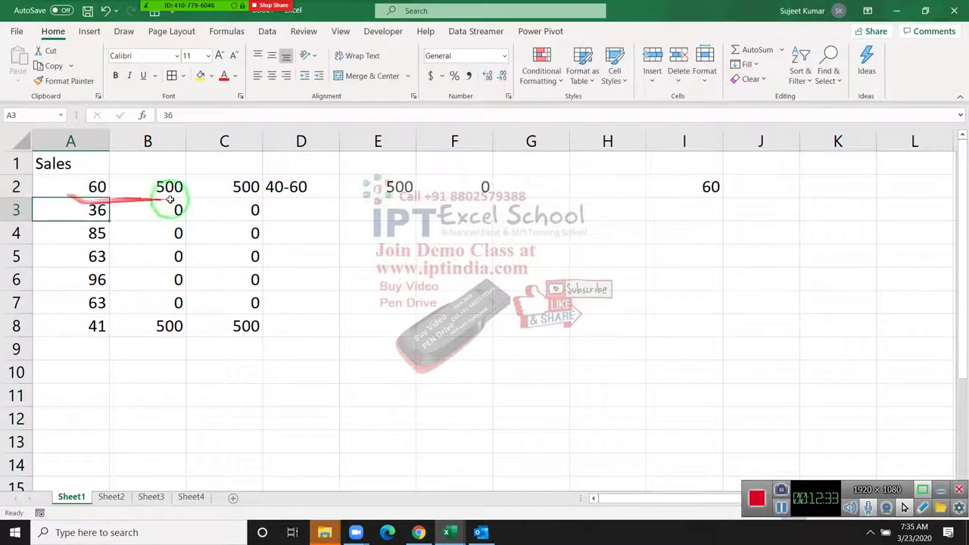
click(725, 188)
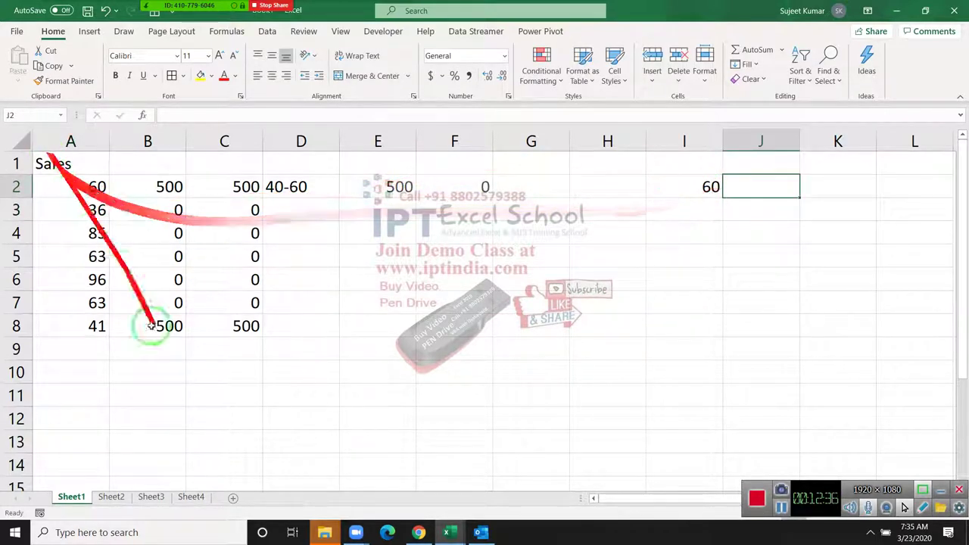
click(460, 534)
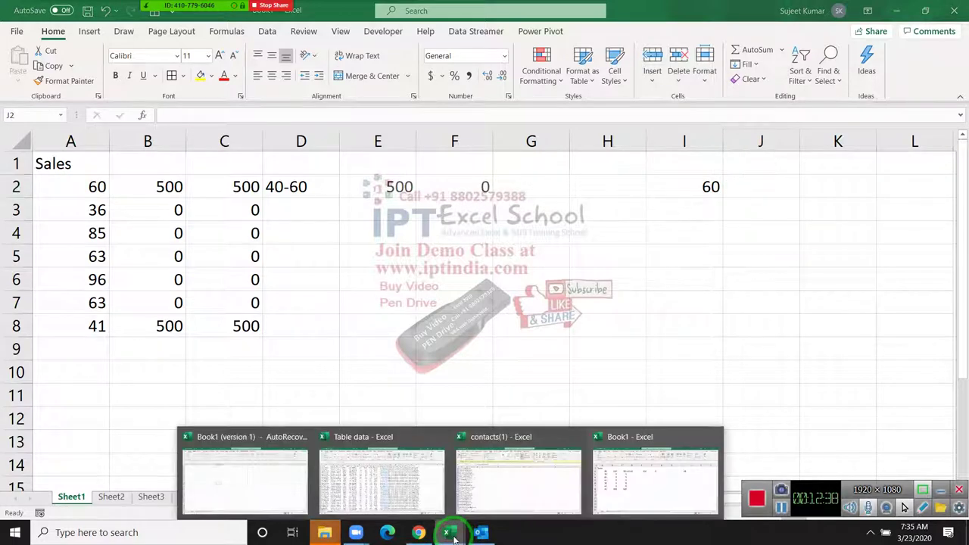
Step: Bring the Table data workbook forward and move along the header row back to A1
click(421, 501)
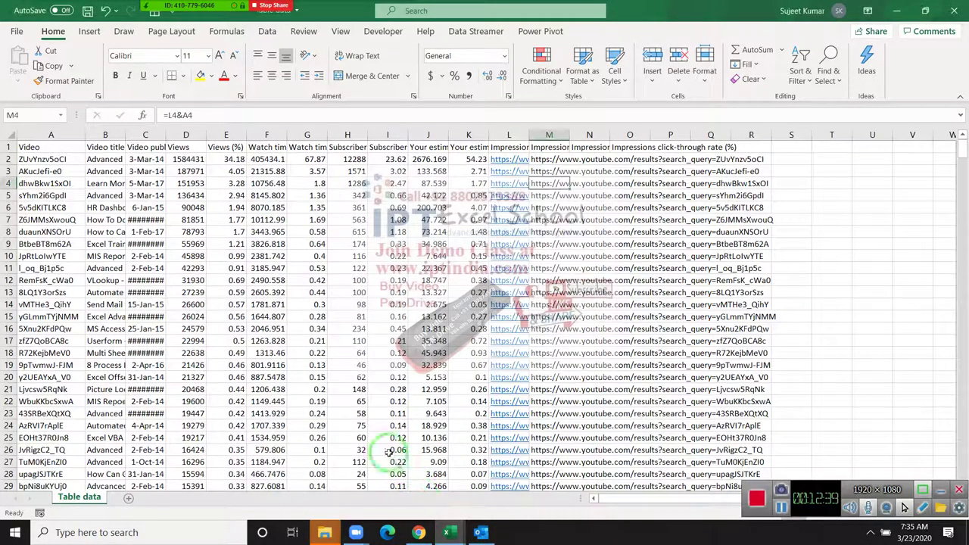
key(ctrl+Up)
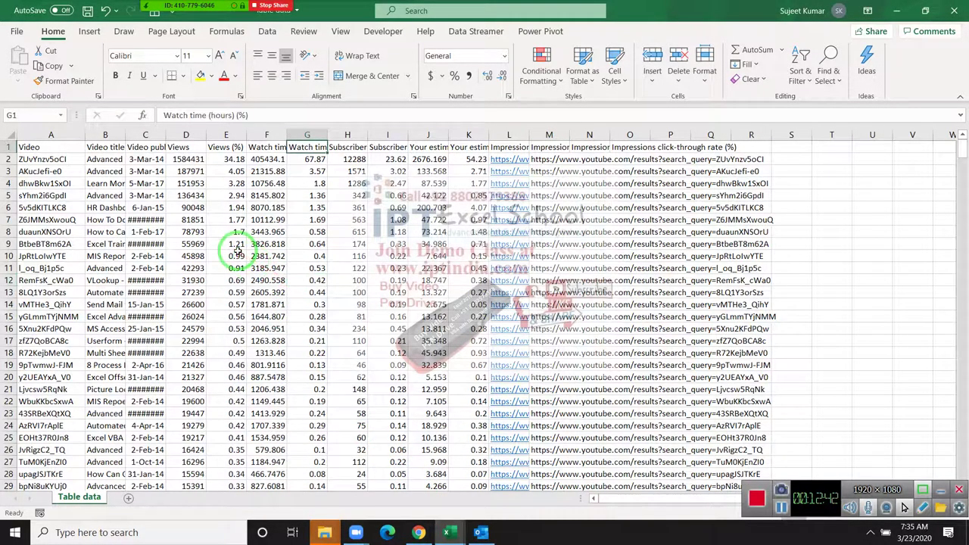
key(ctrl+Left)
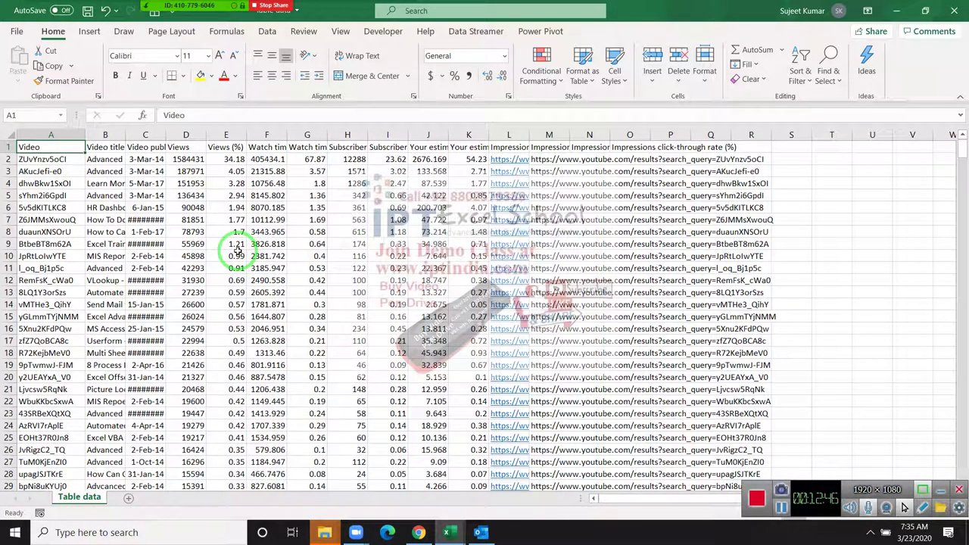
key(Right)
key(Right)
key(Right)
key(Right)
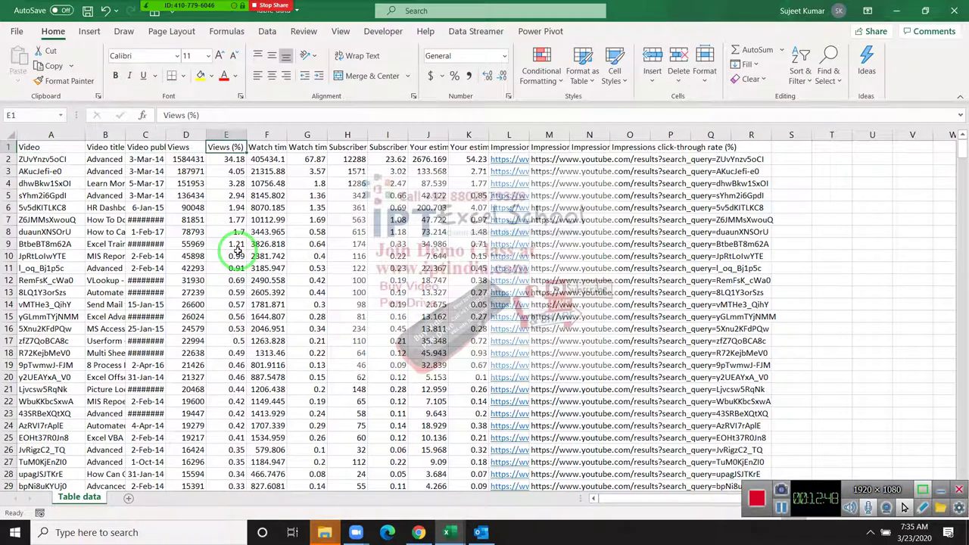
key(Right)
key(Right)
key(Right)
key(Right)
key(Right)
key(Right)
key(Left)
key(Left)
key(Left)
key(Left)
key(Left)
key(Left)
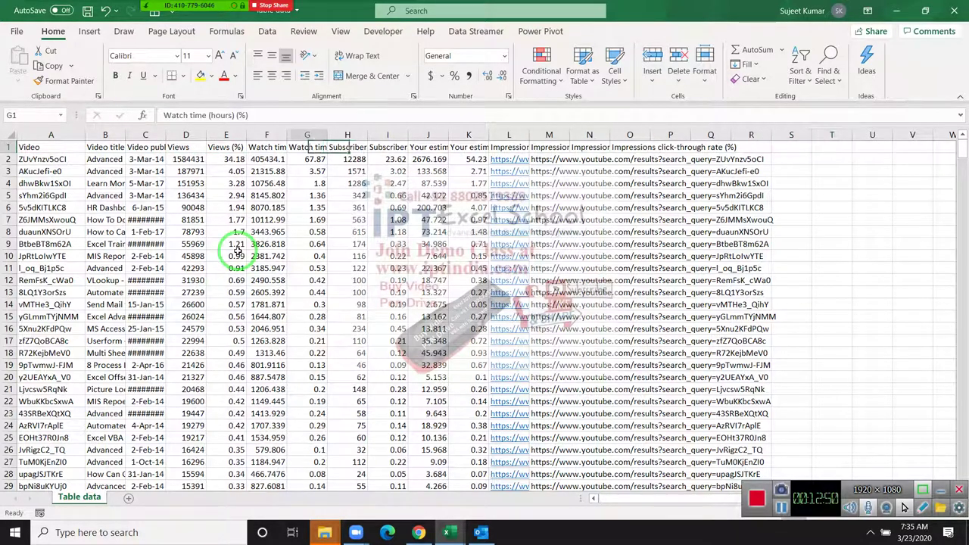
key(Left)
key(Left)
key(Left)
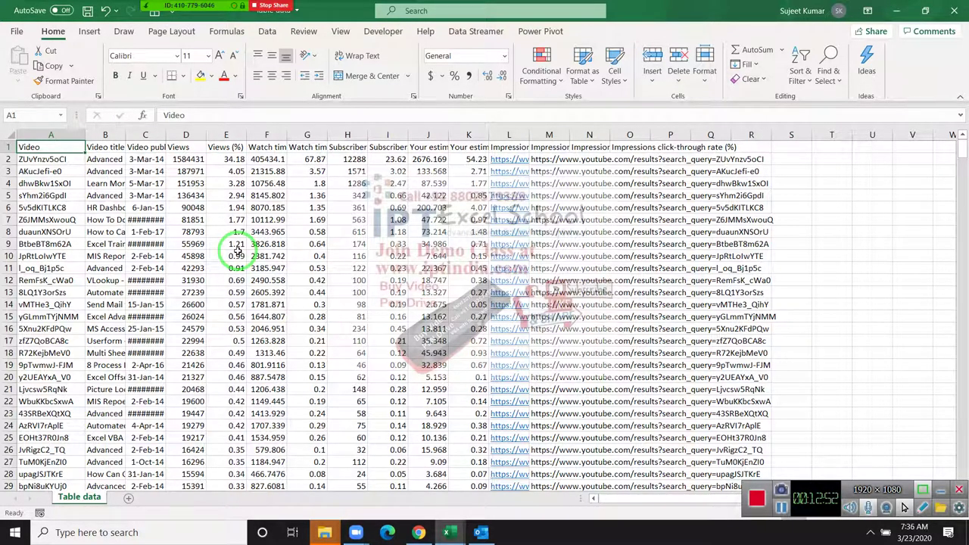
Step: Practise keyboard column selection, extending from column A to columns B and C and Impressions
key(ctrl+shift+Down)
key(Right)
key(ctrl+shift+Down)
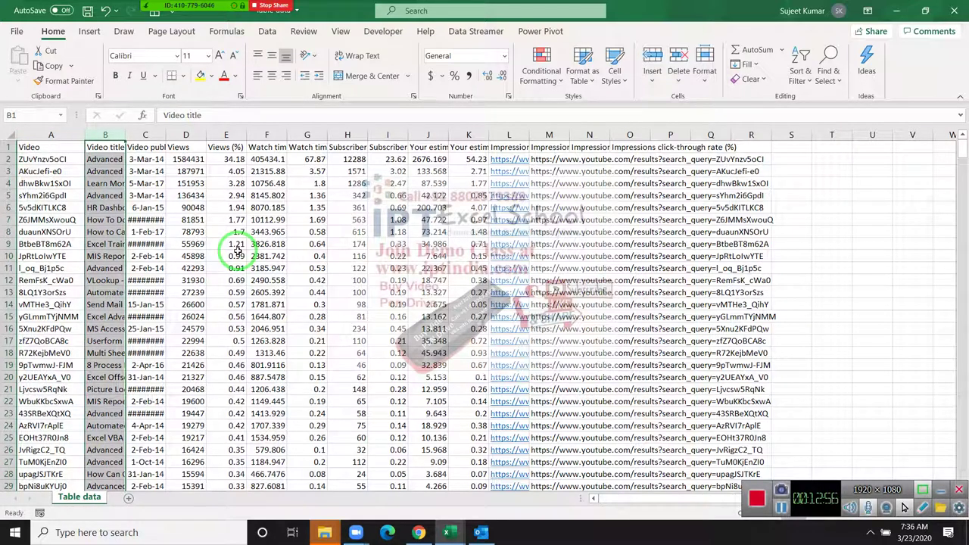
key(shift+Right)
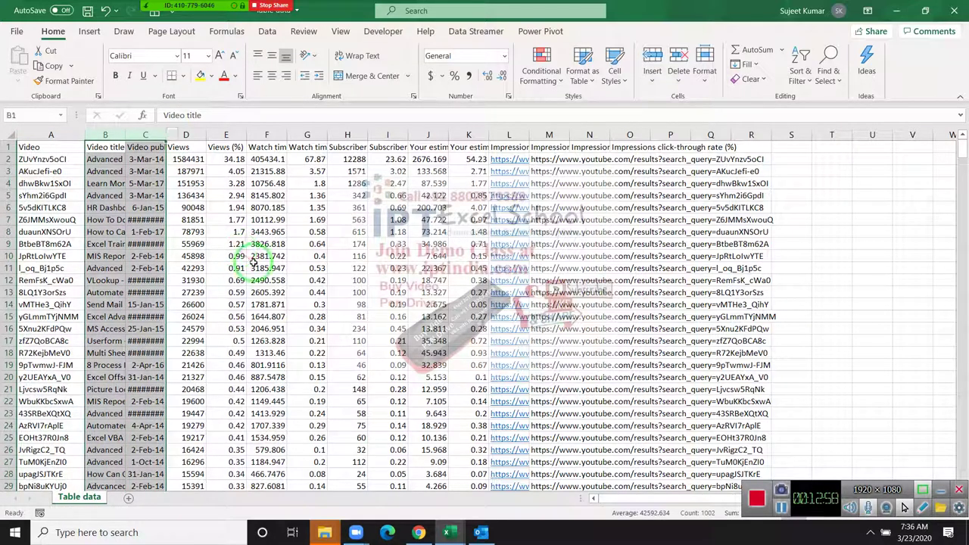
ctrl+click(513, 147)
key(ctrl+shift+Down)
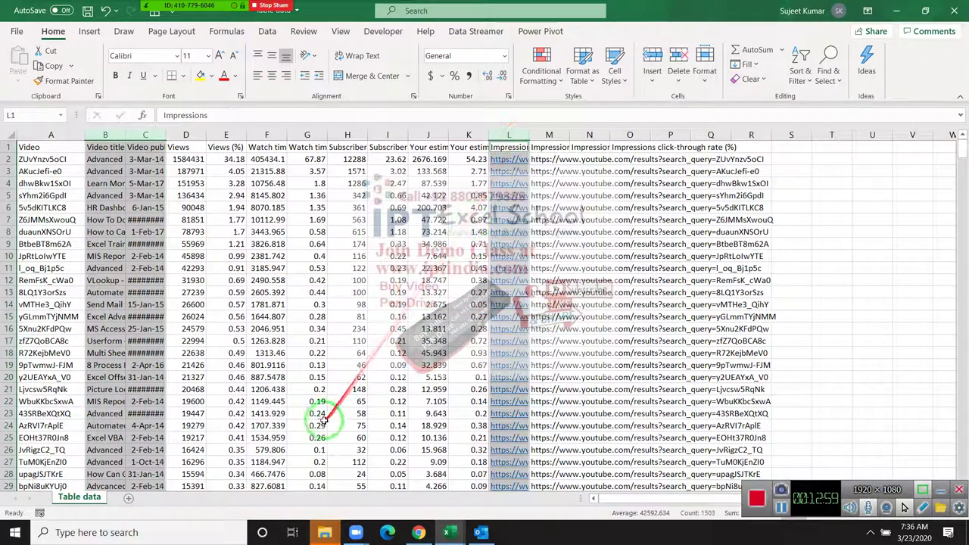
ctrl+click(522, 134)
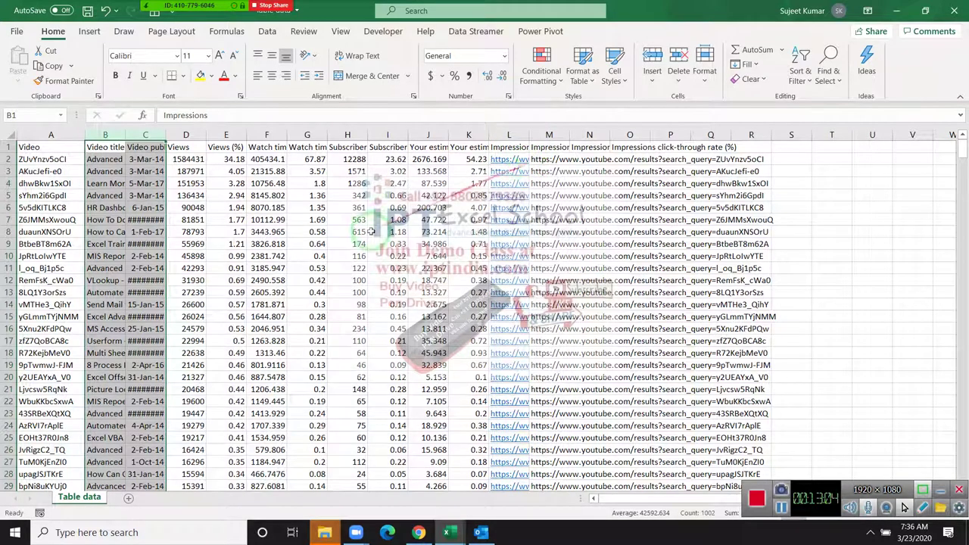
Step: Add three new blank sheets after Table data
click(132, 504)
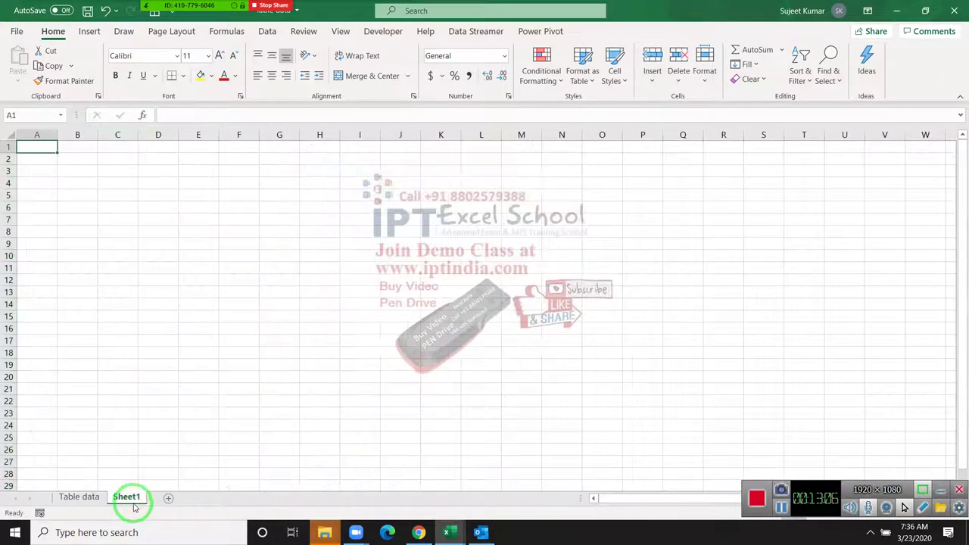
click(171, 497)
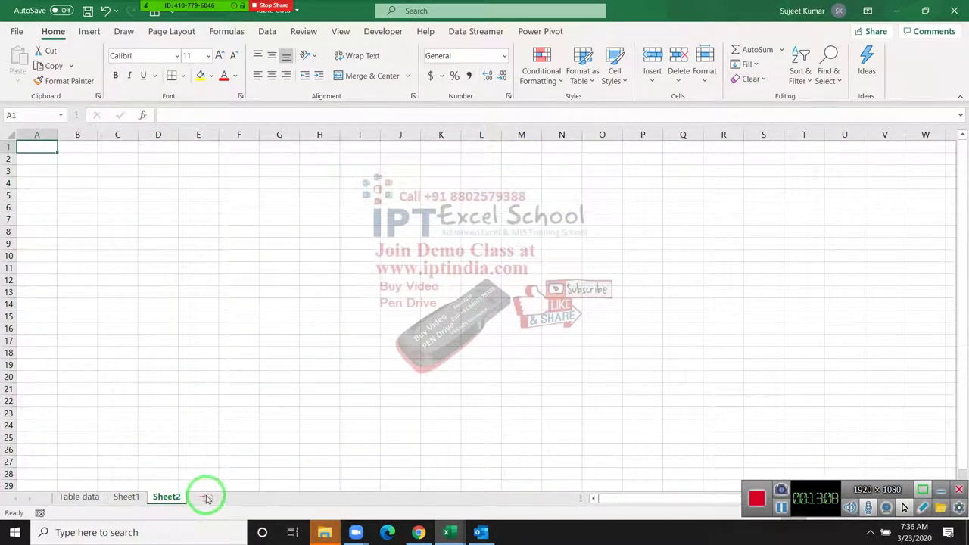
click(208, 498)
Step: Rename the first two new sheets to Mail-1 and Mail-2
click(133, 496)
double_click(133, 497)
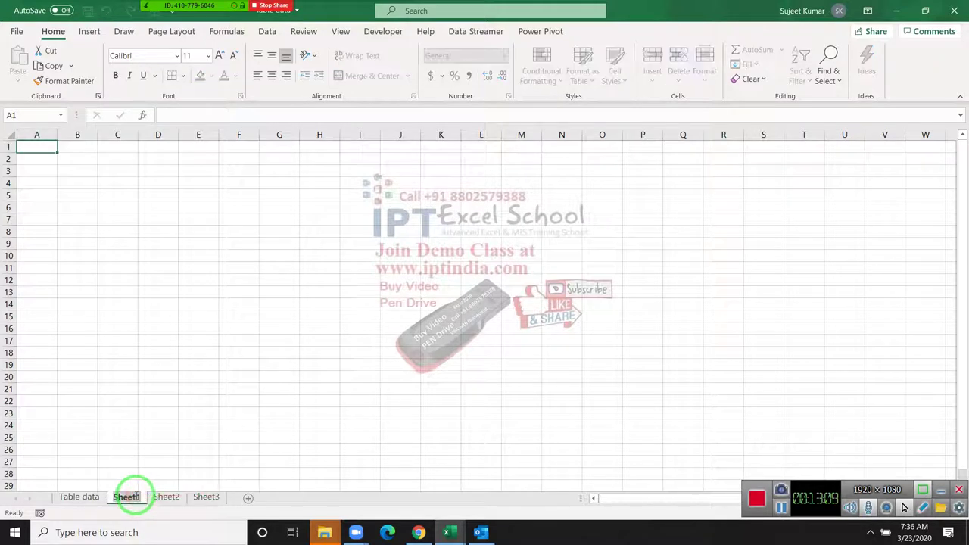
text(Mail)
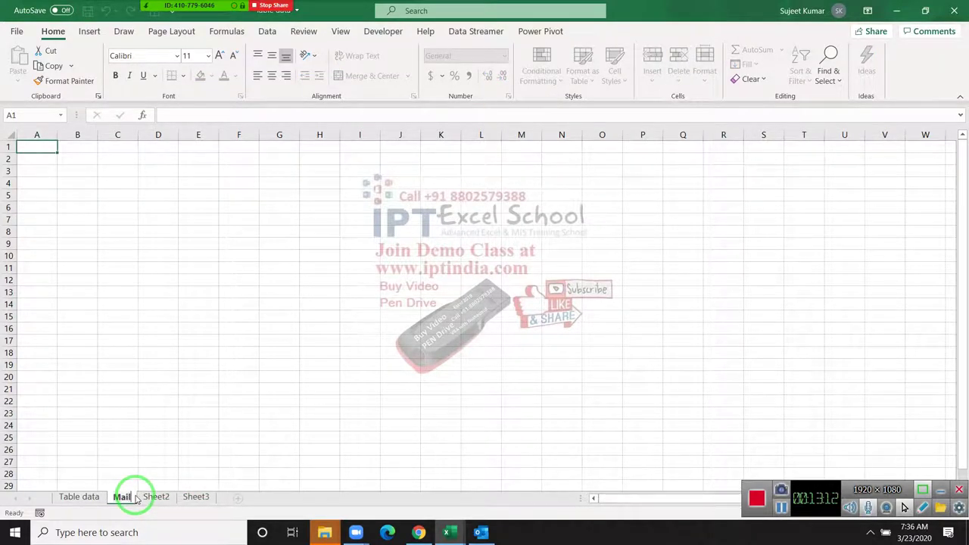
text(-1)
click(156, 496)
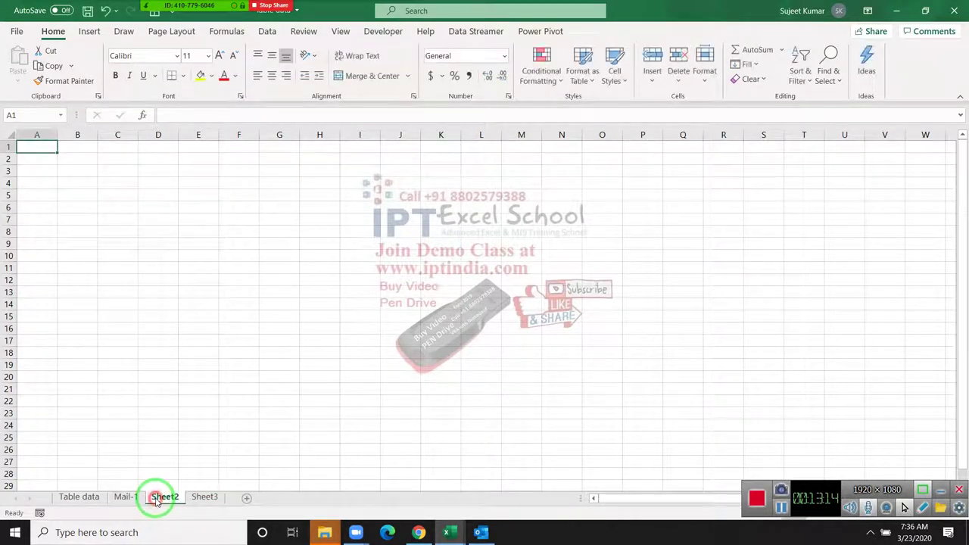
double_click(156, 497)
text(Mail)
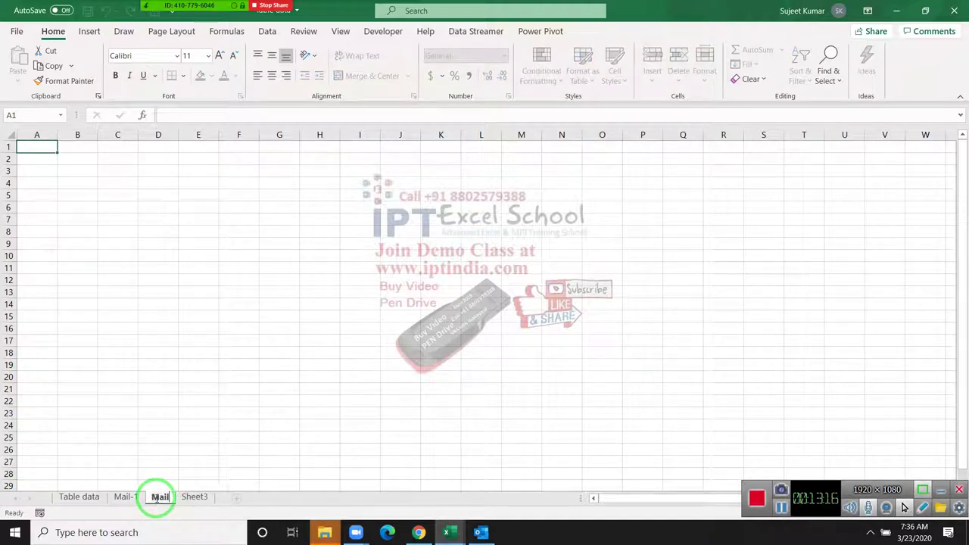
key(Return)
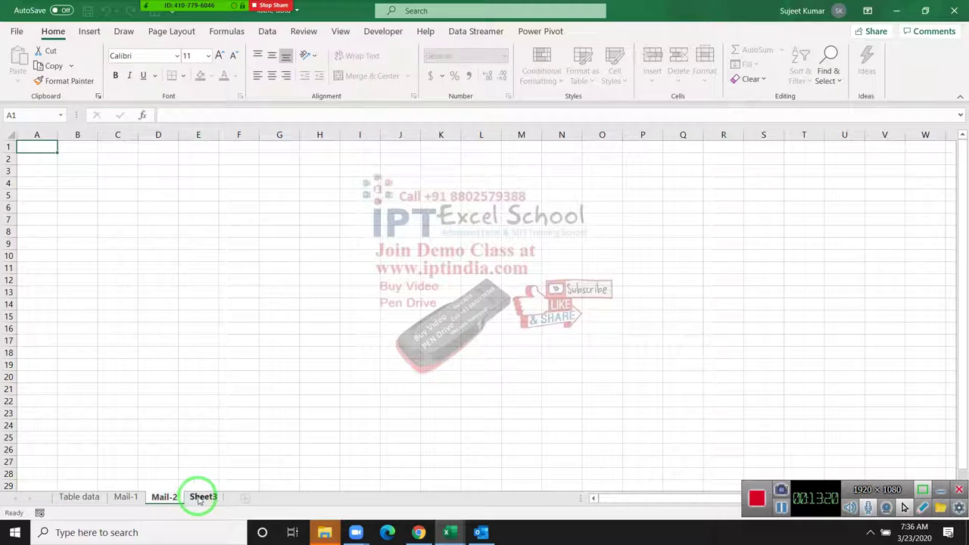
Step: Name the third sheet Mail-3, then select columns A through M on Table data
click(201, 496)
text(Mail-3)
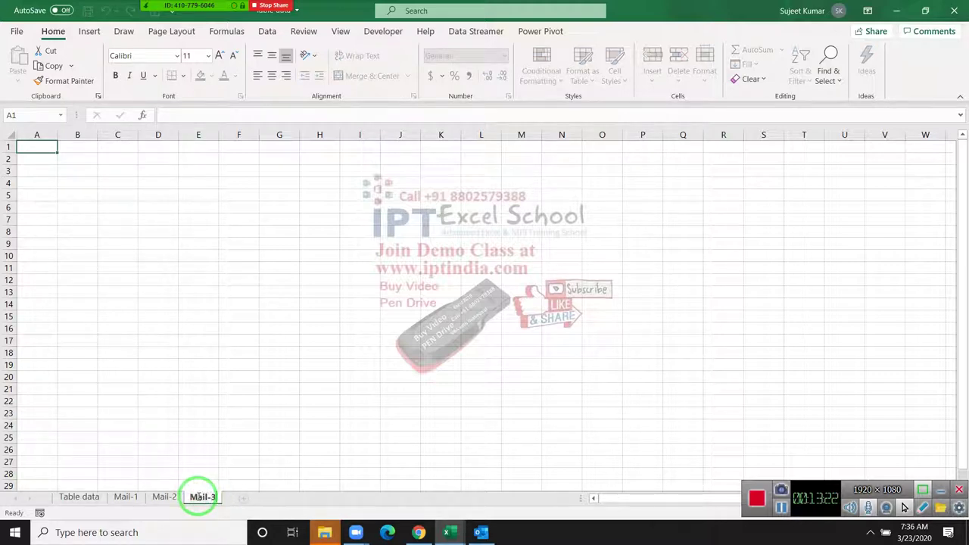
click(249, 424)
click(83, 497)
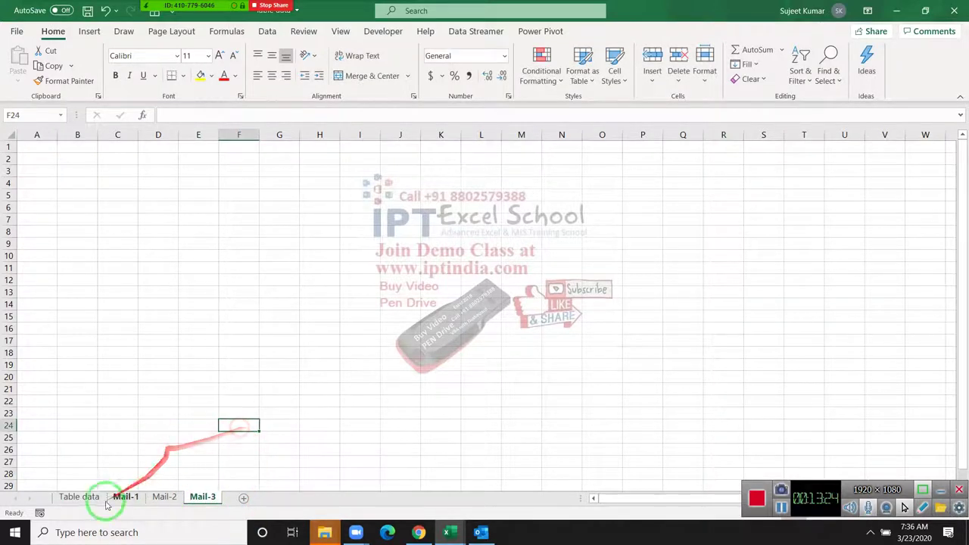
drag(50, 135, 541, 126)
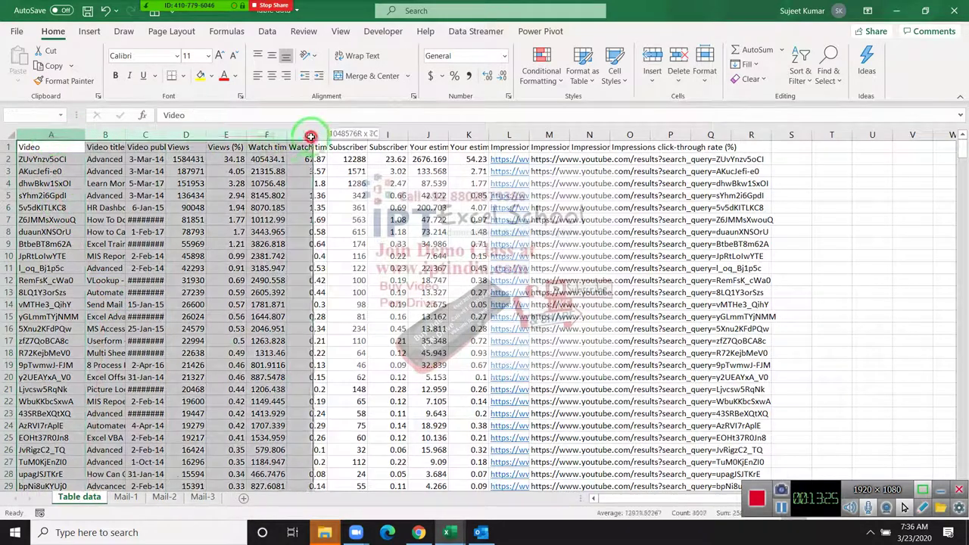
Step: Copy Table data's columns A through M and paste them into Mail-1
key(ctrl+c)
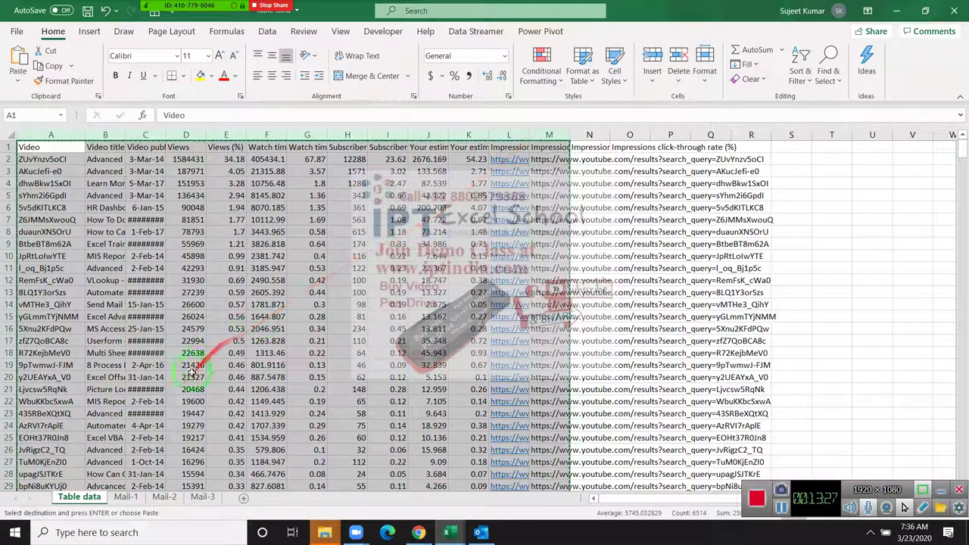
click(133, 498)
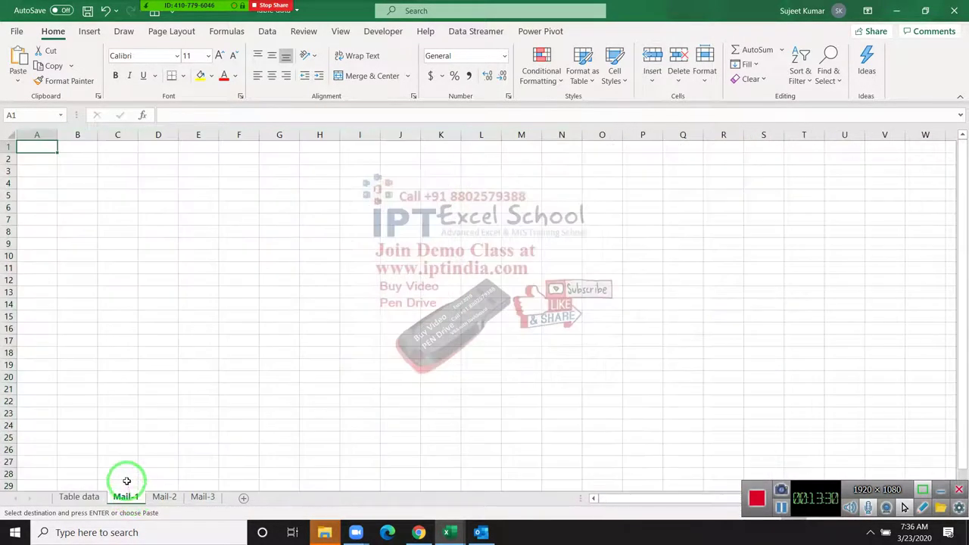
key(Return)
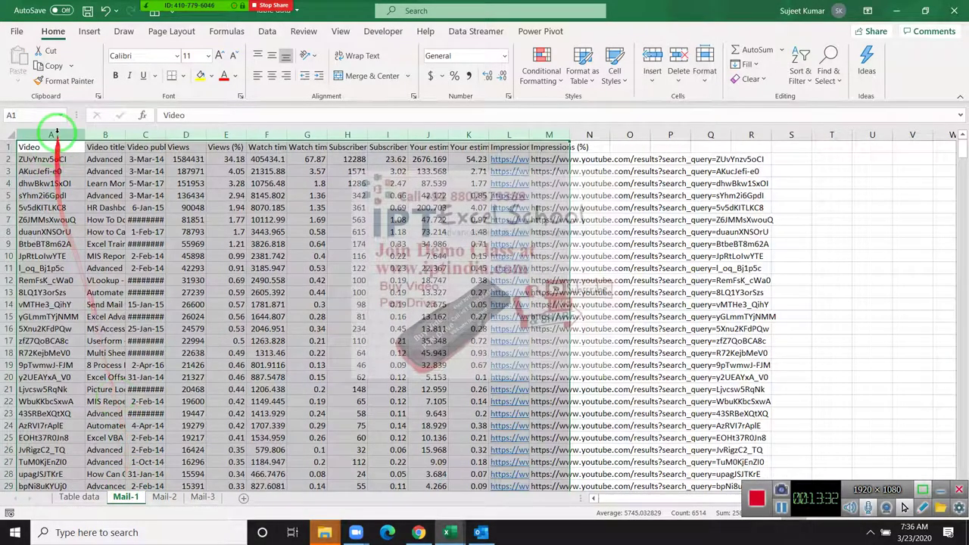
Step: Delete the Video column and columns C–J, and clear the Impressions (%) column
click(57, 134)
key(ctrl+minus)
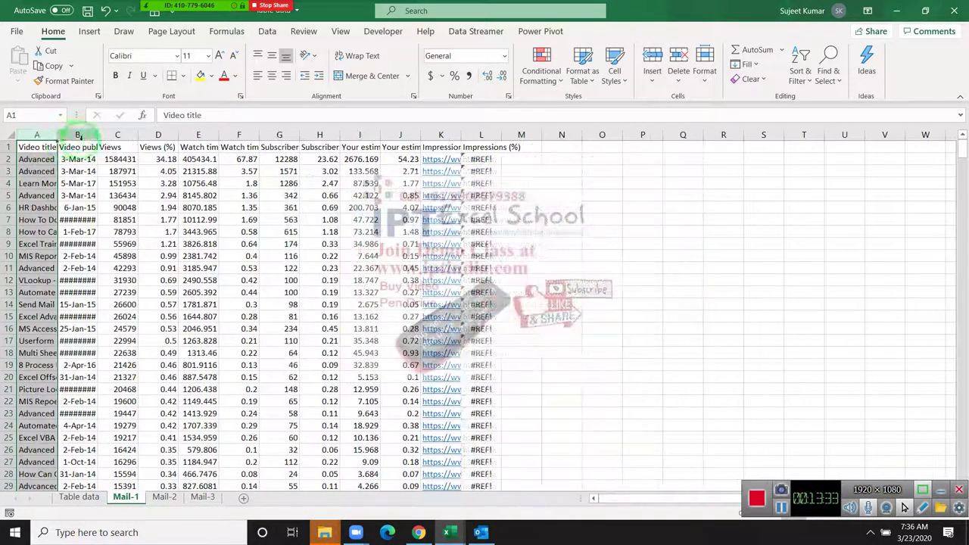
click(85, 134)
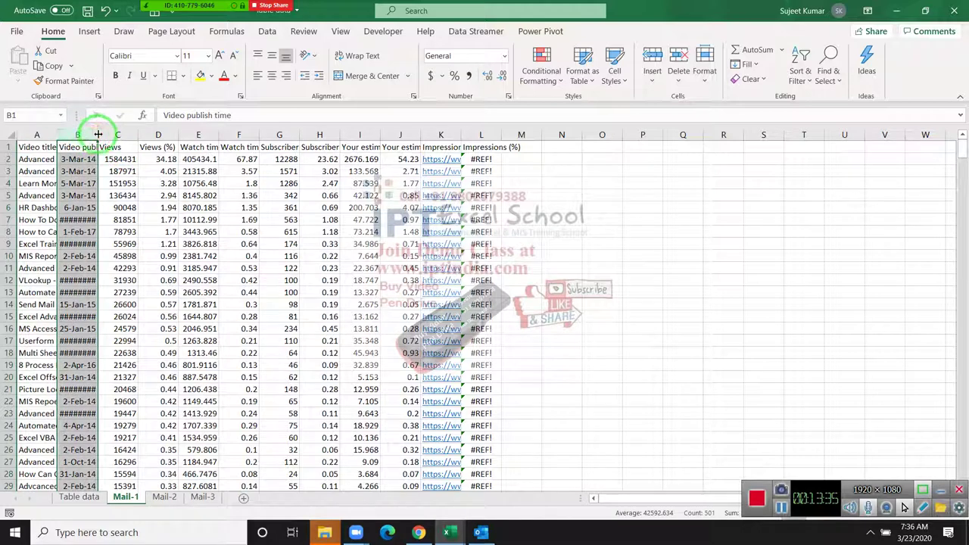
drag(107, 135, 406, 134)
key(ctrl+minus)
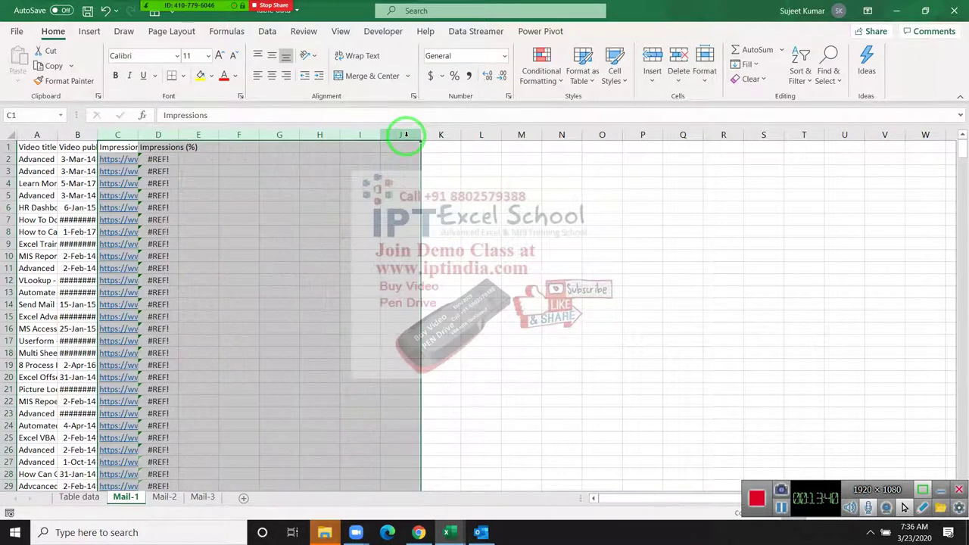
key(Delete)
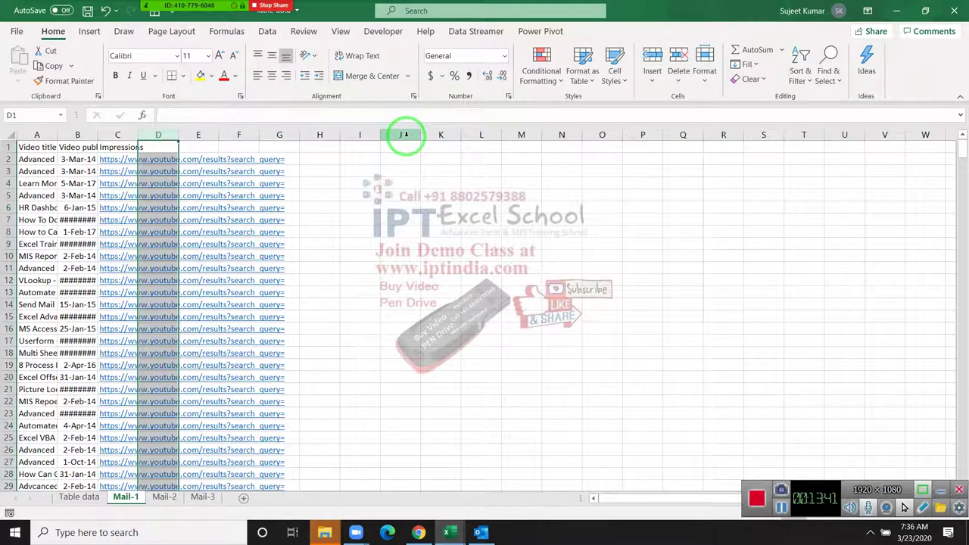
drag(349, 137, 683, 316)
click(596, 285)
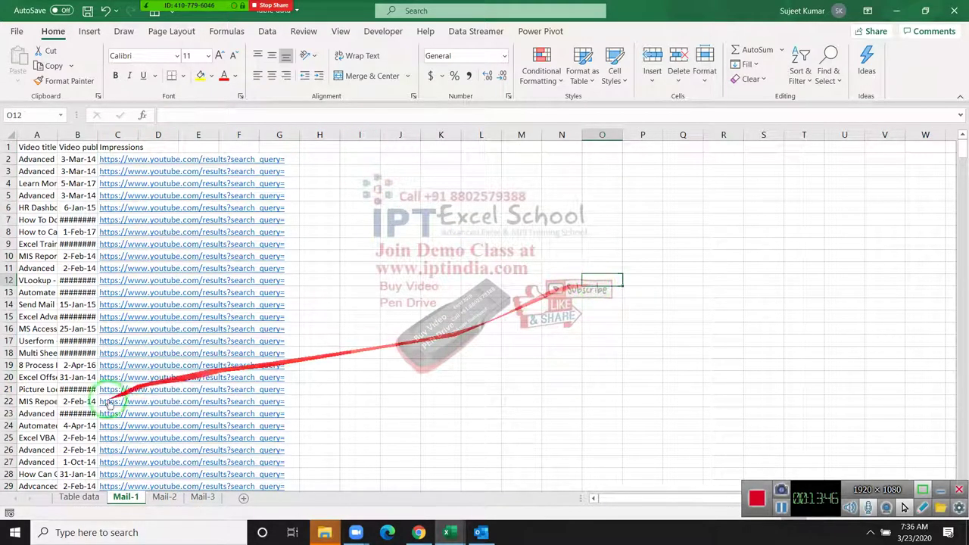
click(85, 498)
Step: Copy the table columns again and paste them into Mail-2
key(ctrl+c)
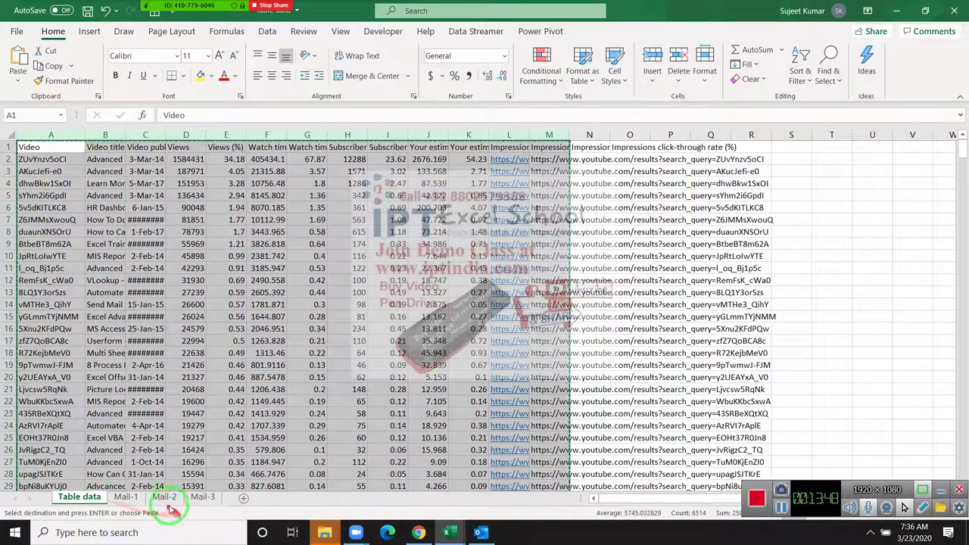
click(165, 497)
key(ctrl+v)
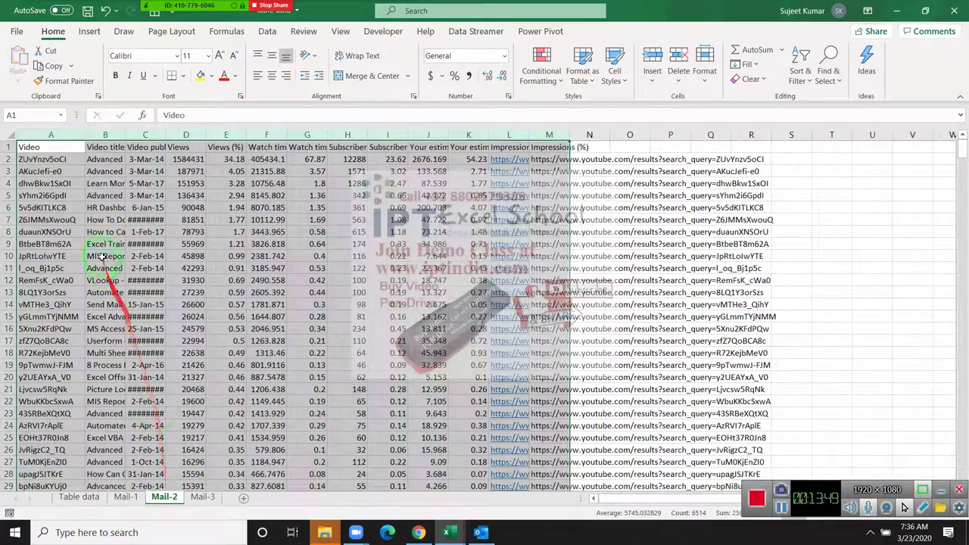
click(104, 256)
Step: Delete the Video title and Video publish time columns, then columns C through I
click(107, 134)
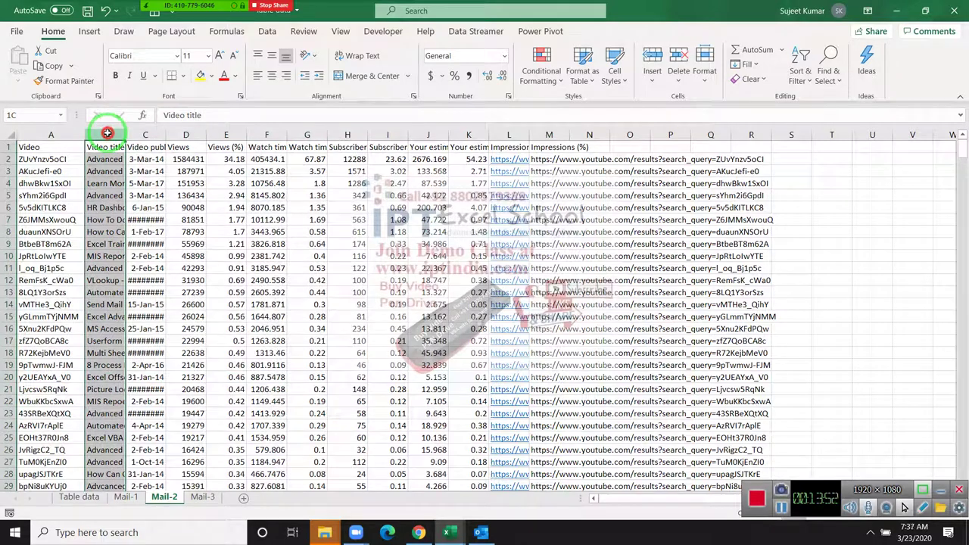
drag(106, 134, 146, 143)
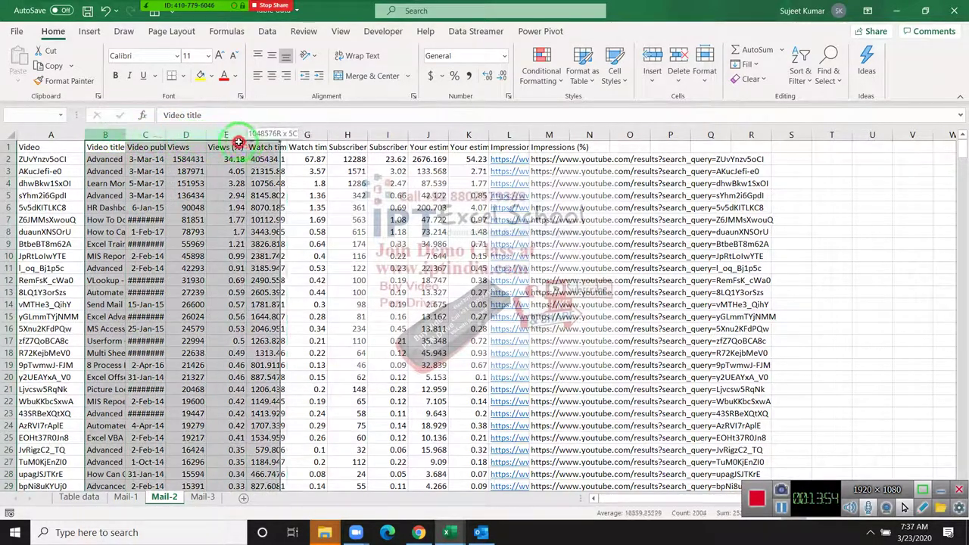
key(ctrl+minus)
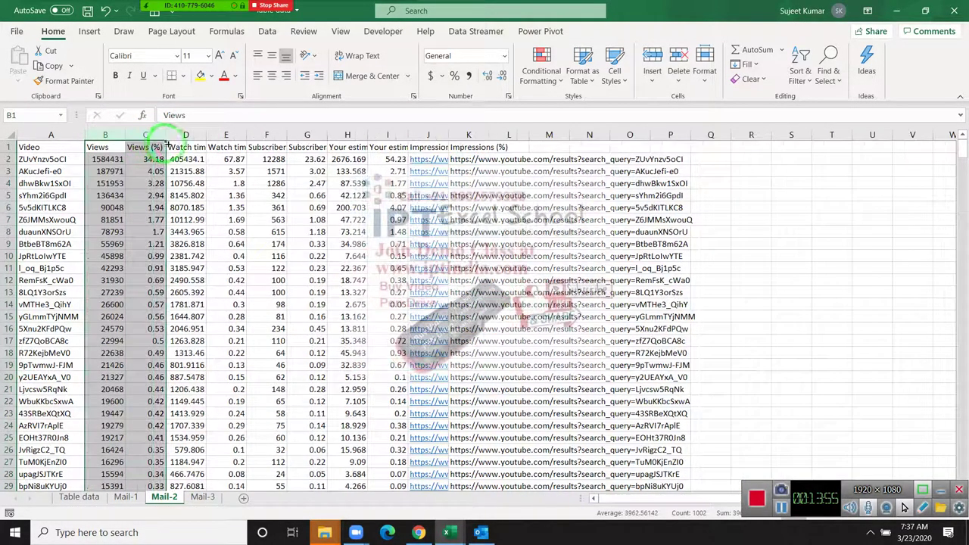
drag(146, 133, 372, 146)
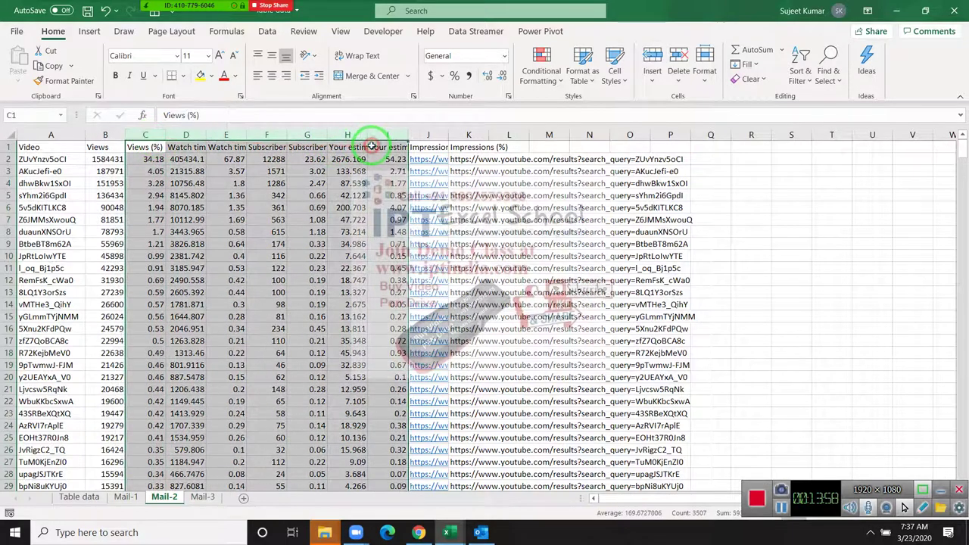
key(ctrl+minus)
click(415, 244)
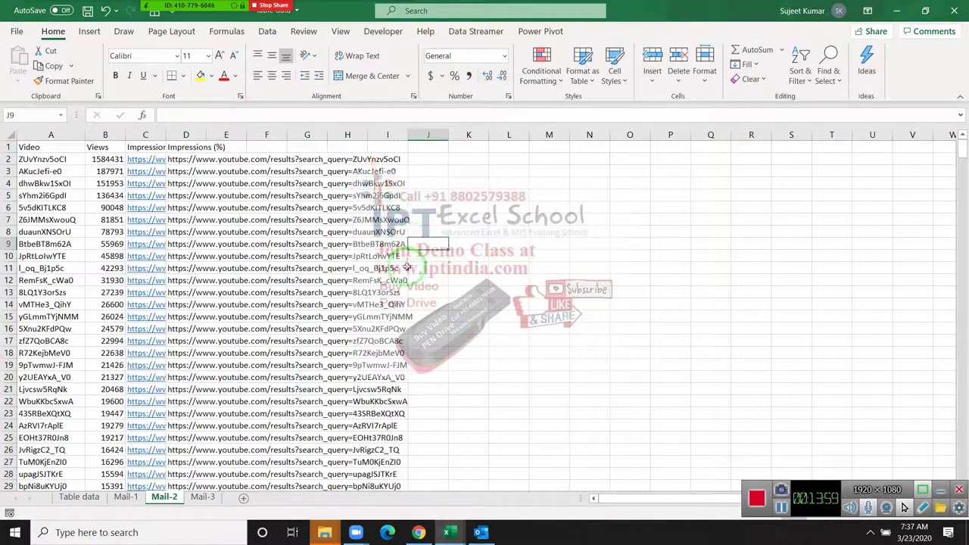
Step: Copy the whole table from Table data and paste it at A1 of Mail-3
click(79, 496)
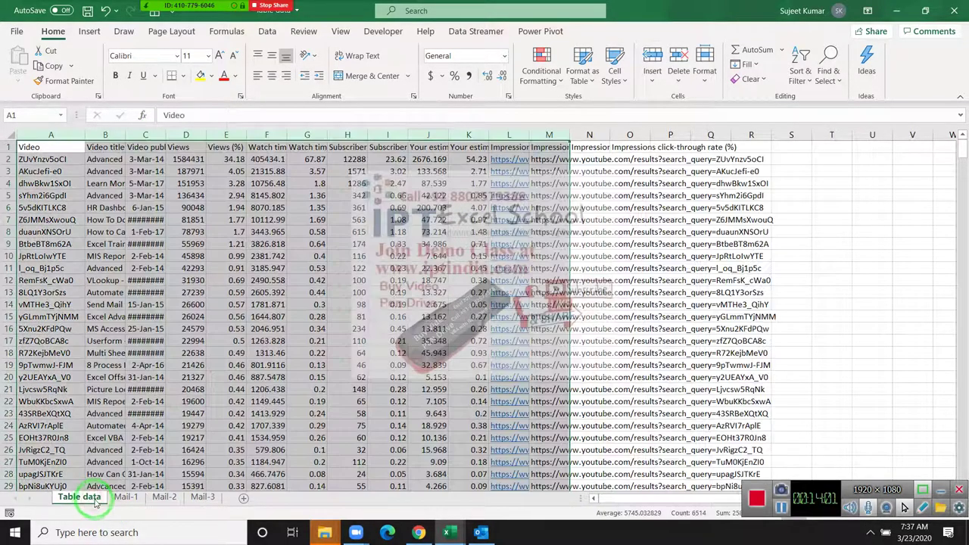
key(ctrl+c)
click(202, 497)
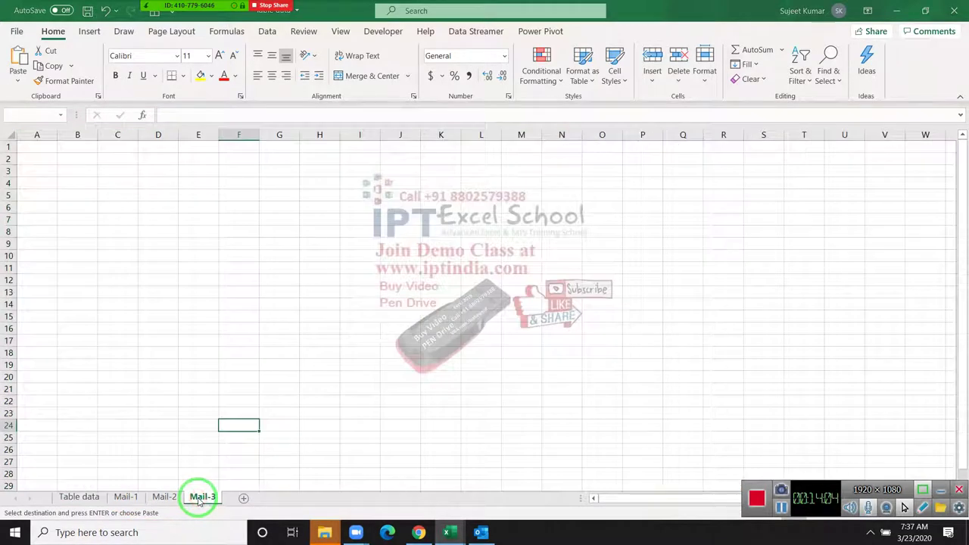
key(ctrl+v)
key(Return)
click(38, 149)
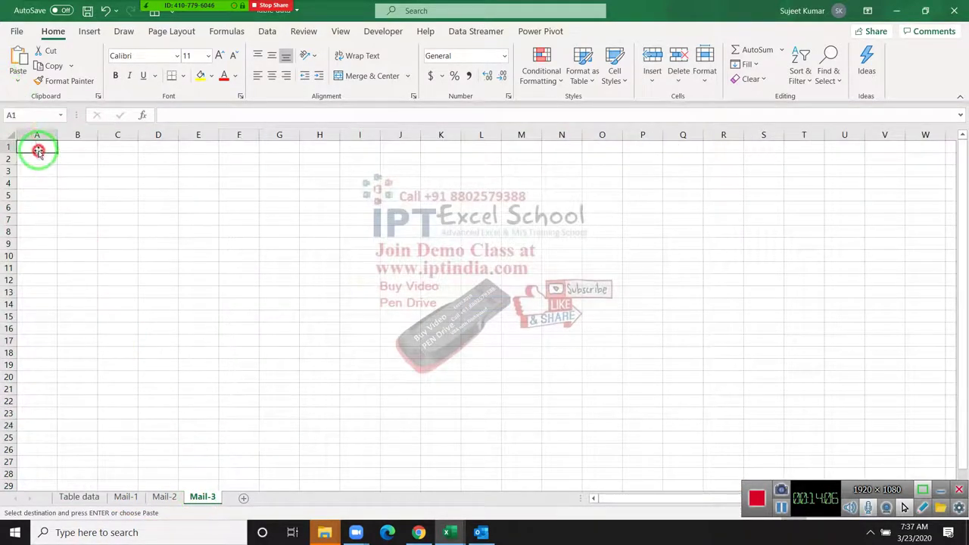
key(ctrl+v)
click(152, 190)
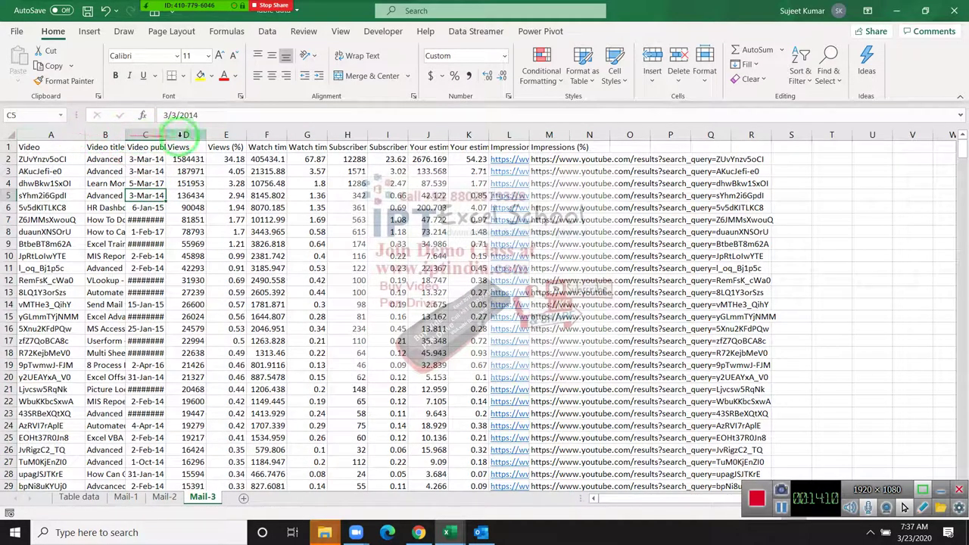
Step: Delete columns E to H: Views (%), both watch-time columns and Subscribers
drag(227, 135, 345, 140)
key(ctrl+minus)
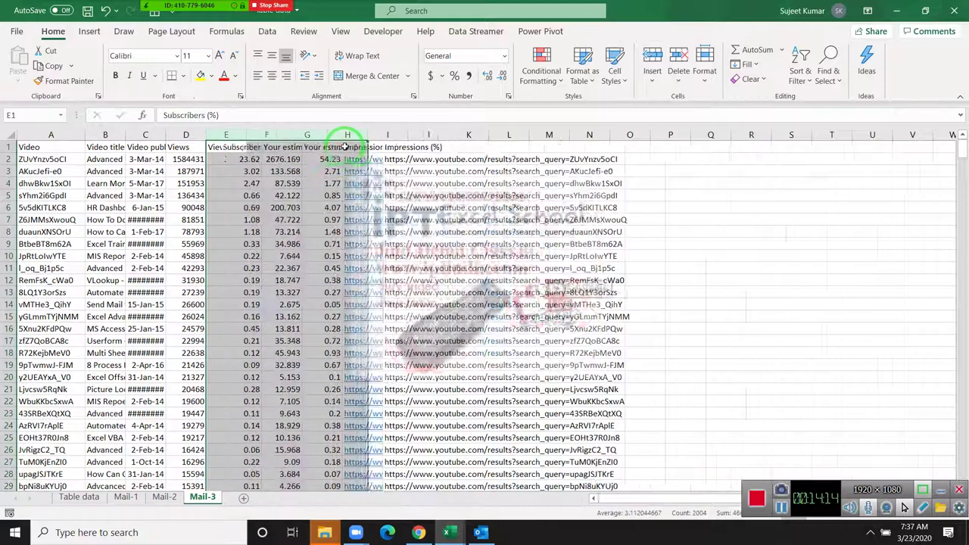
click(311, 183)
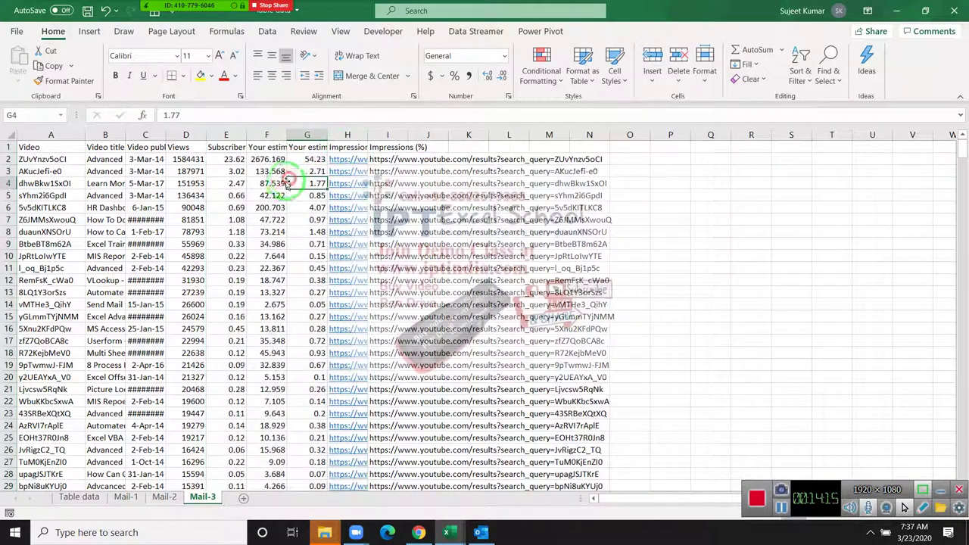
Step: Flip through Mail-1, Mail-2 and Mail-3 to compare them, ending on Table data
click(164, 499)
click(80, 497)
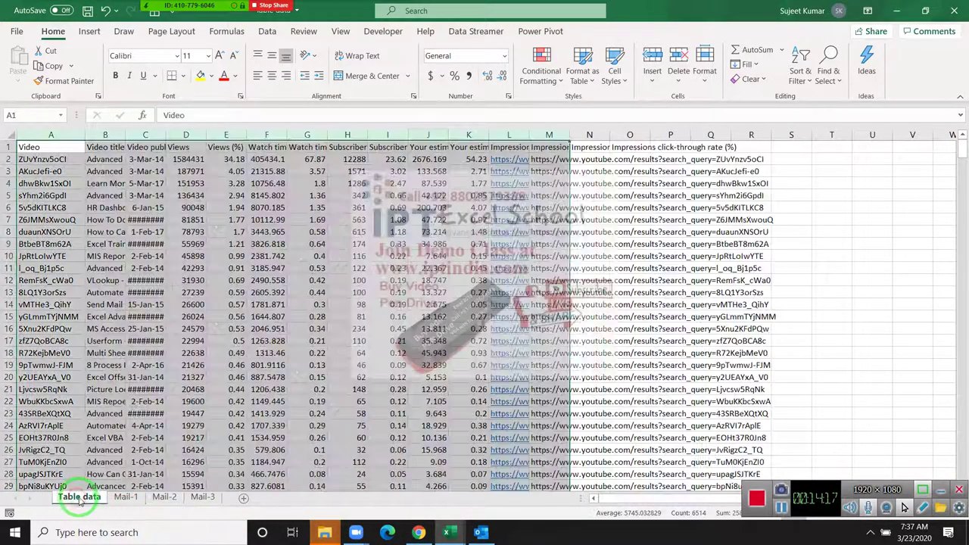
click(136, 499)
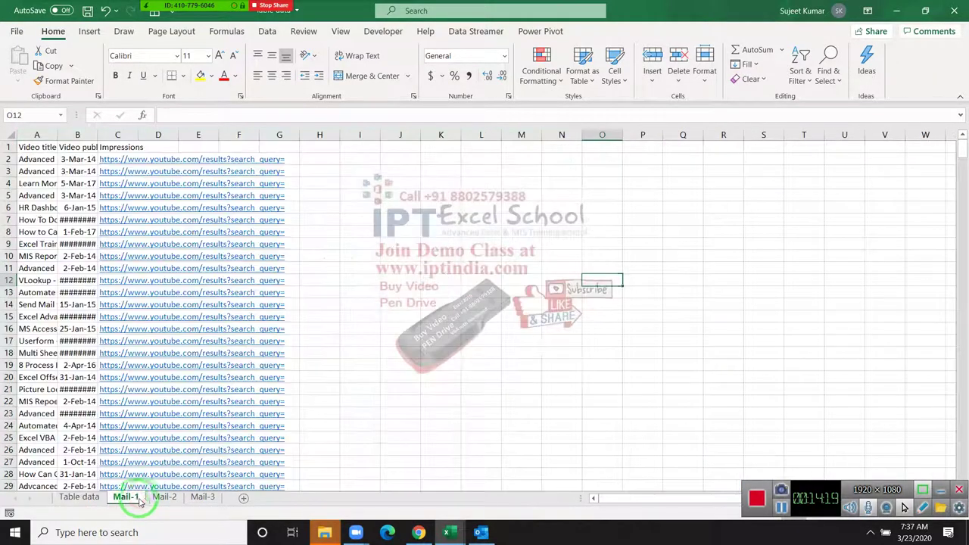
click(159, 499)
click(187, 500)
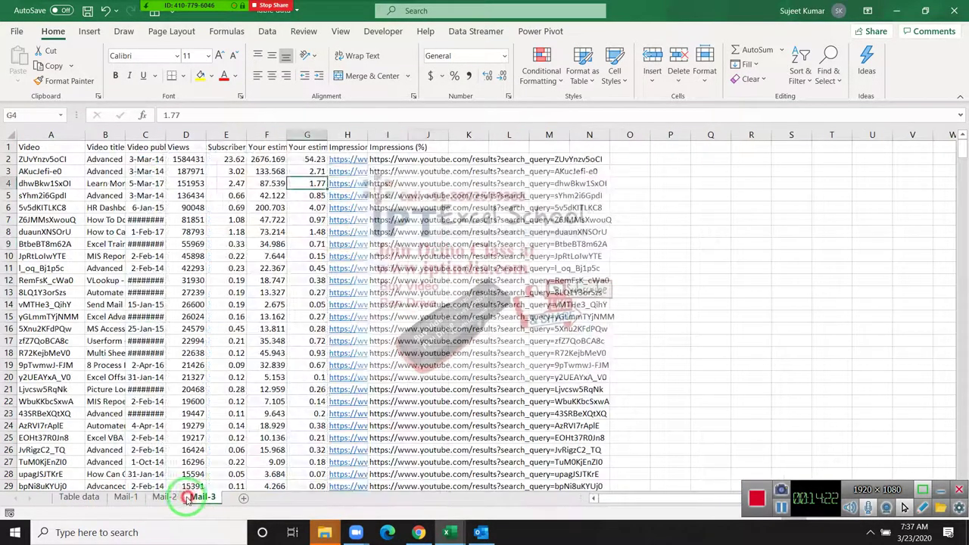
click(144, 500)
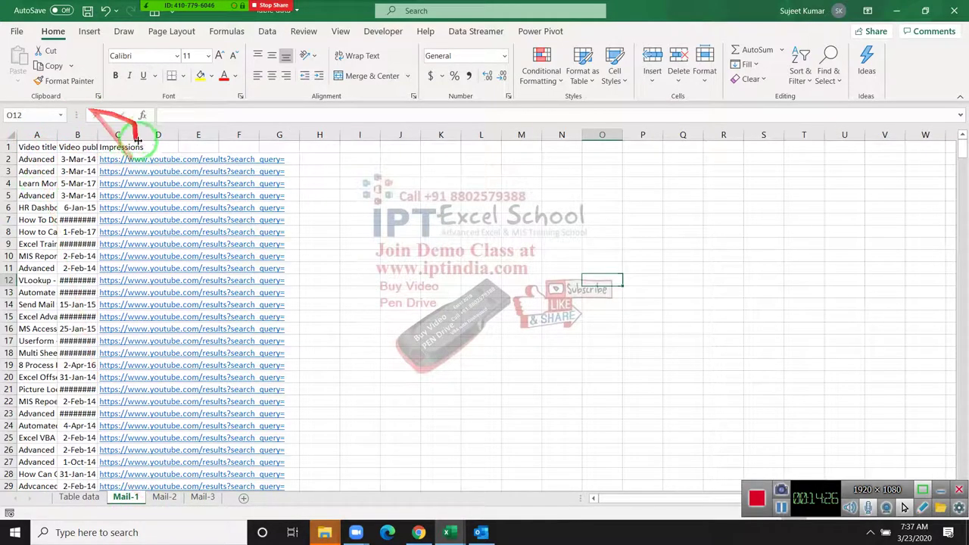
click(79, 497)
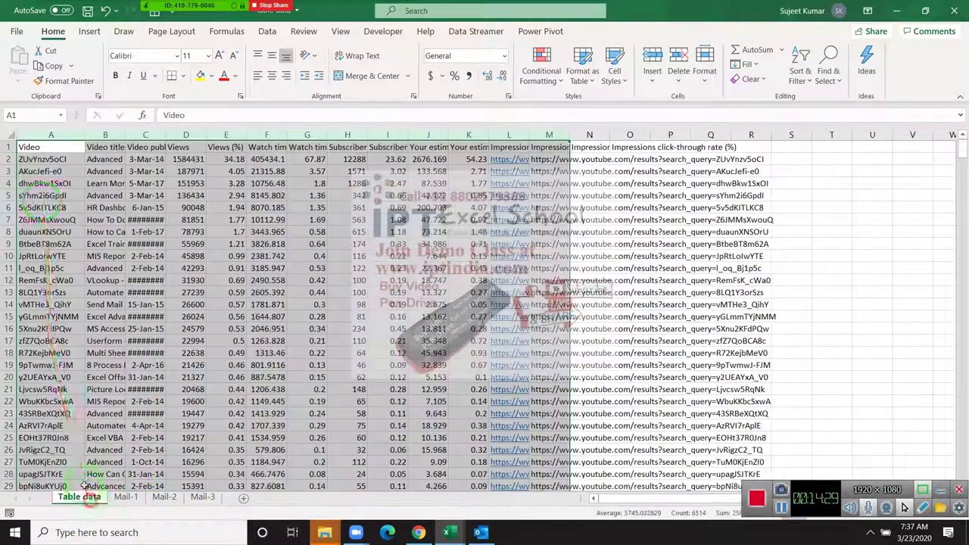
Step: Select and copy the whole Table data range A1:O502
click(34, 148)
key(ctrl+shift+Right)
key(ctrl+shift+Down)
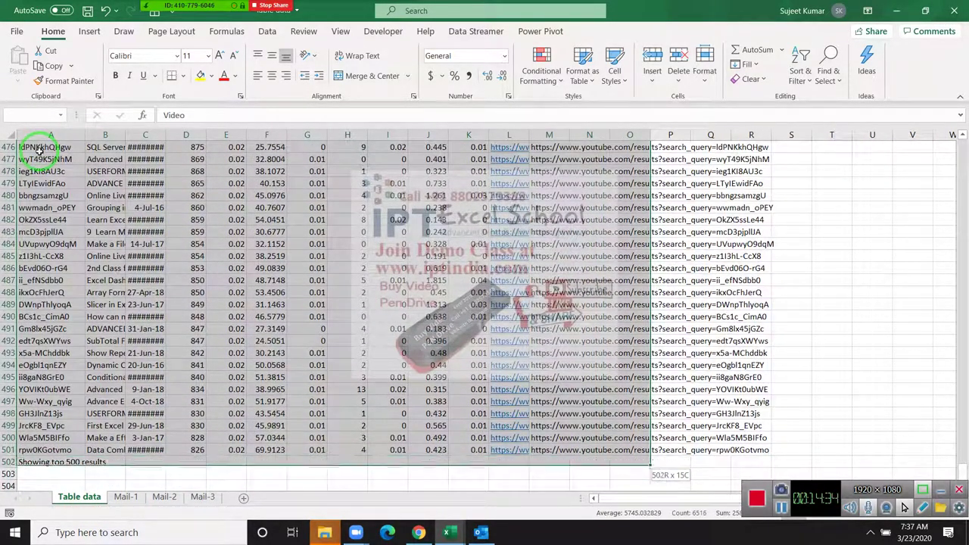
key(ctrl+c)
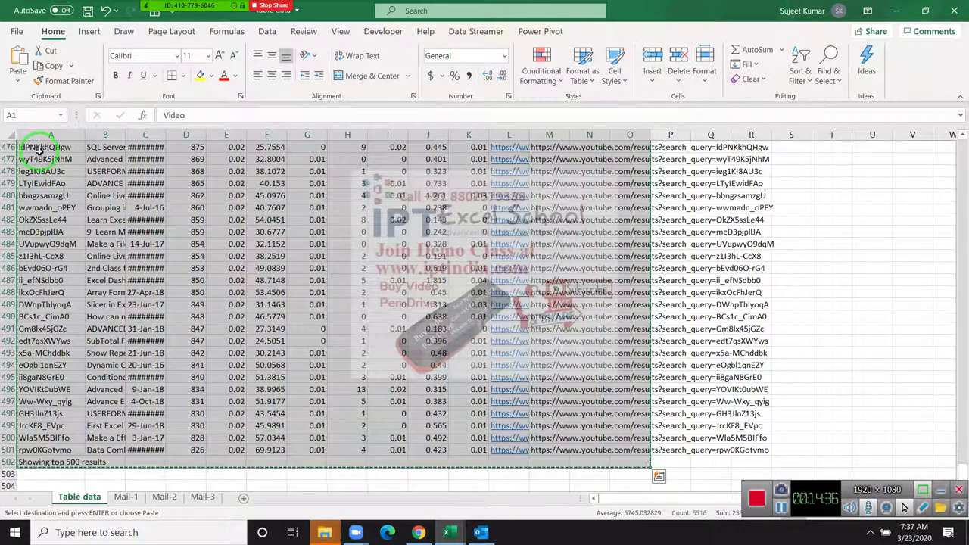
Step: Paste Link the copied table at Mail-1's A1 so cells reference Table data
click(124, 496)
click(35, 147)
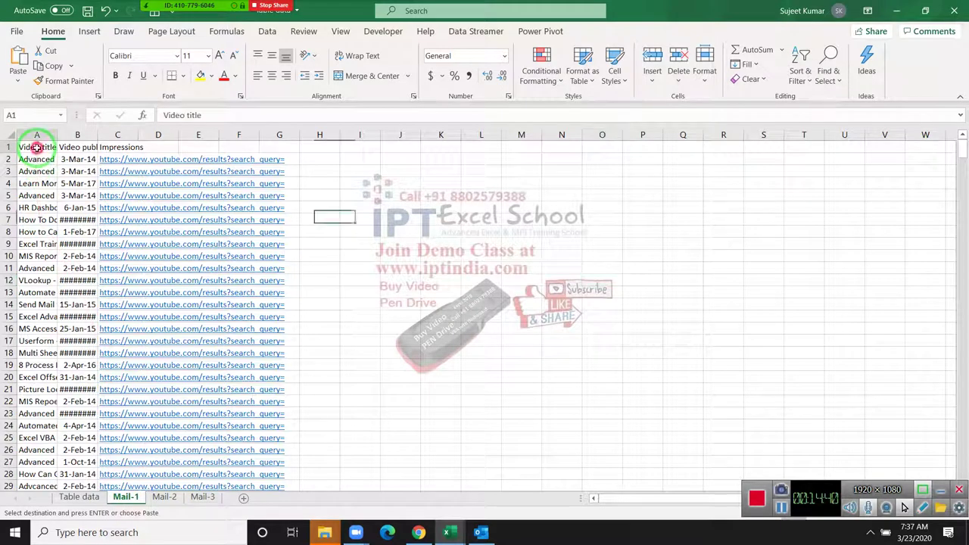
right_click(36, 147)
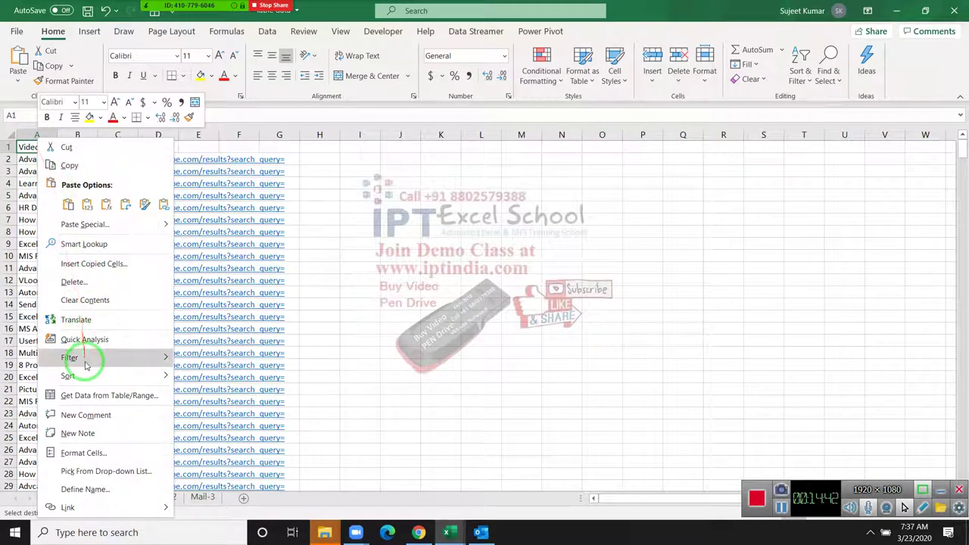
click(79, 227)
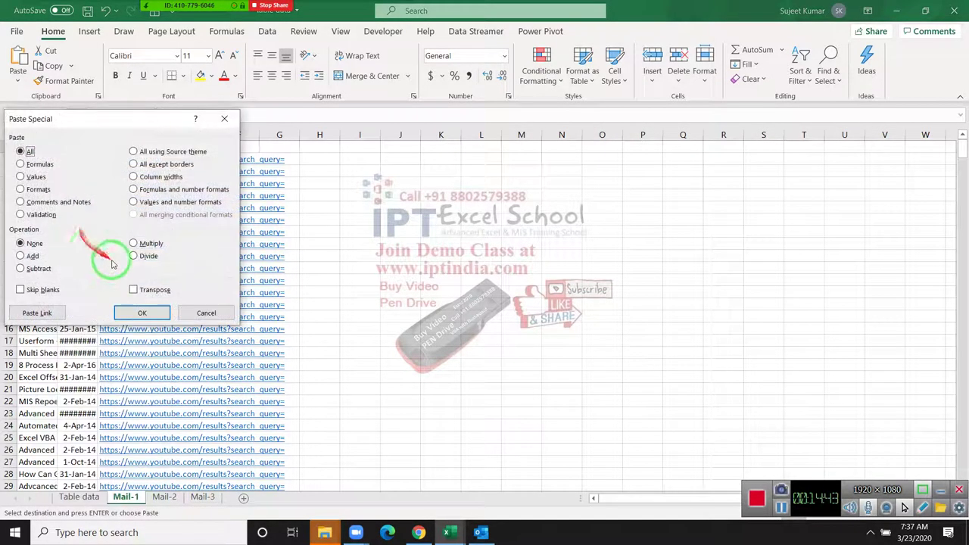
click(45, 312)
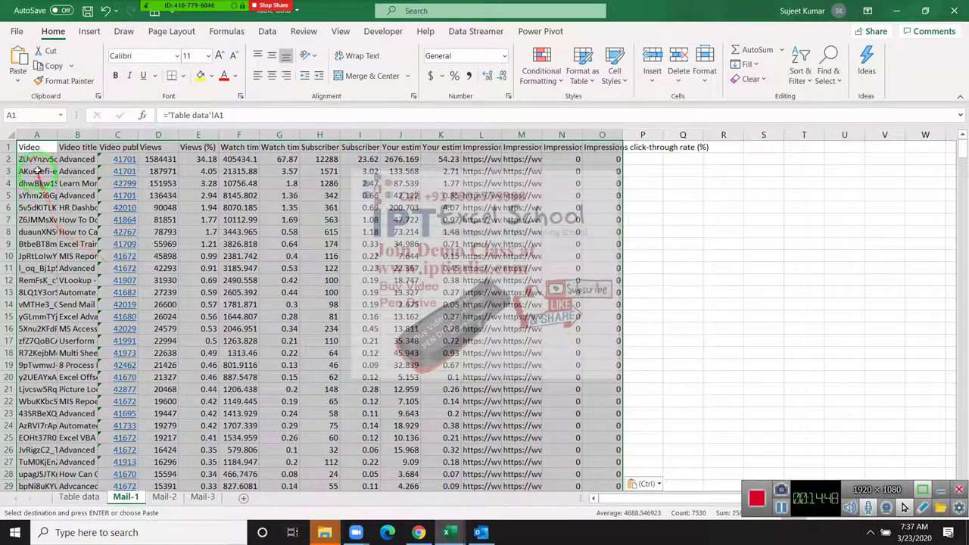
Step: Delete Mail-1's linked columns C through K, keeping Video title, after undoing a B–K deletion
drag(36, 171, 37, 157)
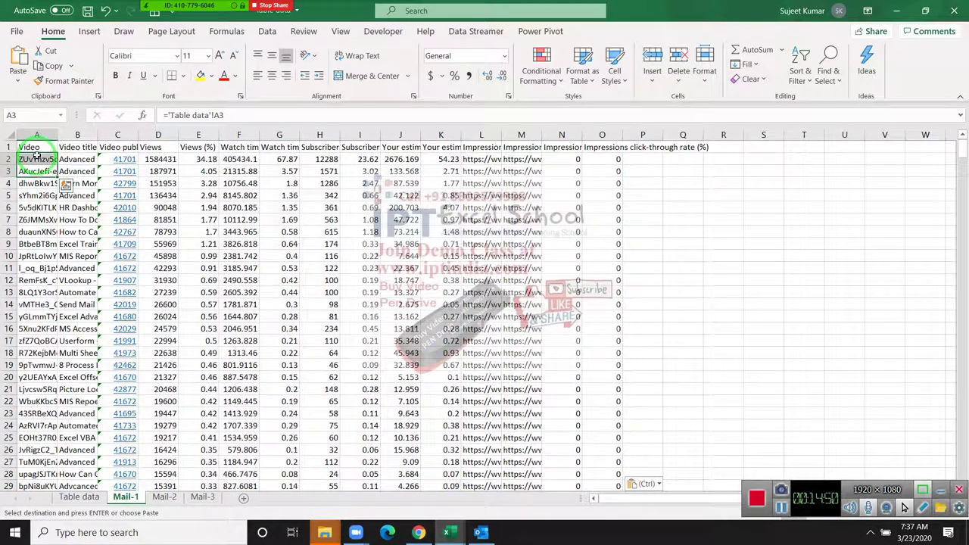
click(64, 196)
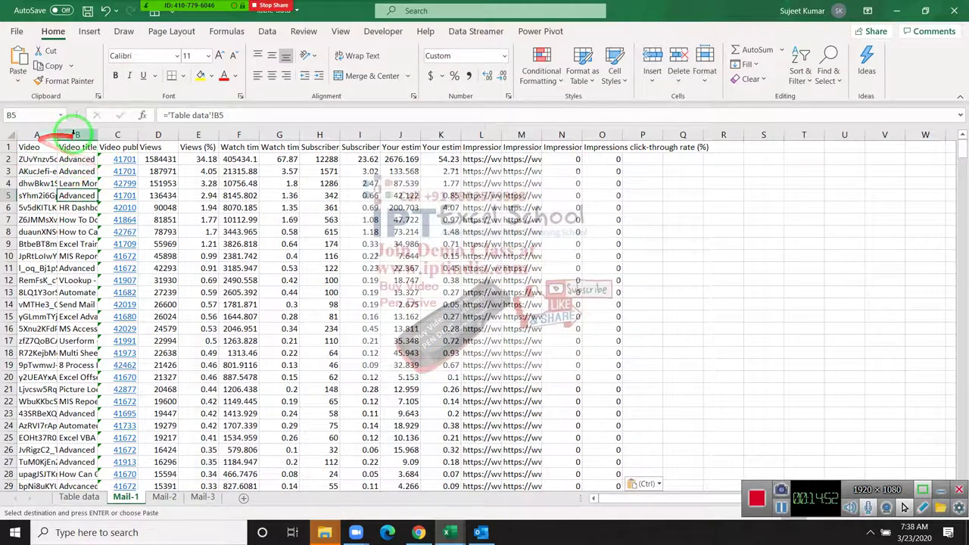
drag(76, 133, 436, 129)
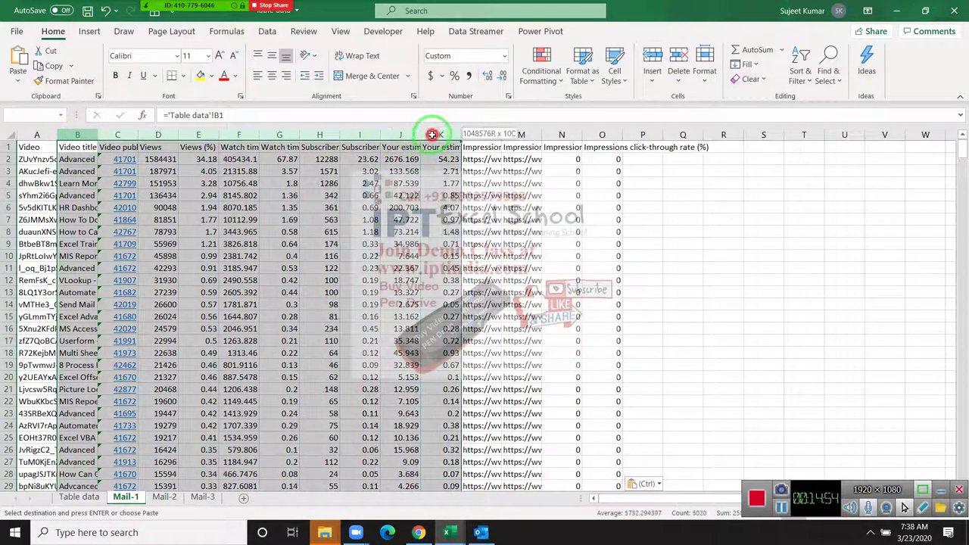
key(Return)
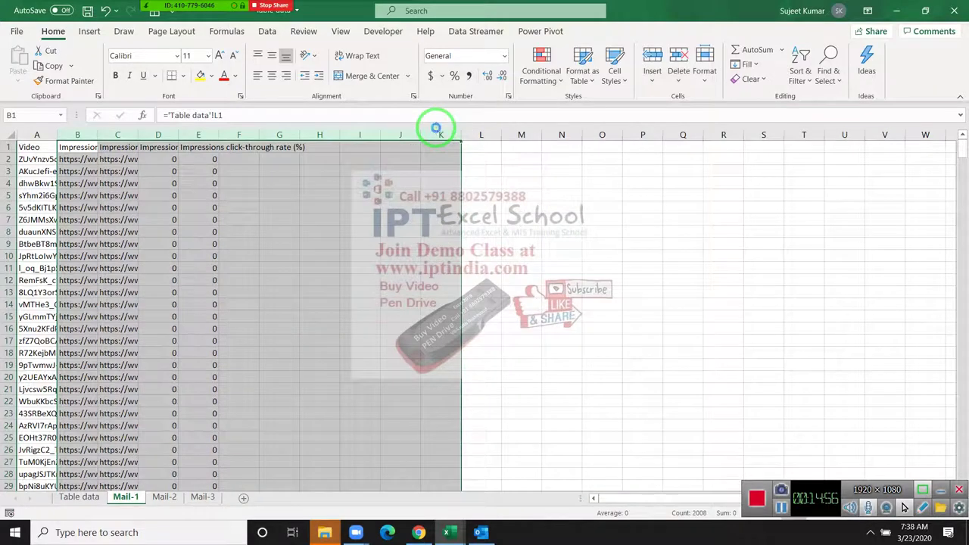
key(ctrl+z)
drag(117, 135, 445, 177)
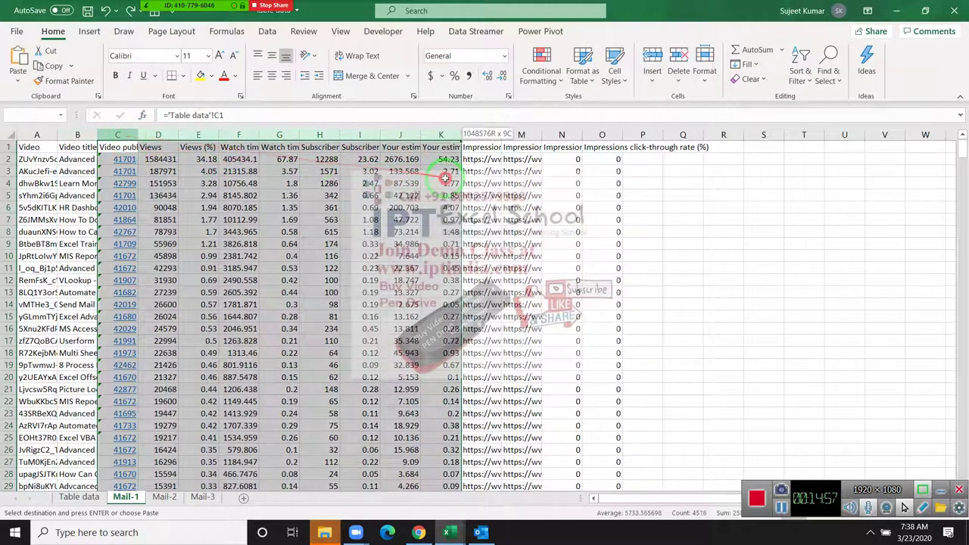
key(Return)
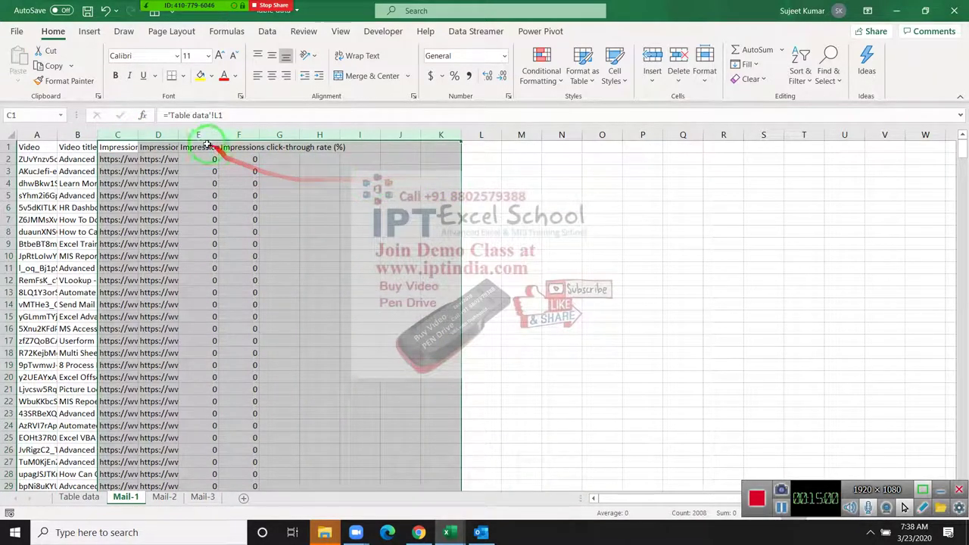
Step: Clear the contents of the leftover columns E to G
drag(198, 137, 295, 146)
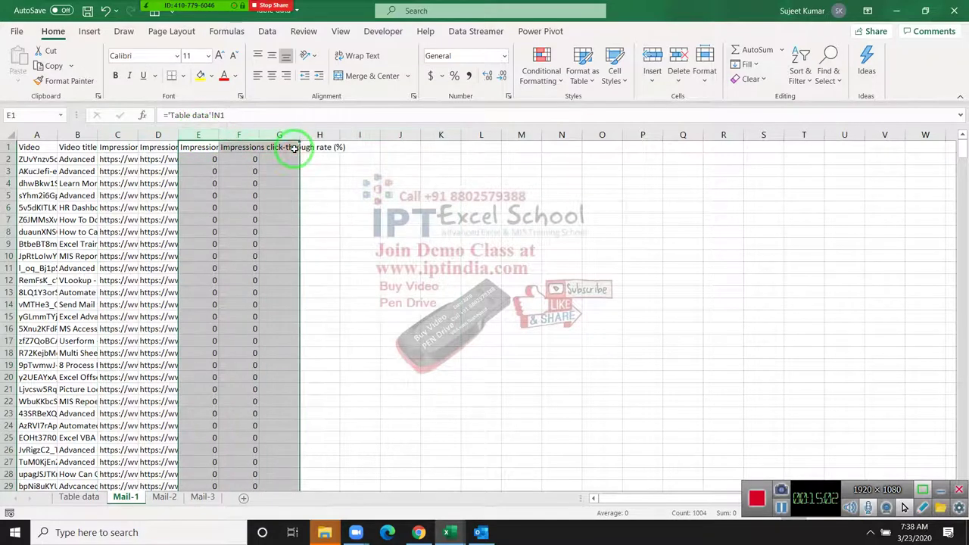
key(Delete)
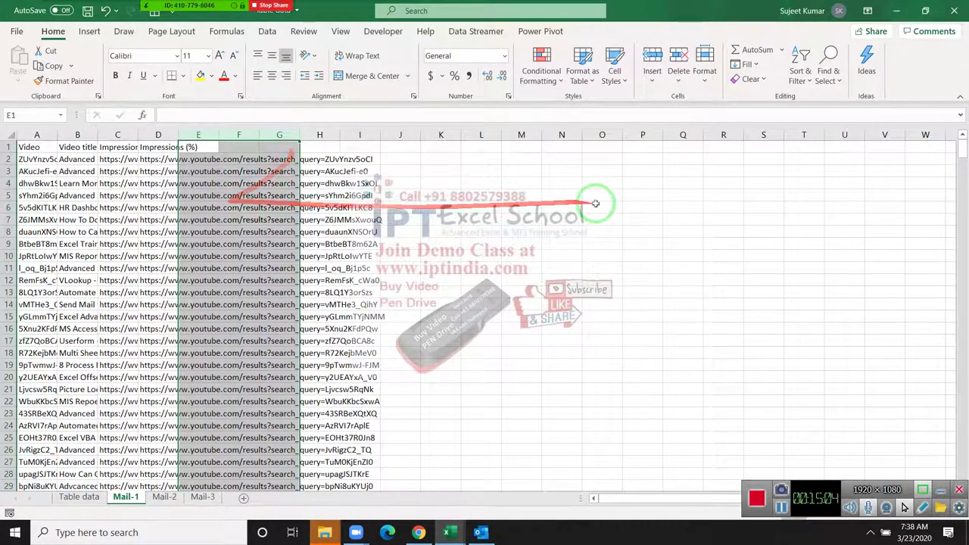
click(586, 205)
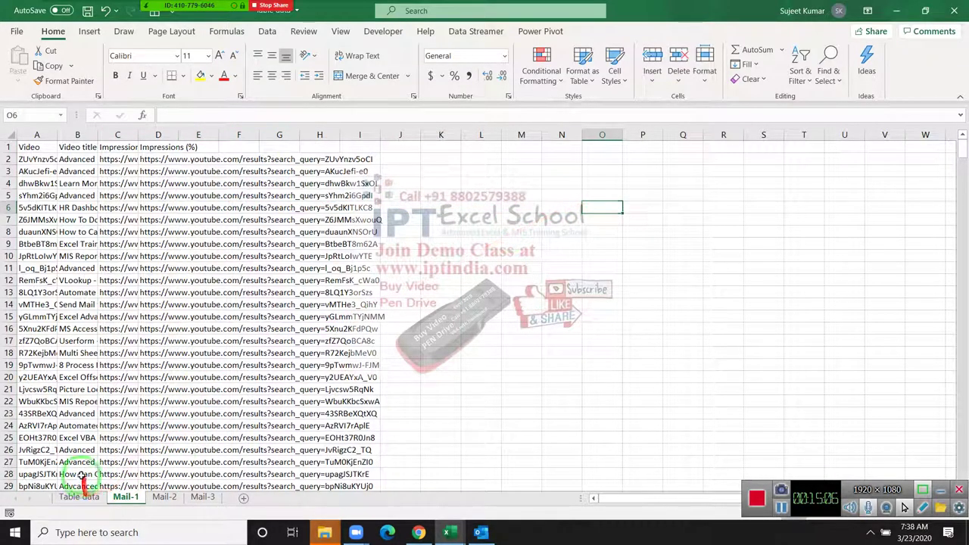
click(72, 496)
Step: Return to the top of the table, switch to the Mail-1 sheet, and show Zoom's participants list
click(80, 306)
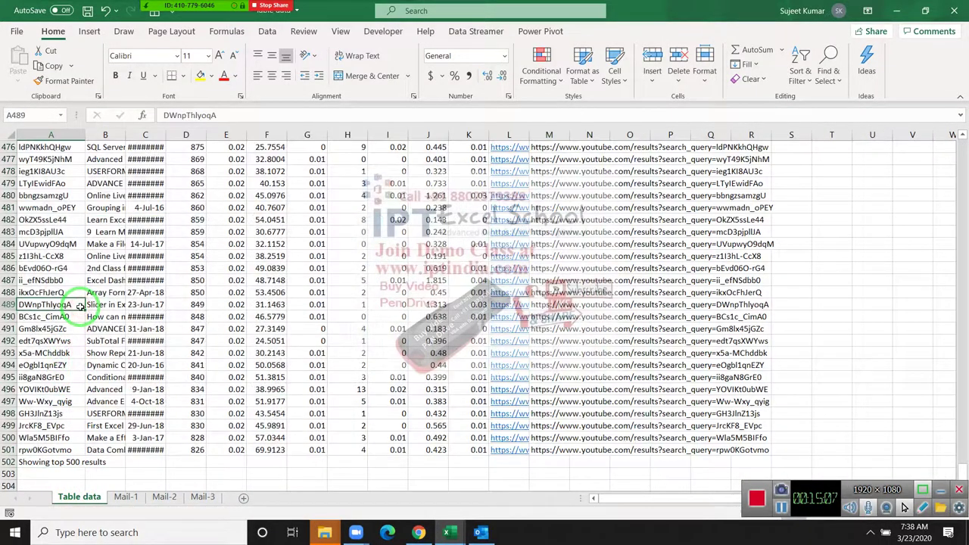
key(ctrl+Home)
click(127, 496)
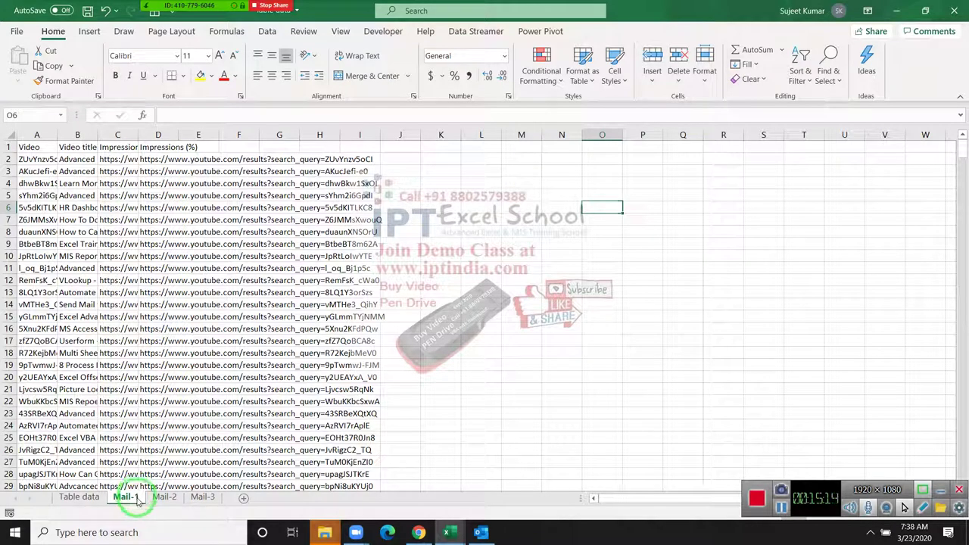
click(163, 14)
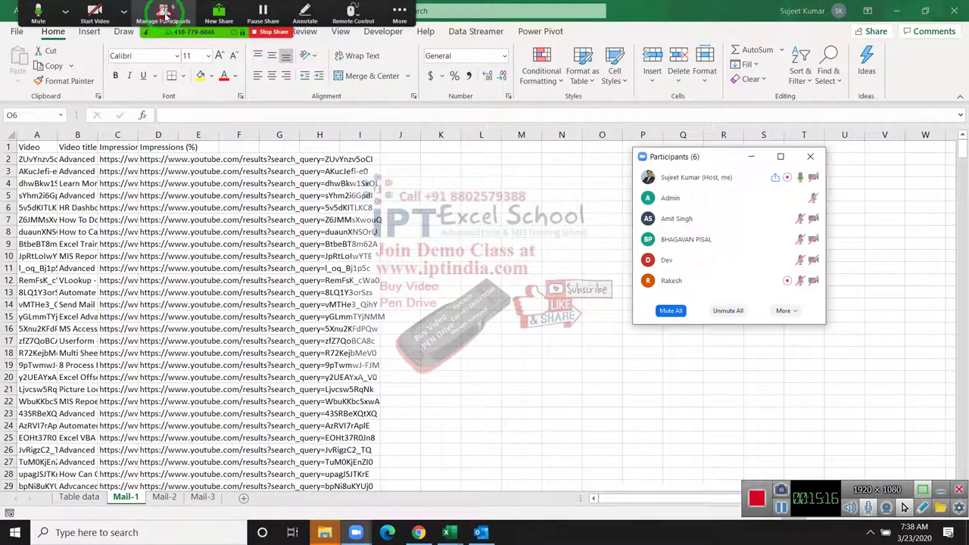
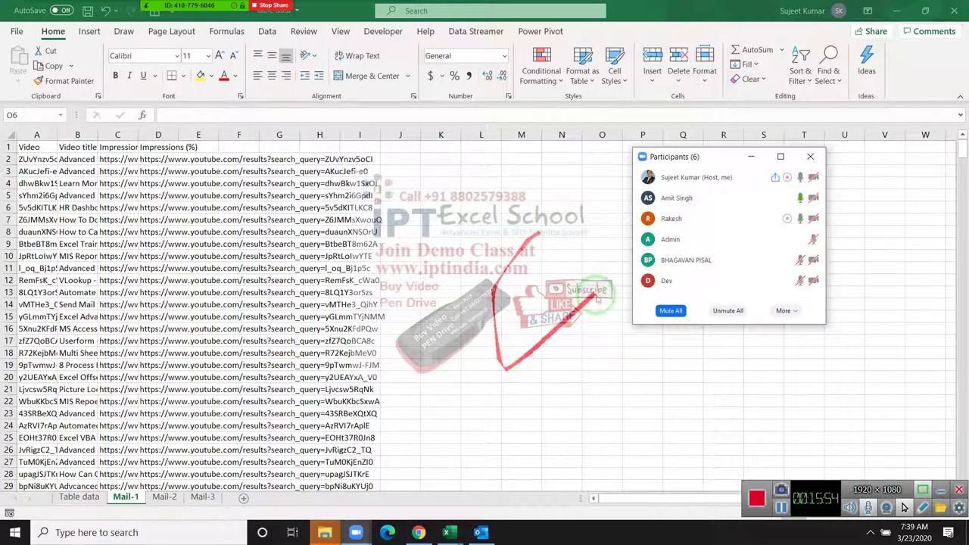
Step: Mute all Zoom participants, then autofit Table data columns A–M and undo it
click(671, 311)
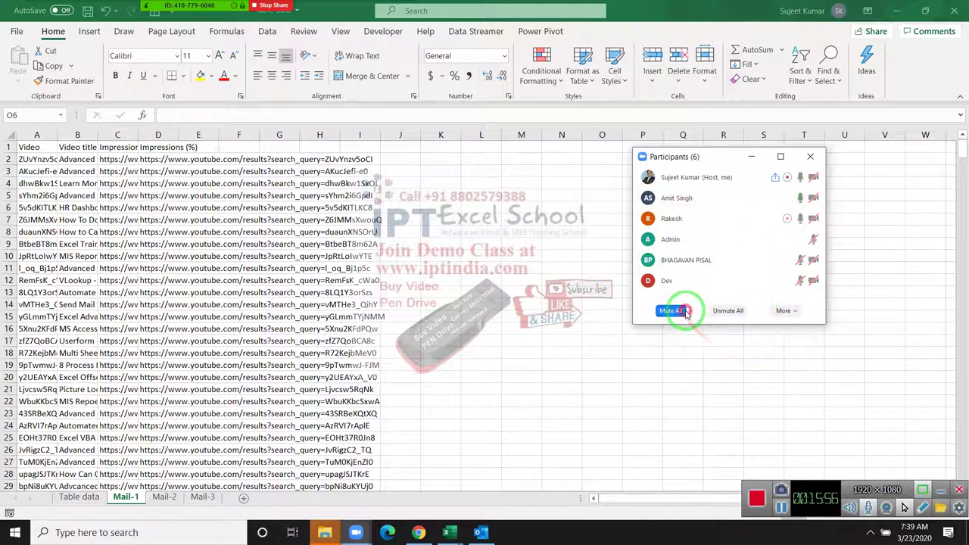
click(520, 293)
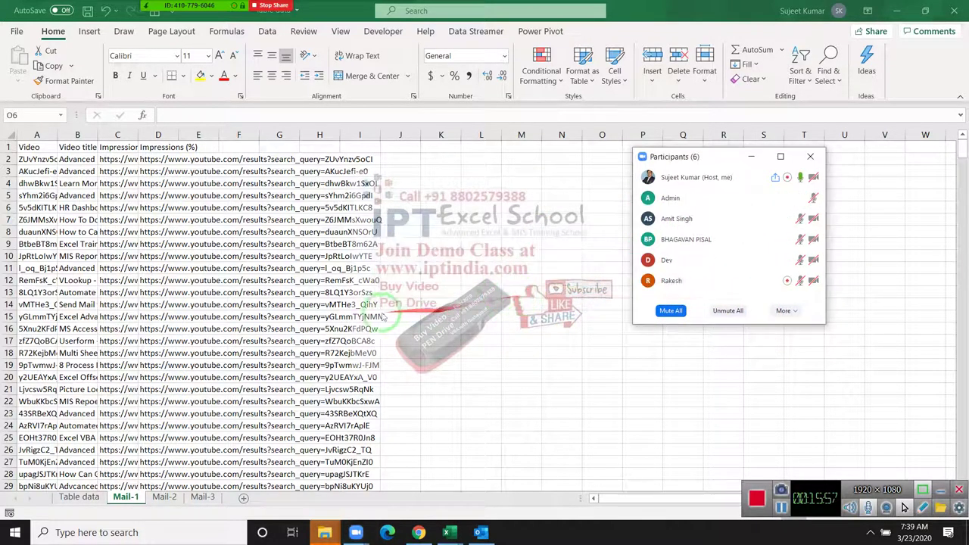
click(79, 496)
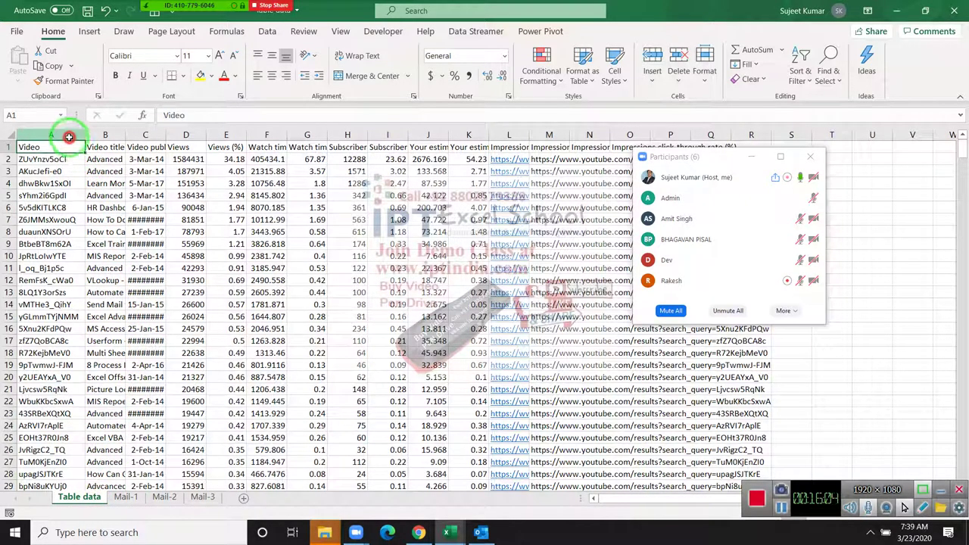
drag(68, 135, 546, 116)
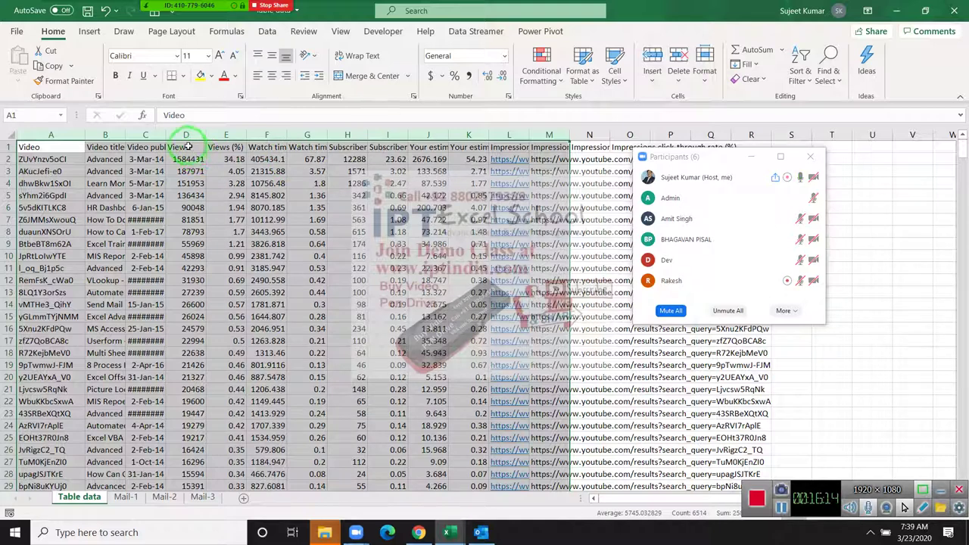
double_click(169, 136)
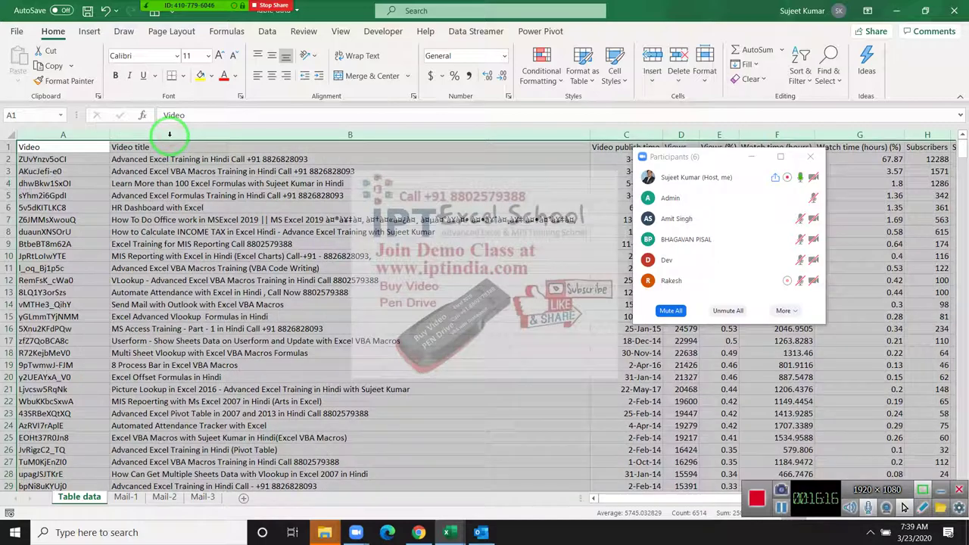
click(169, 136)
key(ctrl+z)
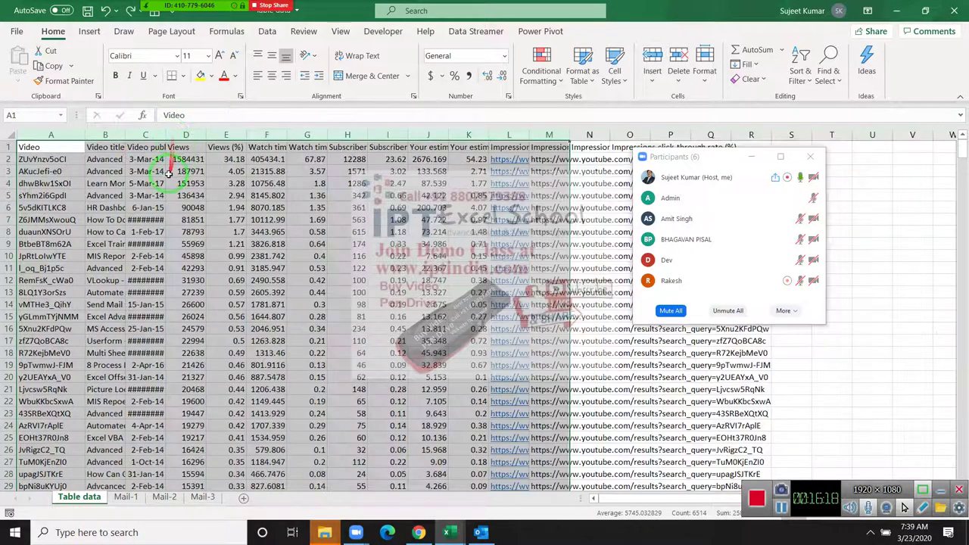
click(157, 185)
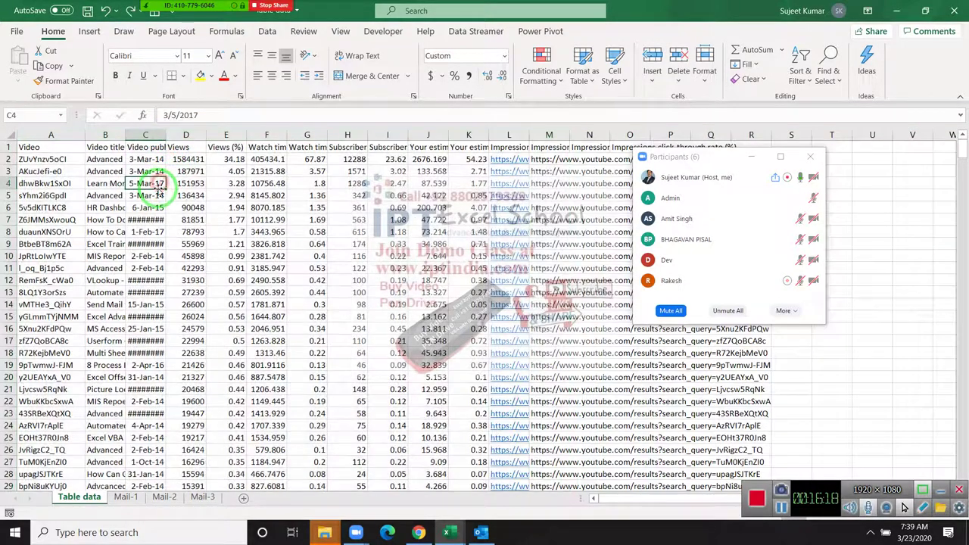
Step: Review the columns on Mail-1 (A–C), Mail-2 (A–D) and Mail-3 (A–I)
click(126, 497)
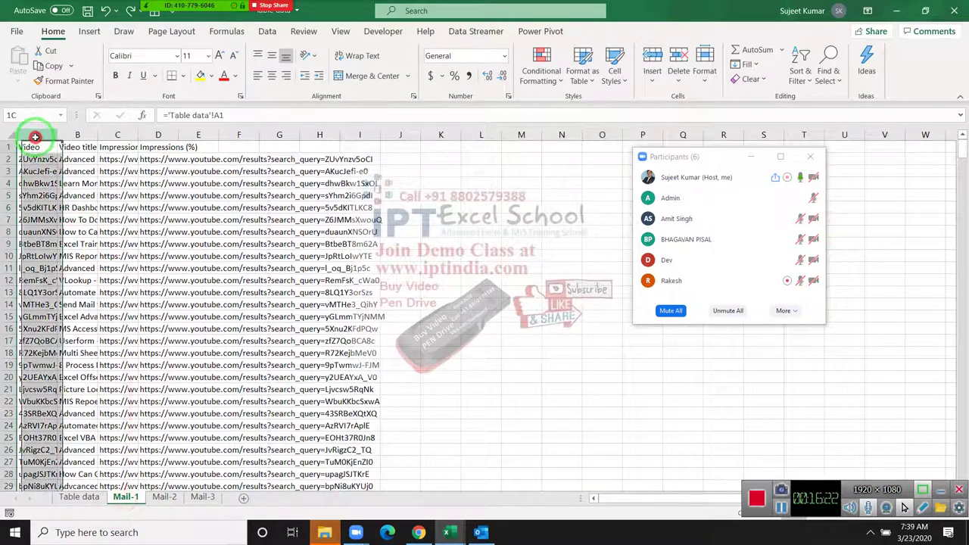
drag(30, 135, 121, 135)
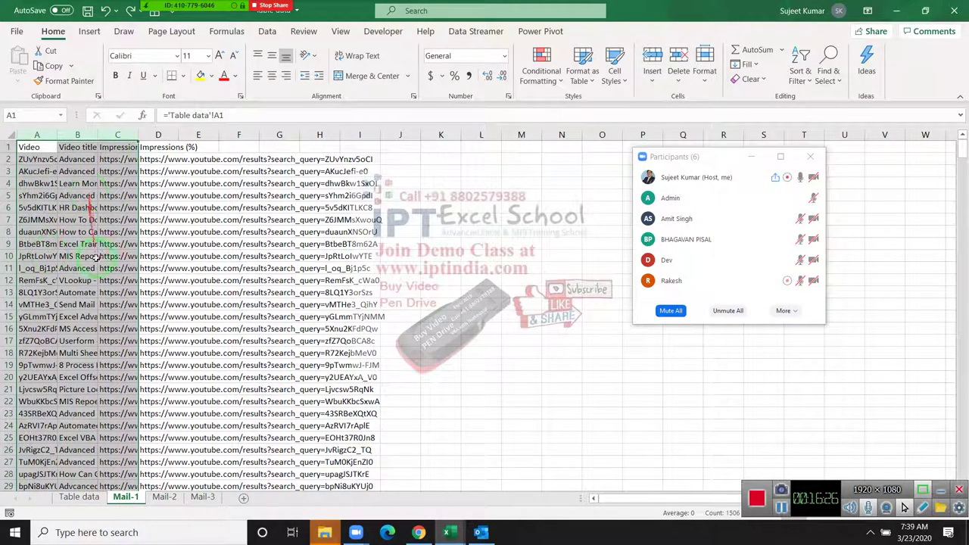
click(164, 497)
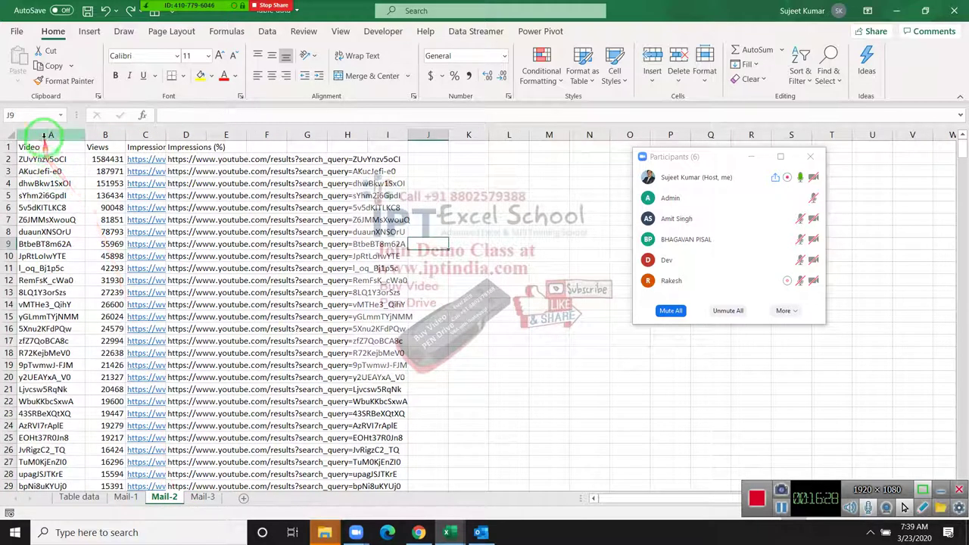
drag(44, 136, 199, 135)
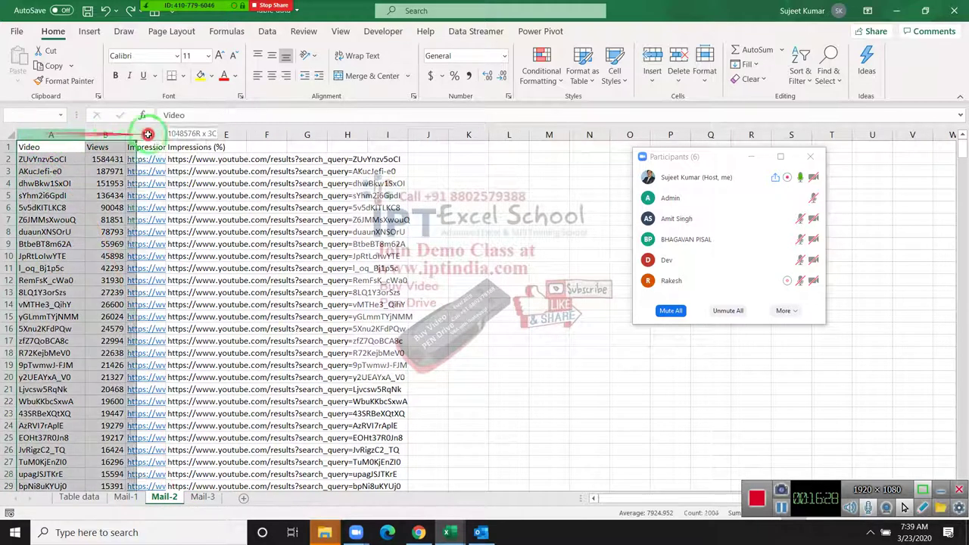
click(203, 497)
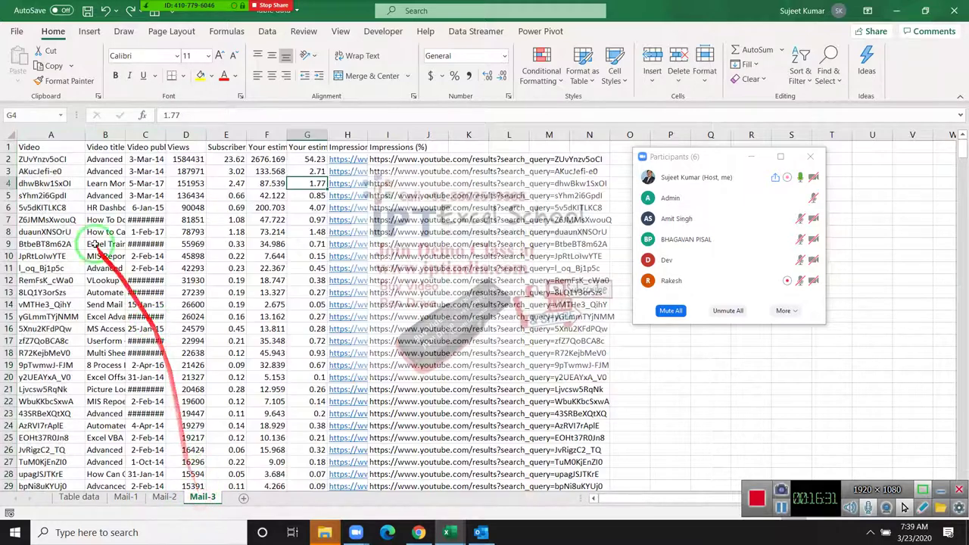
drag(49, 135, 394, 175)
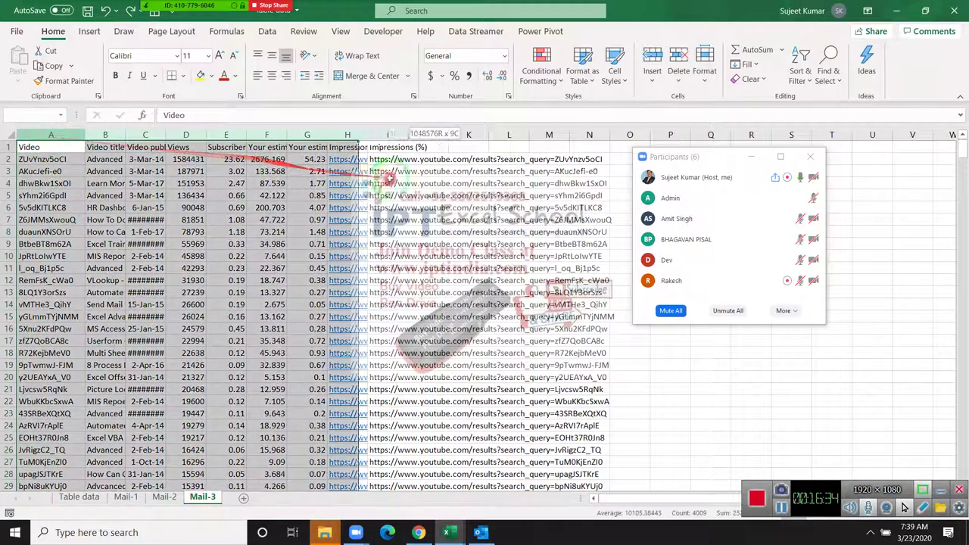
Step: Inspect cell D4 on Mail-2 and Mail-3, finishing on cell A1 of Table data
click(79, 497)
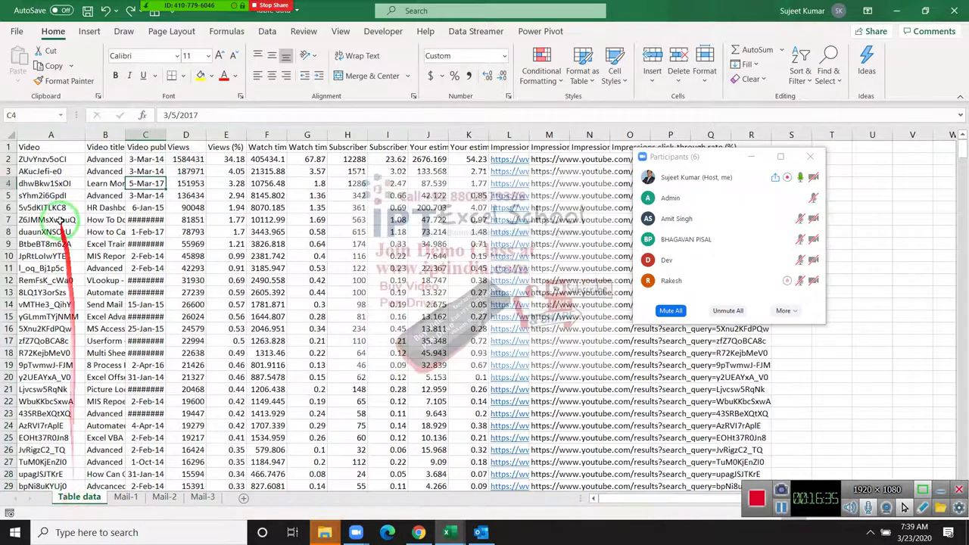
click(14, 136)
click(26, 147)
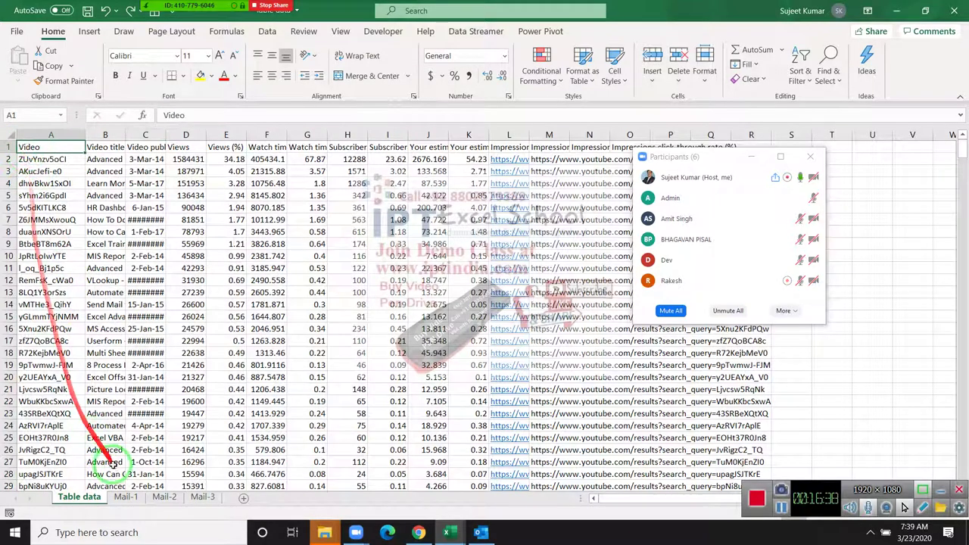
click(165, 498)
click(184, 183)
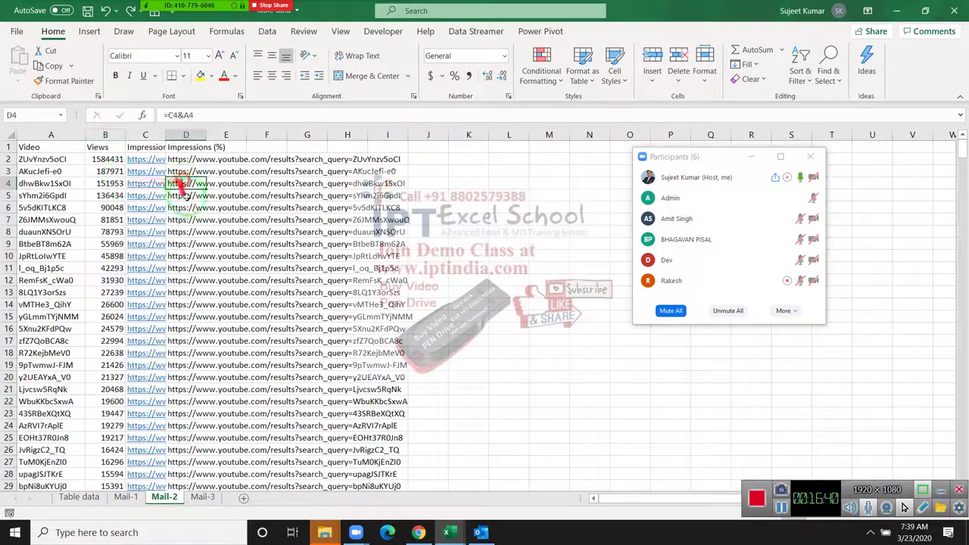
click(202, 497)
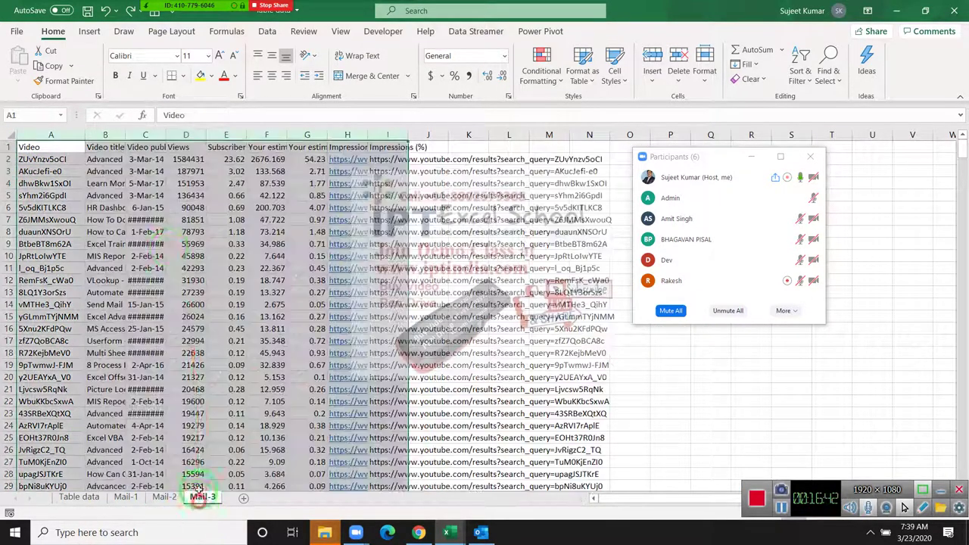
click(113, 184)
click(175, 185)
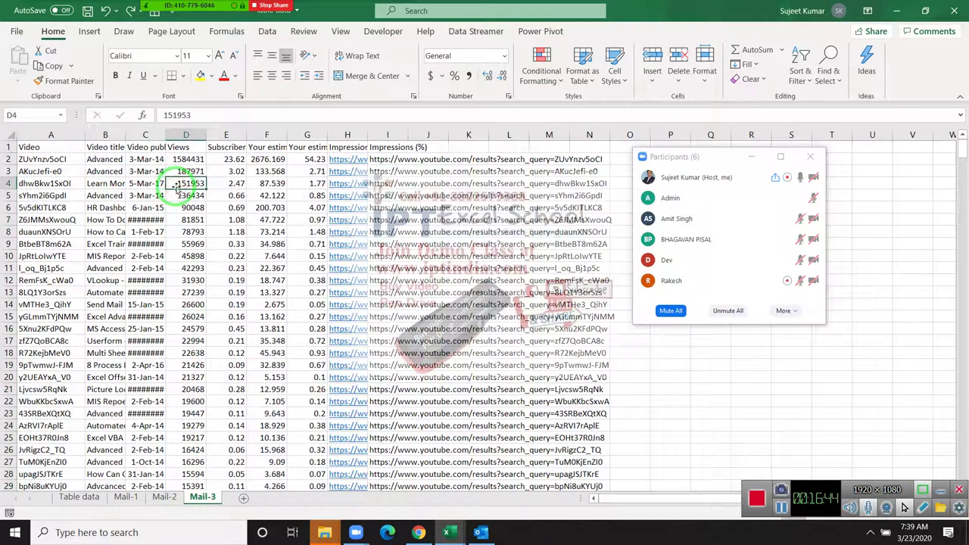
click(82, 499)
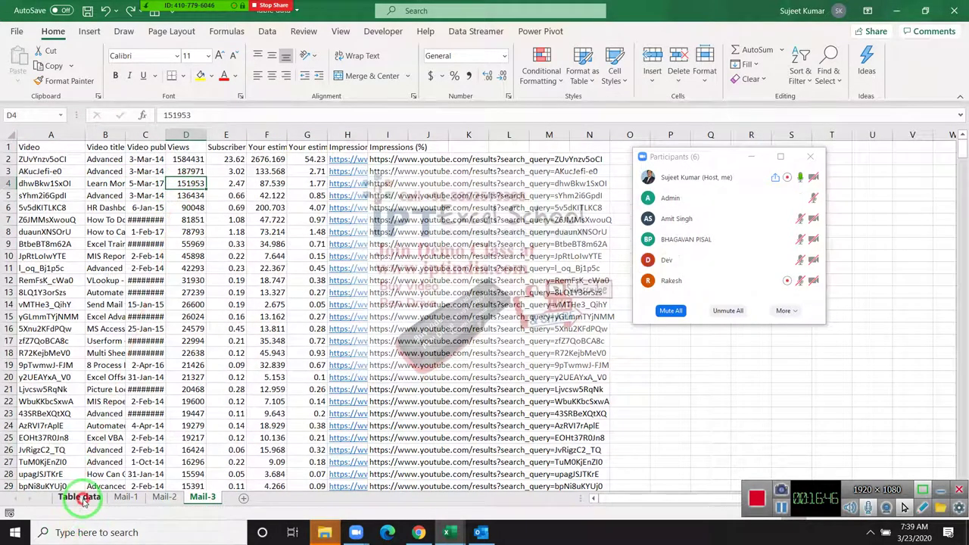
click(25, 144)
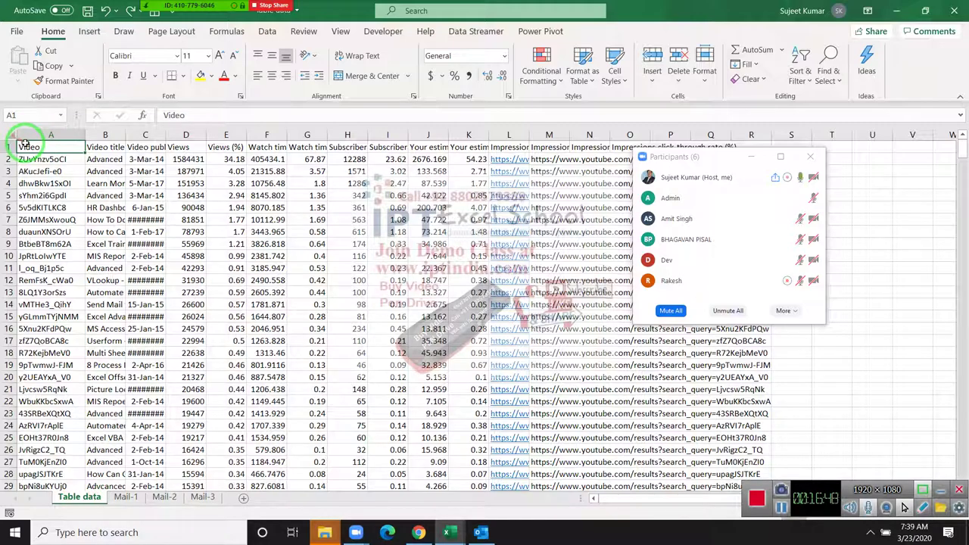
Step: Copy the Table data range A1:O502 and paste it as links into Mail-3 at A1
key(ctrl+shift+Right)
key(ctrl+shift+Down)
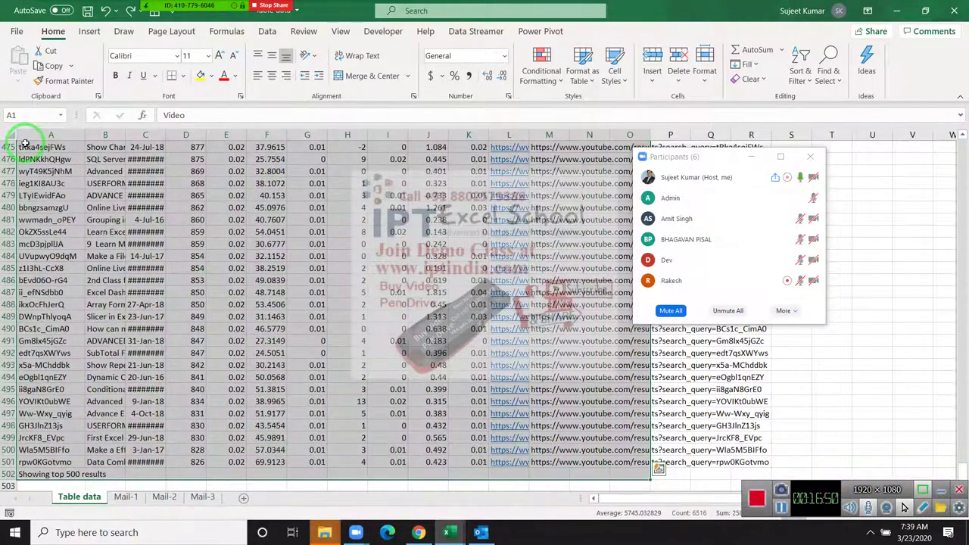
key(ctrl+c)
click(205, 497)
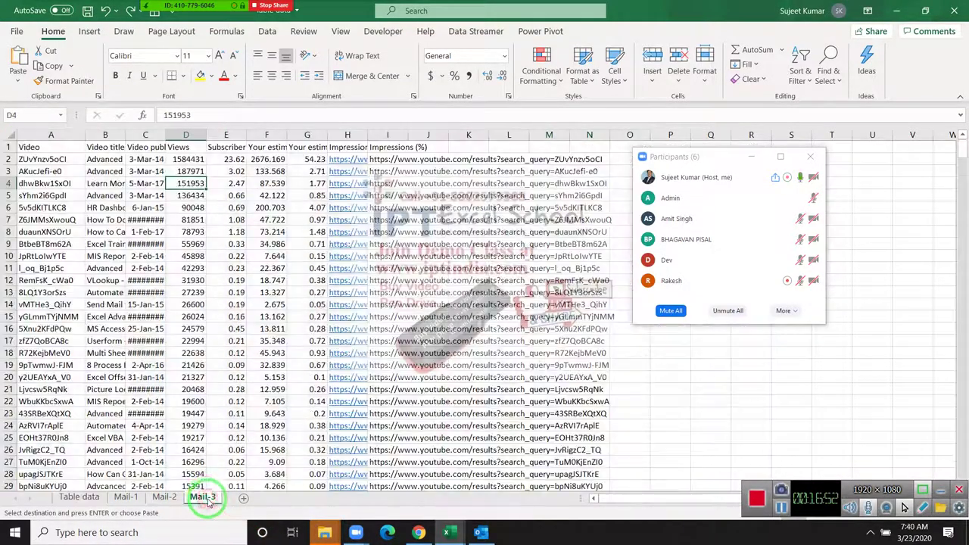
click(47, 147)
right_click(51, 146)
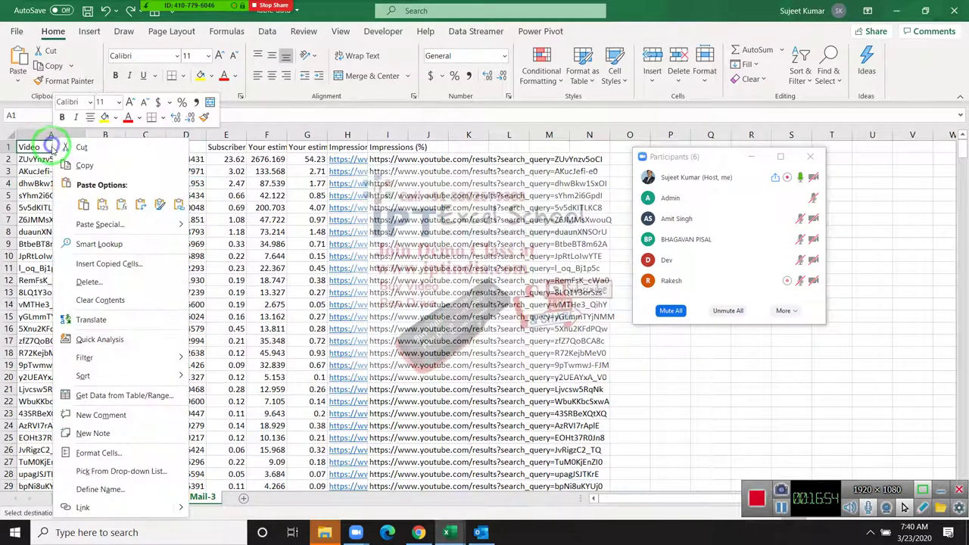
click(90, 224)
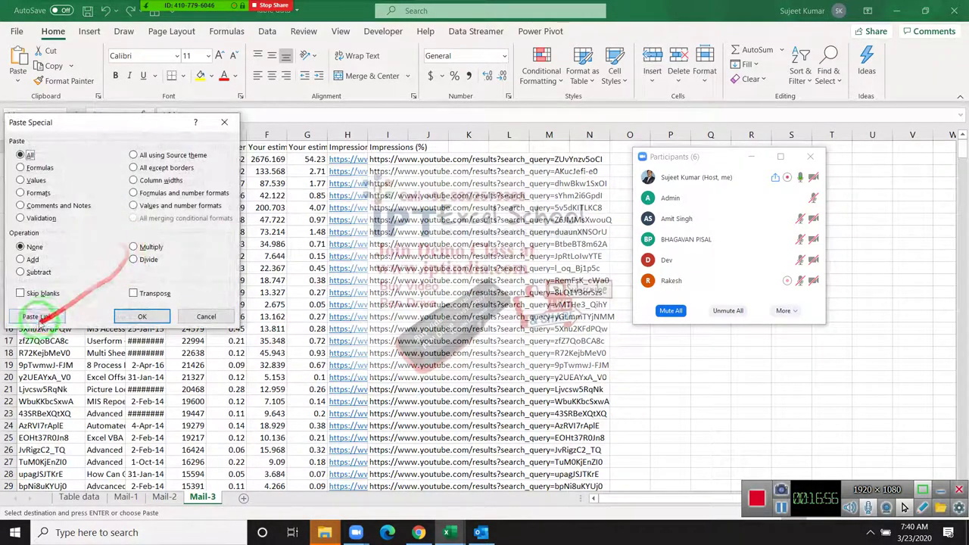
click(38, 318)
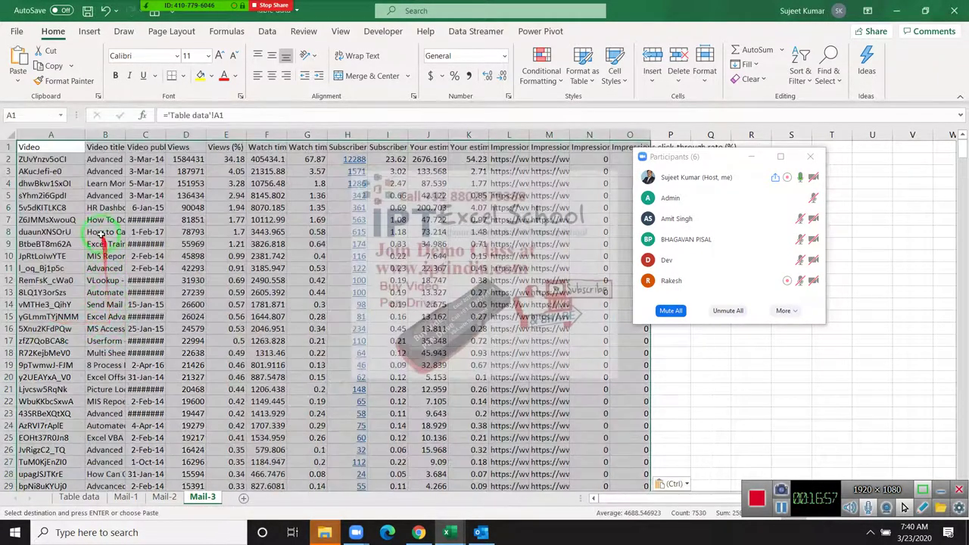
Step: Delete columns E through J from Mail-3 and check the link formula in F3
click(67, 495)
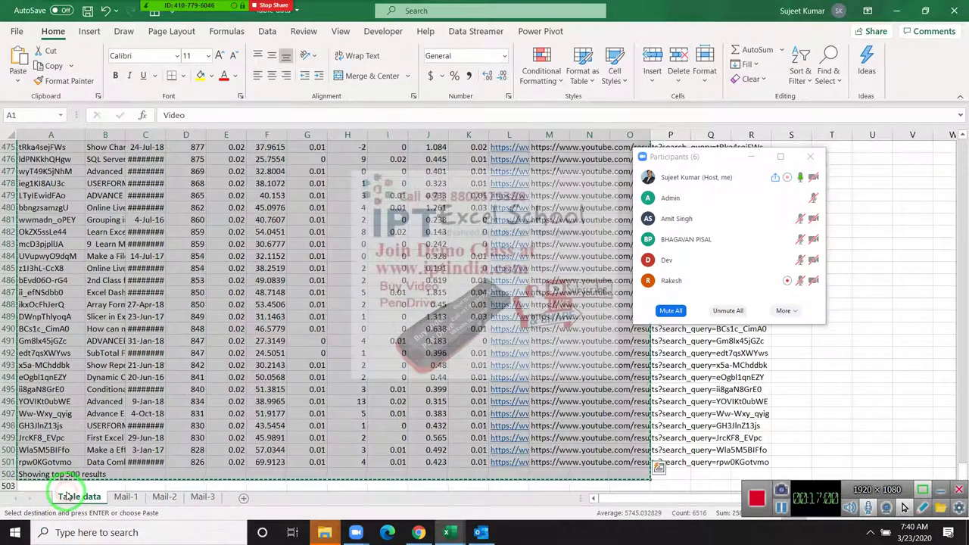
click(202, 496)
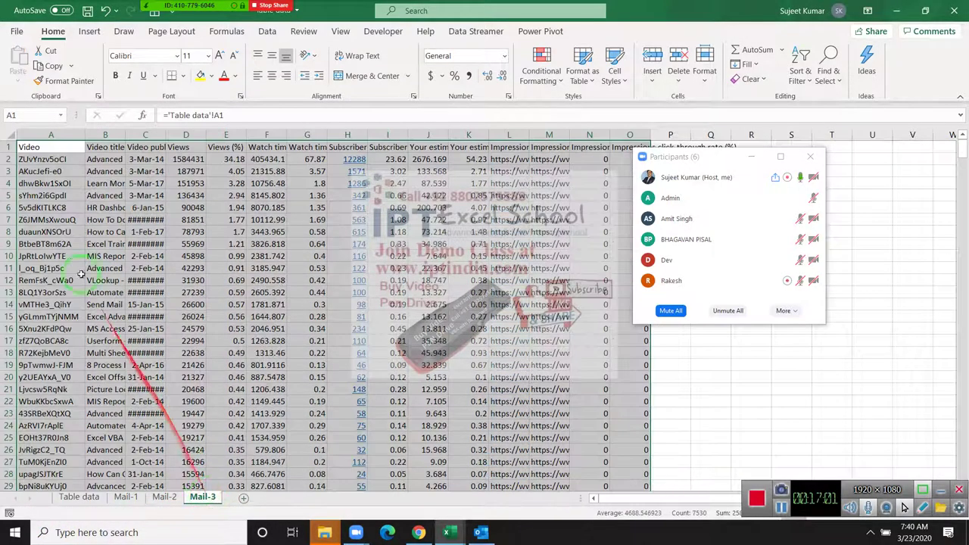
click(65, 256)
drag(225, 134, 411, 136)
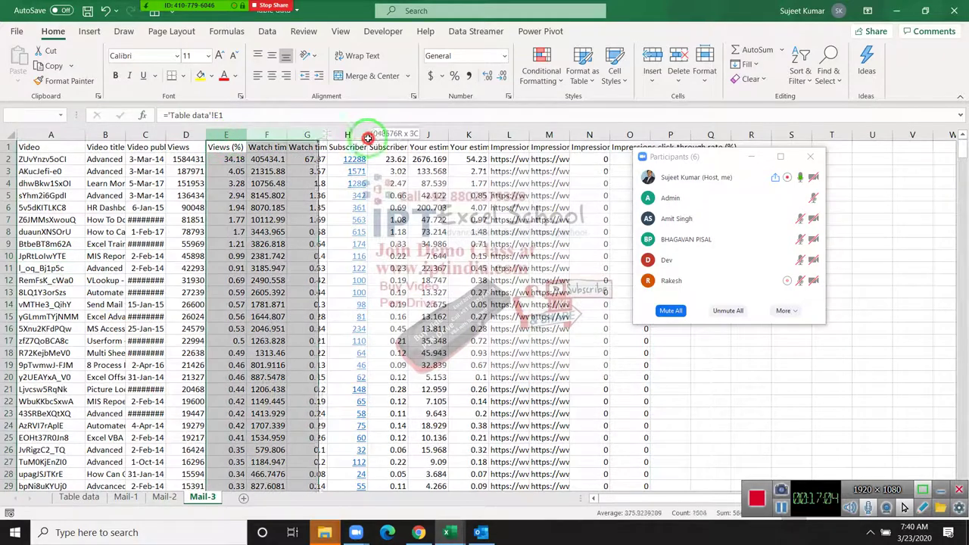
key(ctrl+minus)
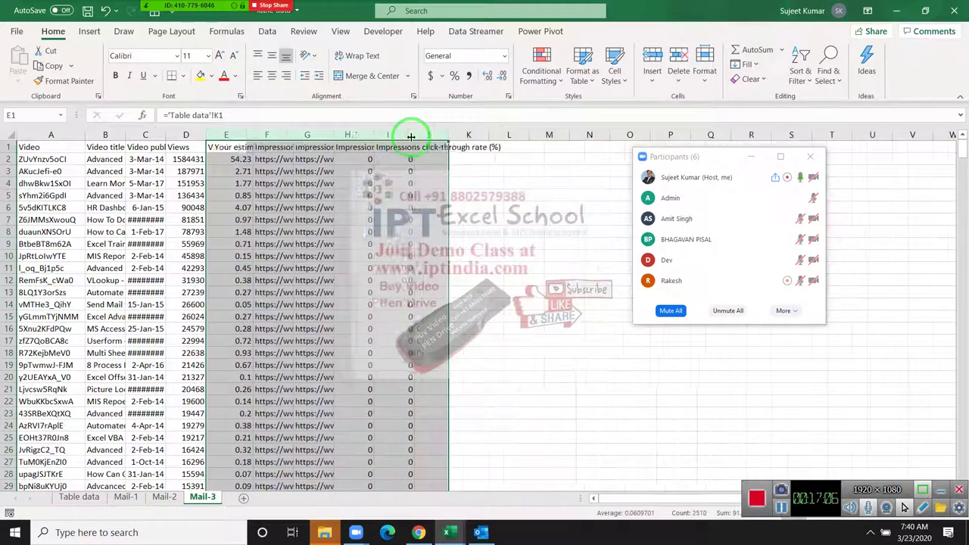
click(280, 168)
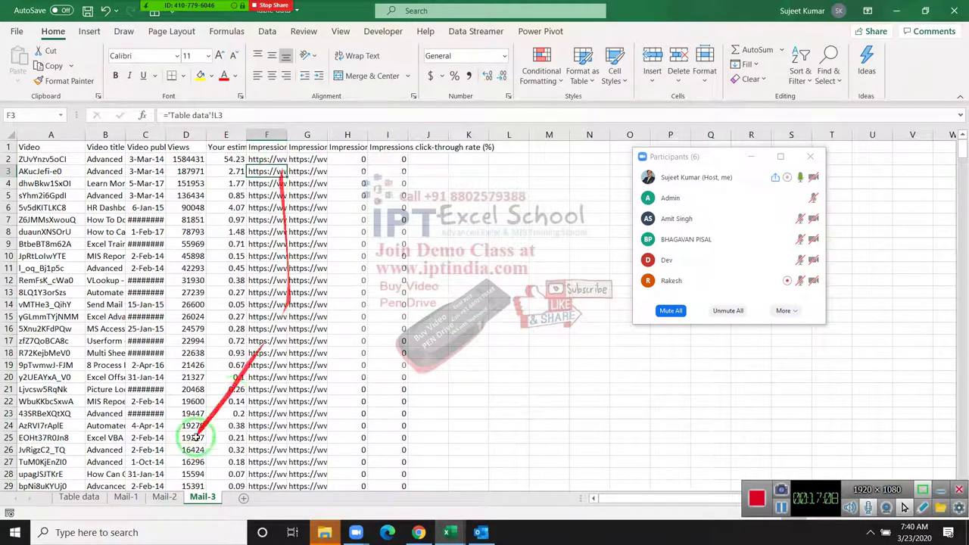
Step: Group Mail-2 with Mail-3, then clear the selection and return to the top of Table data
ctrl+click(175, 498)
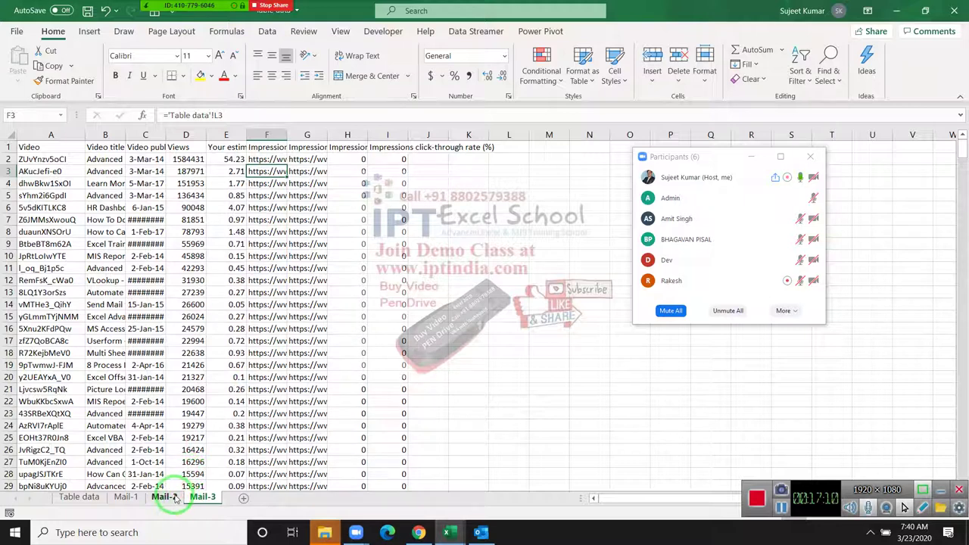
click(80, 497)
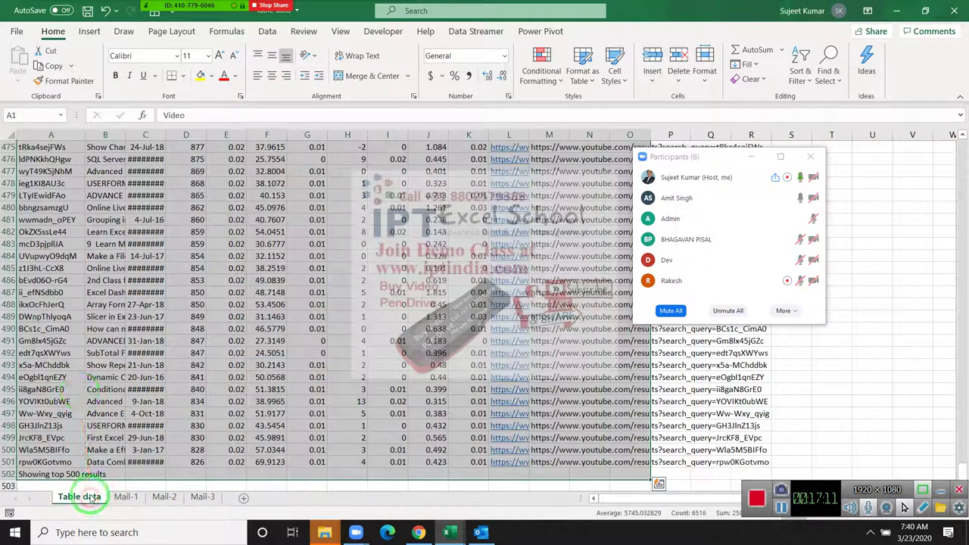
click(96, 255)
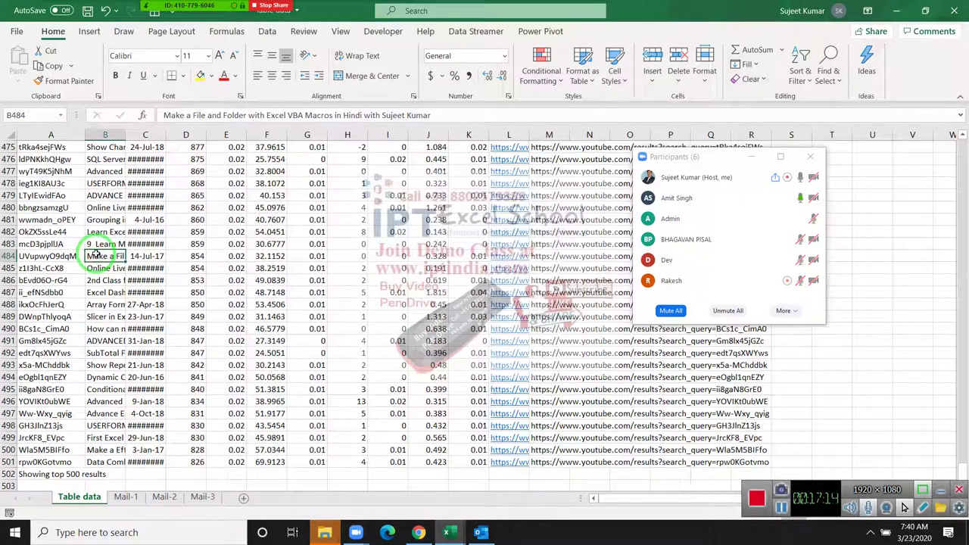
key(ctrl+Up)
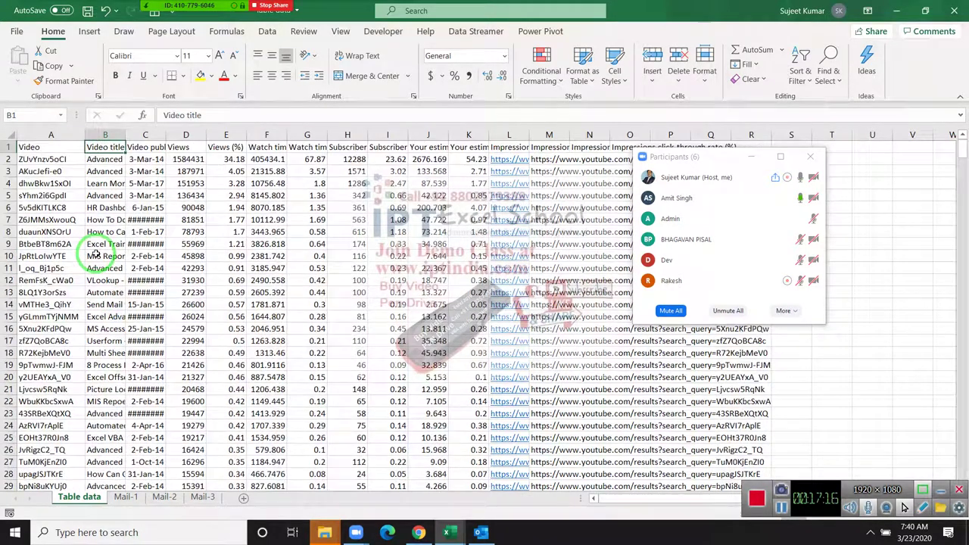
click(201, 499)
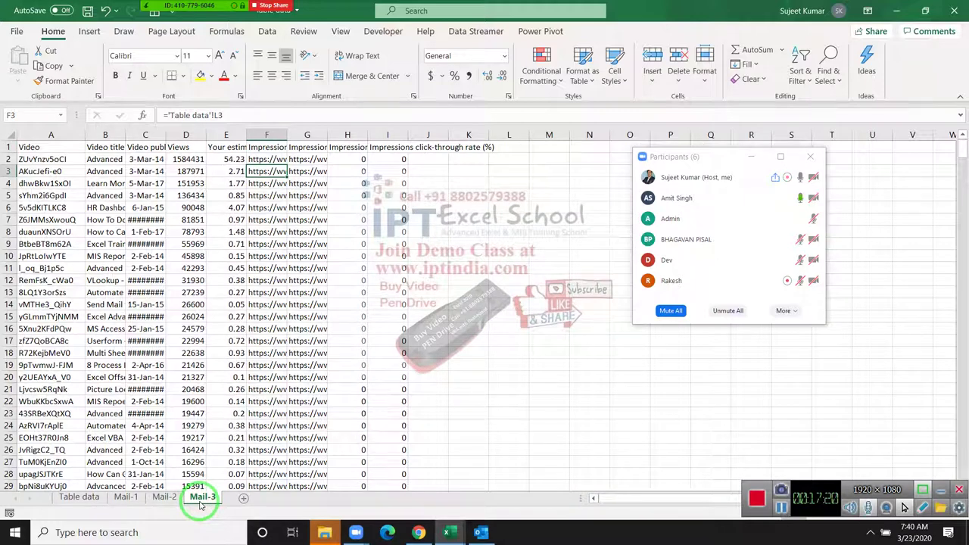
click(89, 497)
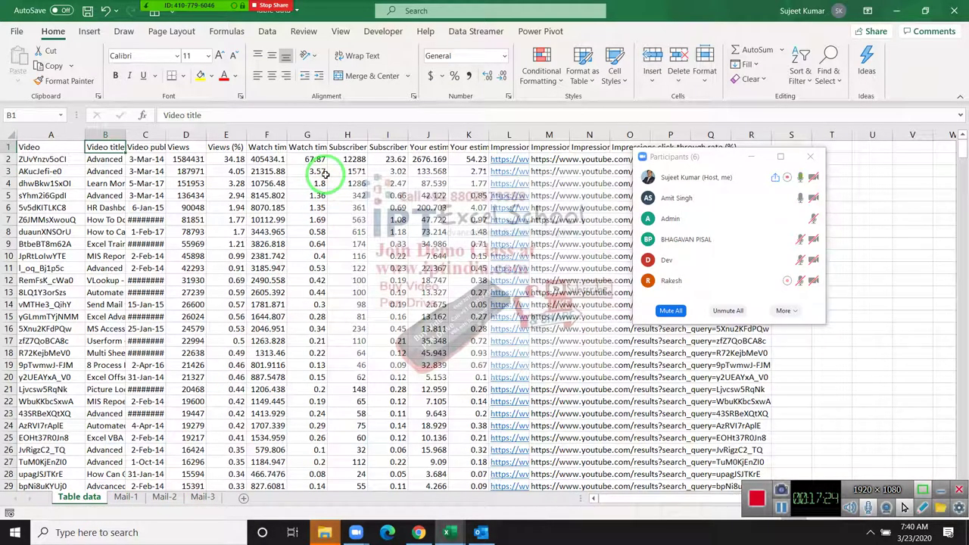
Step: Check the link formulas in Mail-3 cell E4 and Mail-1 cell B17
click(202, 497)
click(223, 183)
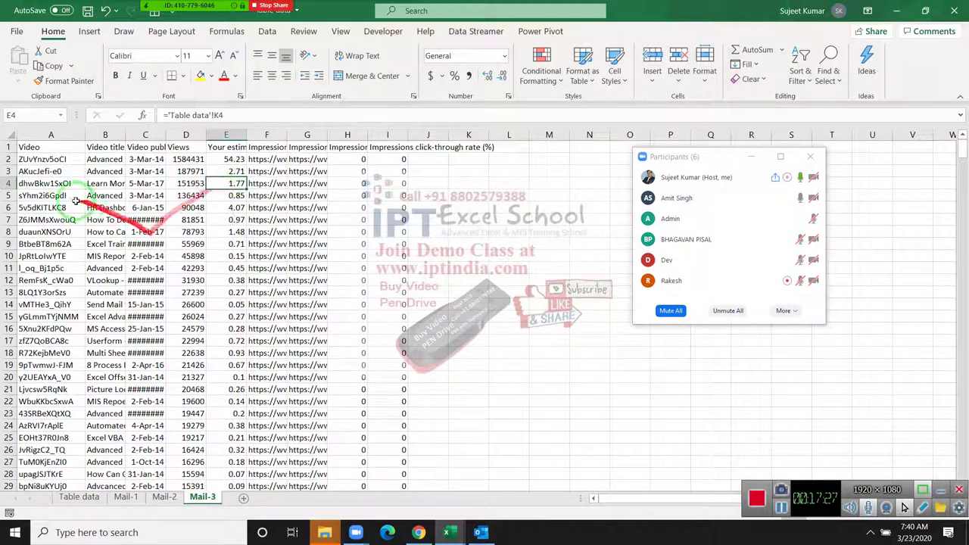
click(60, 183)
click(234, 184)
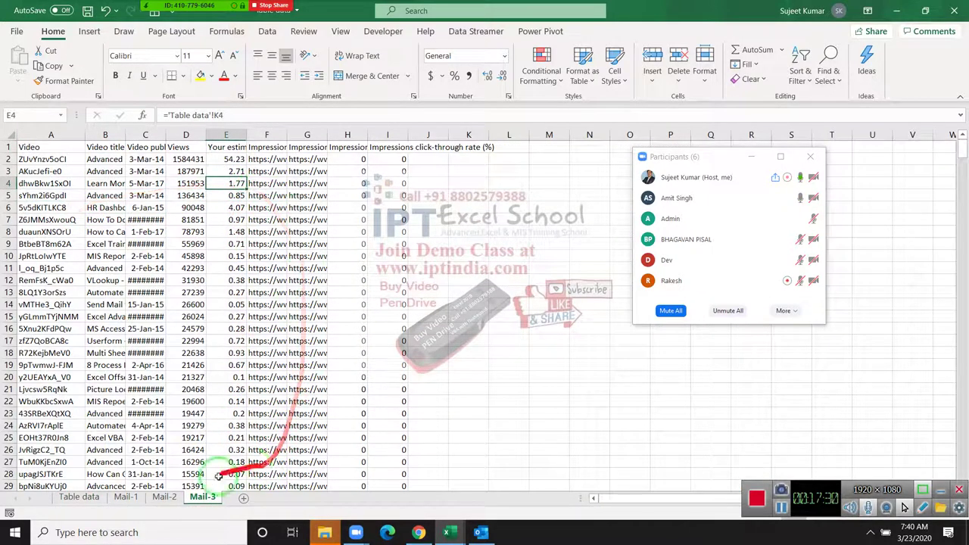
click(126, 497)
click(216, 365)
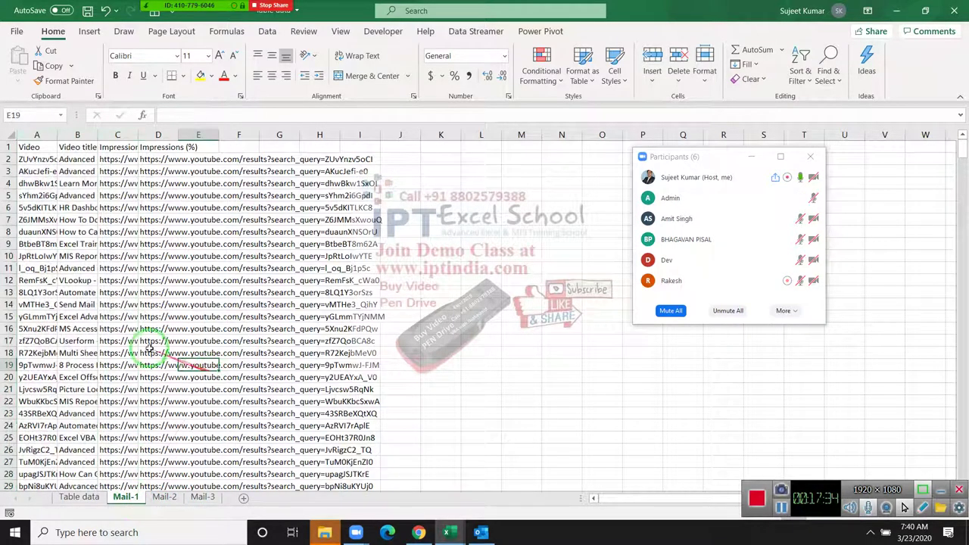
click(77, 340)
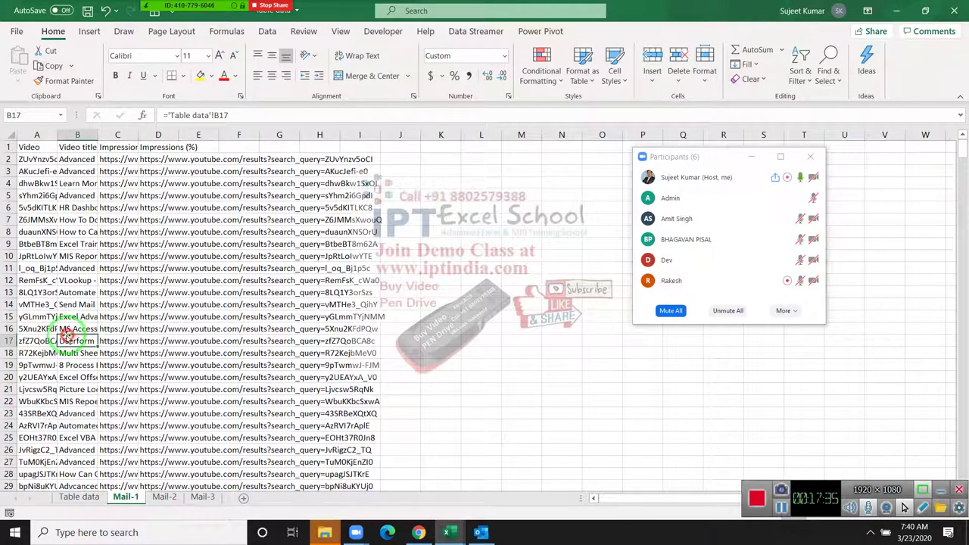
Step: Copy the Mail-1 sheet into a new book using Move or Copy with Create a copy
right_click(127, 502)
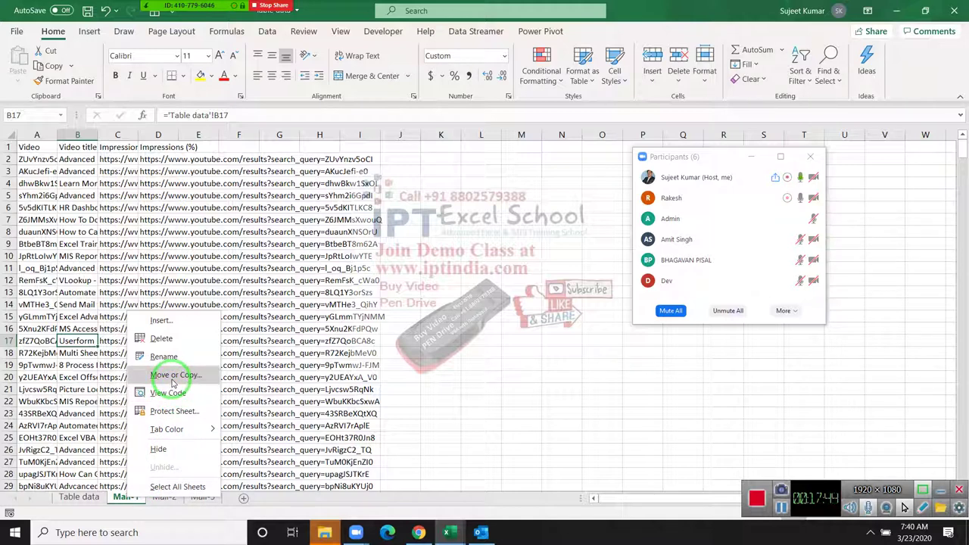
click(172, 377)
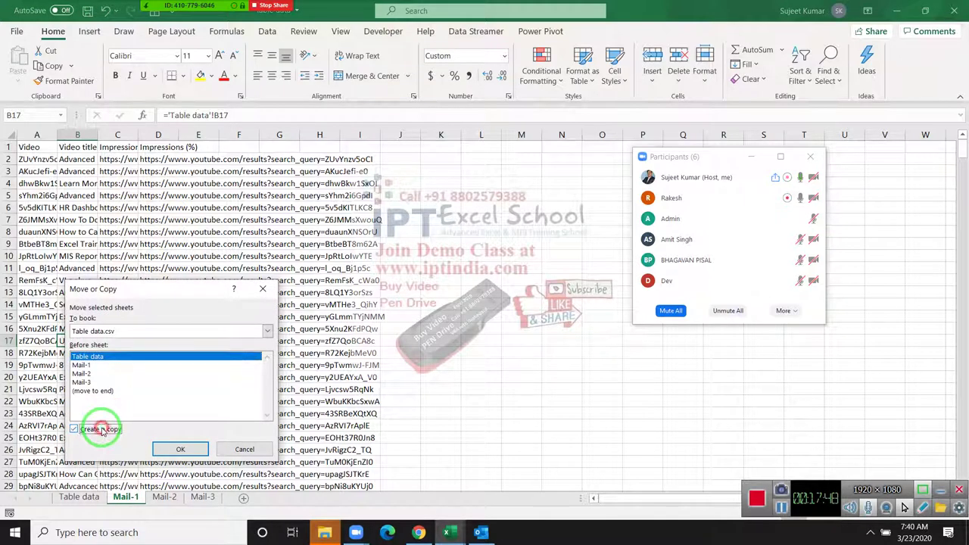
click(125, 331)
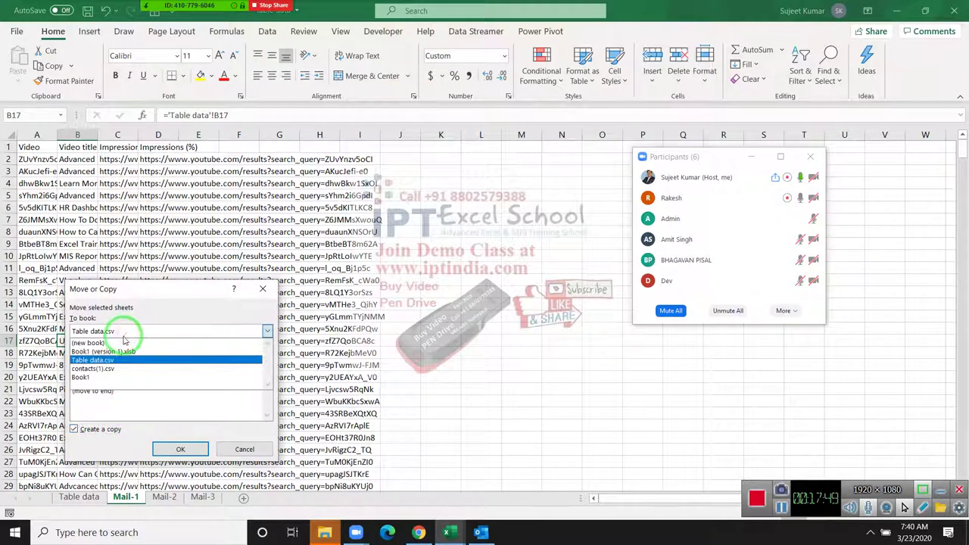
click(121, 343)
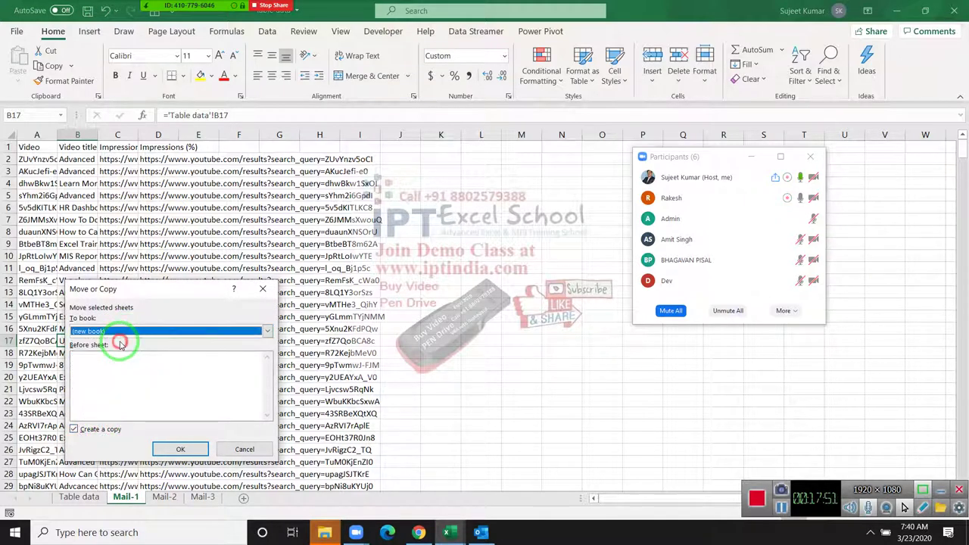
click(190, 452)
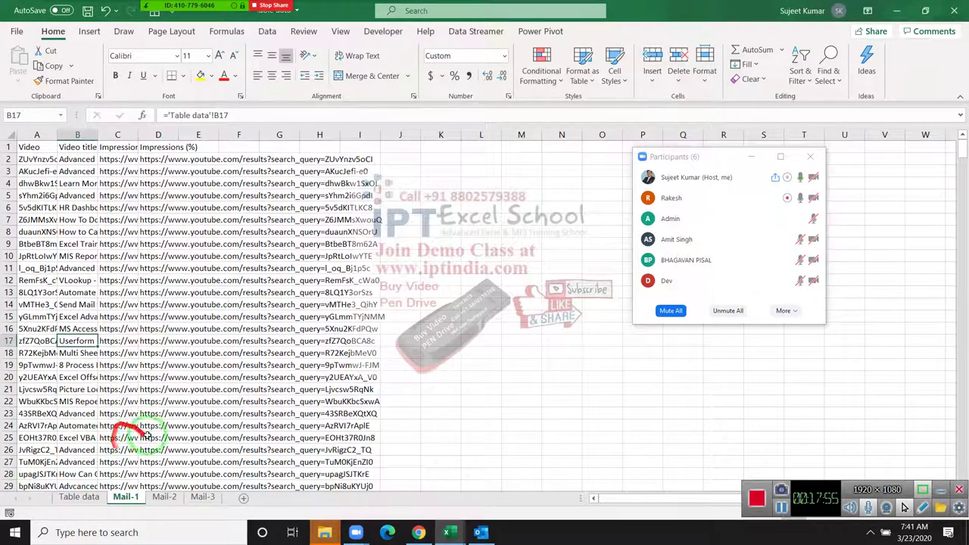
drag(176, 466, 178, 369)
Step: Inspect the external link formula in cell D6 without changing it
click(161, 206)
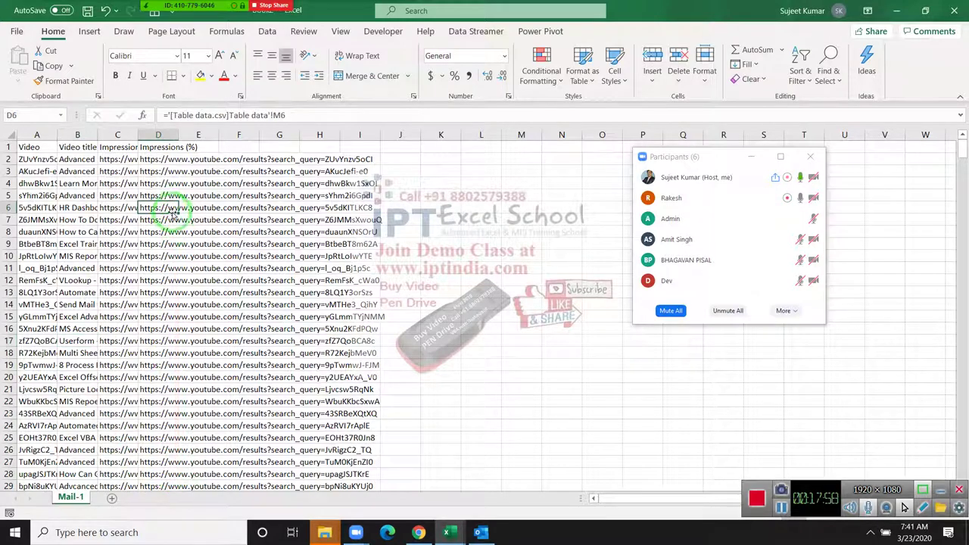
scroll(147, 242, down, 5)
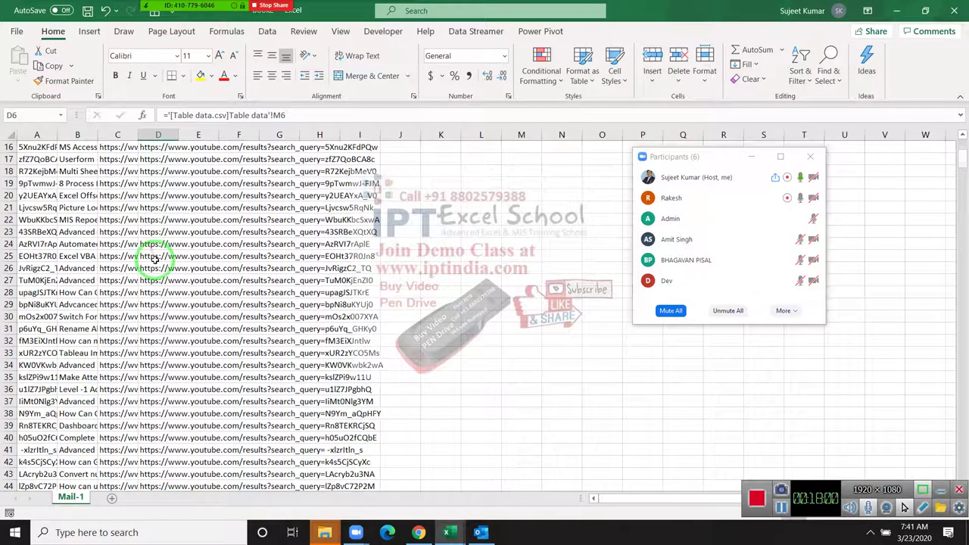
scroll(167, 220, up, 5)
click(185, 120)
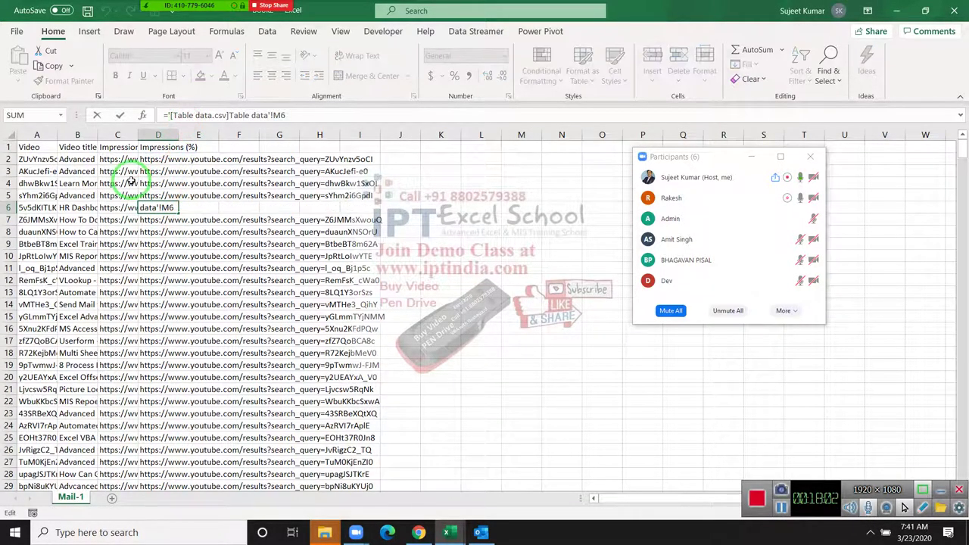
key(Escape)
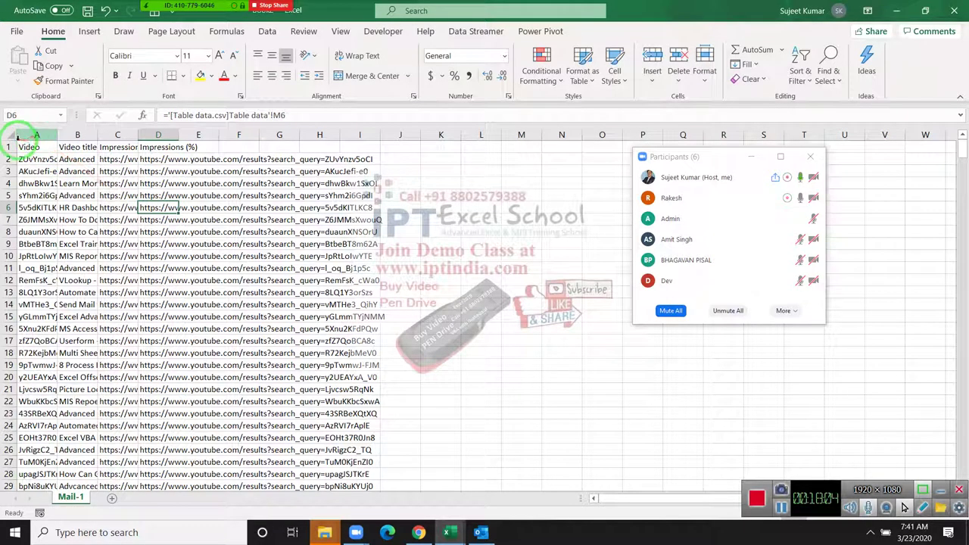
Step: Paste the whole sheet over itself as values only, so D8 holds a plain URL
click(10, 140)
key(ctrl+c)
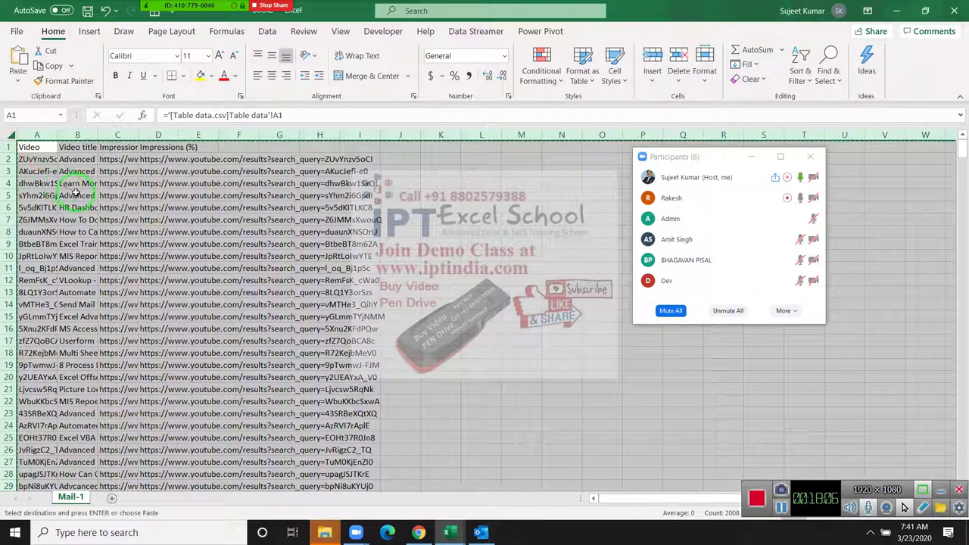
right_click(65, 189)
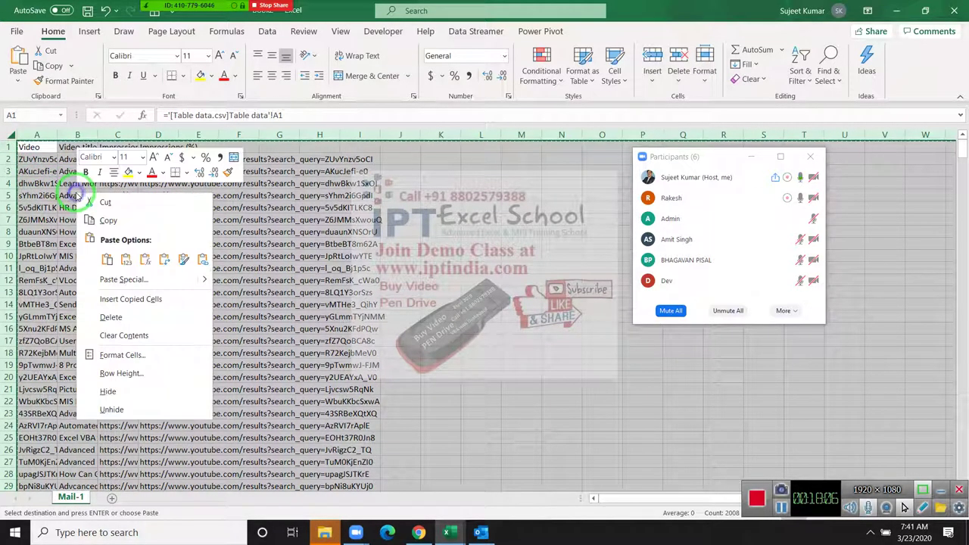
click(142, 280)
click(55, 230)
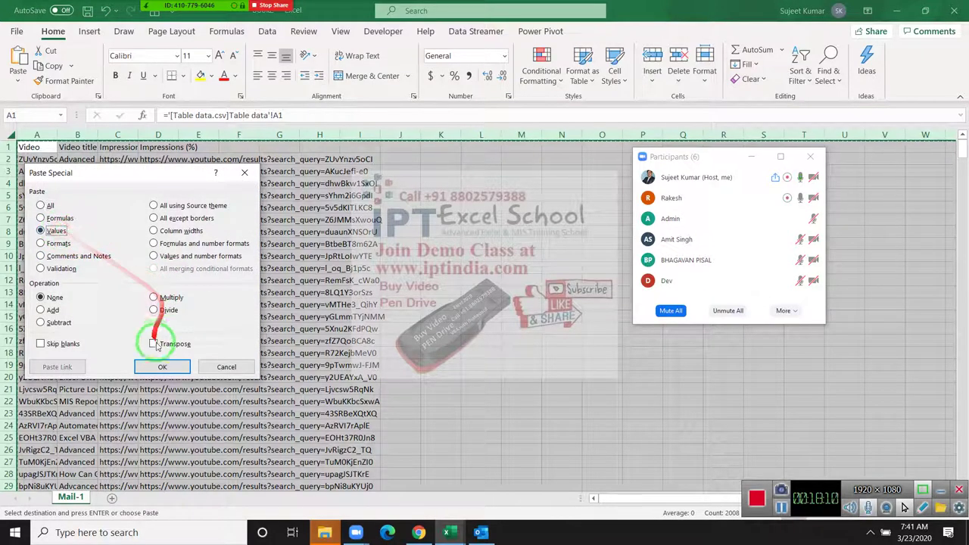
click(162, 366)
click(136, 242)
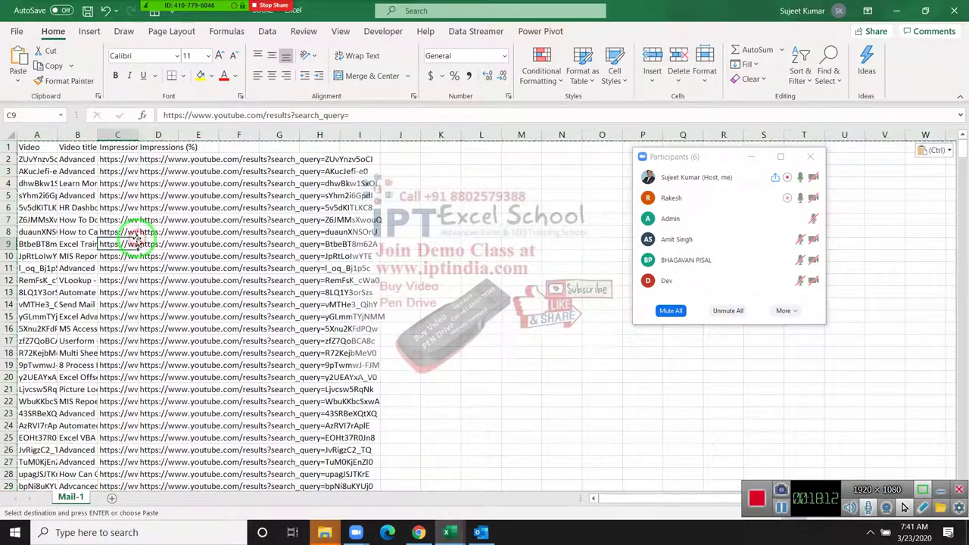
key(Escape)
click(174, 233)
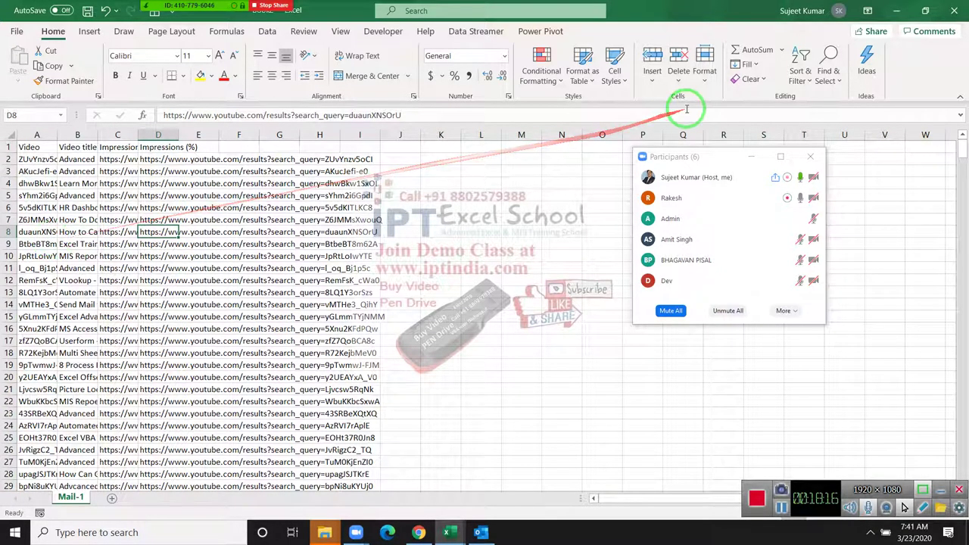
Step: Close the copied workbook without saving, then open and cancel Move or Copy for Mail-1
drag(958, 9, 182, 265)
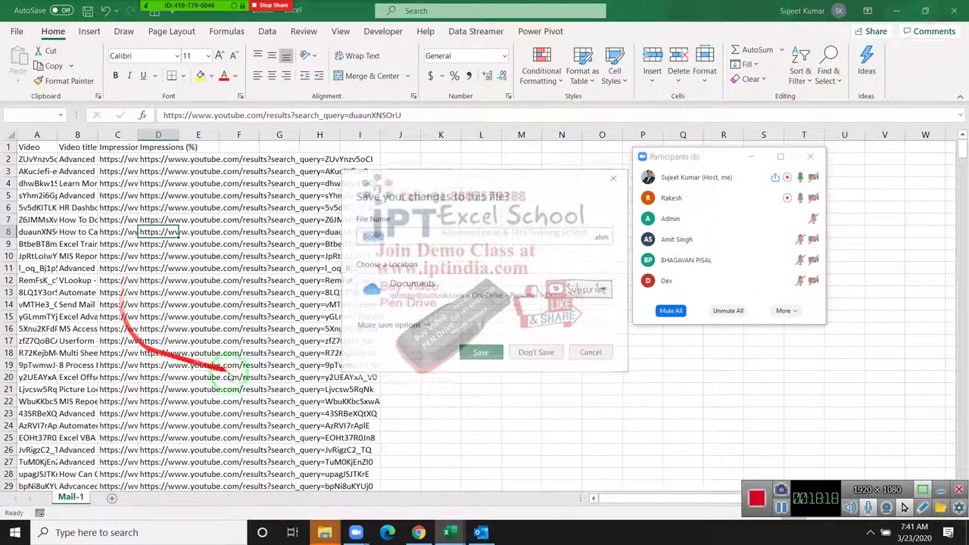
click(541, 351)
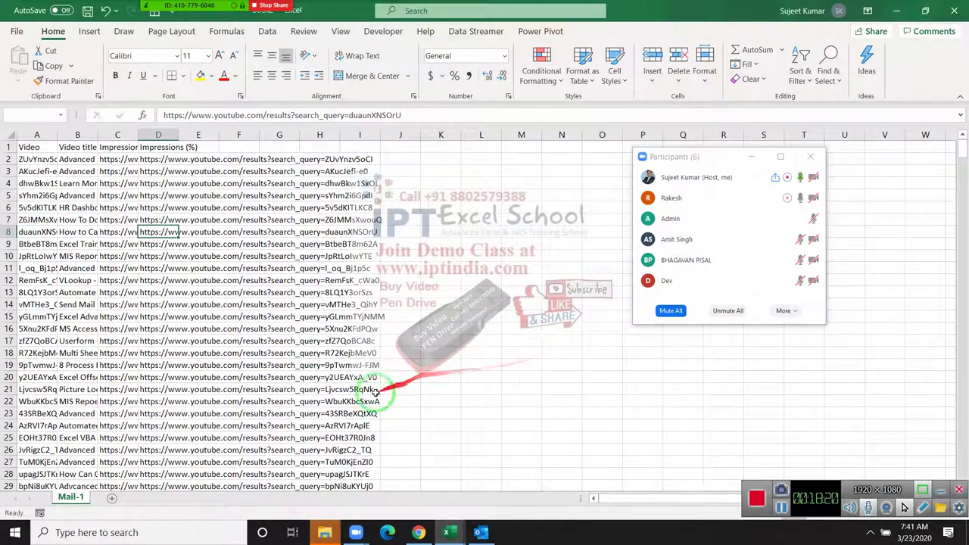
drag(325, 446, 915, 41)
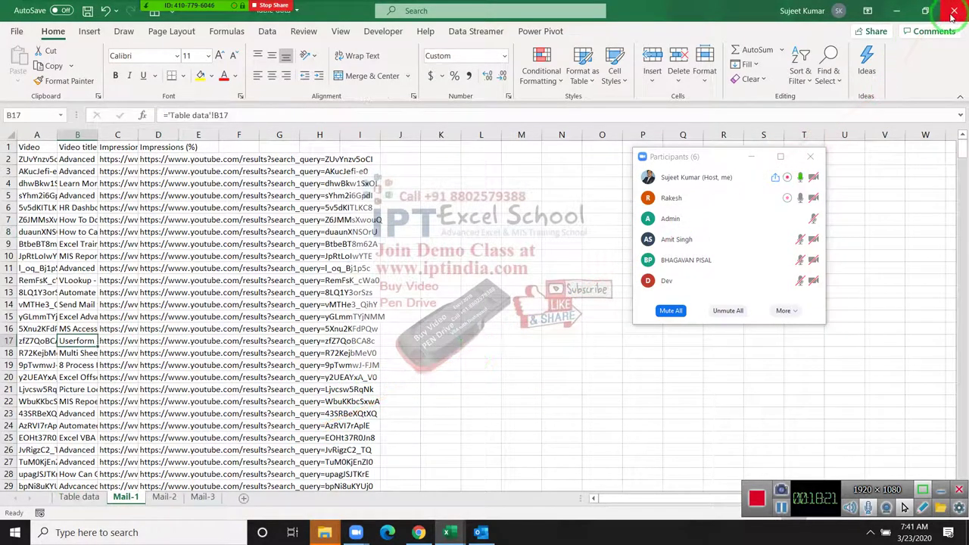
drag(943, 20, 174, 320)
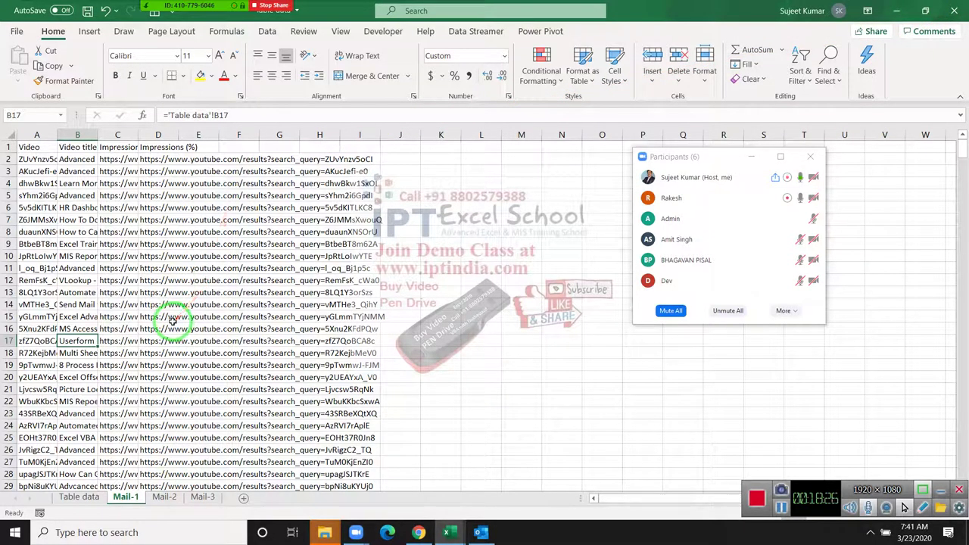
right_click(128, 497)
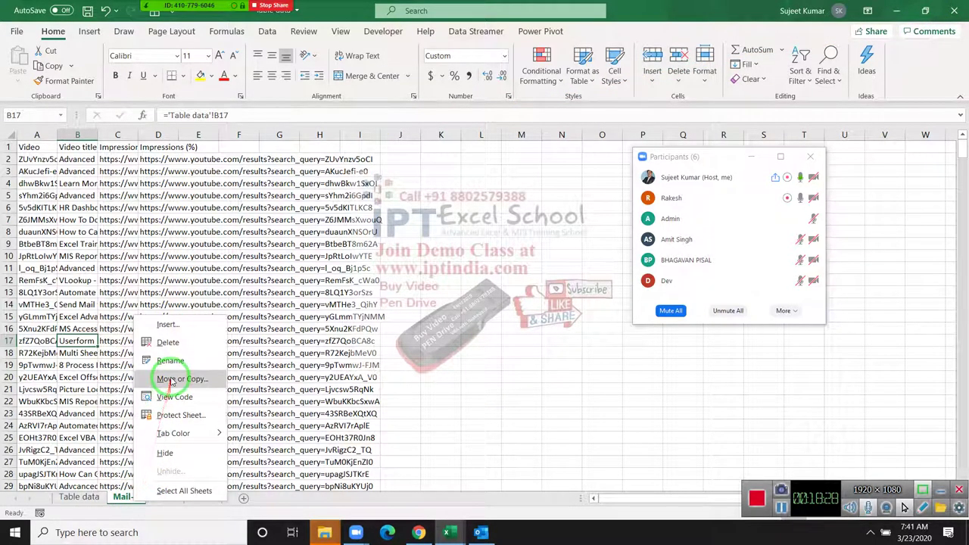
click(171, 380)
key(Escape)
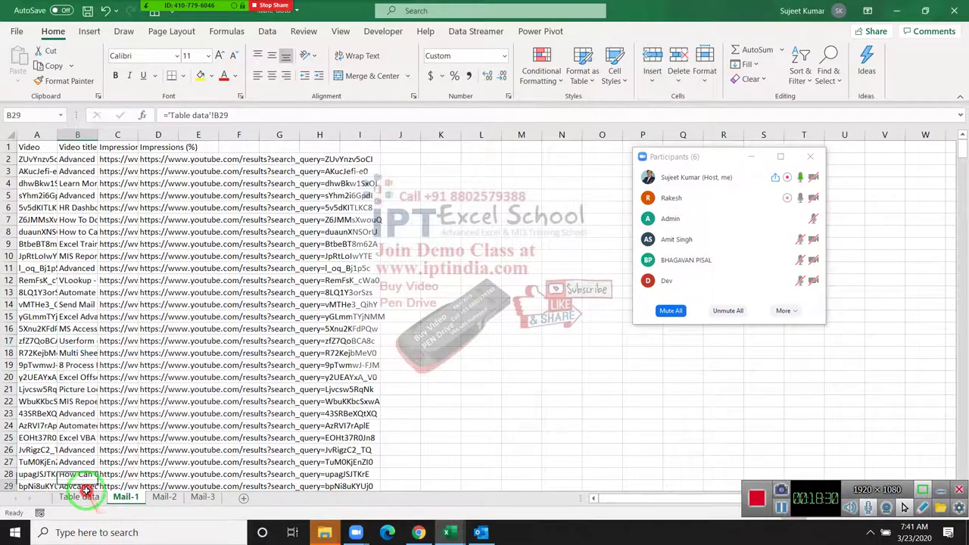
Step: Browse Table data and Mail-1, then select header cells A1:C1 on Mail-2
drag(76, 492, 215, 344)
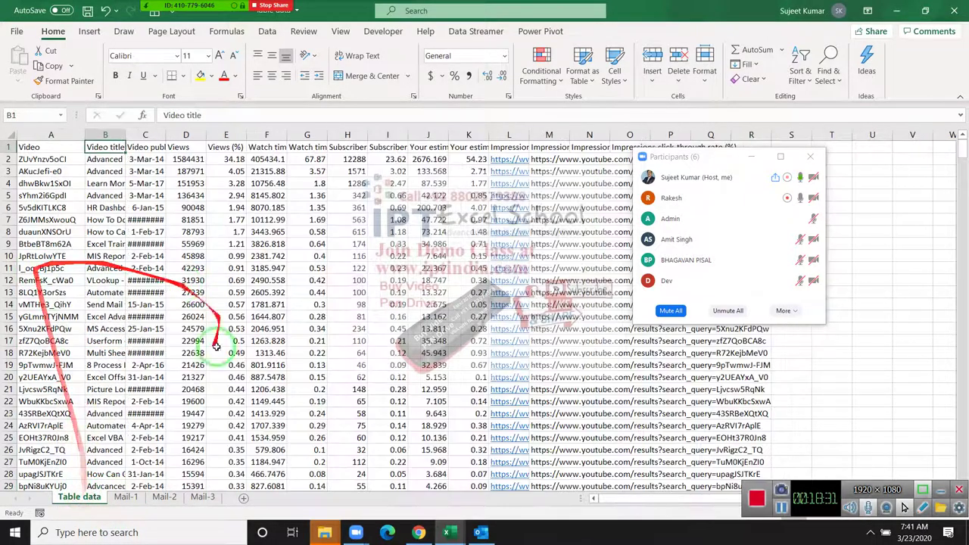
click(125, 496)
mouse_move(109, 160)
mouse_down()
mouse_move(244, 162)
mouse_move(65, 454)
mouse_up()
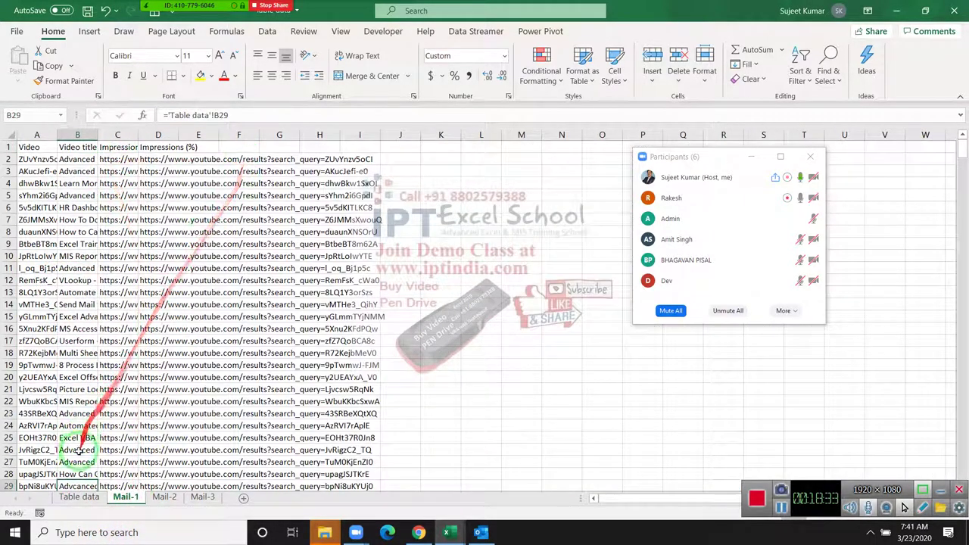
click(164, 497)
drag(164, 497, 240, 292)
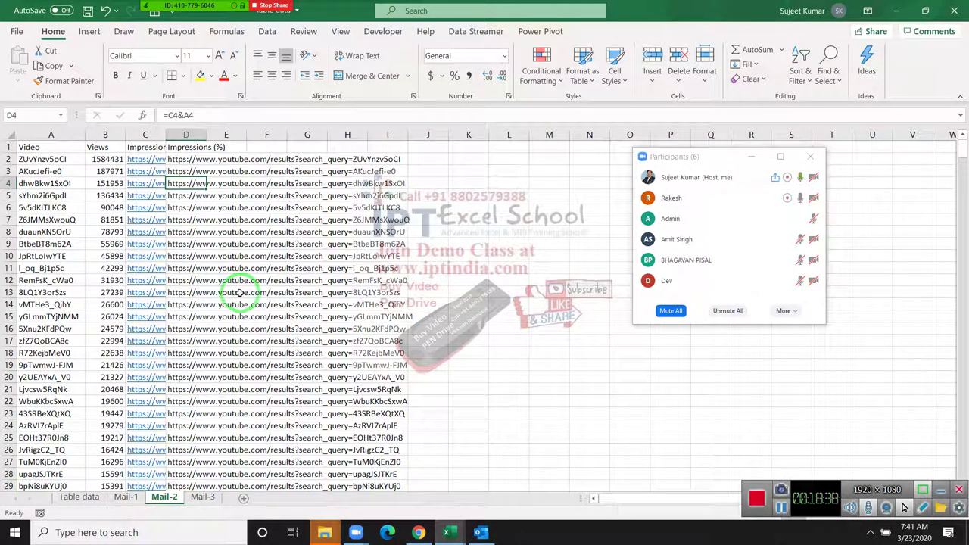
drag(121, 303, 19, 179)
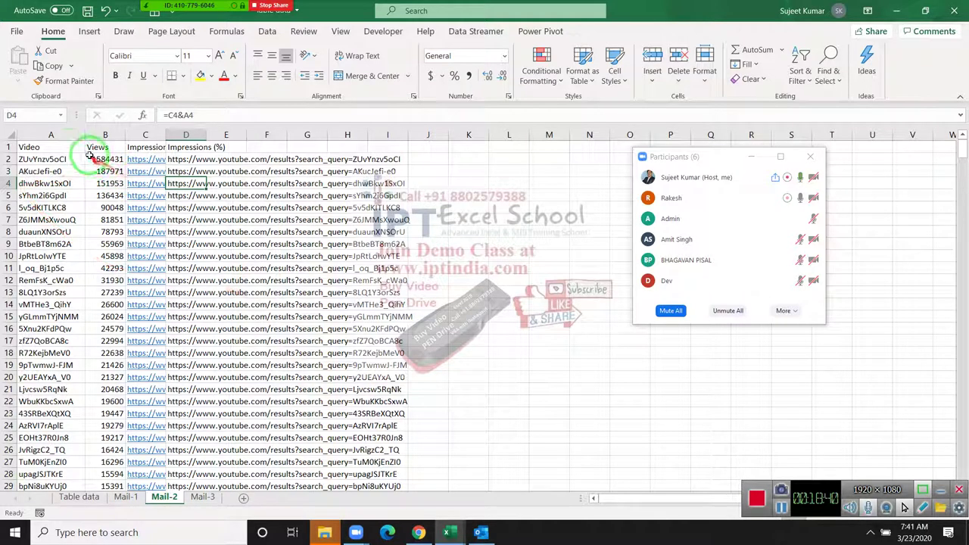
click(55, 146)
drag(55, 146, 128, 146)
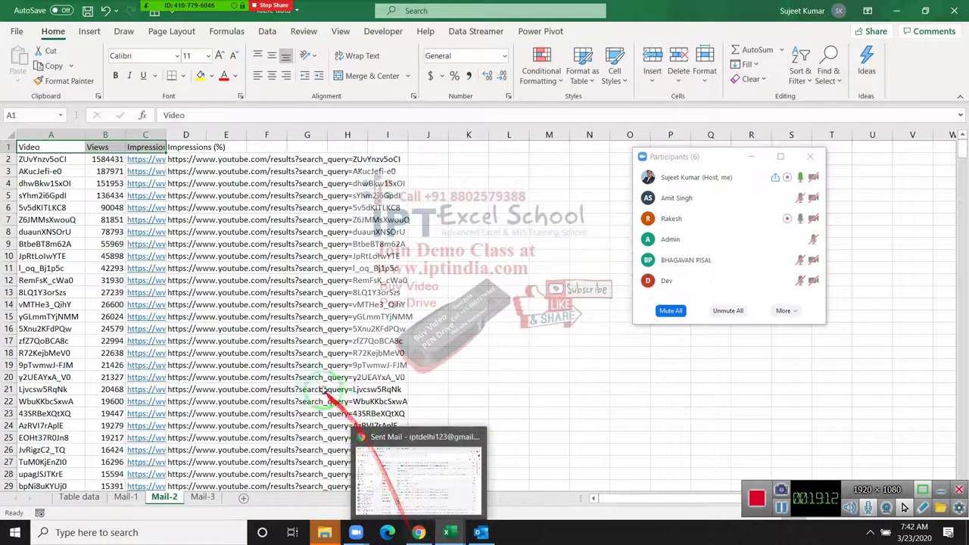
Step: Close Table data.csv with Don't Save and click into the Sales workbook
click(278, 326)
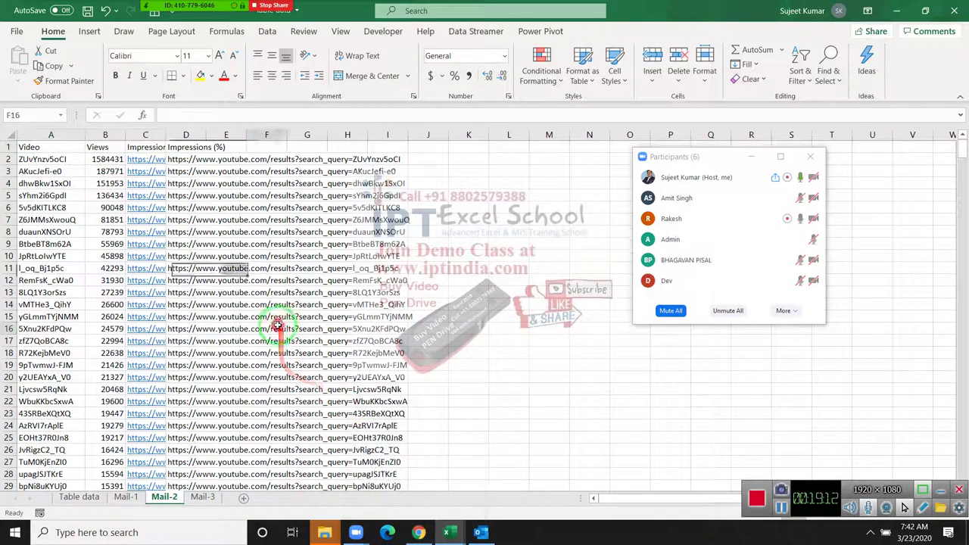
click(960, 11)
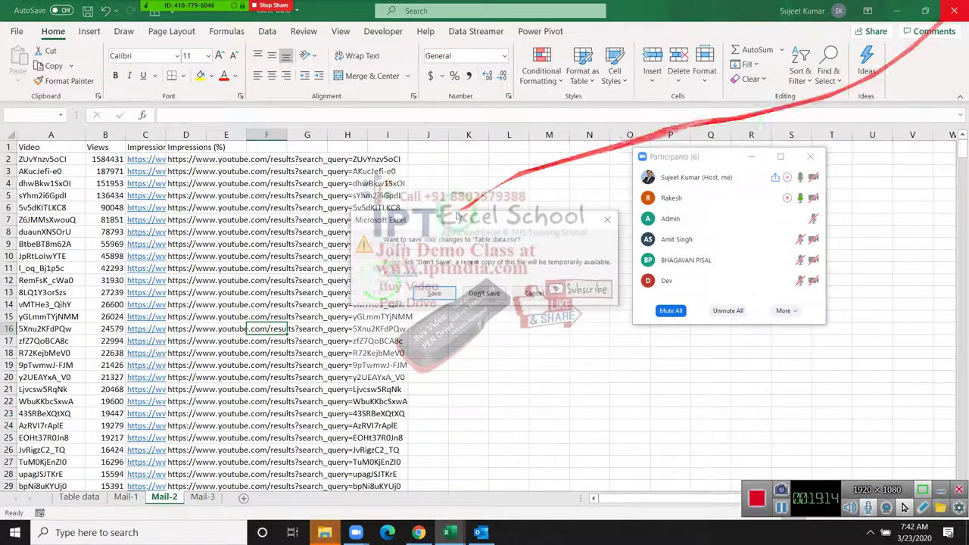
click(483, 295)
click(143, 258)
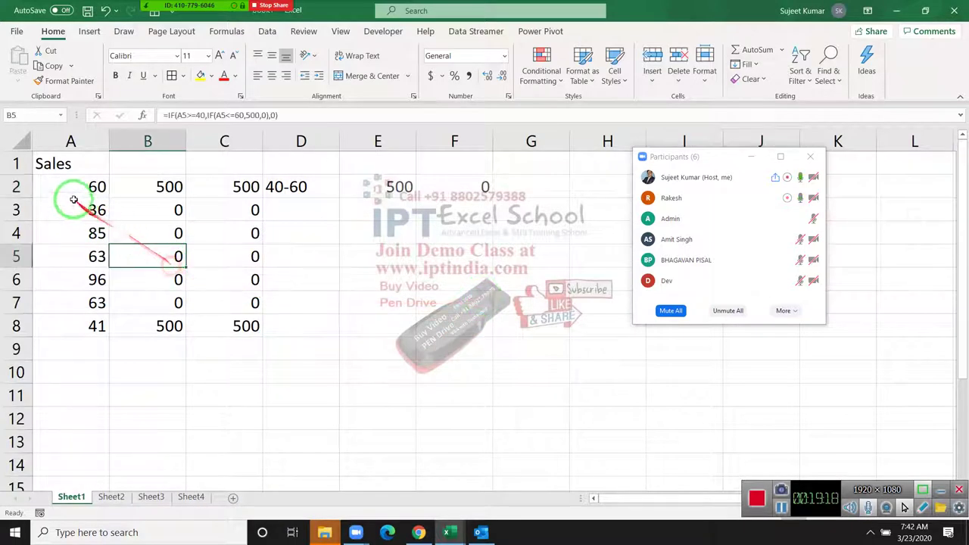
Step: Clear the Sales data A1:F9 on Sheet1 and go to Sheet2
drag(72, 168, 473, 354)
key(Delete)
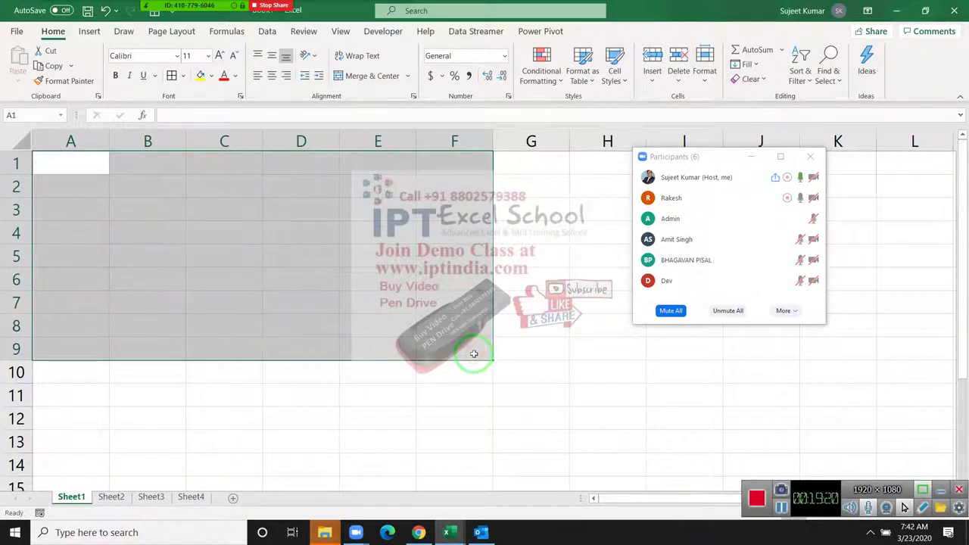
click(113, 496)
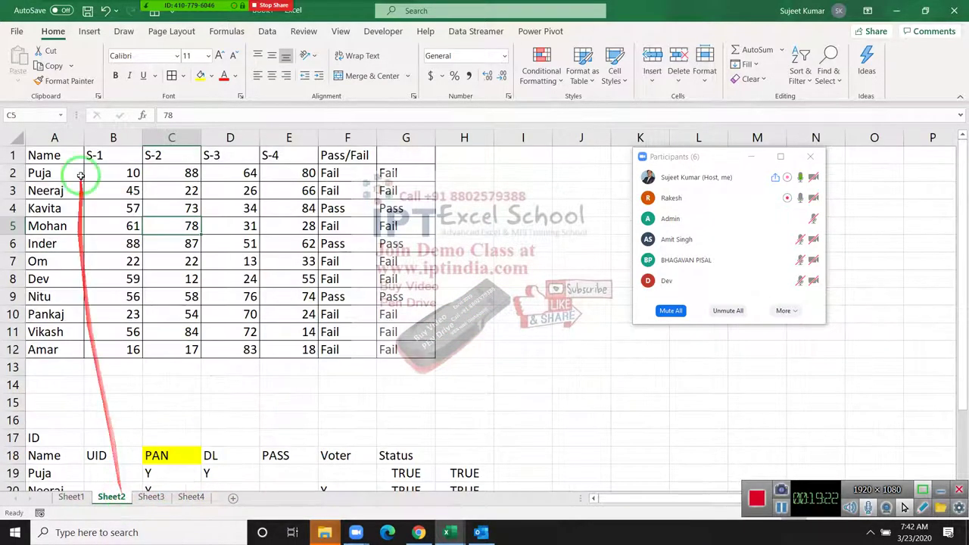
Step: Copy the student marks table A1:G12, then narrow column C and undo it
mouse_move(65, 151)
mouse_down()
mouse_move(432, 343)
mouse_move(415, 355)
mouse_up()
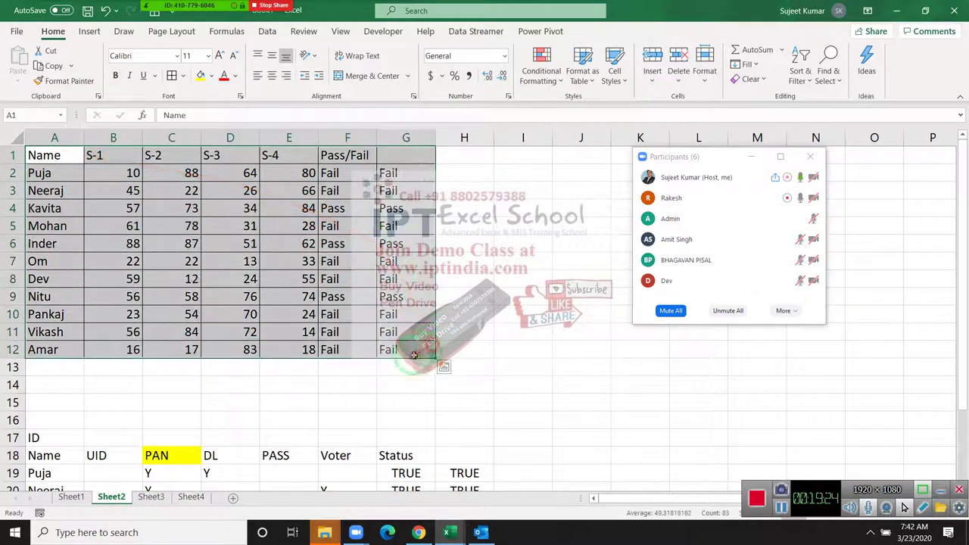
click(811, 158)
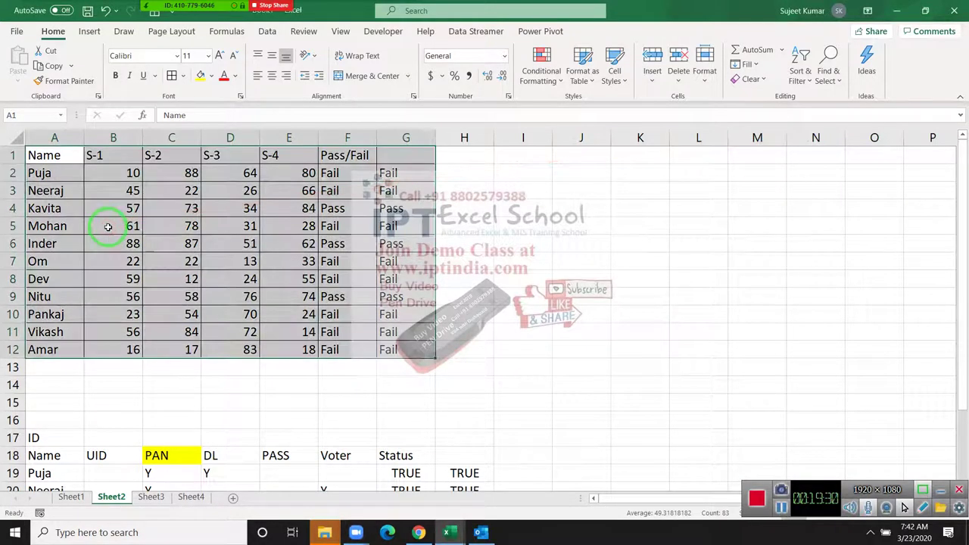
key(ctrl+c)
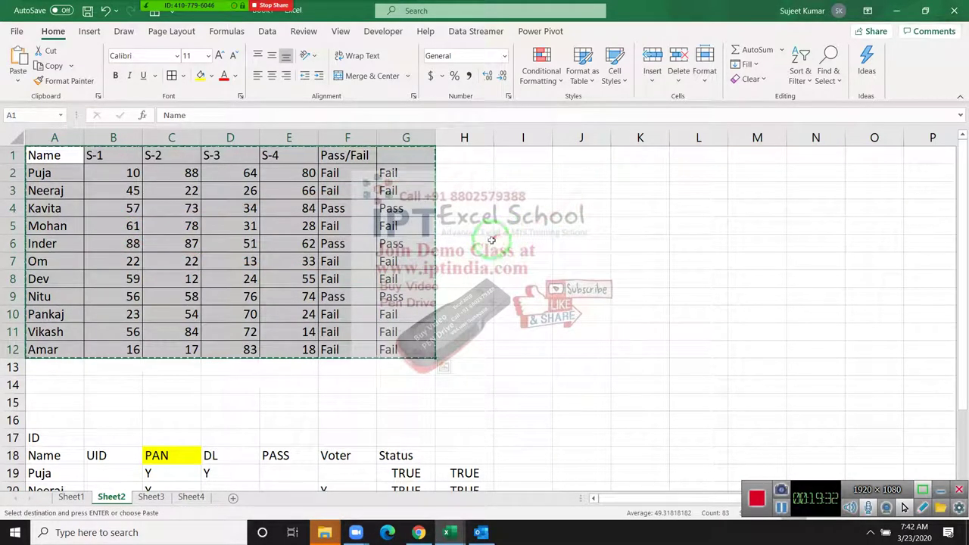
key(Escape)
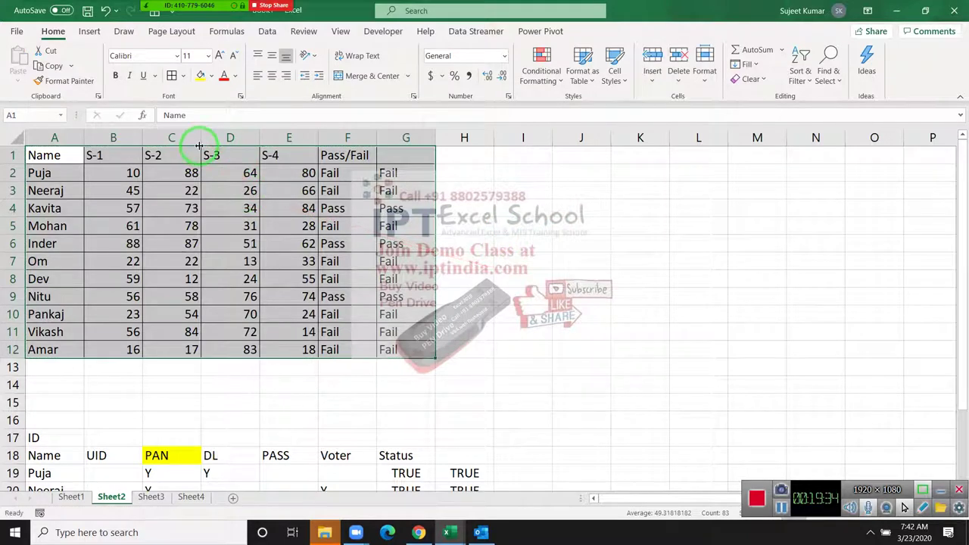
drag(200, 139, 165, 139)
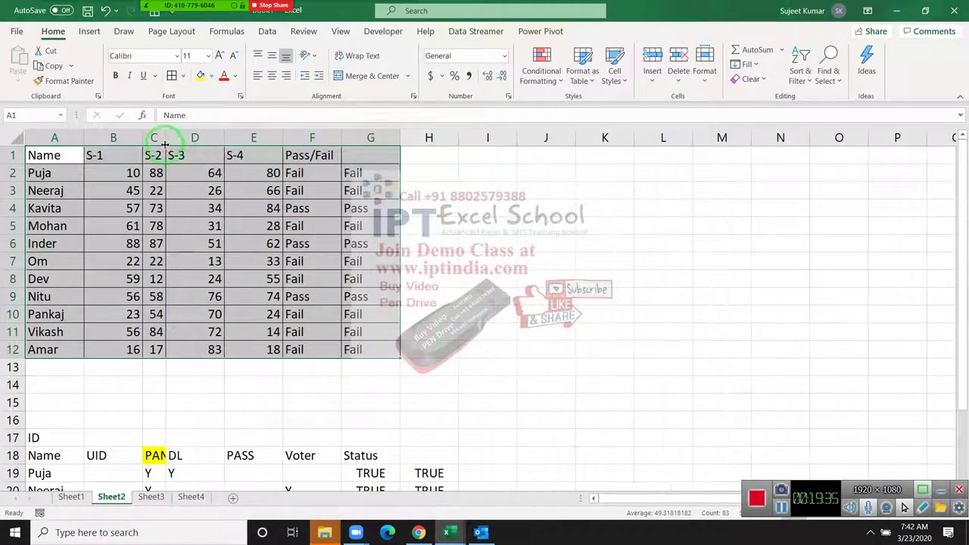
scroll(149, 454, down, 3)
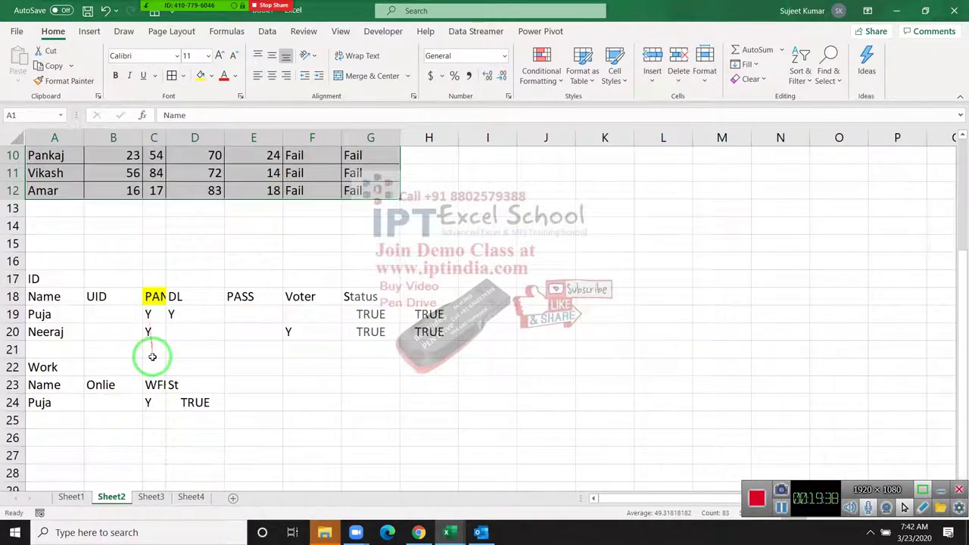
scroll(155, 313, up, 3)
key(ctrl+z)
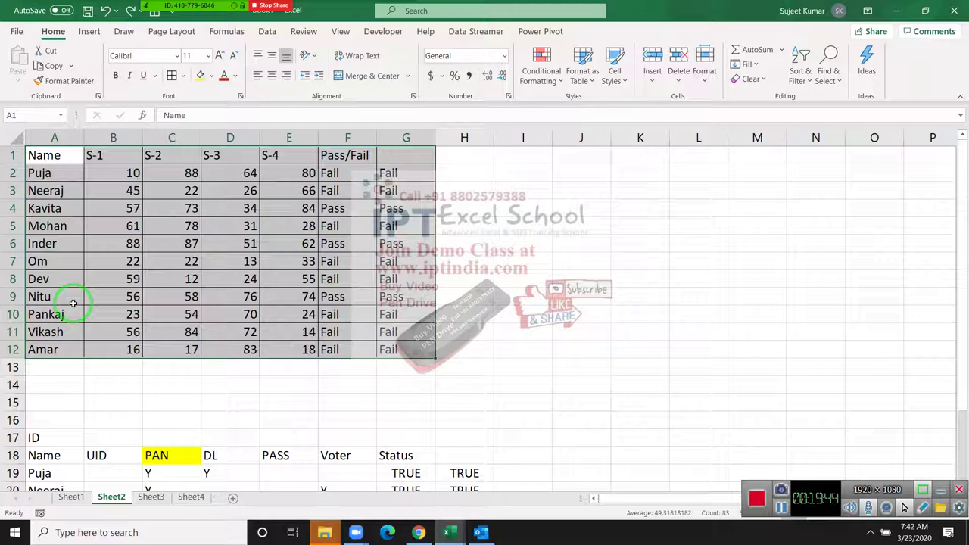
Step: Fill A1:G12 yellow, copy it, and try a Linked Picture paste at K1, dismissing the error
click(199, 75)
key(ctrl+c)
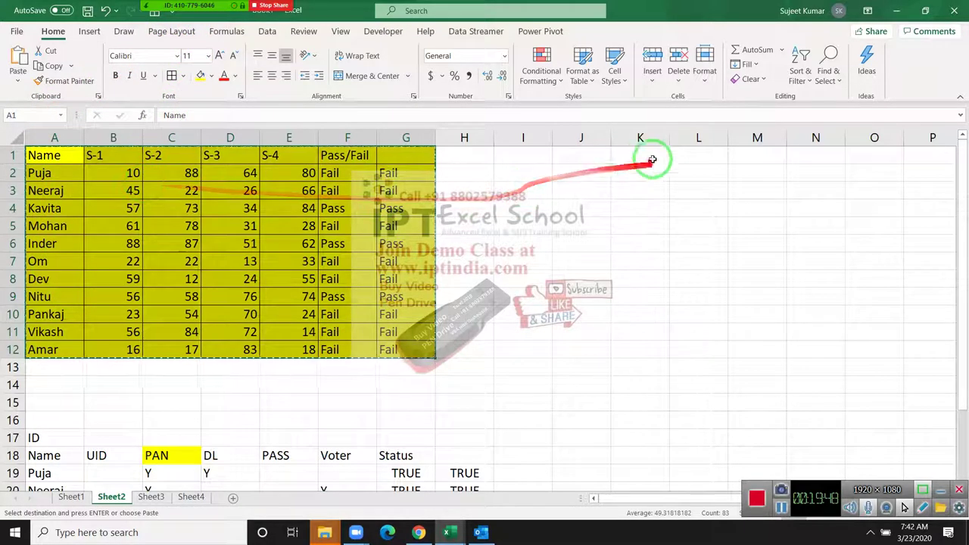
click(644, 155)
click(18, 80)
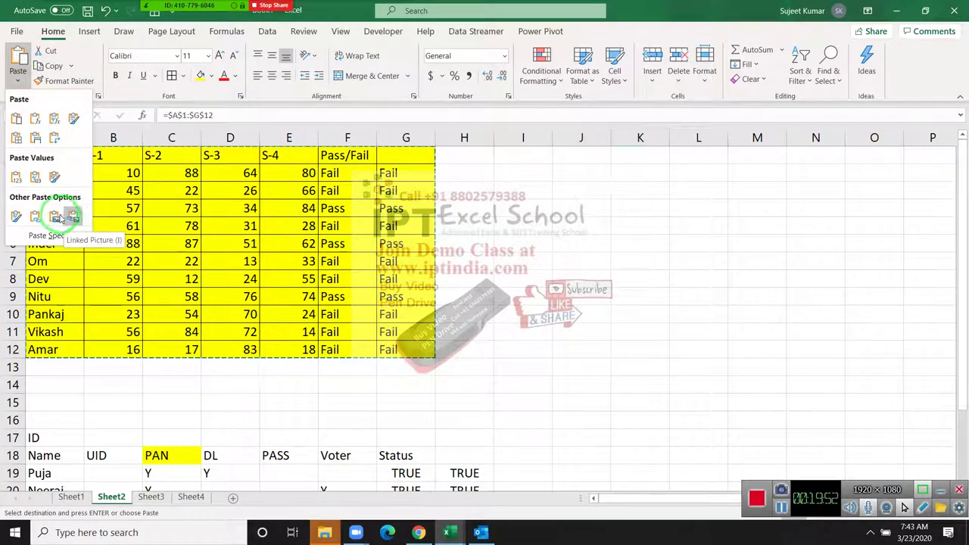
click(73, 217)
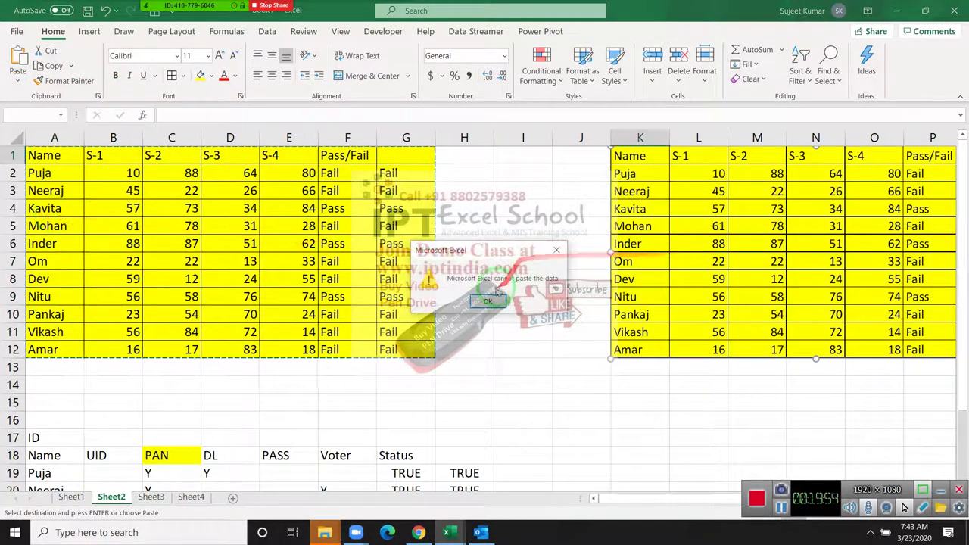
click(487, 300)
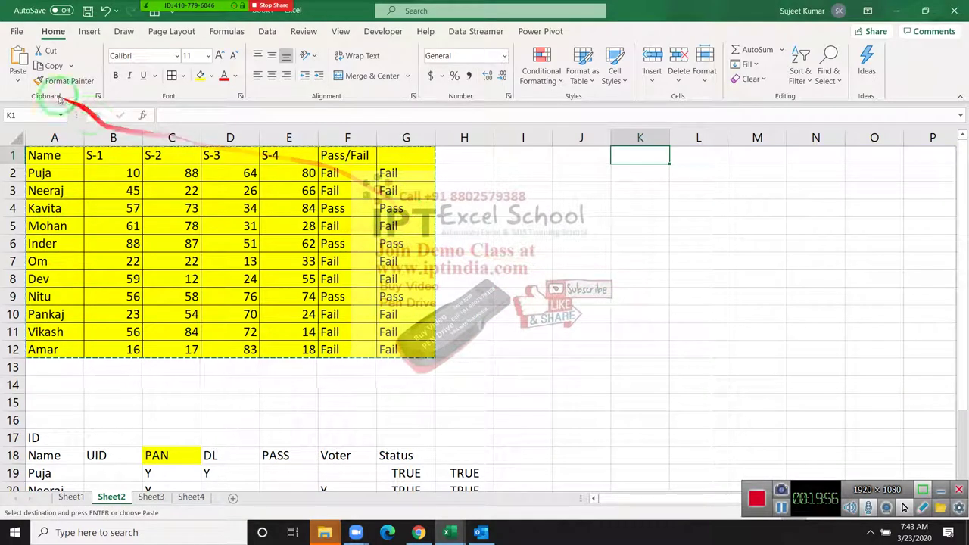
Step: Paste the table as a picture at K1, then reposition and shrink it
click(18, 80)
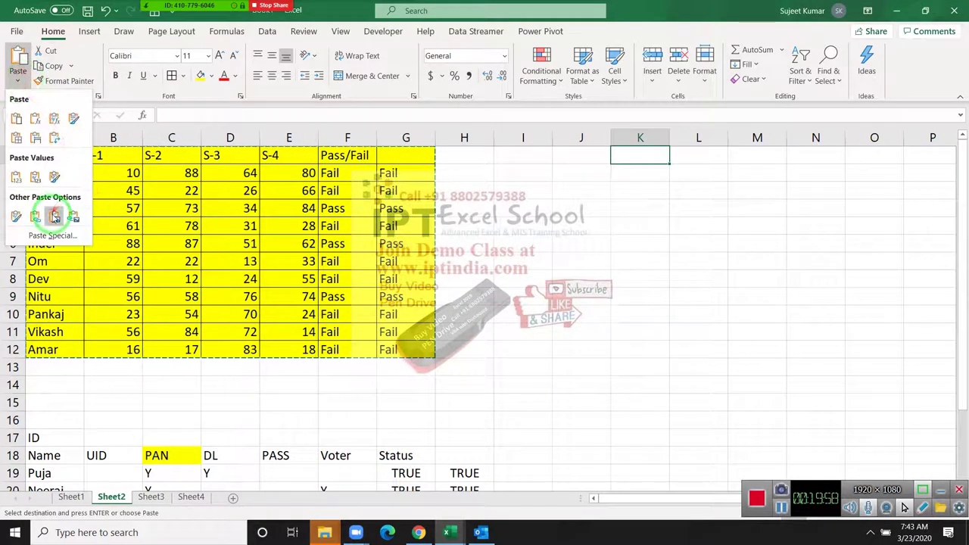
click(55, 217)
drag(709, 267, 562, 278)
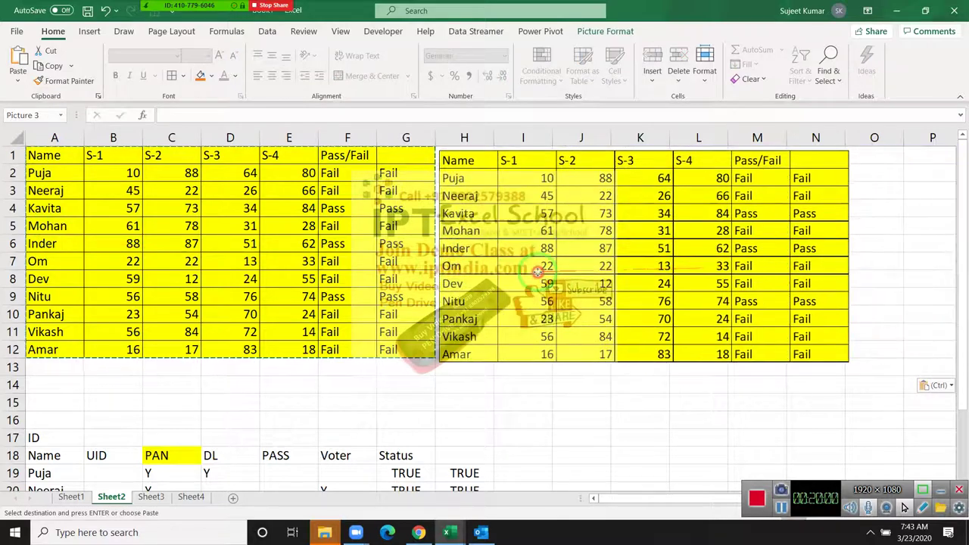
click(605, 195)
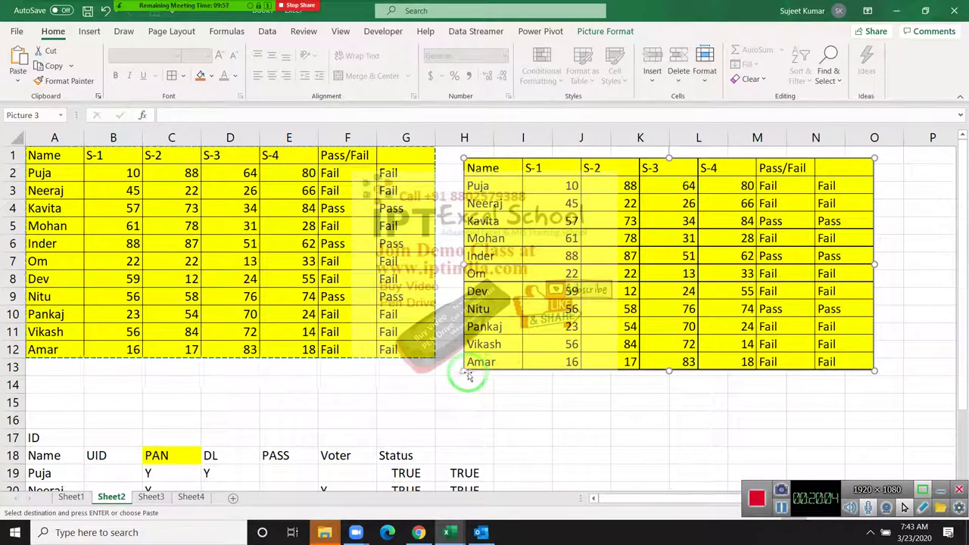
drag(464, 371, 571, 316)
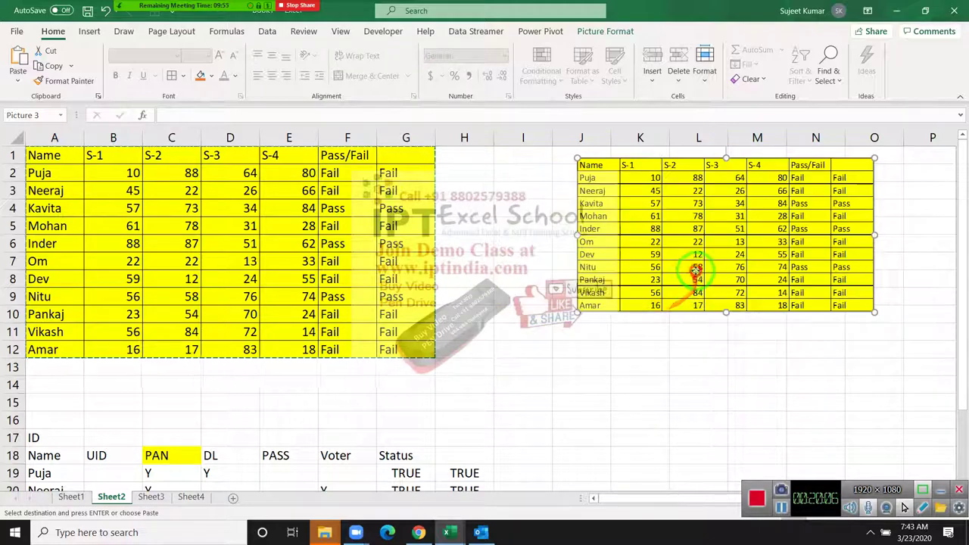
drag(791, 307, 727, 340)
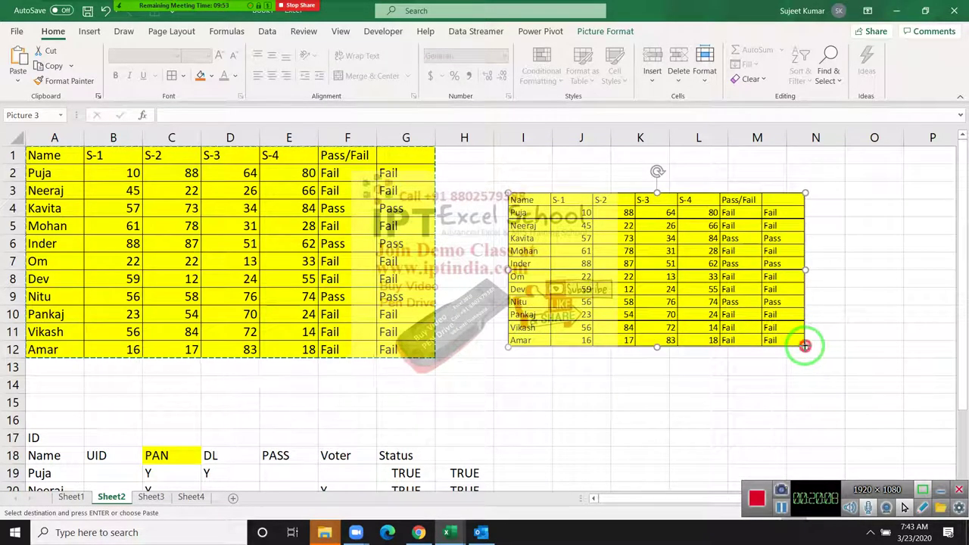
drag(800, 346, 774, 333)
mouse_move(678, 298)
mouse_down()
mouse_move(639, 284)
mouse_move(642, 292)
mouse_up()
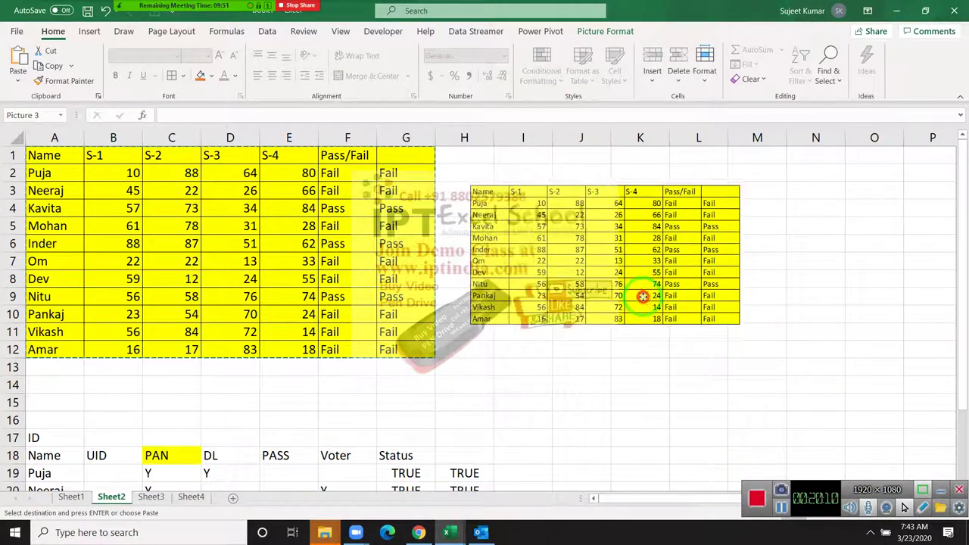
drag(604, 165, 640, 173)
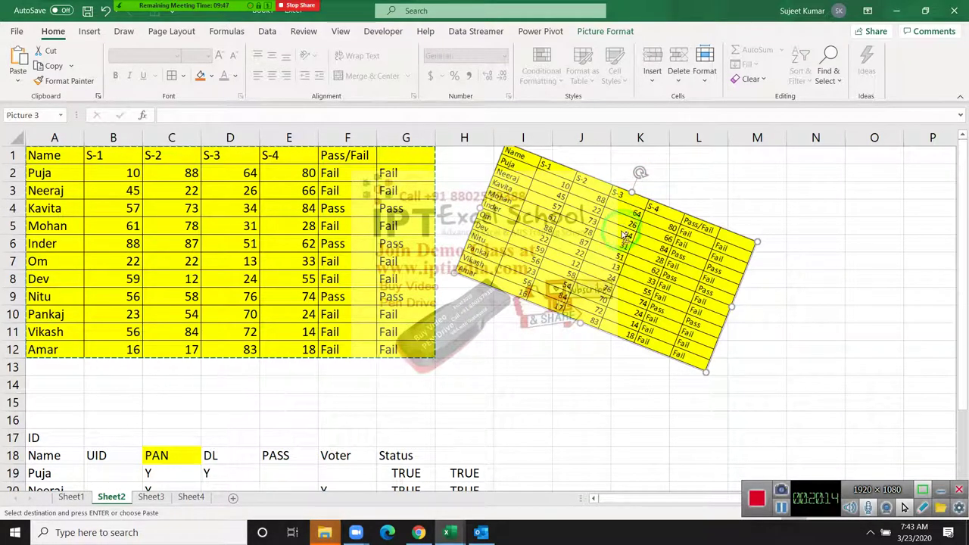
key(ctrl+z)
Step: Fill the Pass results in F4 and F9 light green
click(297, 241)
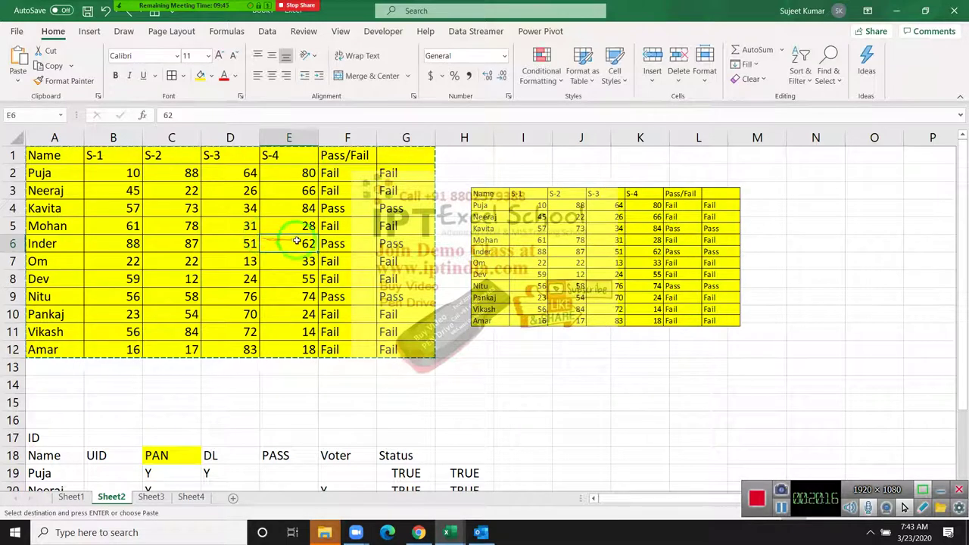
click(458, 287)
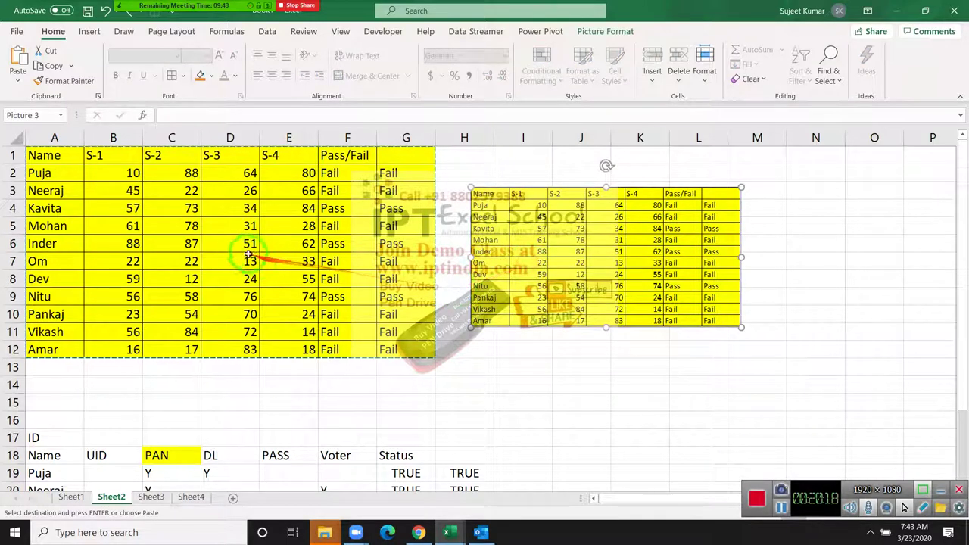
click(230, 243)
click(140, 263)
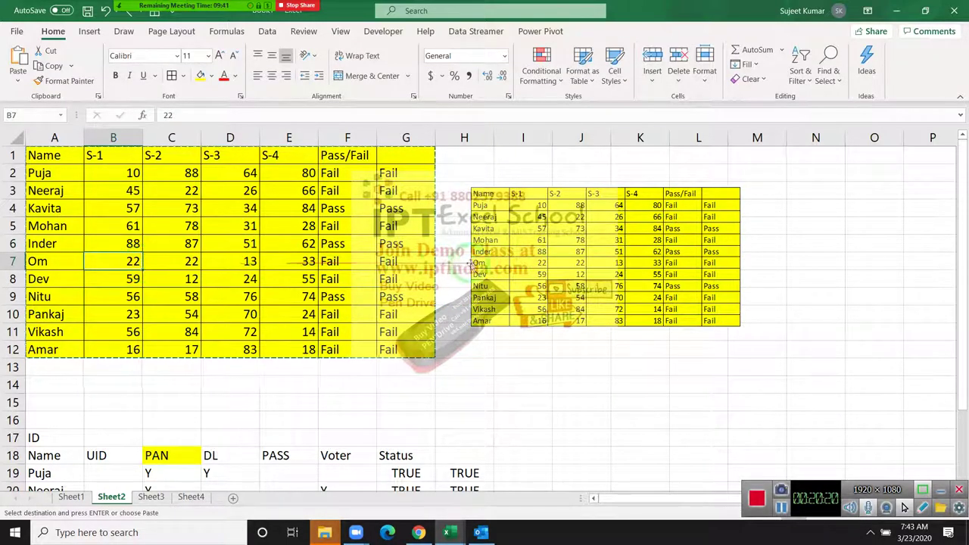
click(580, 266)
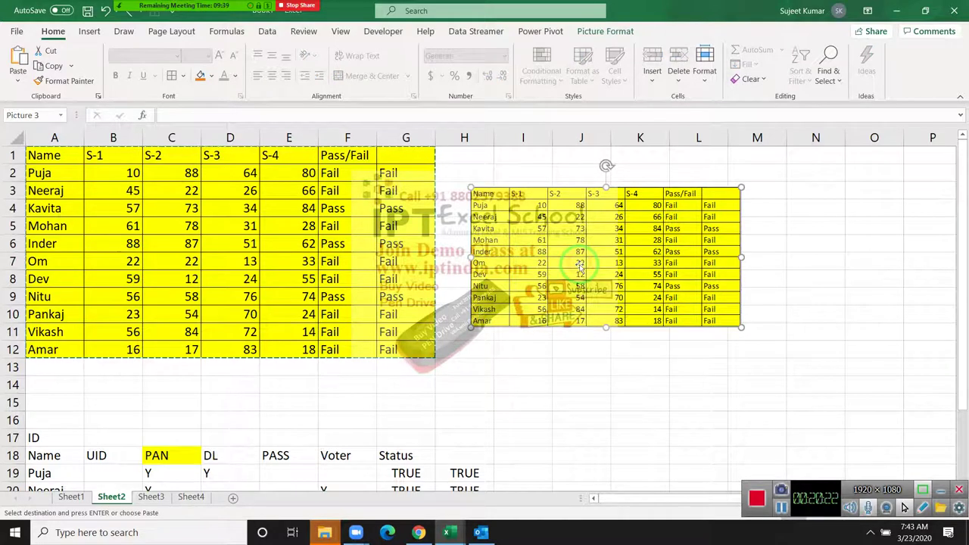
click(344, 208)
click(347, 296)
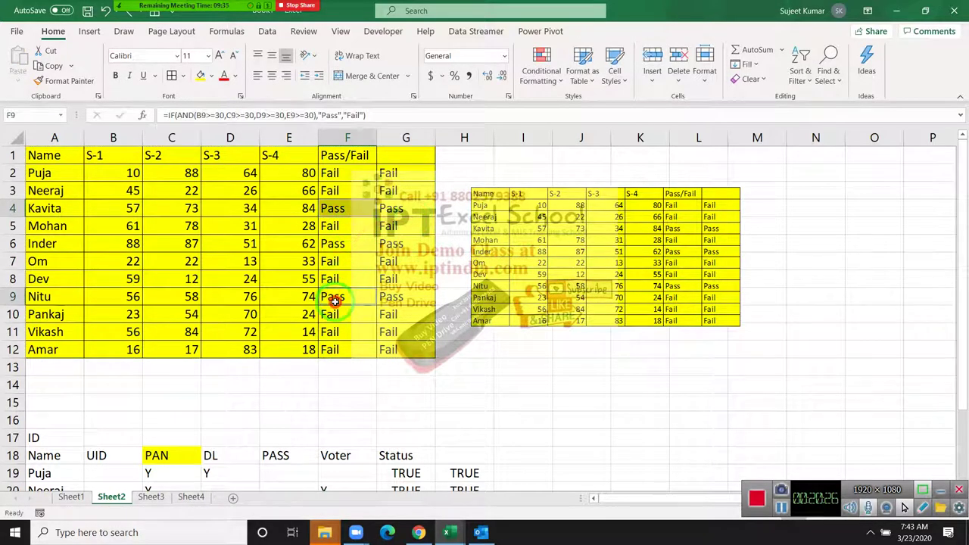
click(213, 78)
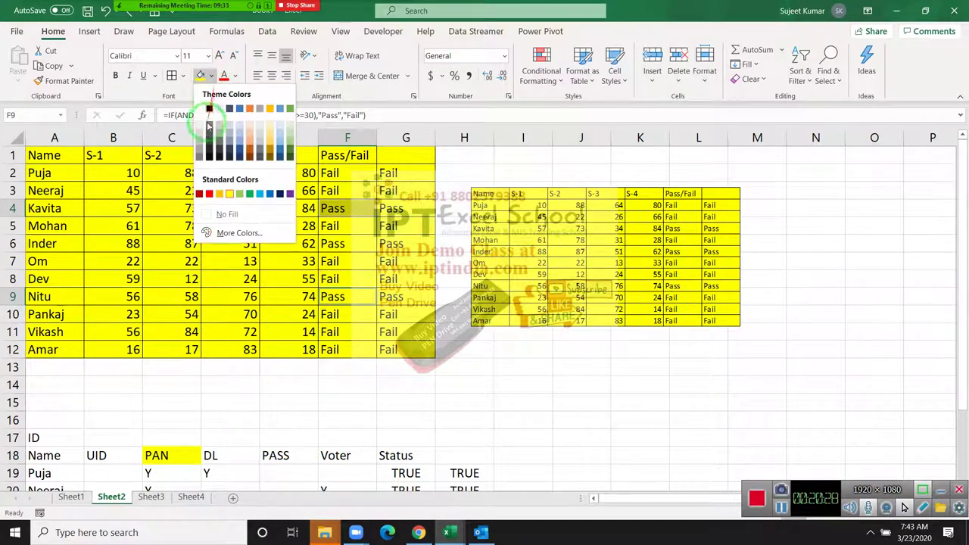
click(239, 194)
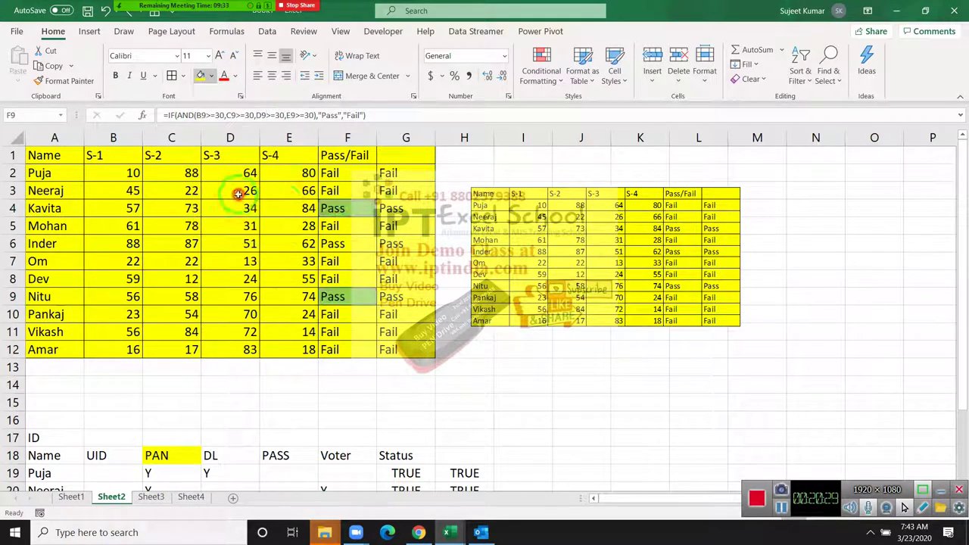
Step: Delete the old table picture and select the score table A1:G12
click(723, 272)
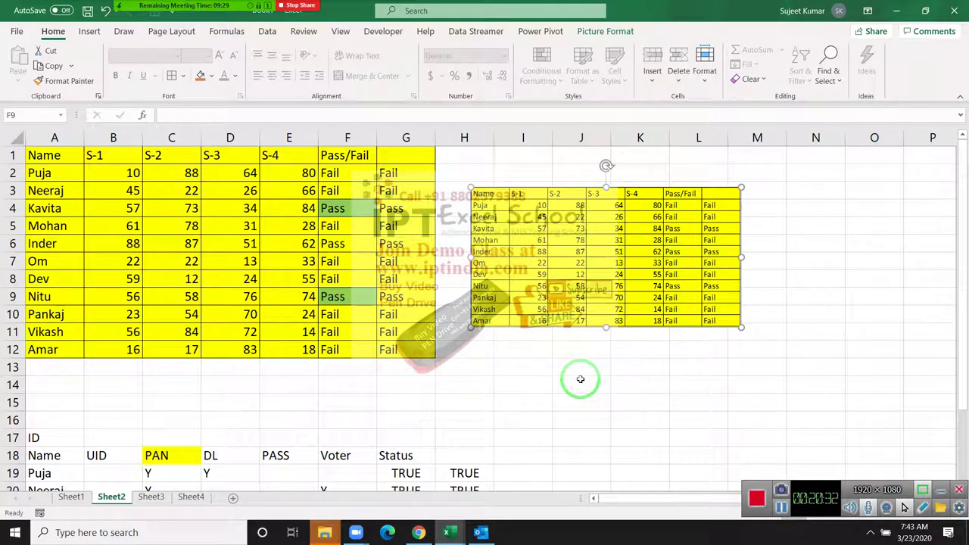
key(Delete)
mouse_move(45, 159)
mouse_down()
mouse_move(184, 216)
mouse_move(357, 350)
mouse_move(390, 346)
mouse_up()
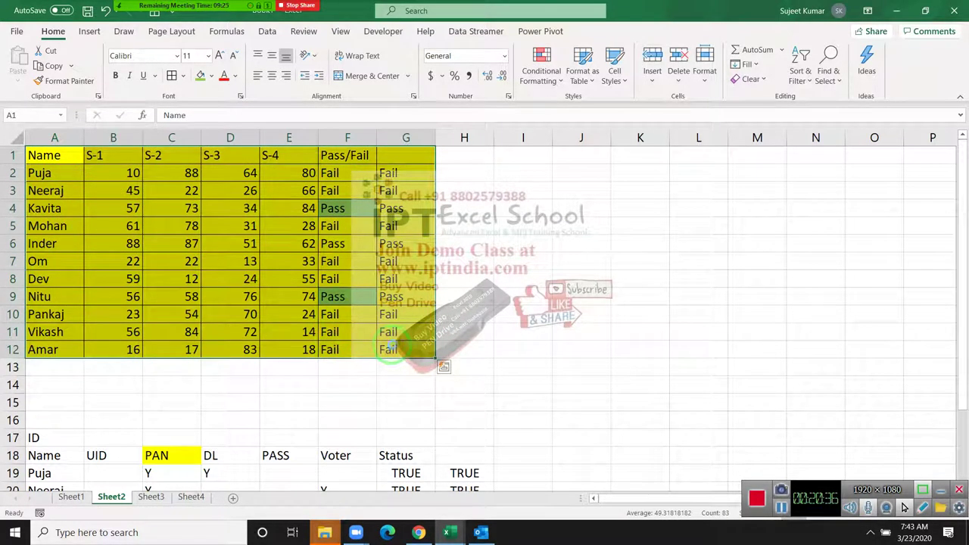
Step: Paste the copied score table as a linked picture at J1 and move it beside the table
key(ctrl+c)
click(598, 155)
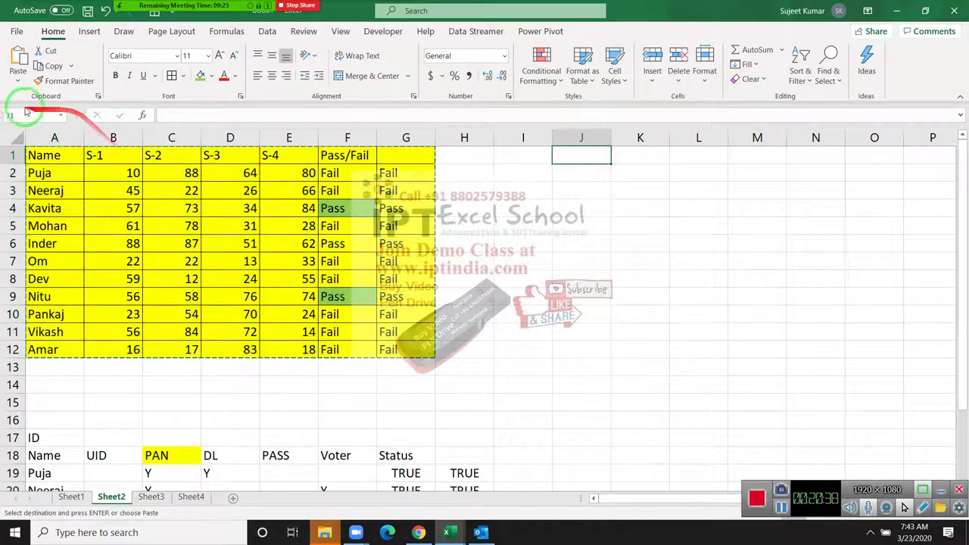
click(17, 81)
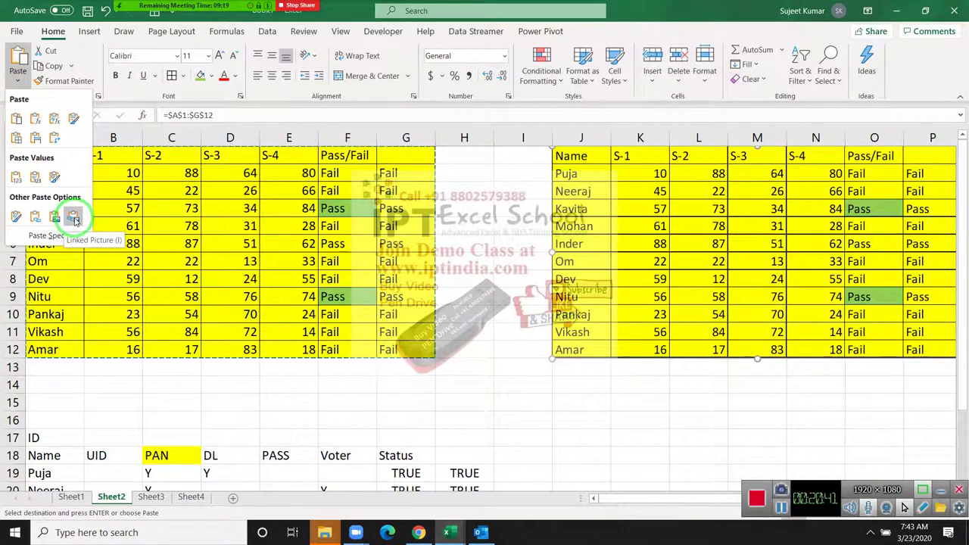
click(74, 218)
drag(701, 245, 641, 283)
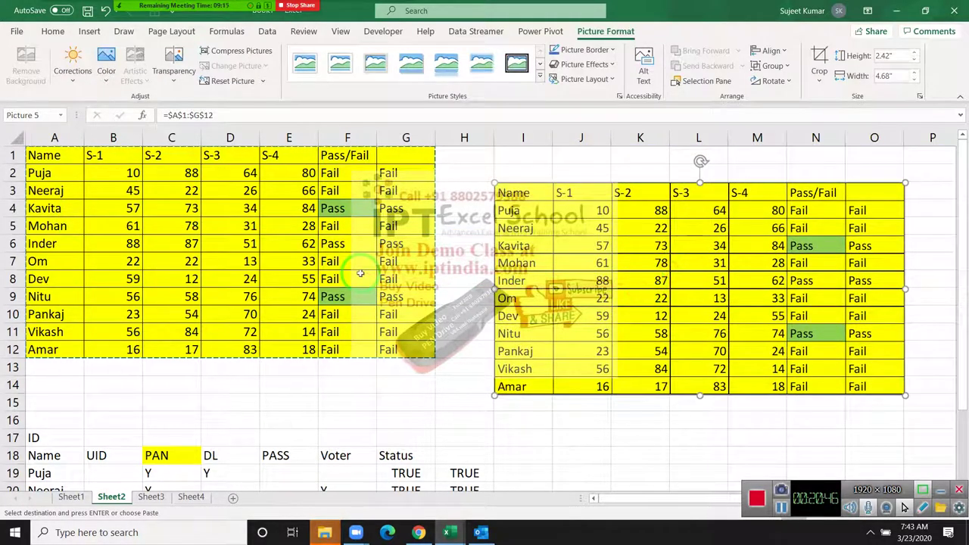
Step: Fill the Pass result in F6 green
click(350, 243)
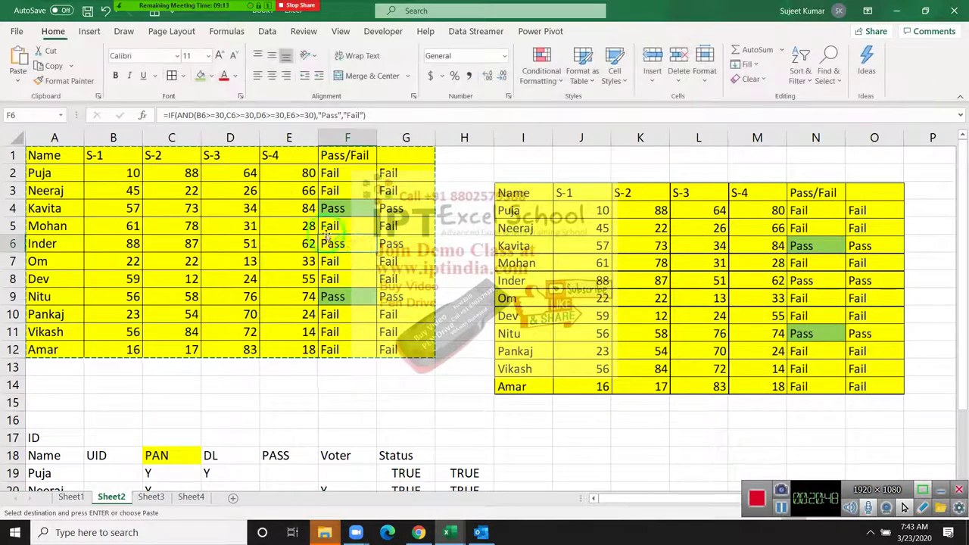
click(212, 76)
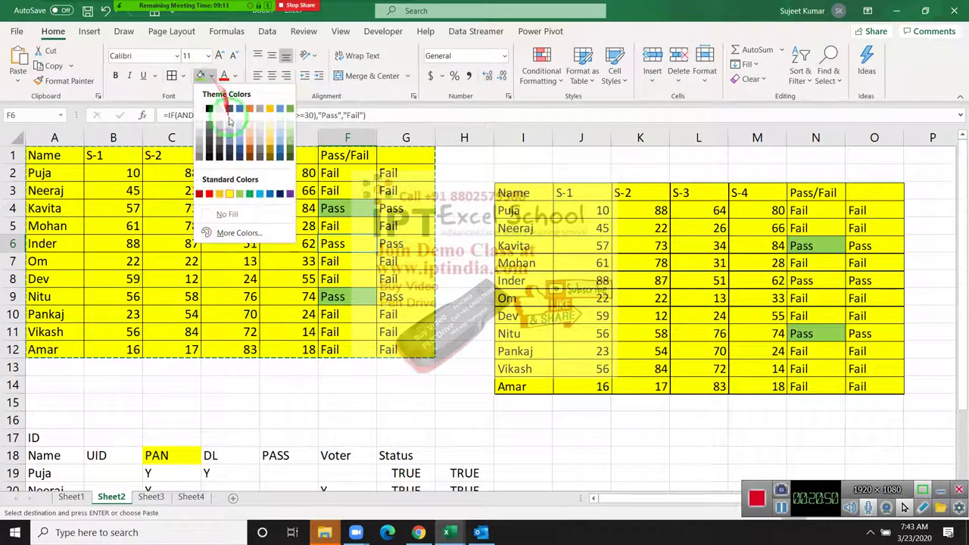
click(250, 194)
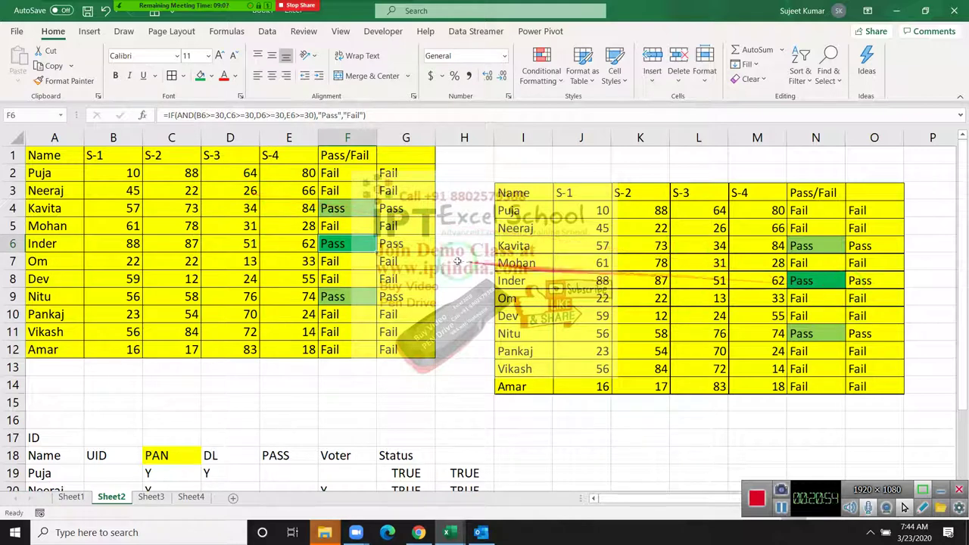
Step: Change the S-4 score in E6 to 87 and check the linked picture reflects it
click(279, 246)
text(87)
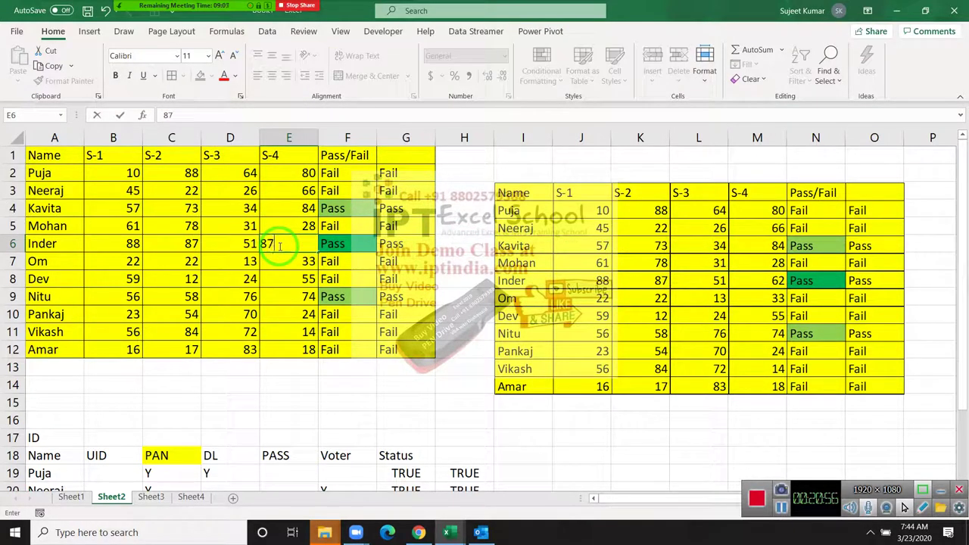
key(Return)
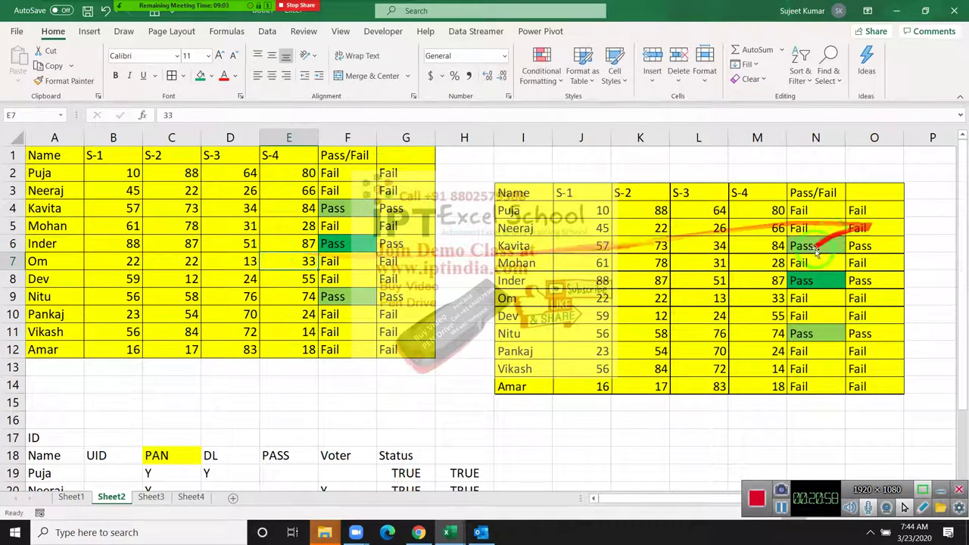
click(787, 282)
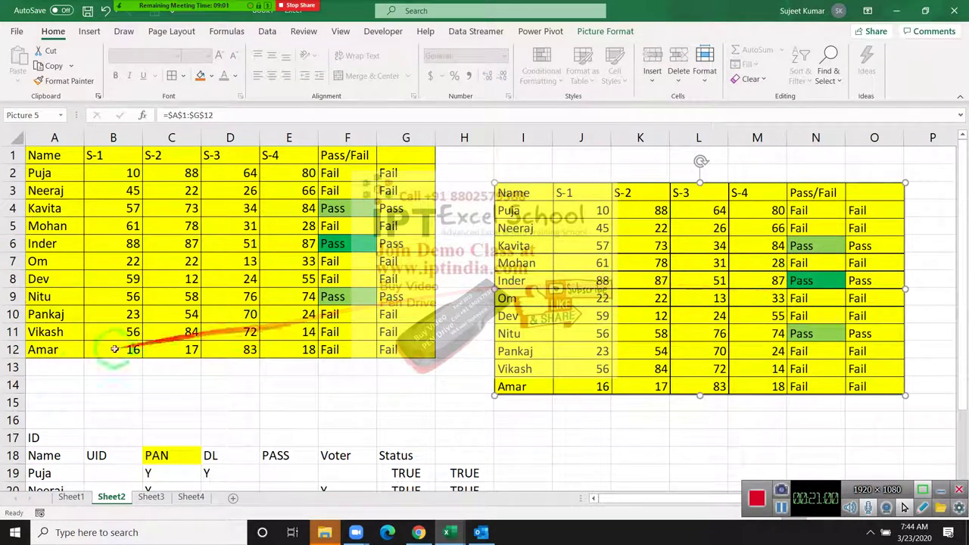
click(69, 369)
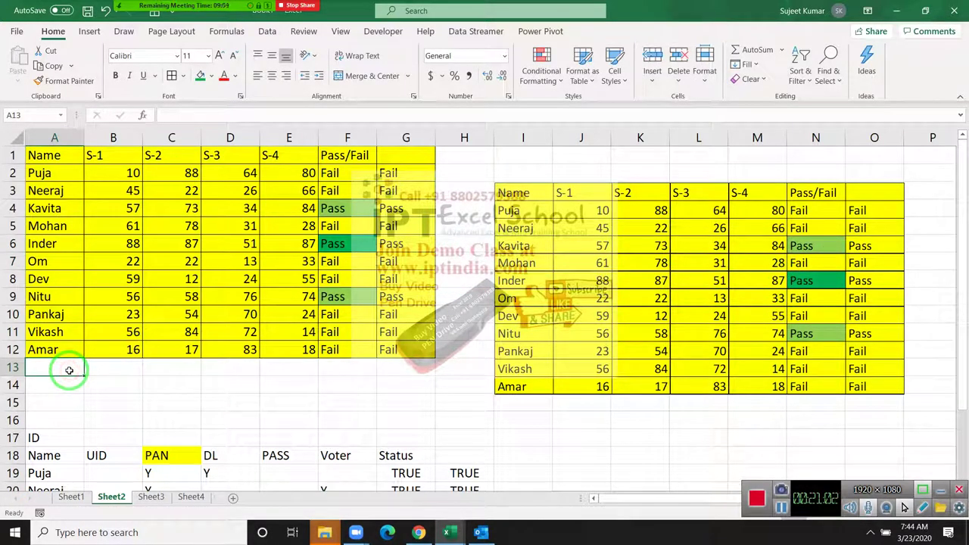
Step: Enter a new student in row 13 with scores 85, 36, 96, 25, then edit the picture's range
text(Om Prakash)
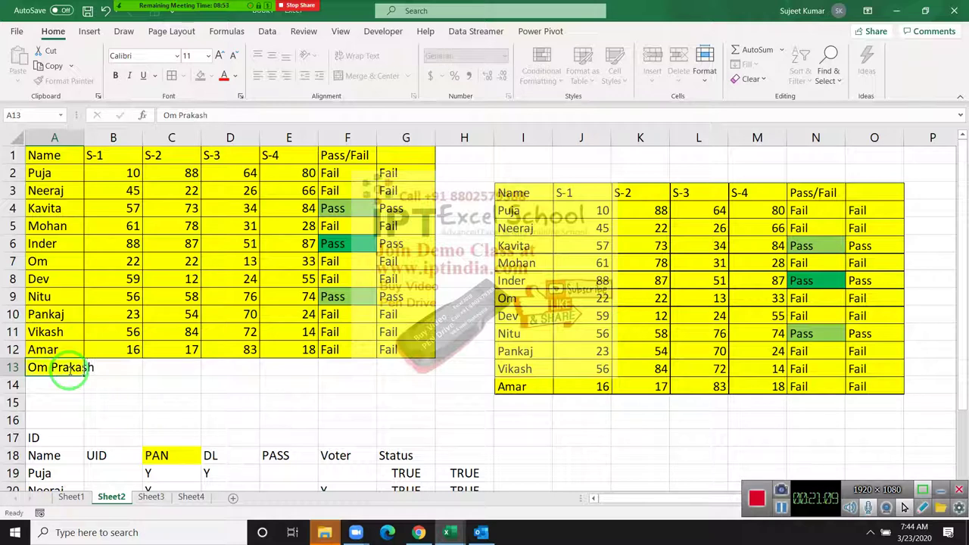
key(Tab)
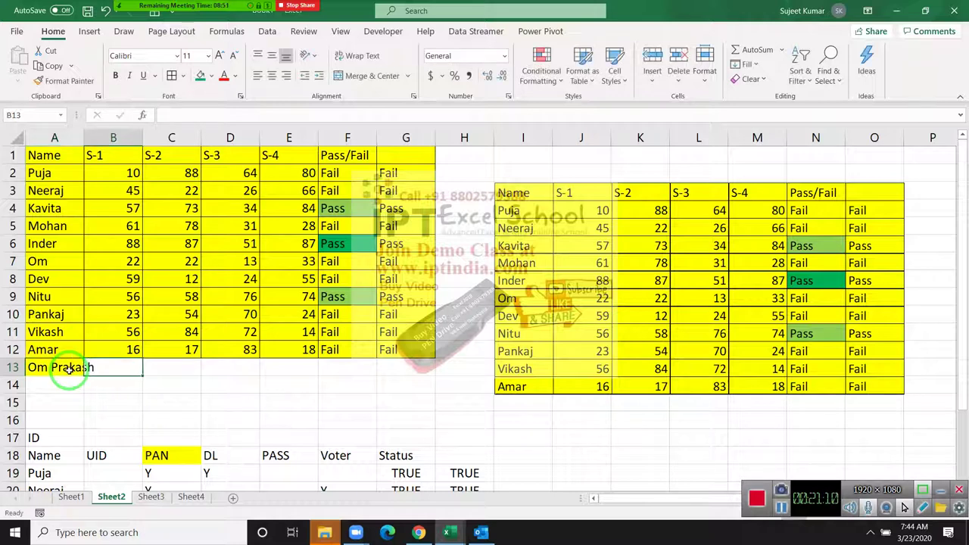
text(85)
key(Tab)
text(36)
key(Tab)
text(96)
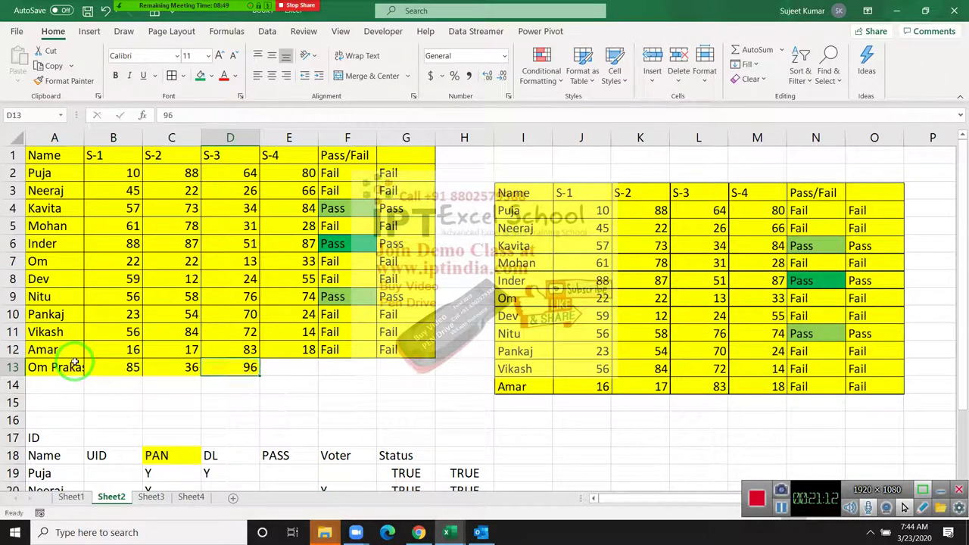
key(Tab)
text(25)
key(Tab)
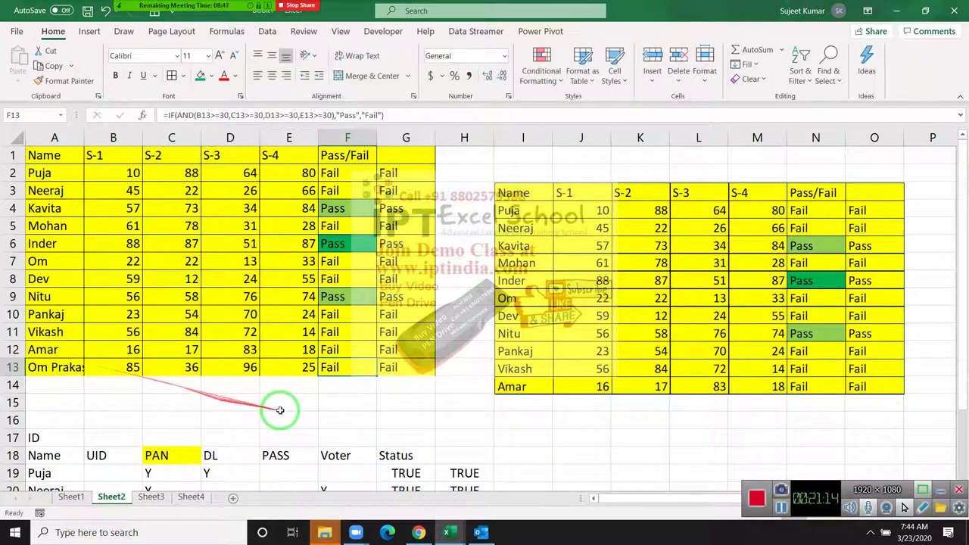
click(646, 386)
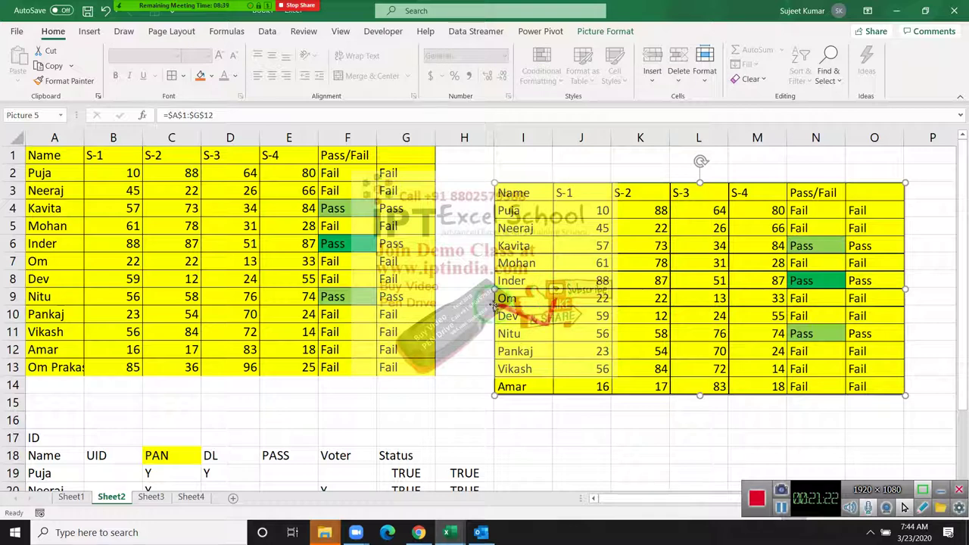
click(257, 116)
text(3)
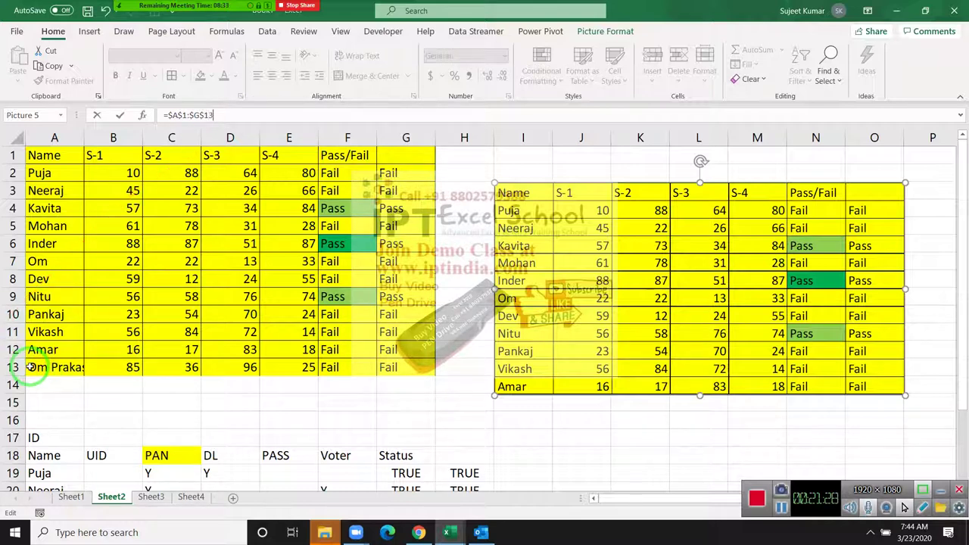
Step: Apply the $A$1:$G$13 range, nudge the picture up, then repoint it to $A$1:$G$12
key(Return)
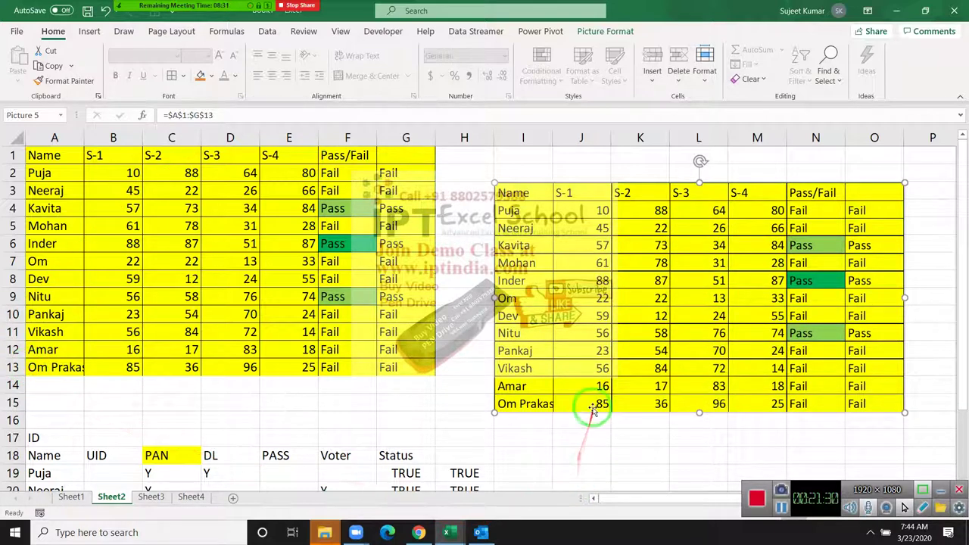
drag(592, 404, 595, 389)
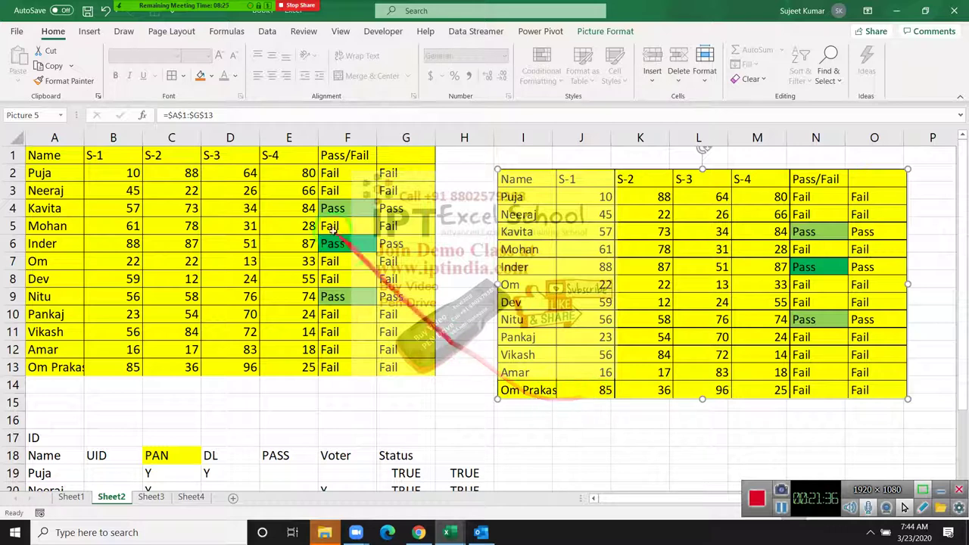
click(250, 118)
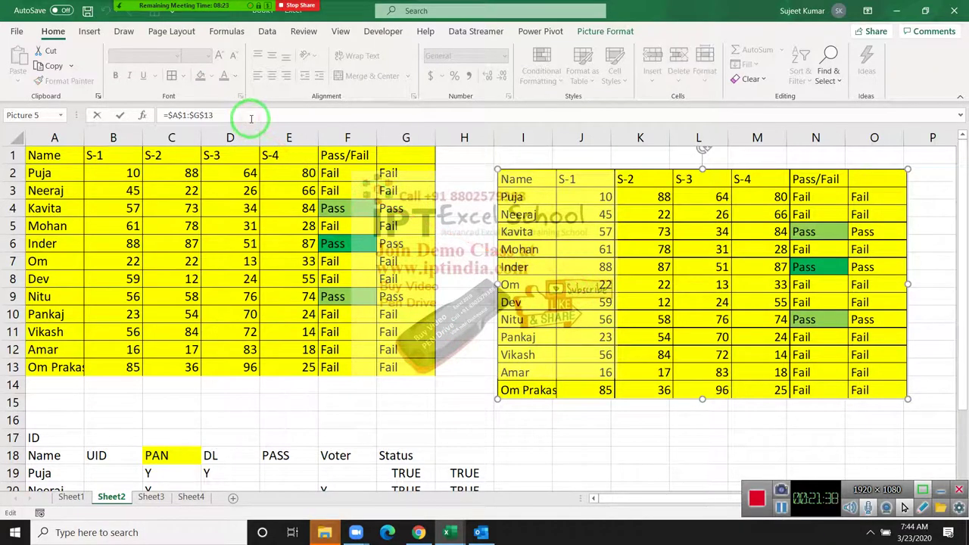
text(2)
key(Return)
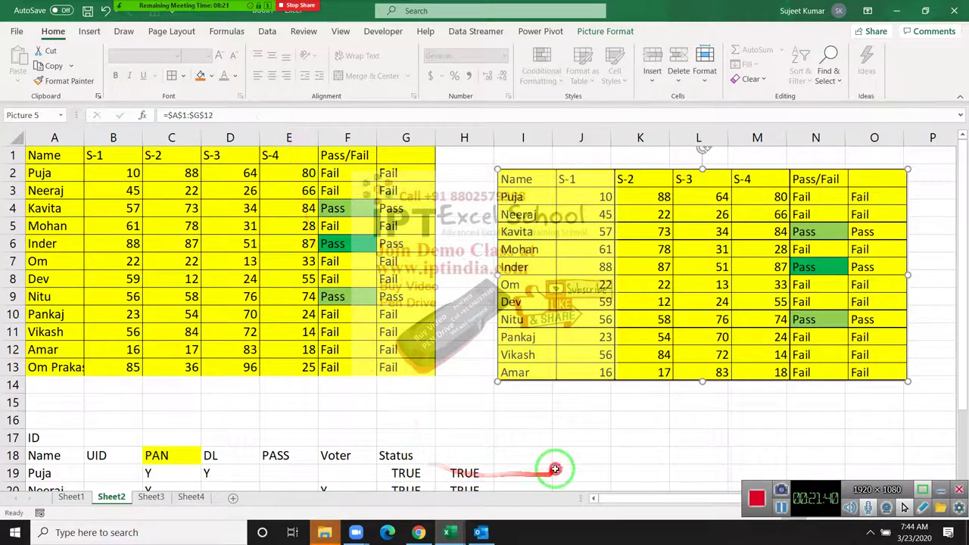
click(557, 469)
Step: Repoint the linked picture back to $A$1:$G$13 and select the score table A1:G13
click(560, 351)
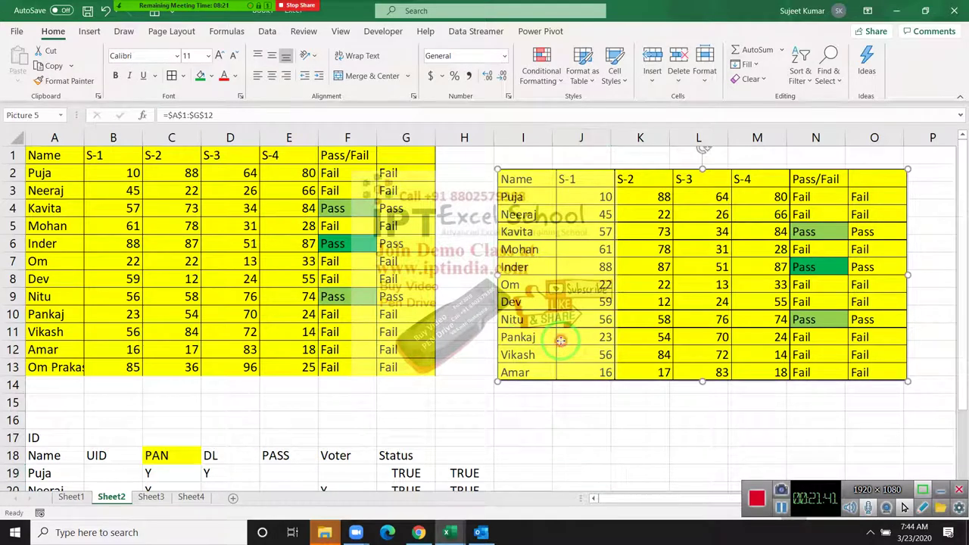
click(219, 116)
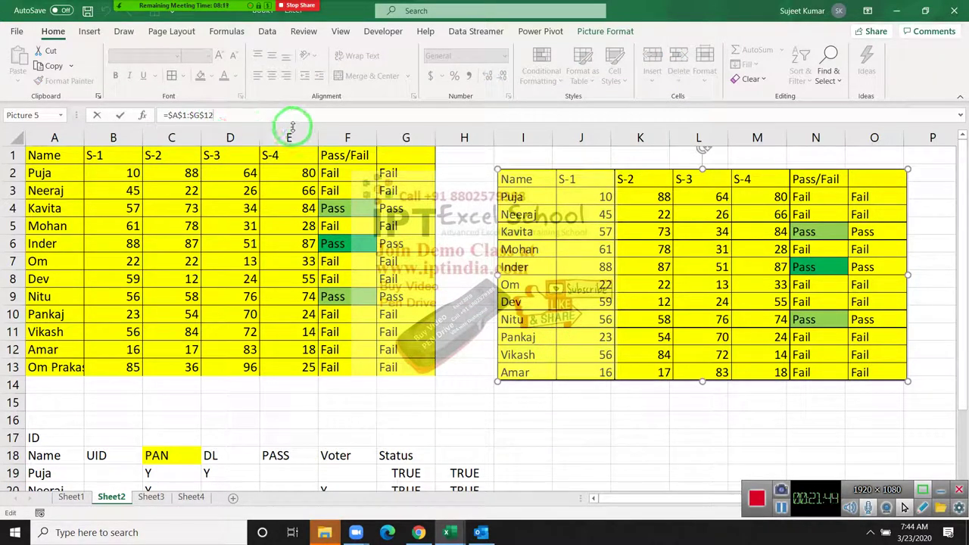
text(3)
key(Return)
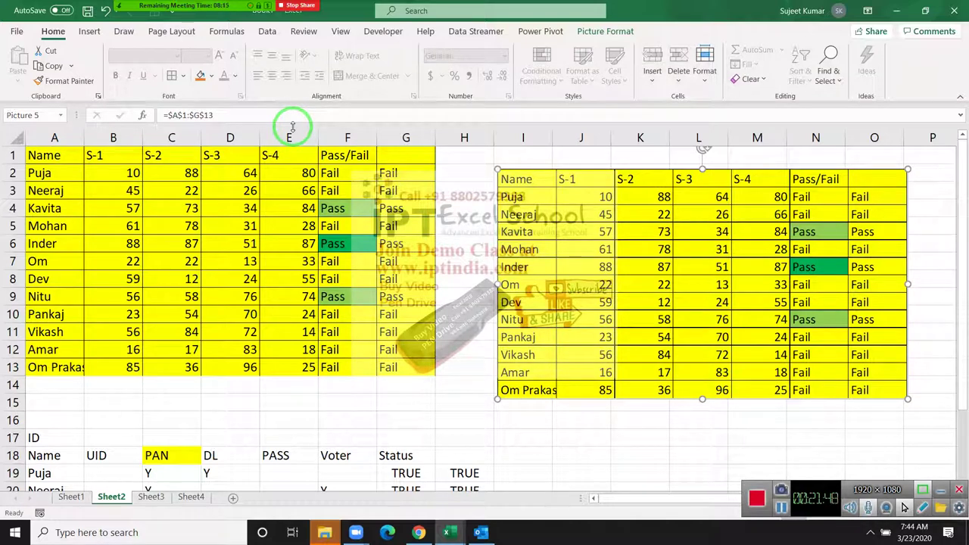
click(405, 261)
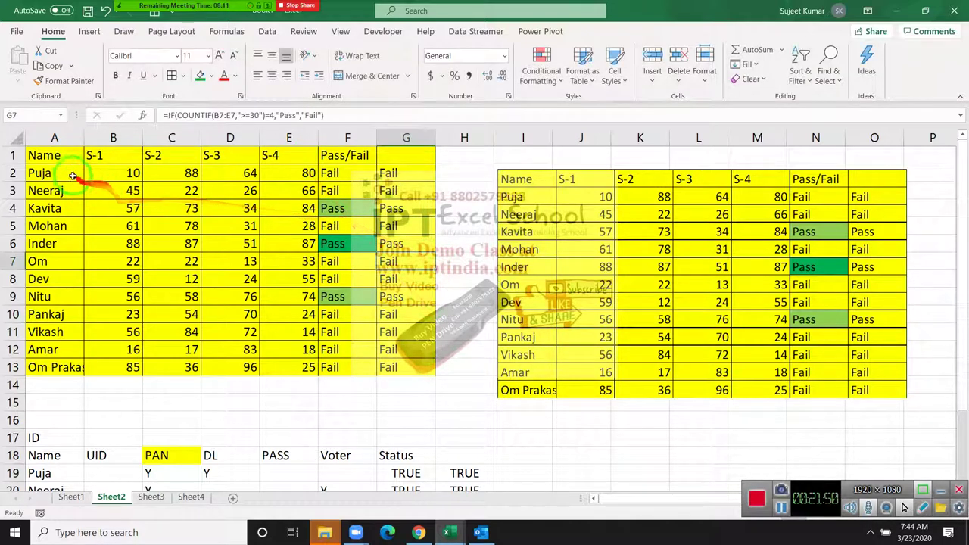
drag(62, 158, 404, 364)
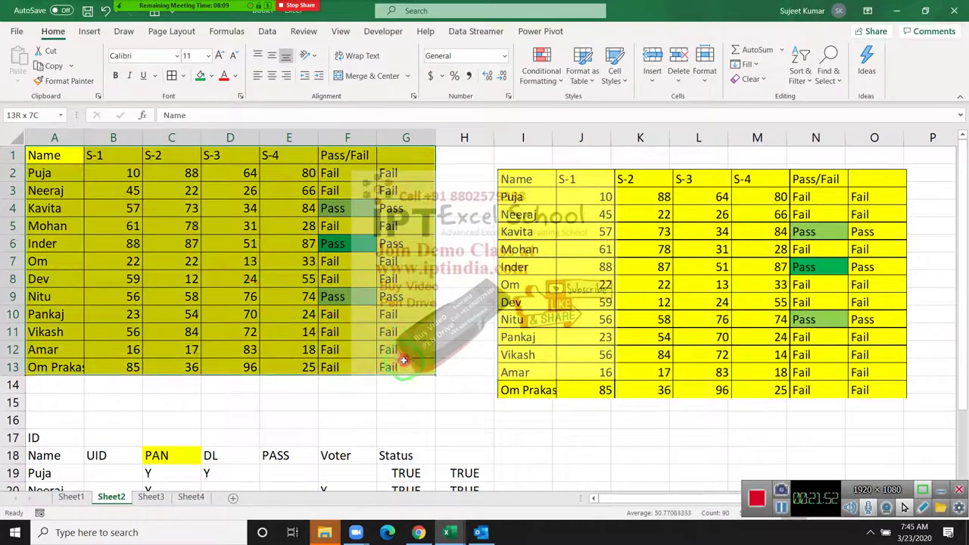
Step: Copy A1:G13 and launch Word by searching 'wo' in the Windows Start menu
key(ctrl+c)
key(super)
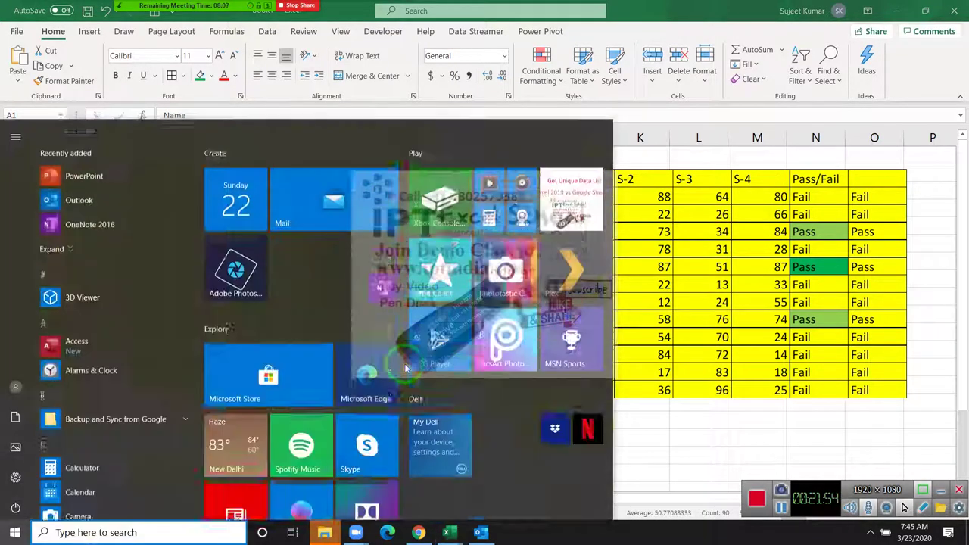
text(o)
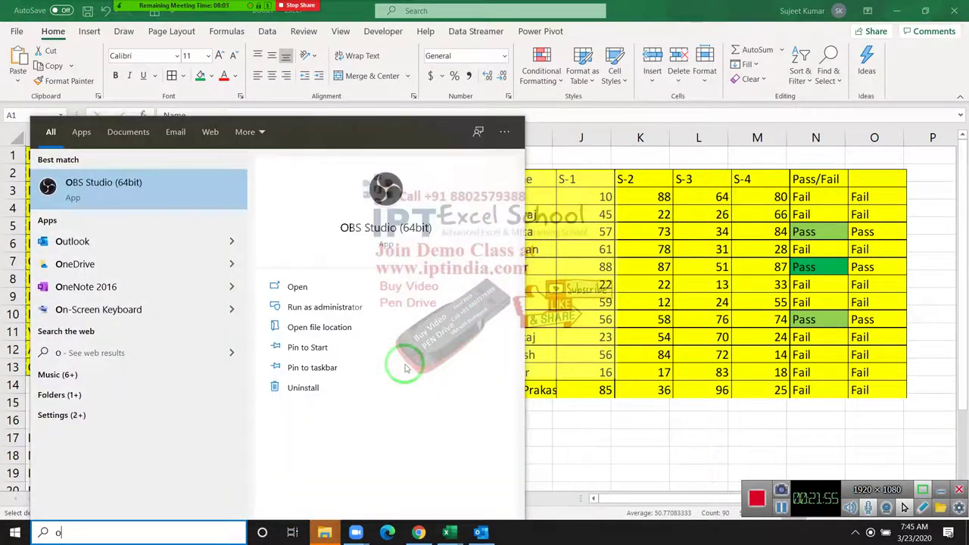
key(BackSpace)
text(wo)
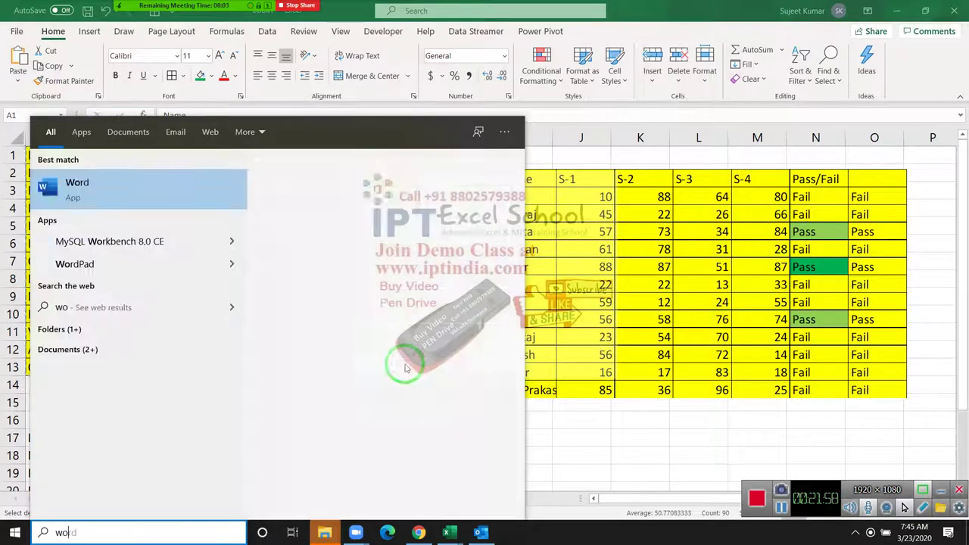
key(Return)
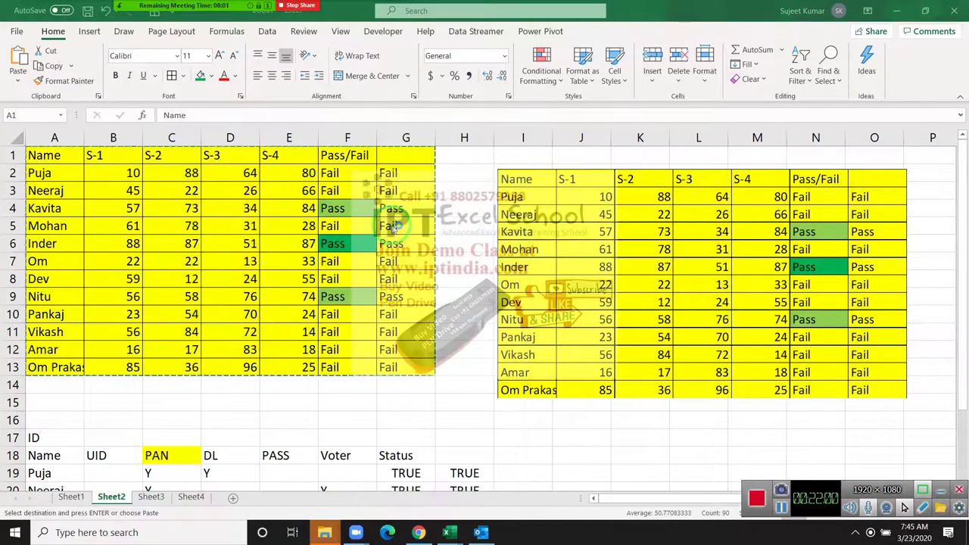
key(super)
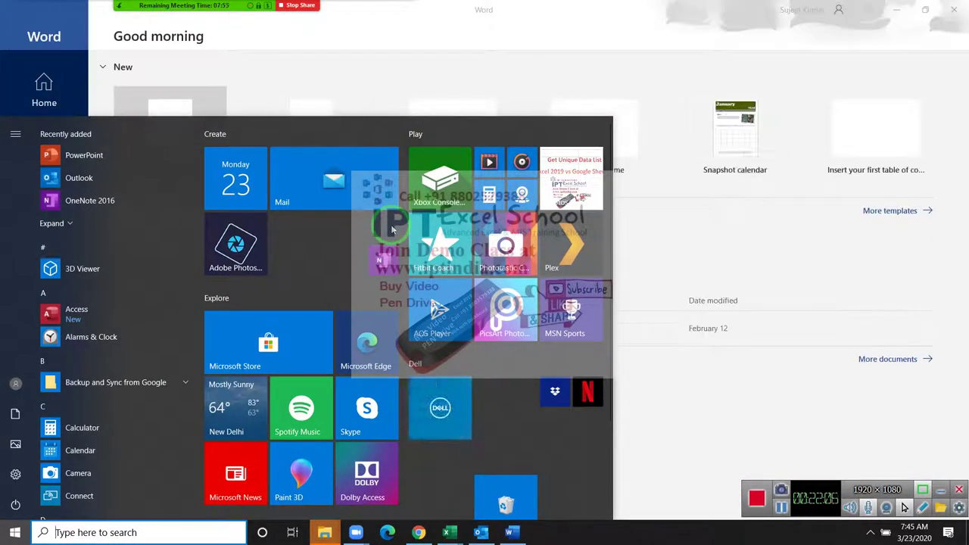
Step: Create a blank Word document, then switch back to Excel's AutoRecovered Book1 workbook
text(po)
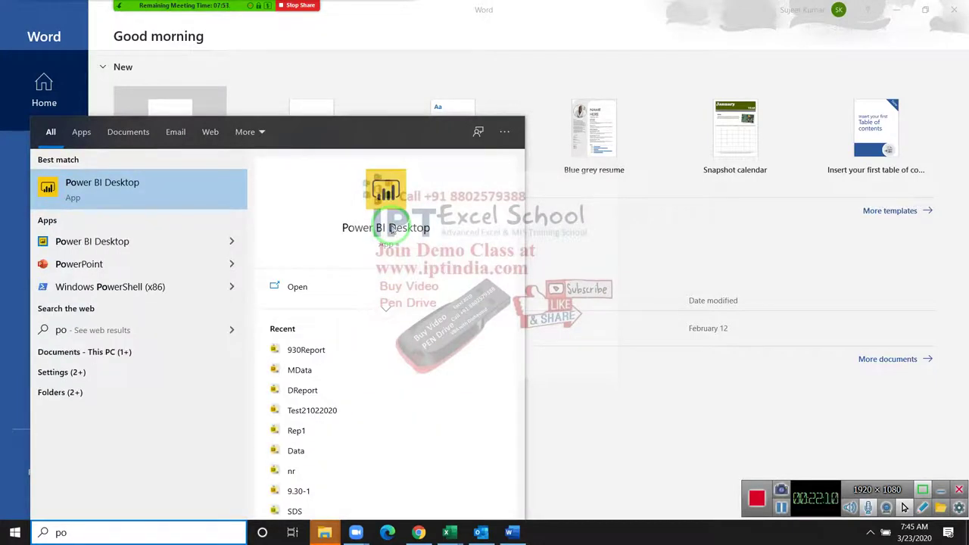
click(391, 228)
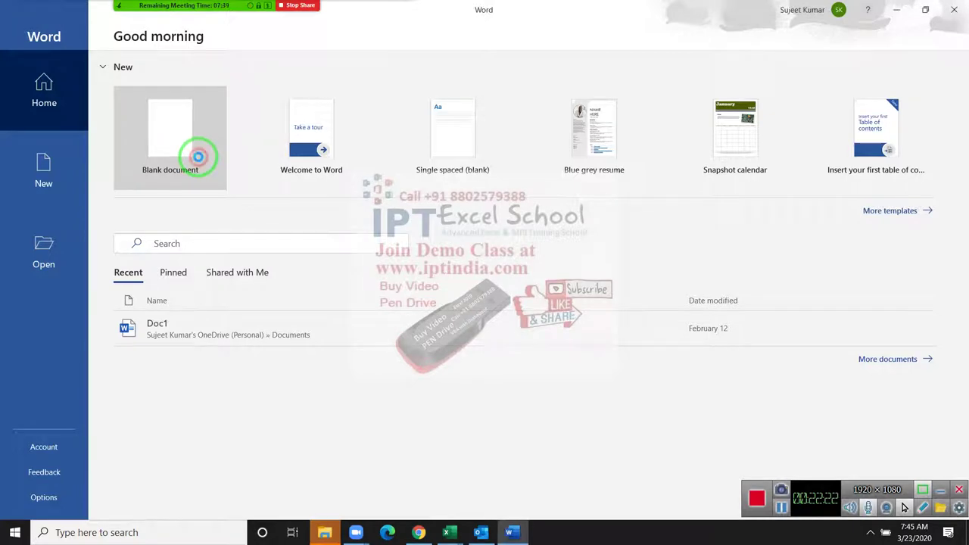
click(198, 157)
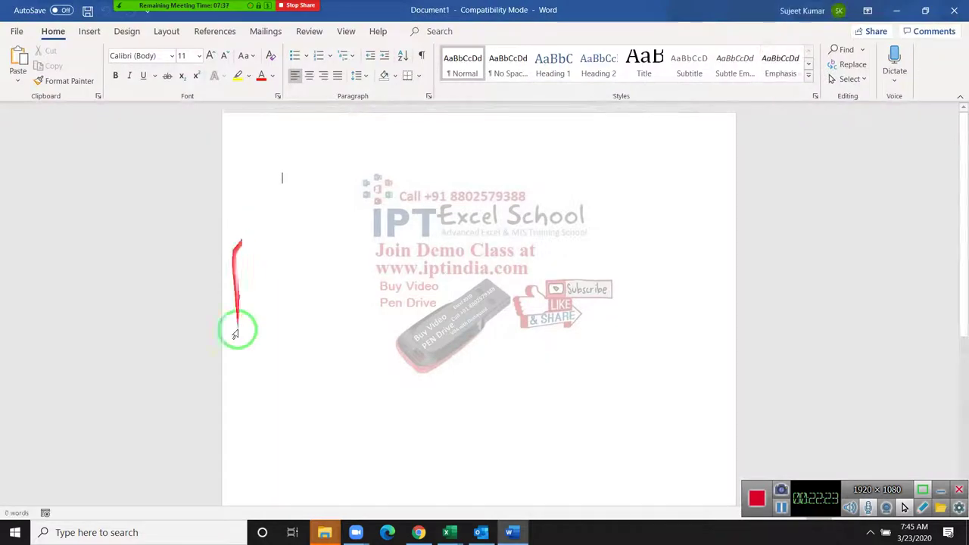
click(447, 532)
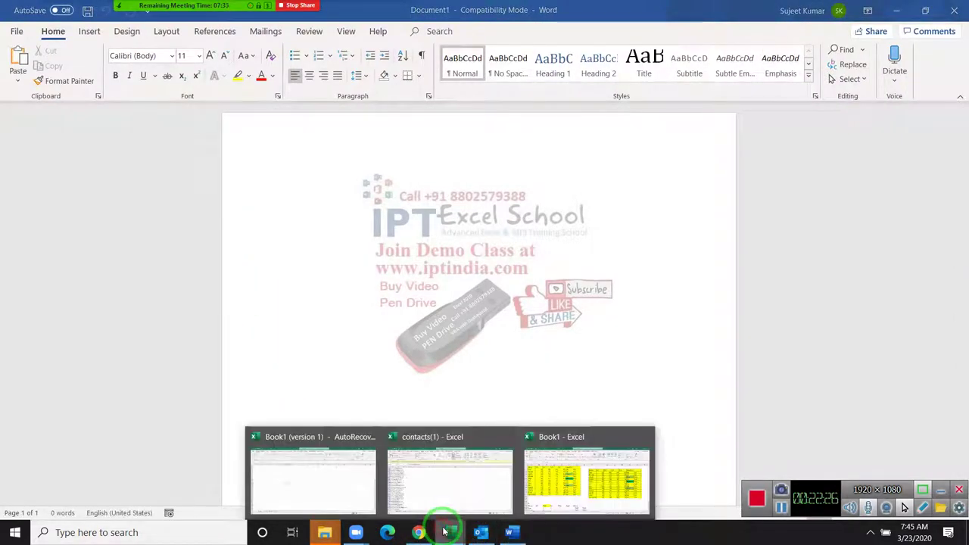
click(338, 475)
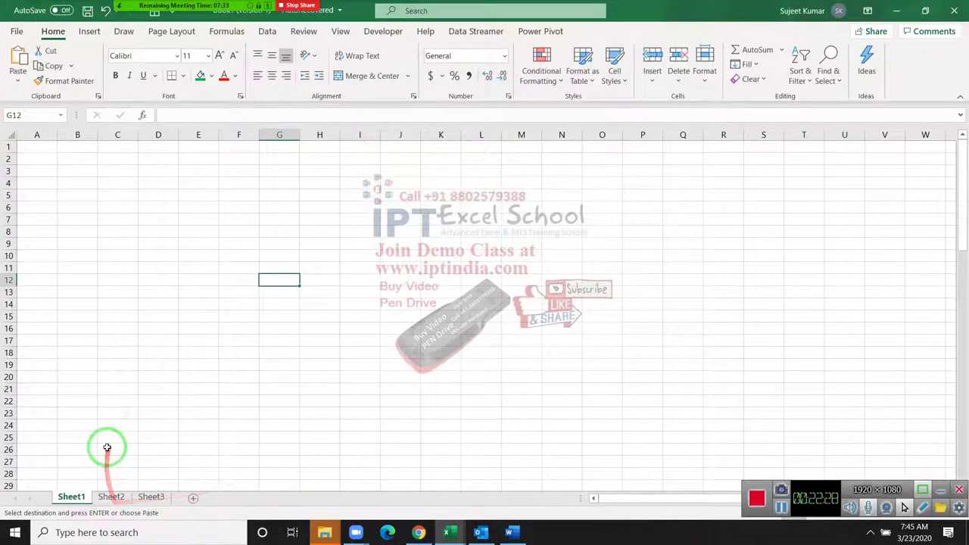
Step: With A1 active on the Insert tab, browse Symbols and Links, then open the Text dropdown
click(87, 34)
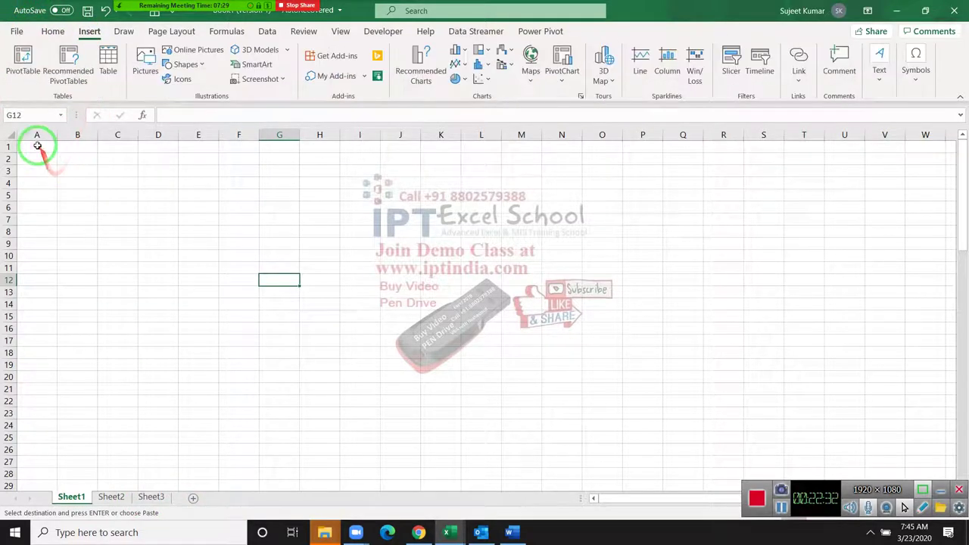
click(37, 145)
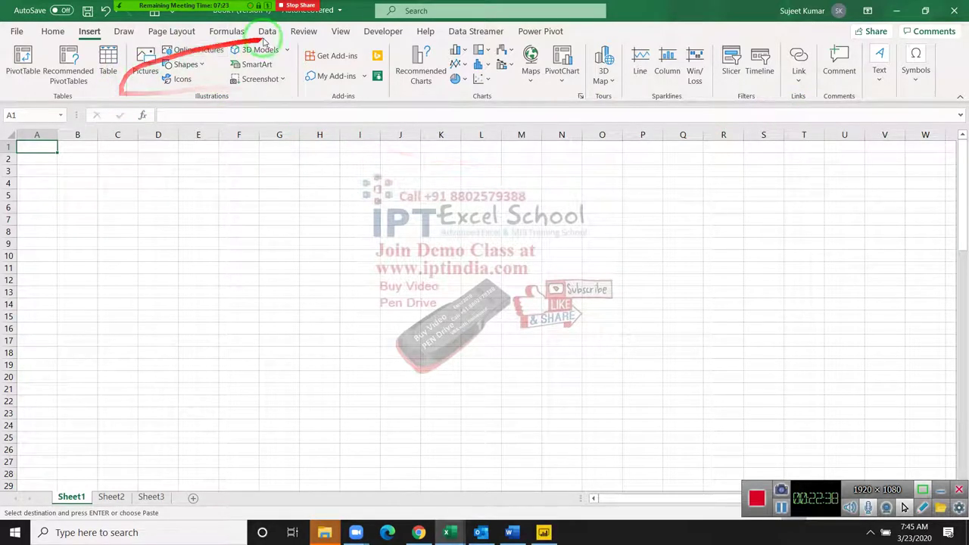
click(920, 82)
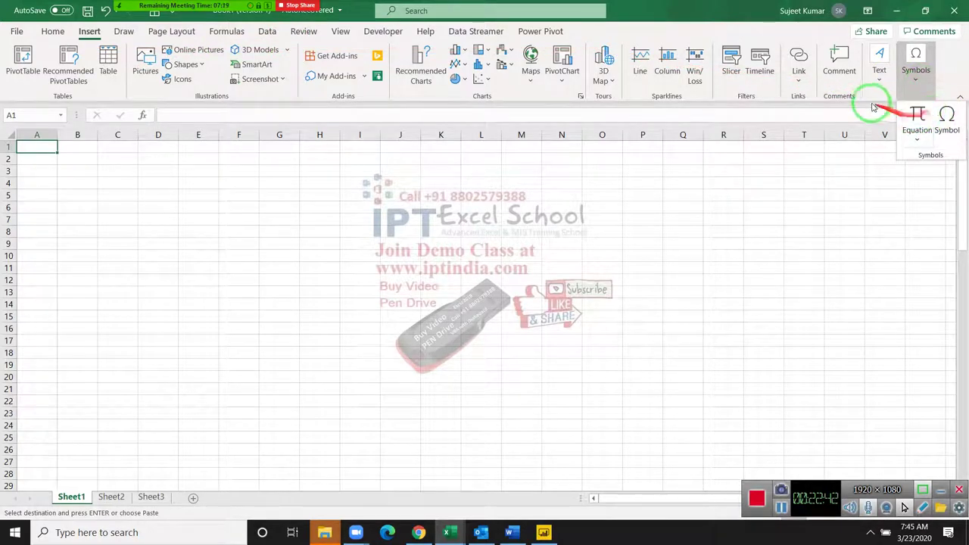
click(878, 82)
click(914, 82)
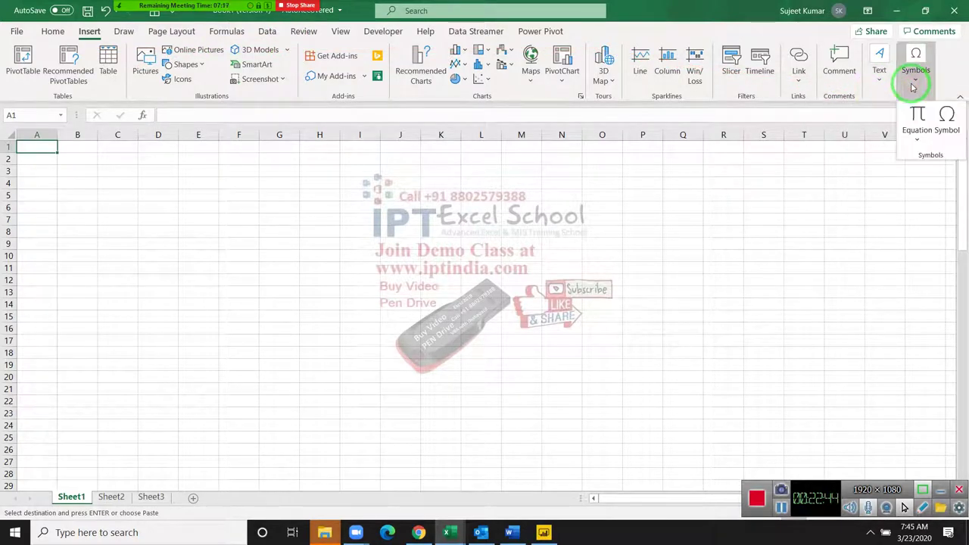
click(818, 182)
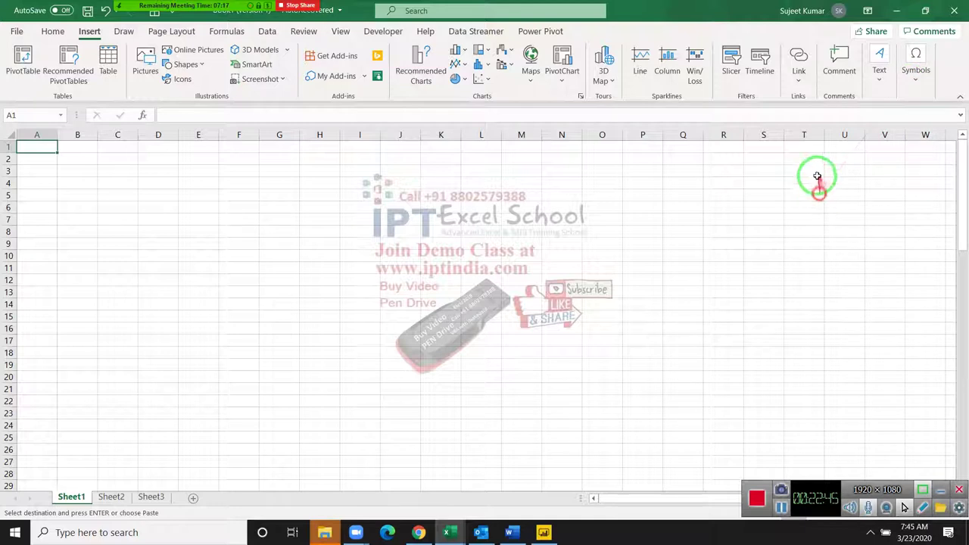
click(802, 82)
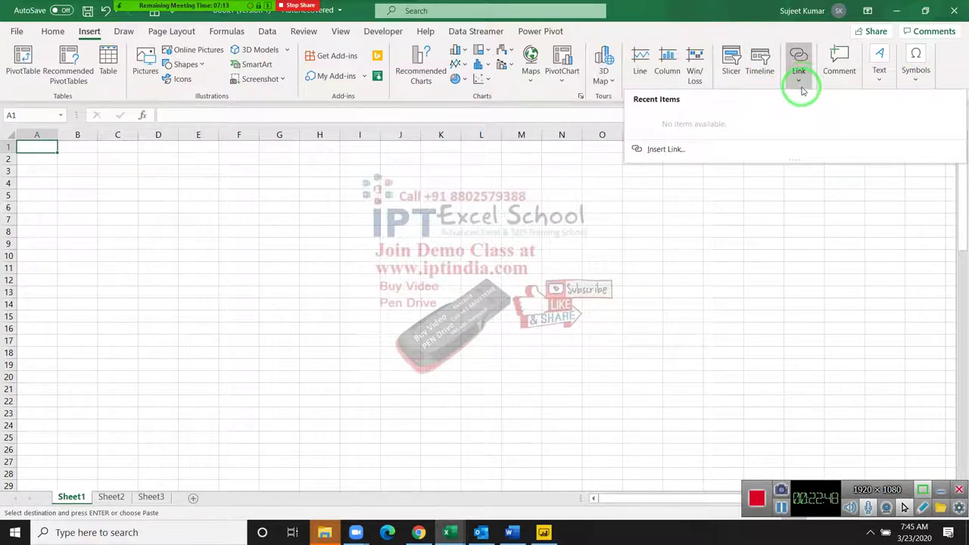
click(802, 87)
click(804, 85)
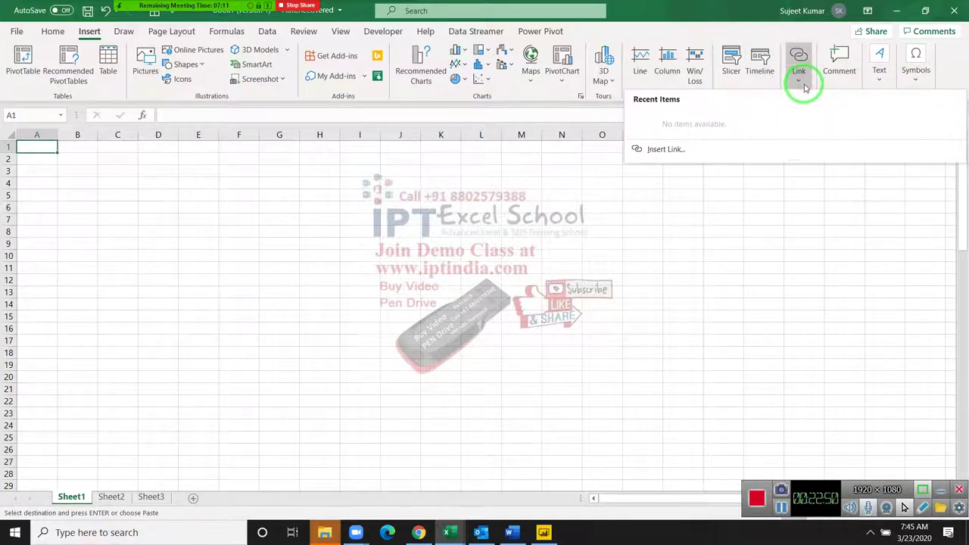
click(805, 86)
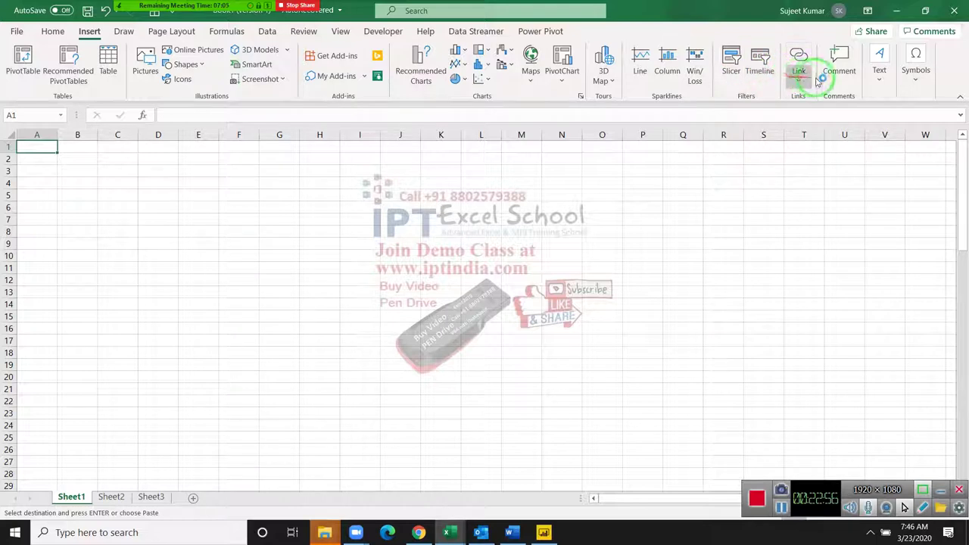
click(882, 87)
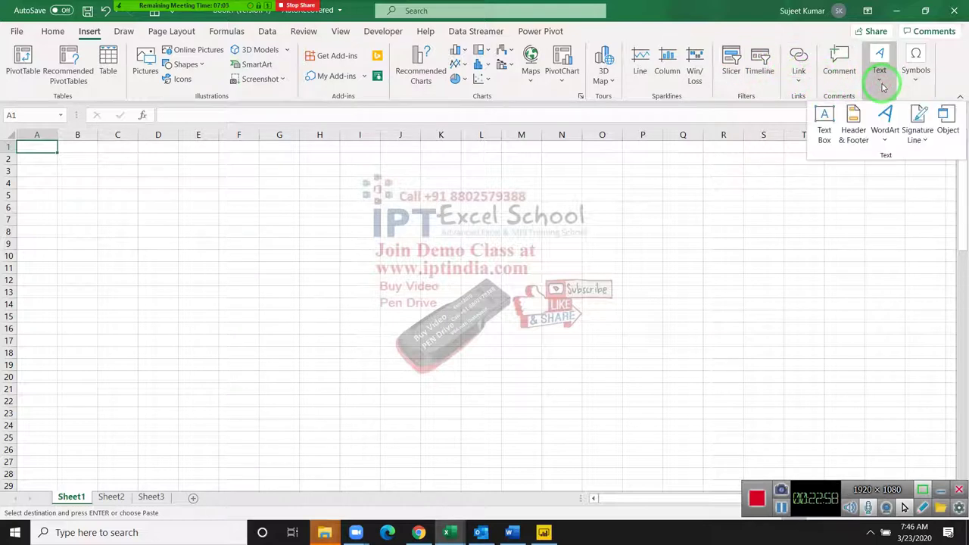
Step: Insert PapaRec.pdf via Object > Create from File with Link to file ticked
click(958, 125)
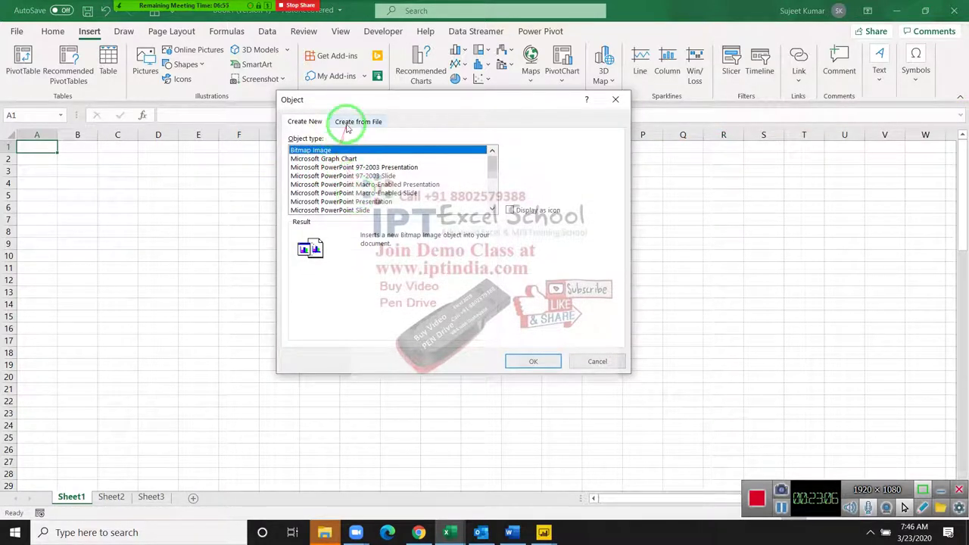
click(352, 175)
scroll(355, 181, down, 2)
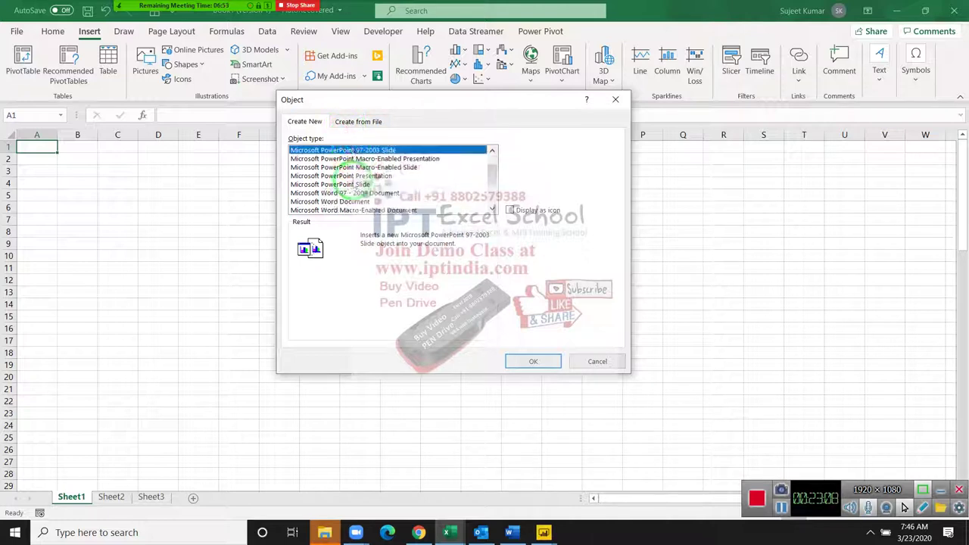
scroll(360, 184, down, 1)
scroll(361, 185, up, 1)
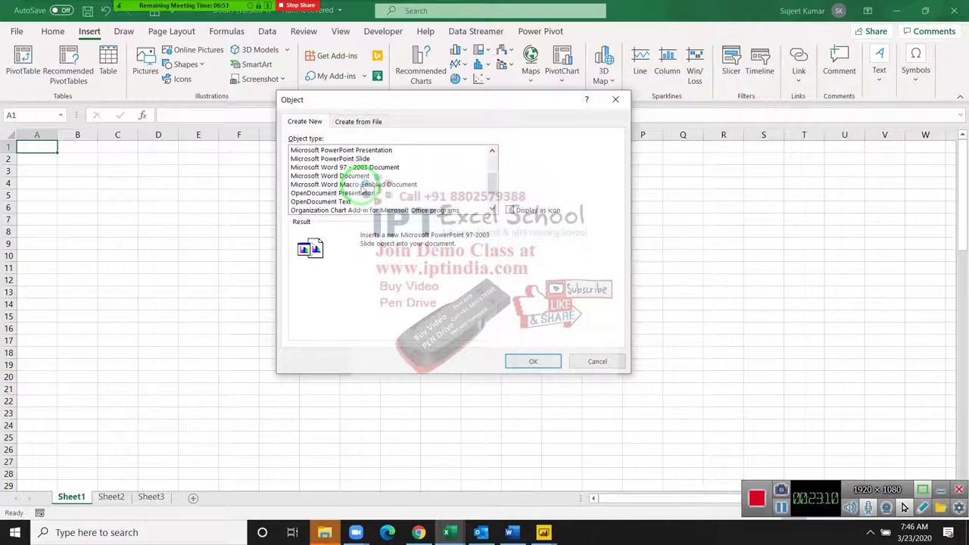
scroll(363, 188, down, 1)
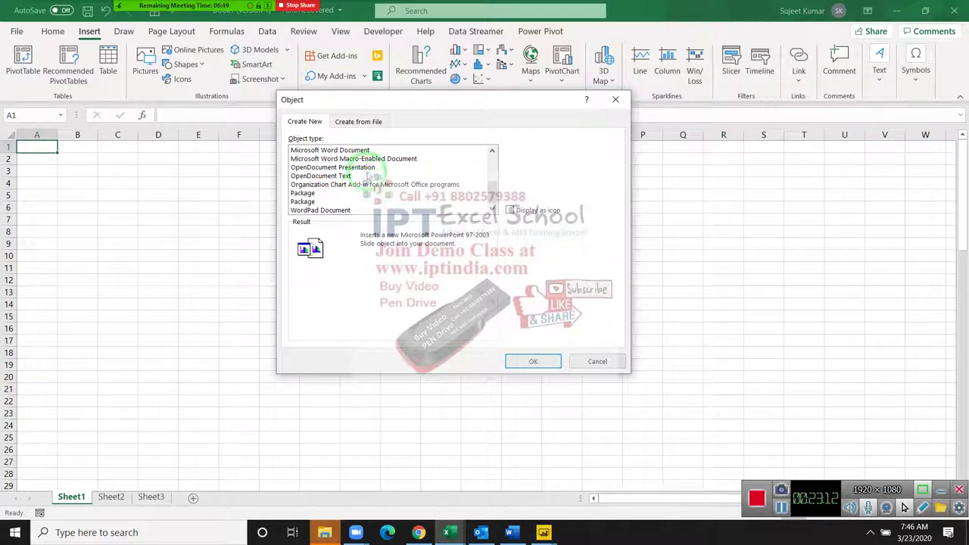
click(360, 123)
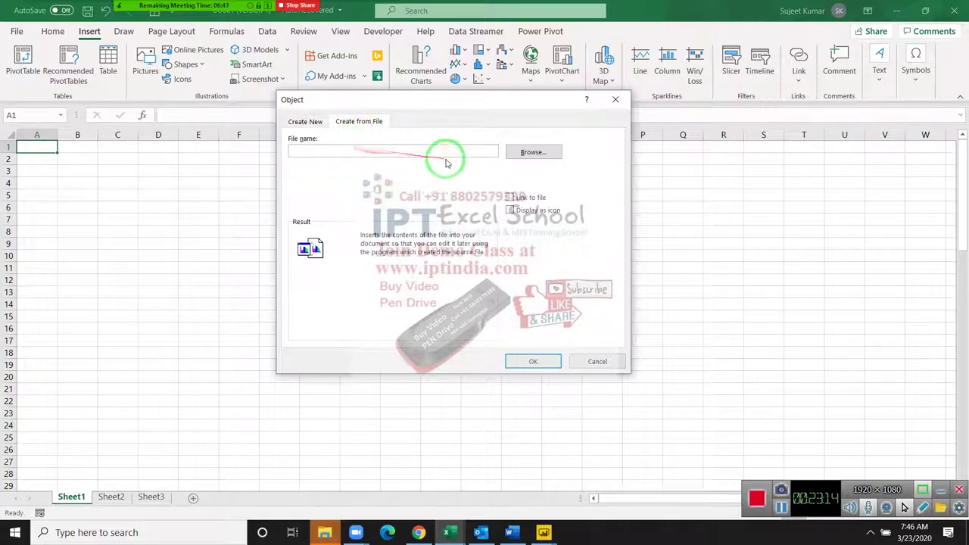
click(513, 152)
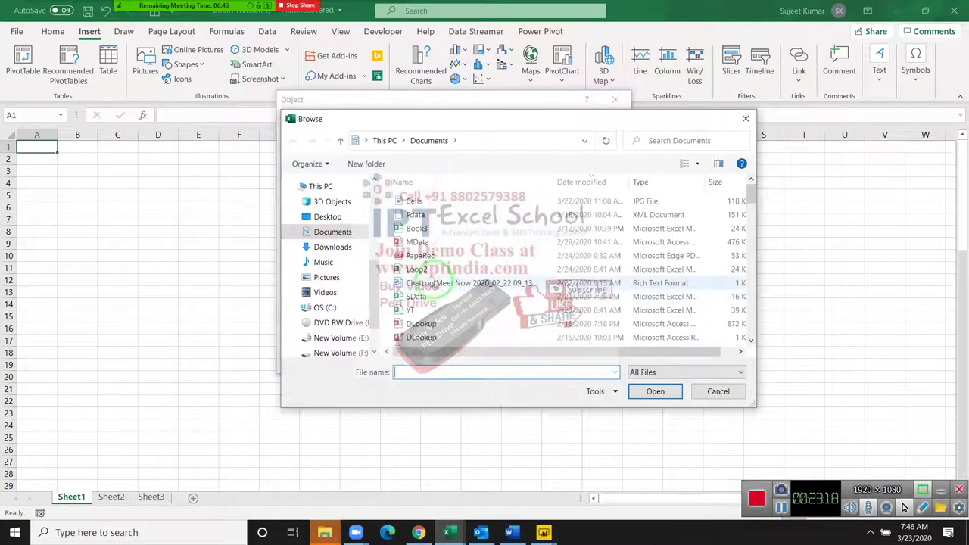
click(430, 260)
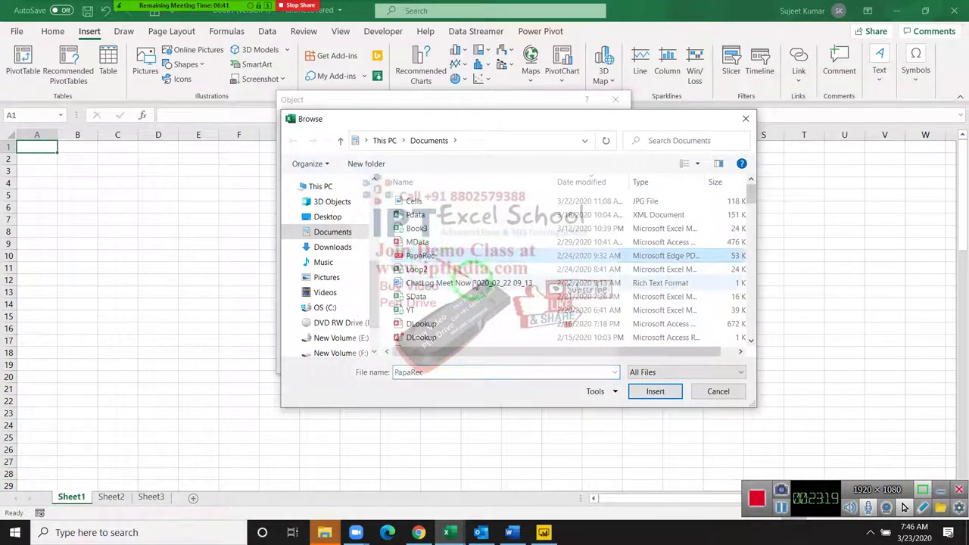
click(654, 391)
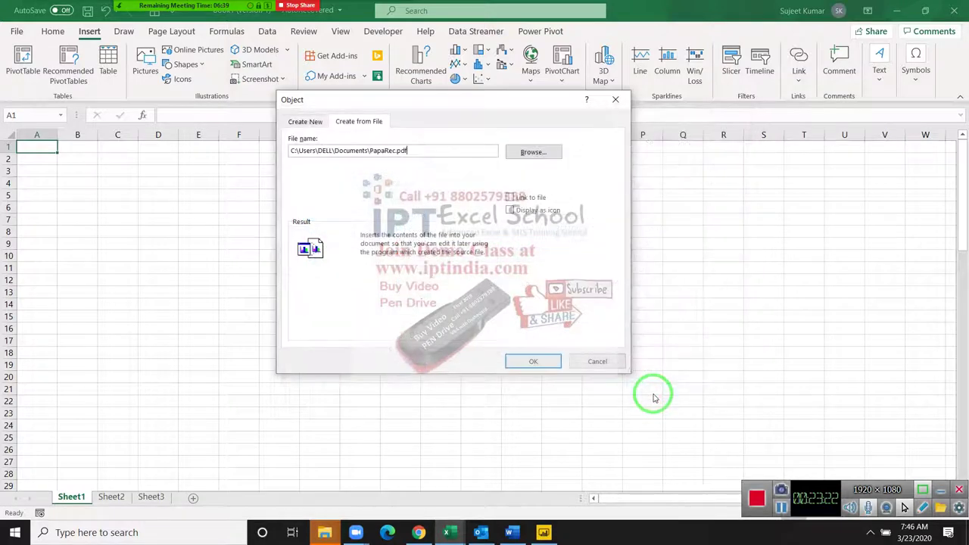
click(533, 198)
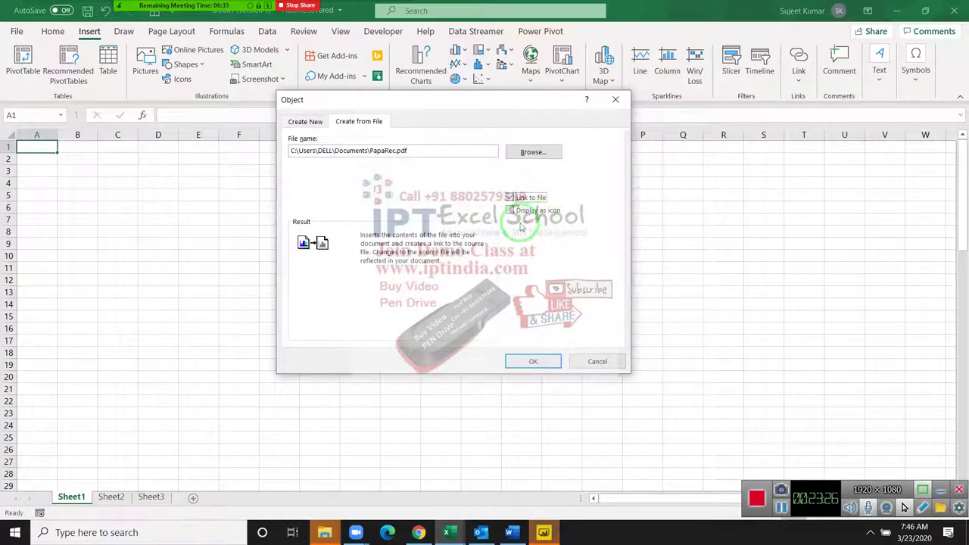
click(533, 362)
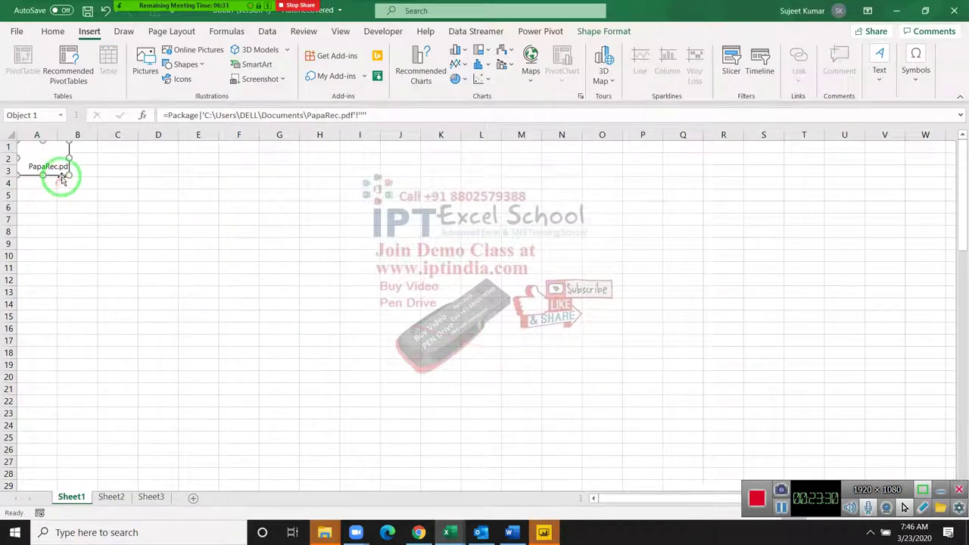
Step: Enlarge the PapaRec.pdf object, cancel the package-contents prompt, and cut the object off the sheet
drag(74, 183, 284, 416)
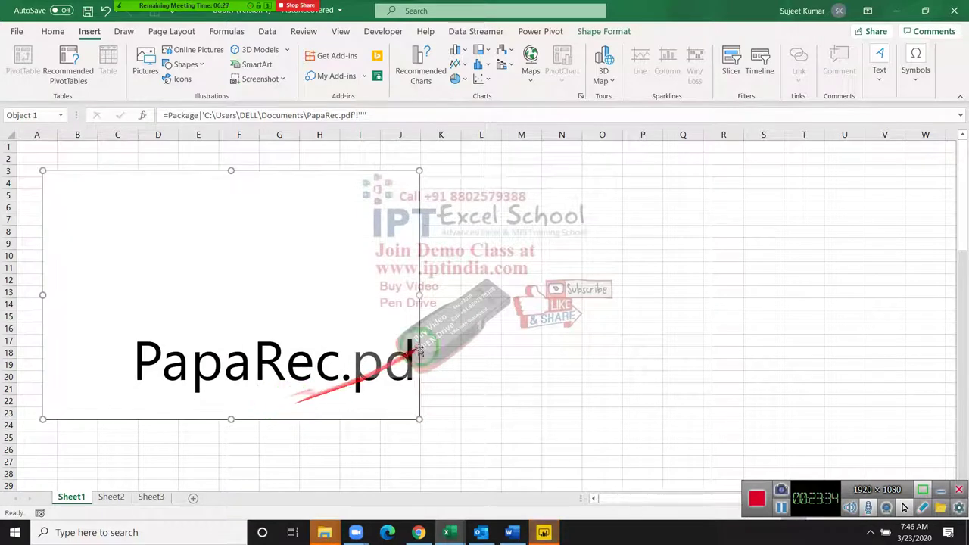
click(475, 296)
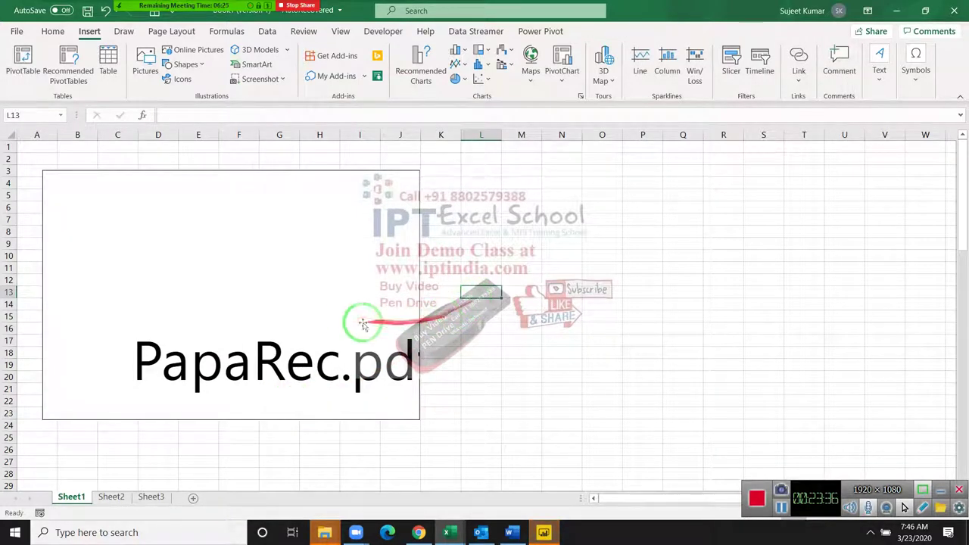
click(330, 318)
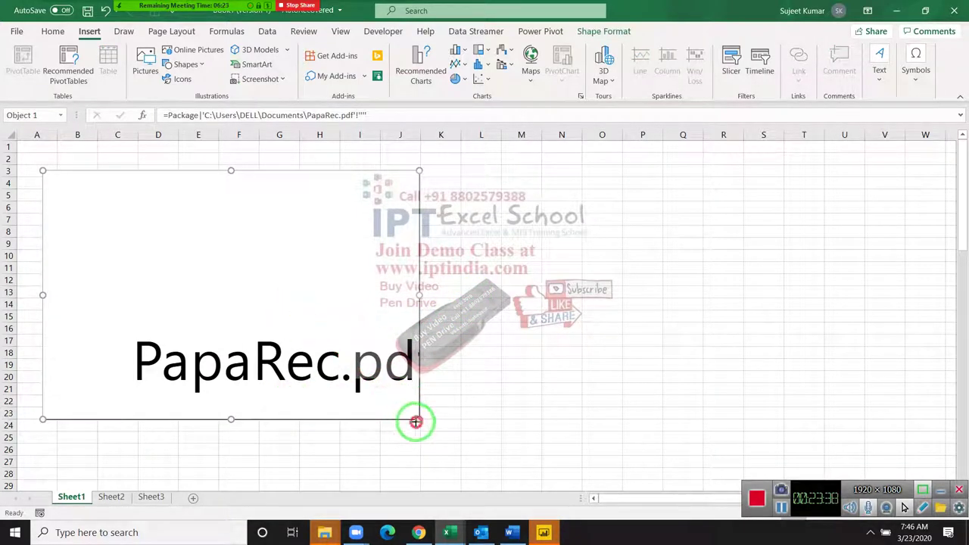
drag(416, 421, 417, 454)
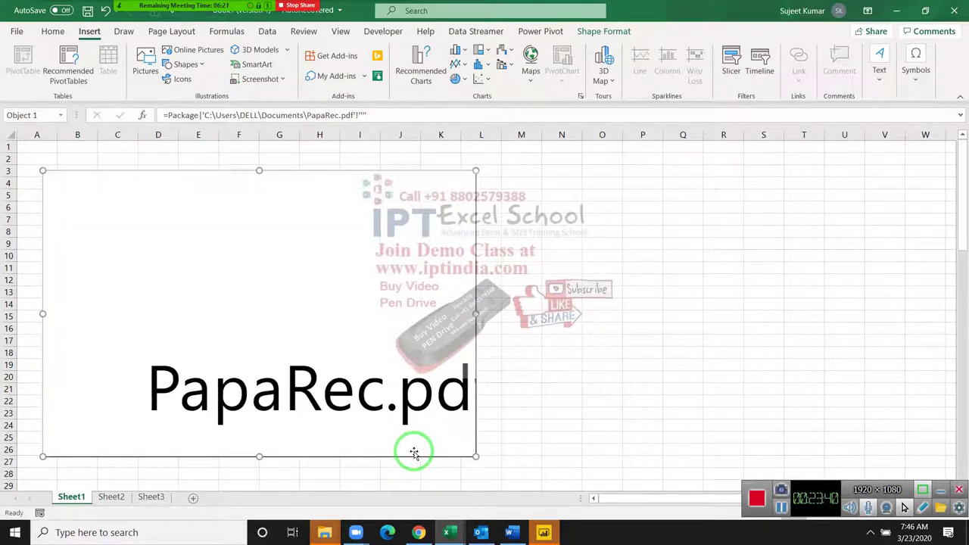
double_click(404, 413)
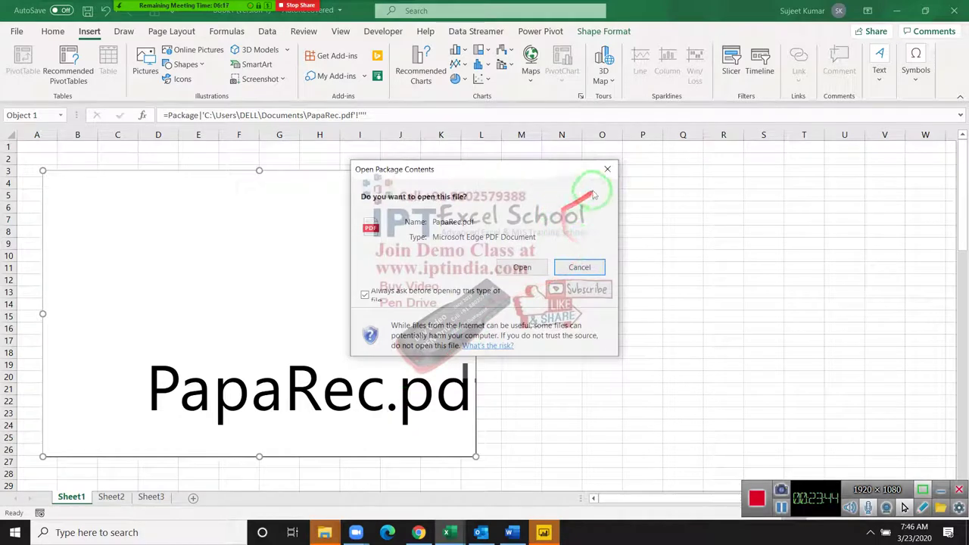
click(606, 169)
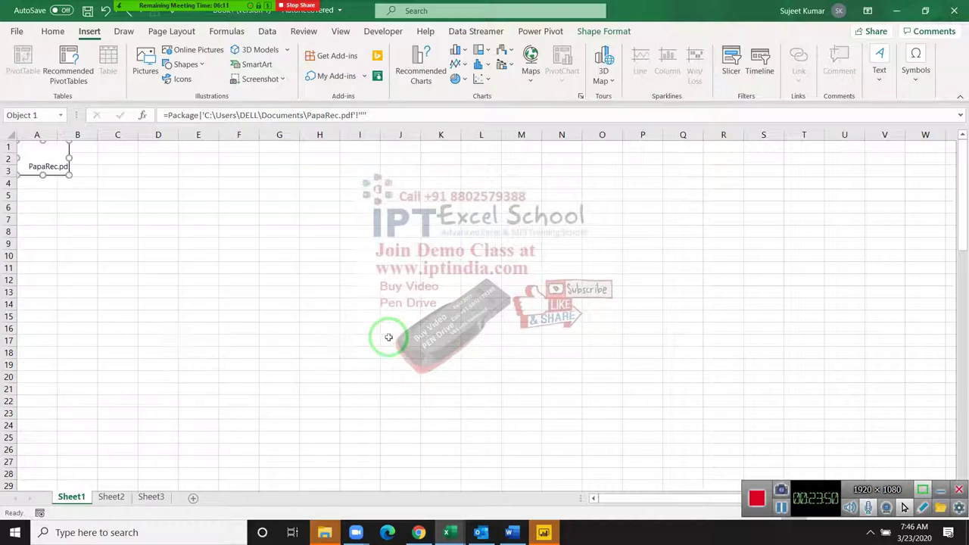
key(ctrl+x)
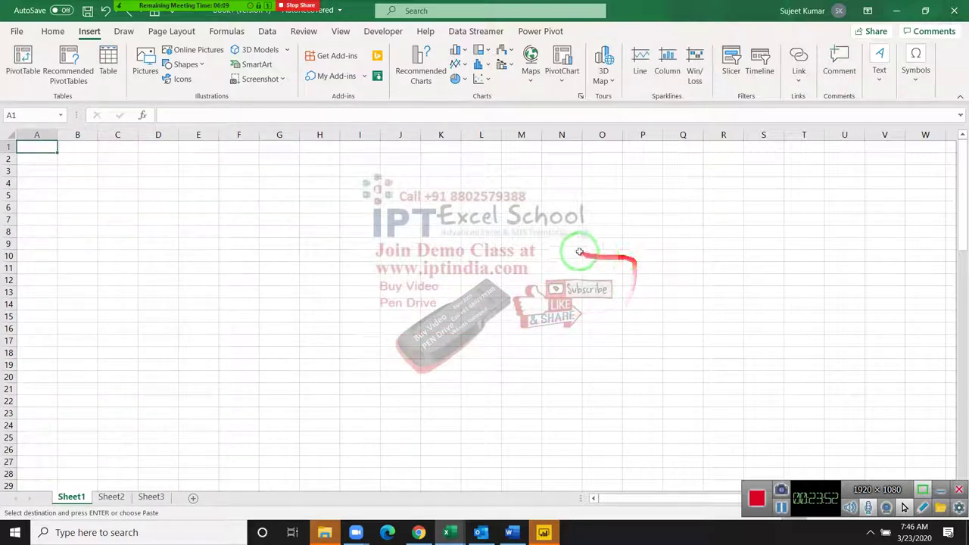
Step: Open the Object dialog from Insert > Text and switch to Create from File
click(878, 72)
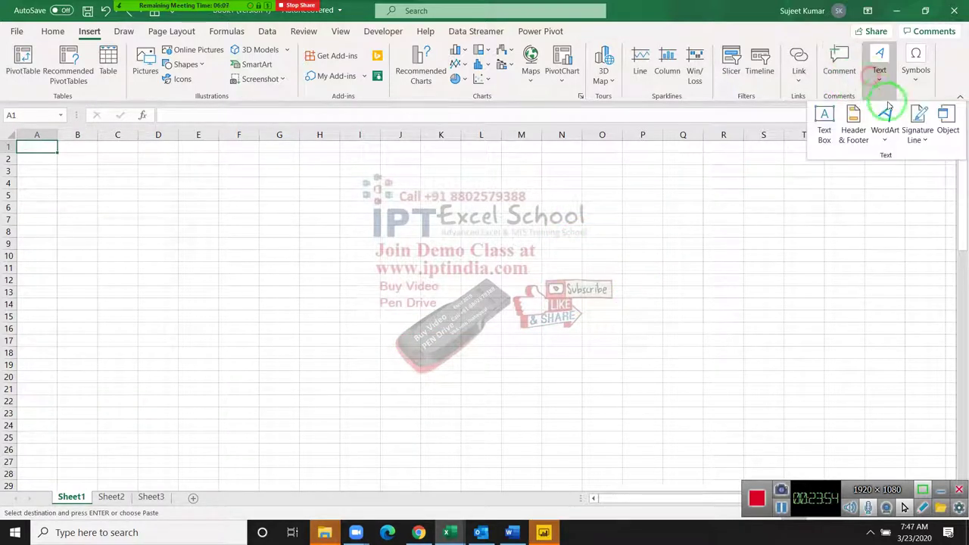
click(947, 124)
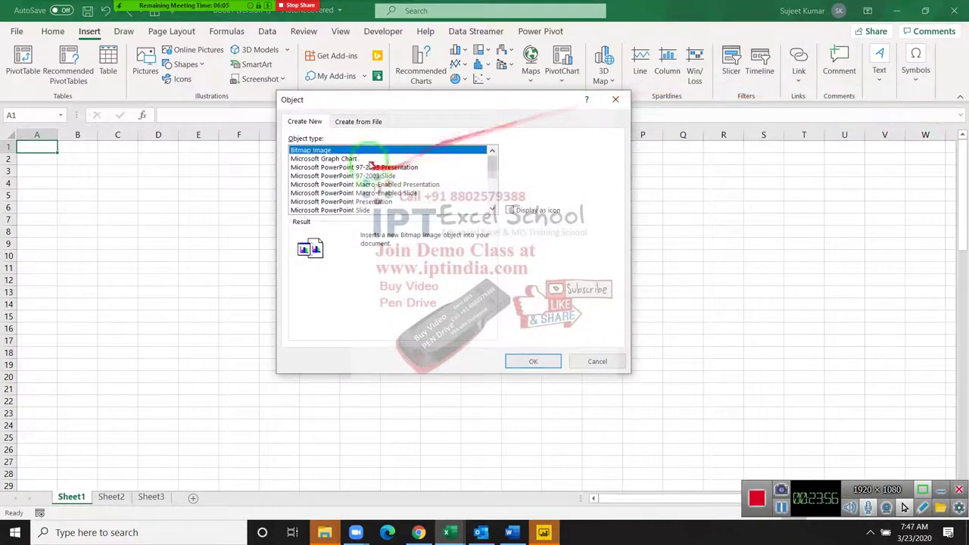
scroll(382, 185, down, 5)
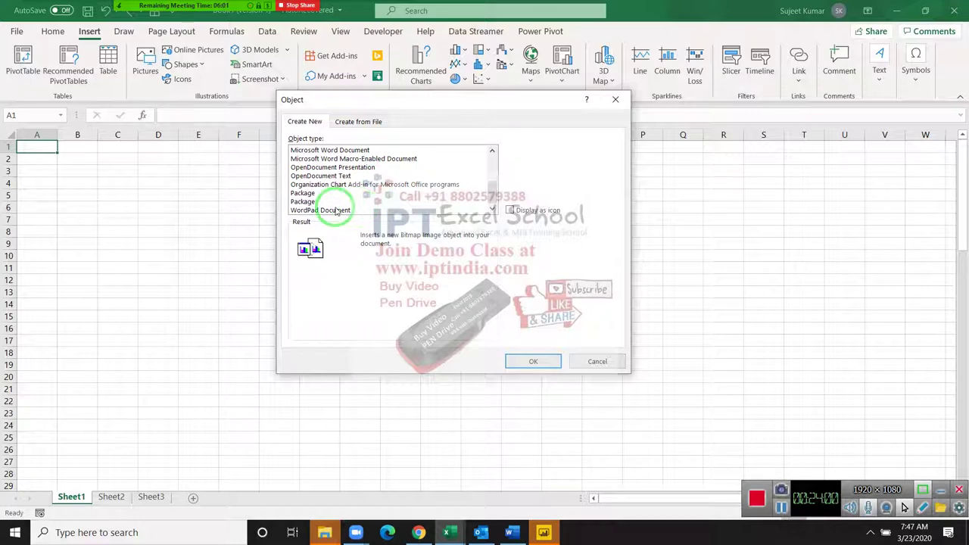
scroll(337, 174, up, 2)
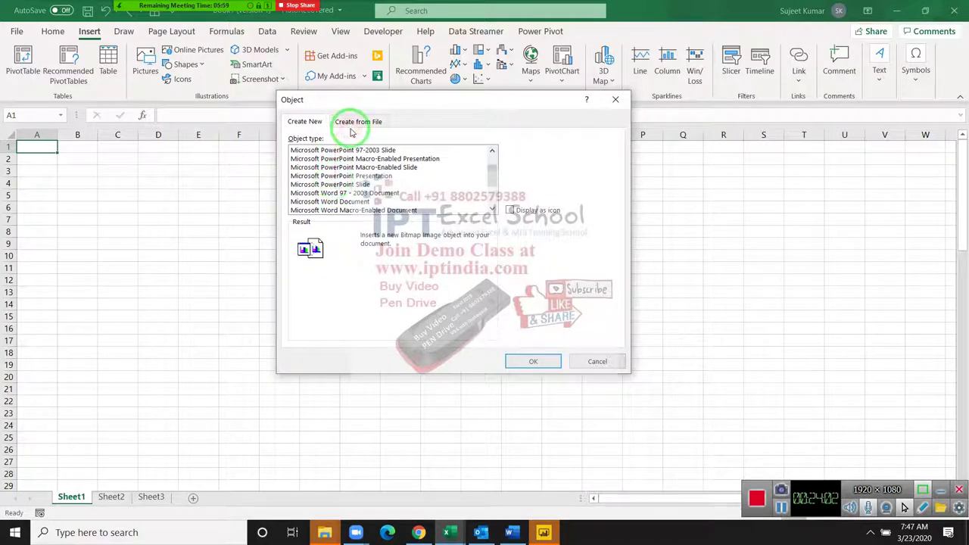
click(355, 122)
Step: Embed ChatLog Meet Now 2020_01_05 10_05.rtf from the Documents folder onto the sheet
click(535, 152)
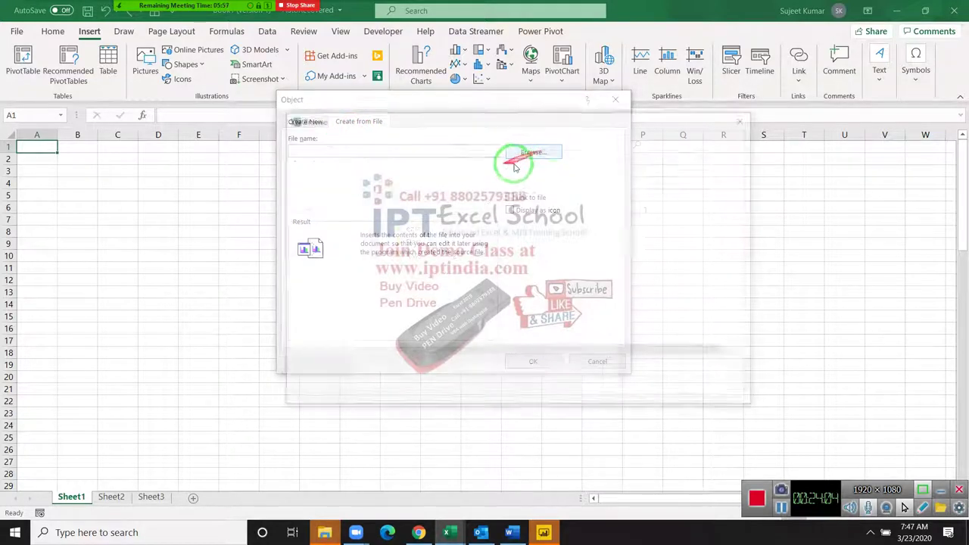
scroll(428, 272, down, 5)
scroll(427, 273, down, 5)
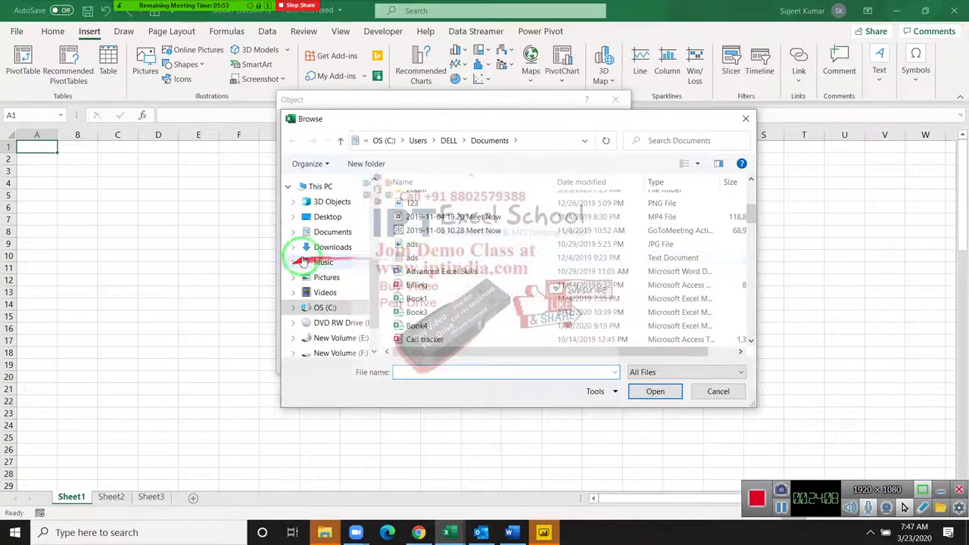
click(322, 233)
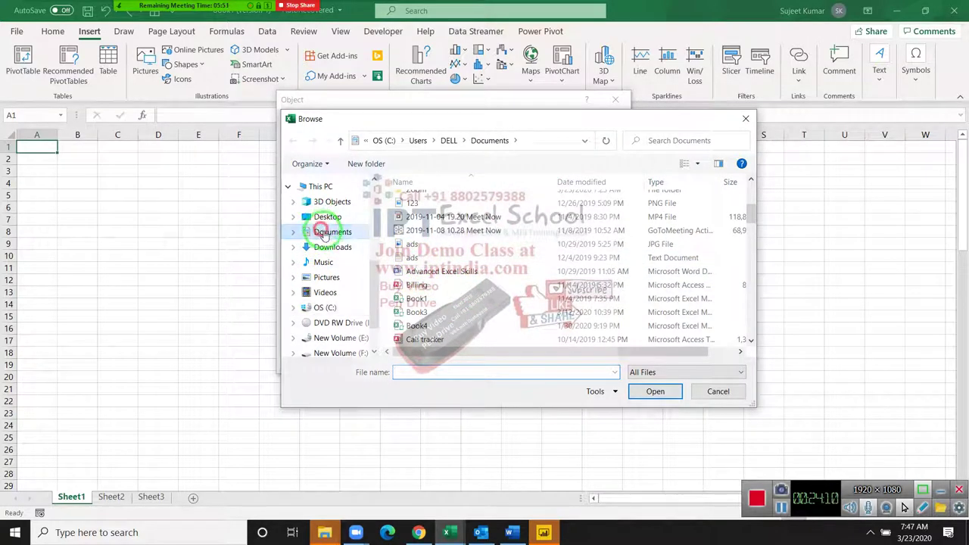
scroll(475, 274, down, 3)
scroll(476, 274, down, 3)
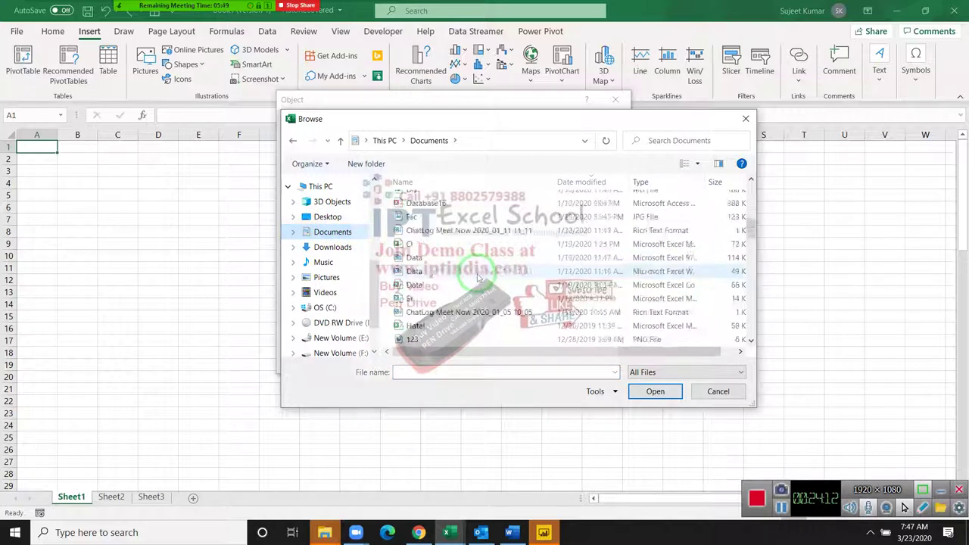
scroll(475, 274, down, 3)
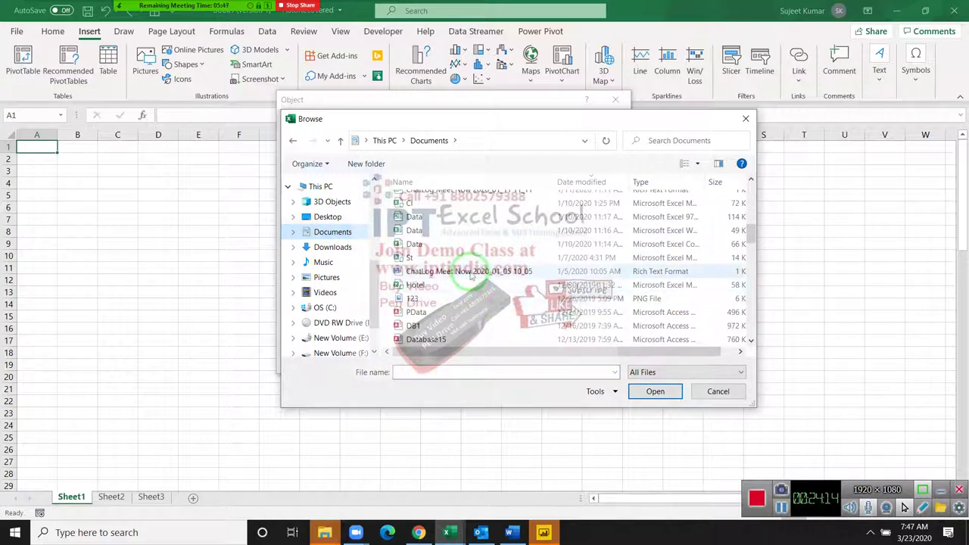
click(470, 271)
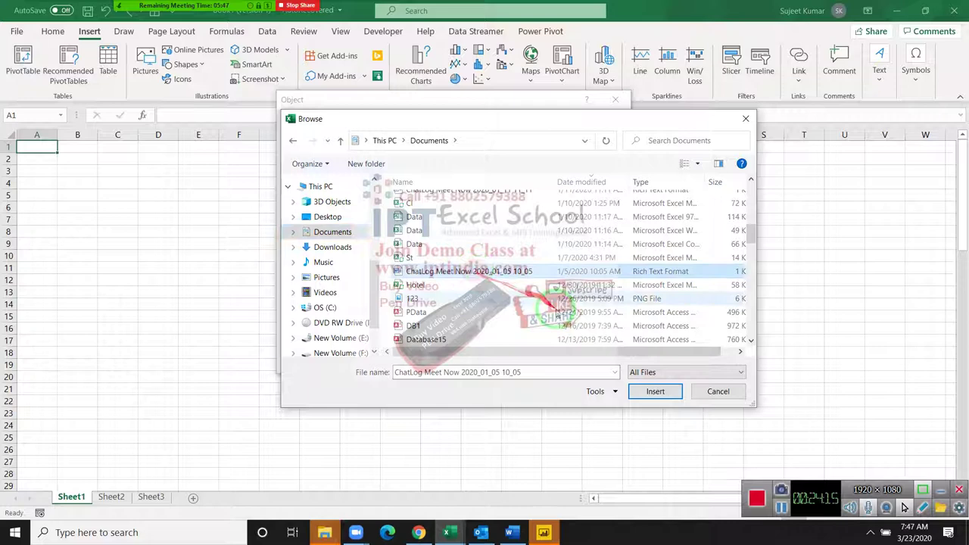
click(655, 392)
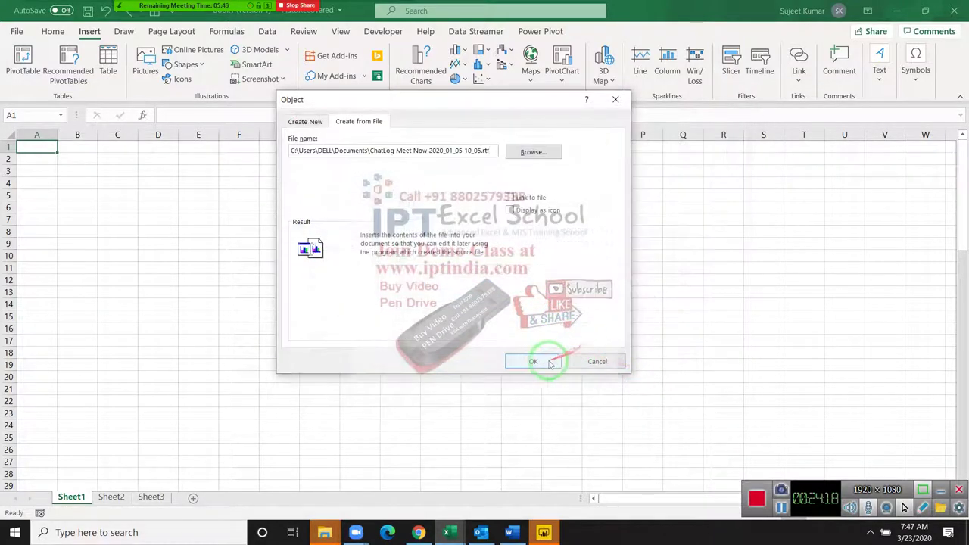
click(542, 362)
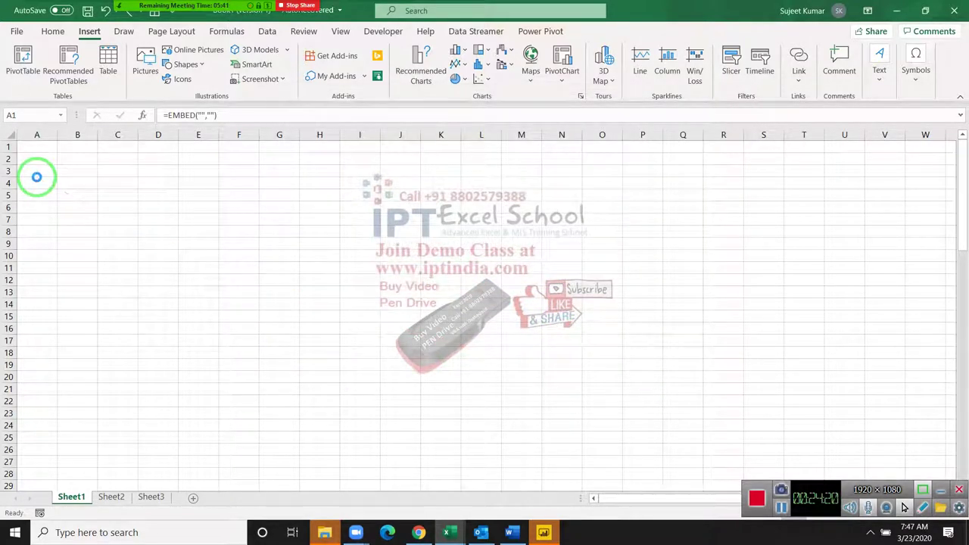
Step: Move the embedded ChatLog object down and delete it
drag(37, 177, 18, 228)
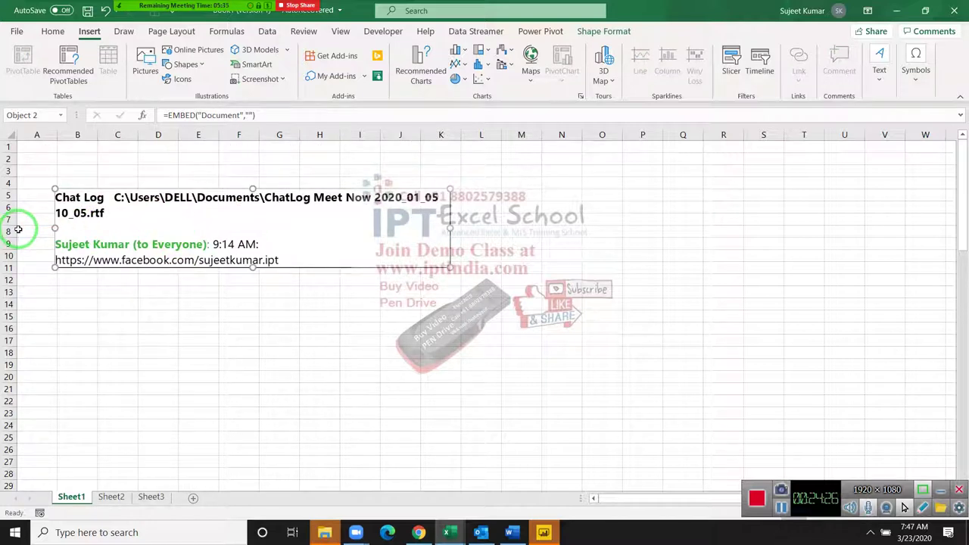
key(Delete)
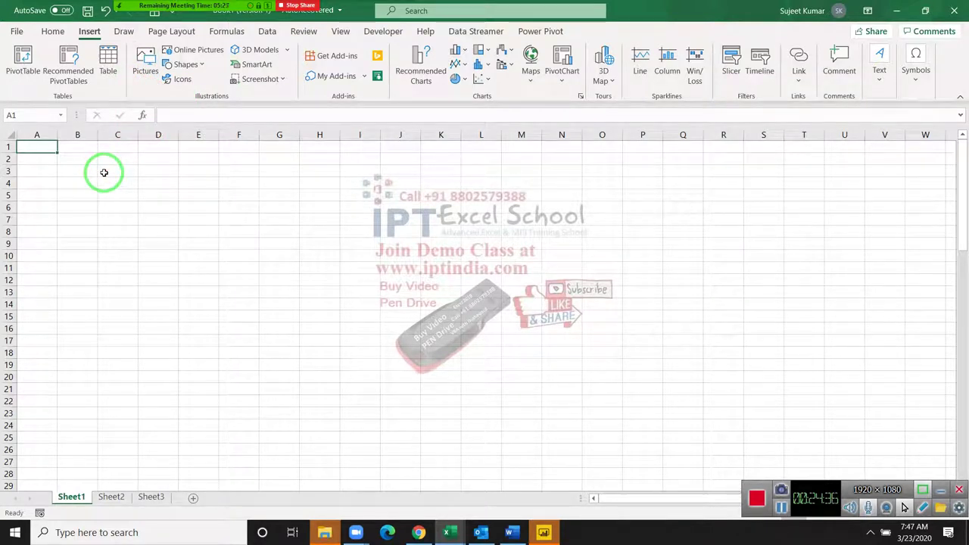
click(10, 50)
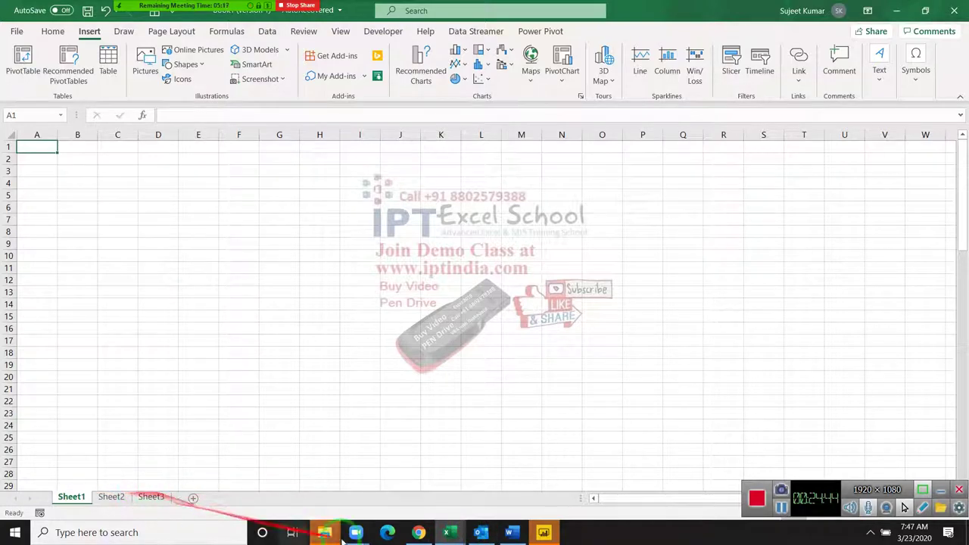
mouse_move(449, 473)
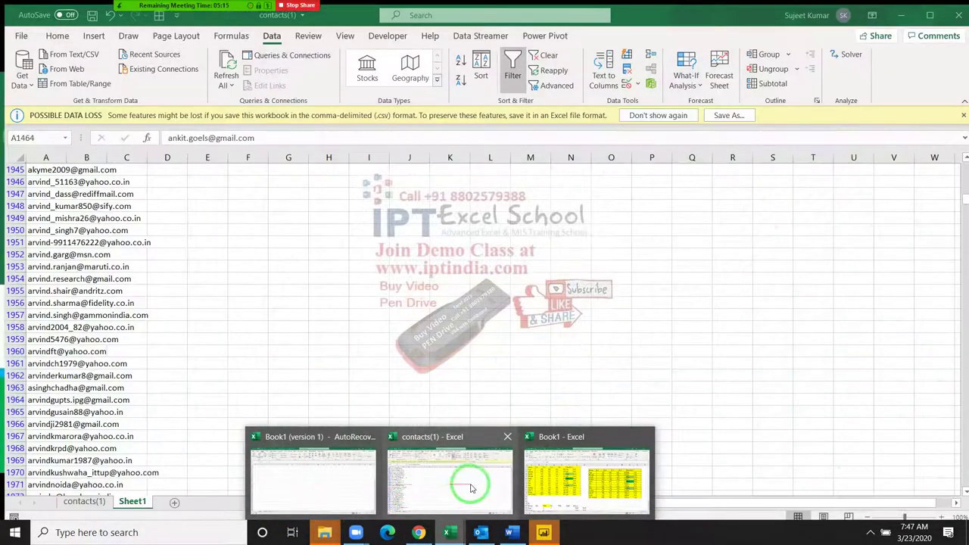
Step: Switch to the Book1 workbook, then bring the blank Word document to the front
click(526, 480)
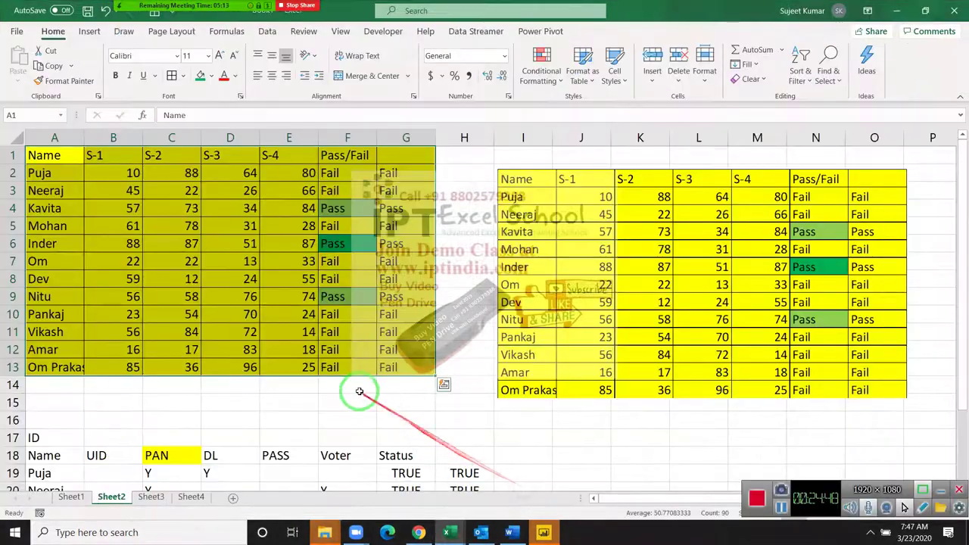
click(479, 532)
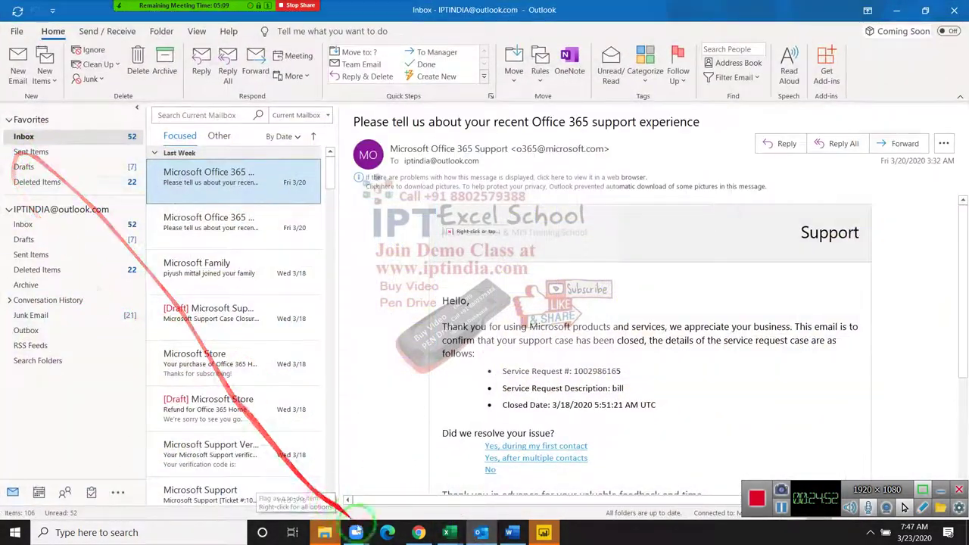
click(514, 532)
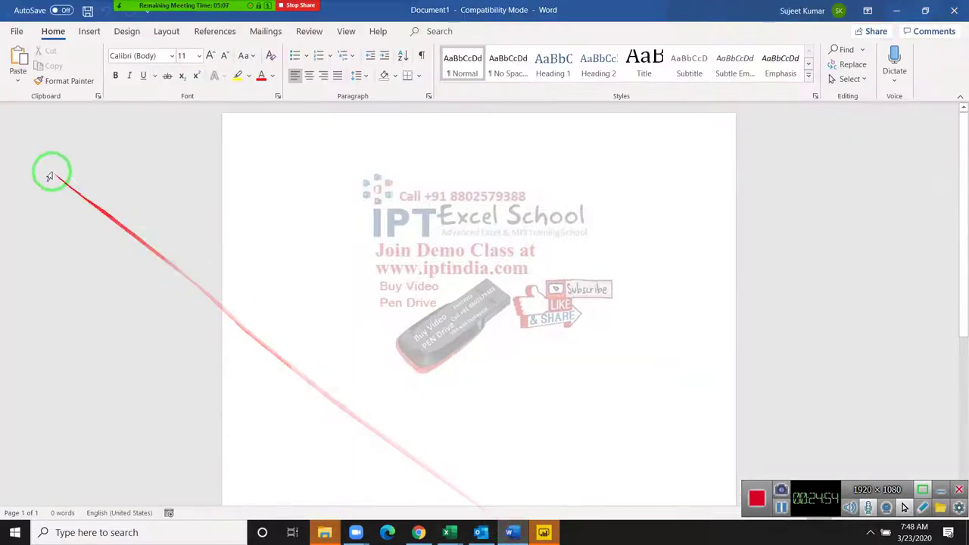
Step: Paste the score table into Document1 as a linked Microsoft Excel Worksheet Object tied to Book1
click(21, 89)
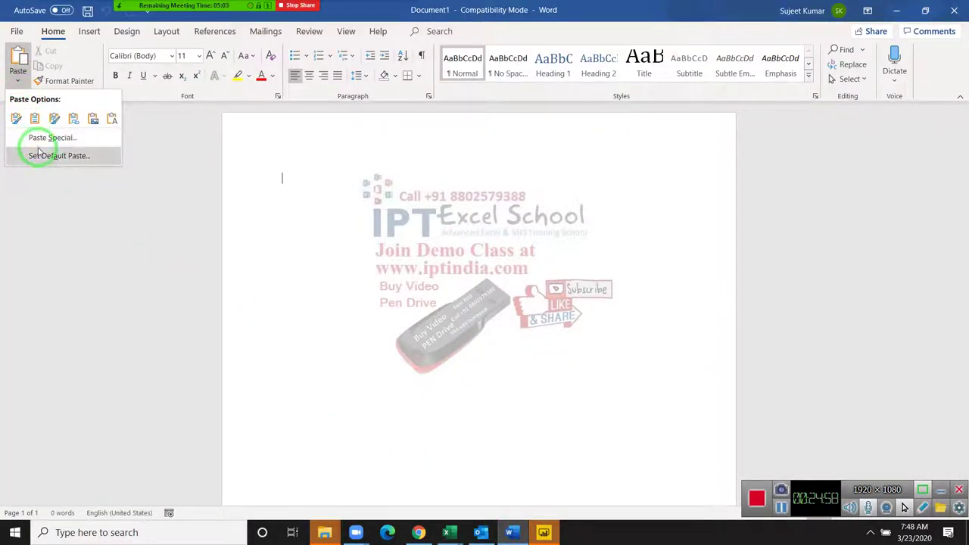
click(38, 141)
click(302, 213)
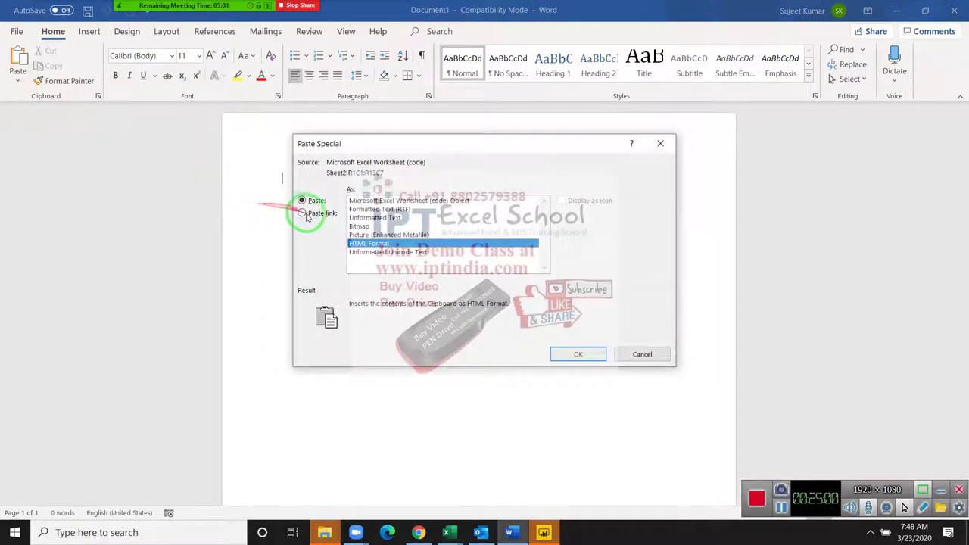
click(378, 200)
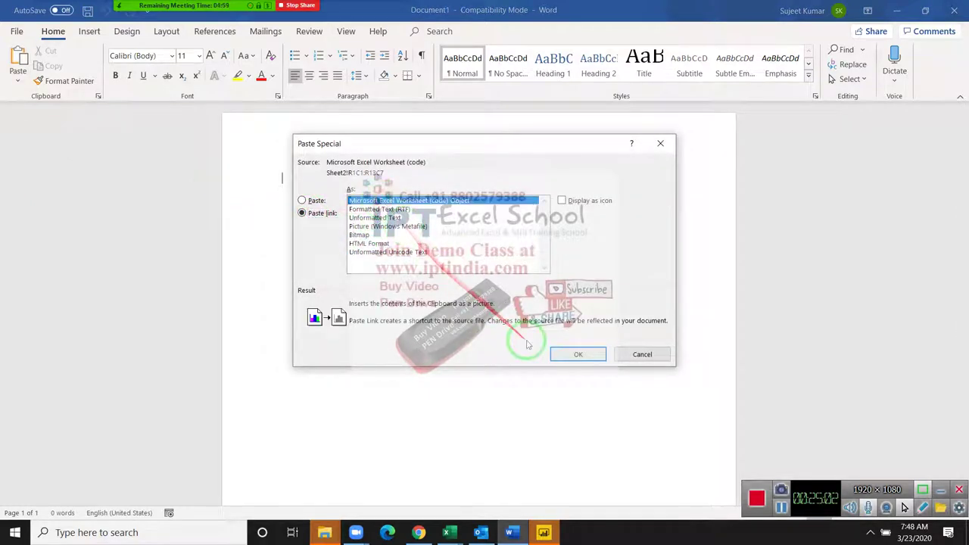
click(575, 354)
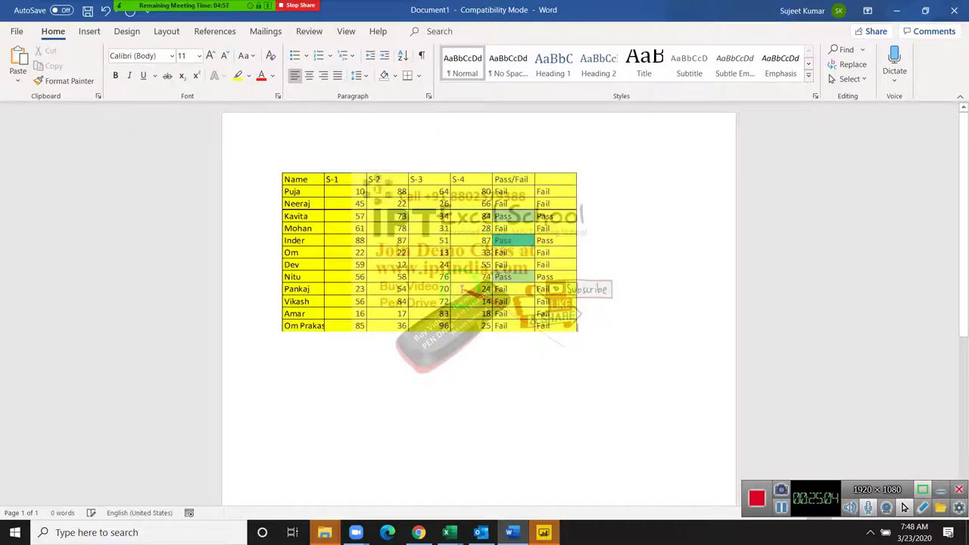
click(391, 365)
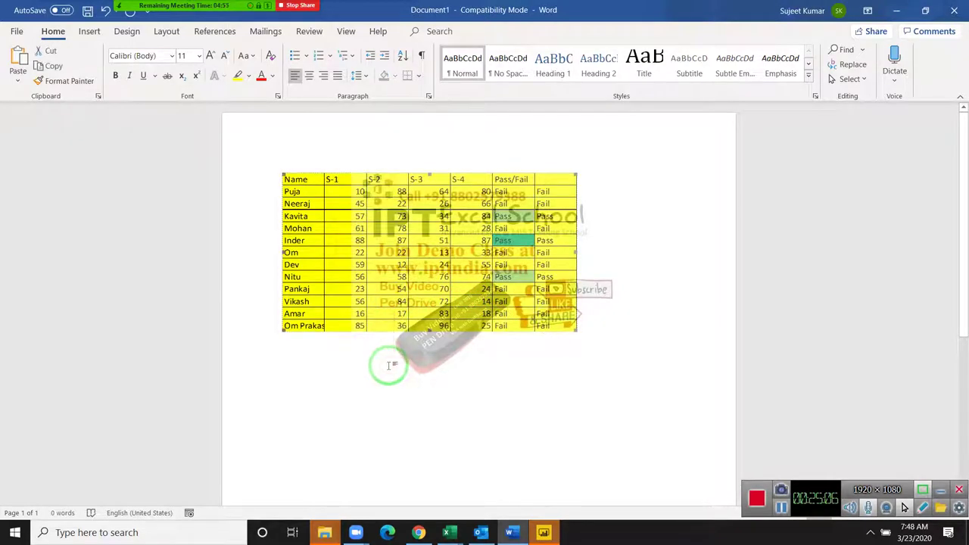
Step: Fill the Excel score table cells with light blue-grey instead of yellow
key(alt+Tab)
key(alt+Tab)
key(alt+Tab)
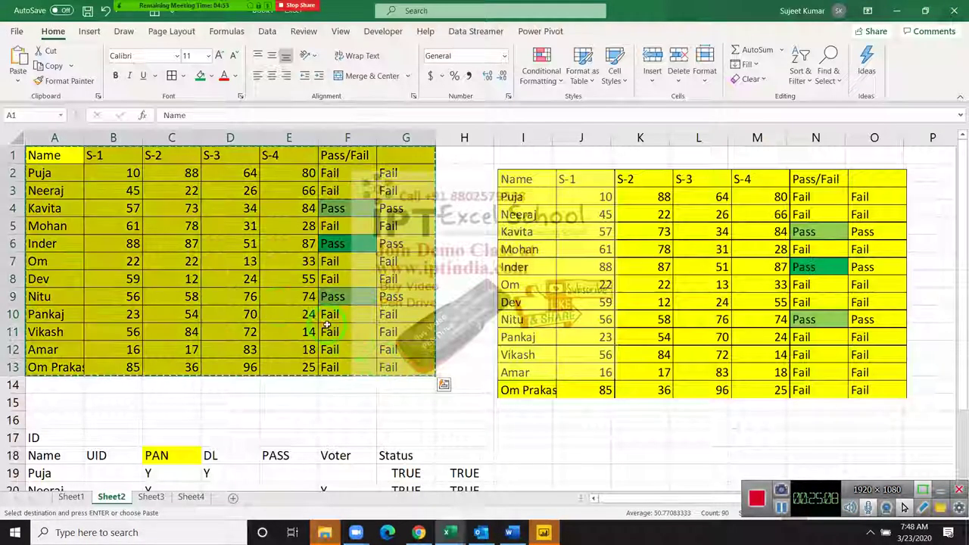
click(308, 243)
mouse_move(41, 156)
mouse_down()
mouse_move(348, 360)
mouse_move(412, 367)
mouse_up()
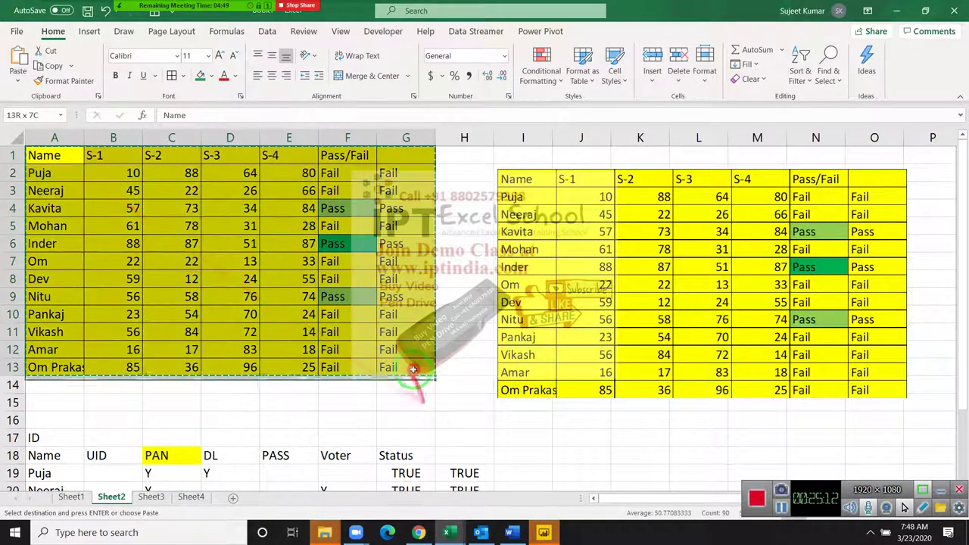
click(211, 76)
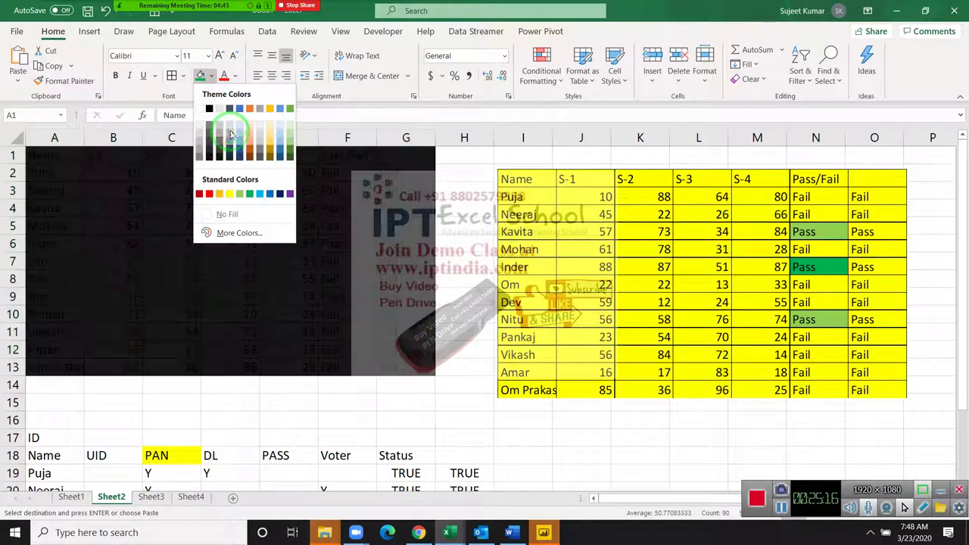
click(234, 129)
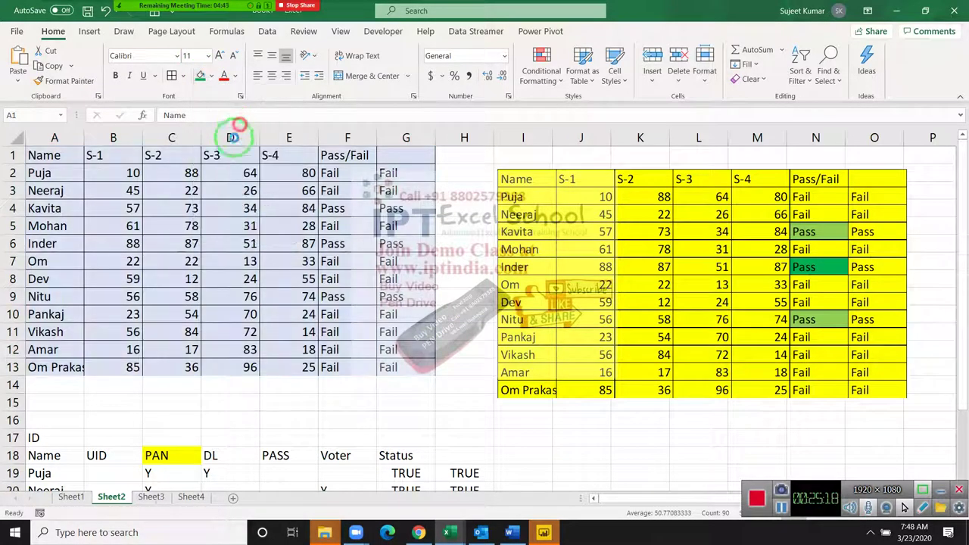
Step: Check the linked table in Word, then bring the Outlook inbox forward
key(alt+Tab)
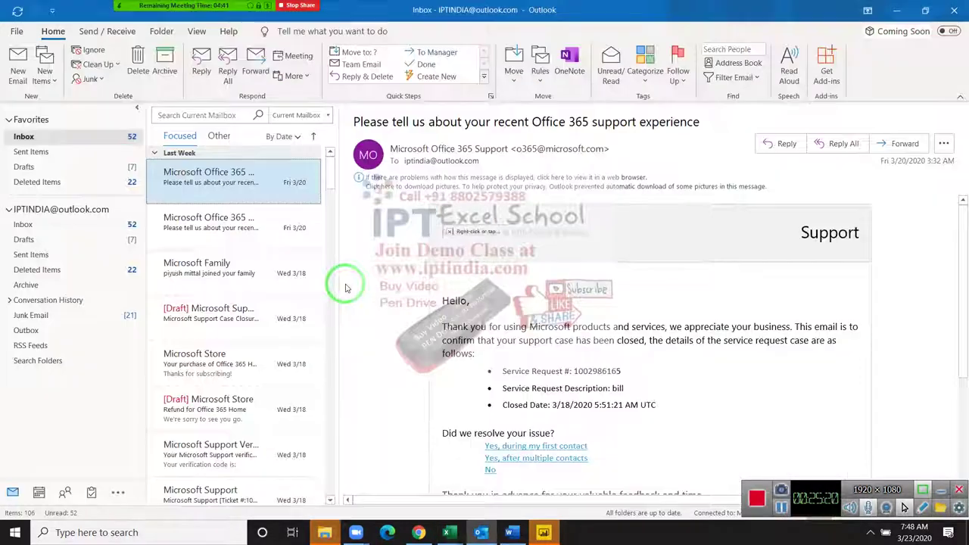
key(alt+Tab)
key(alt+Tab)
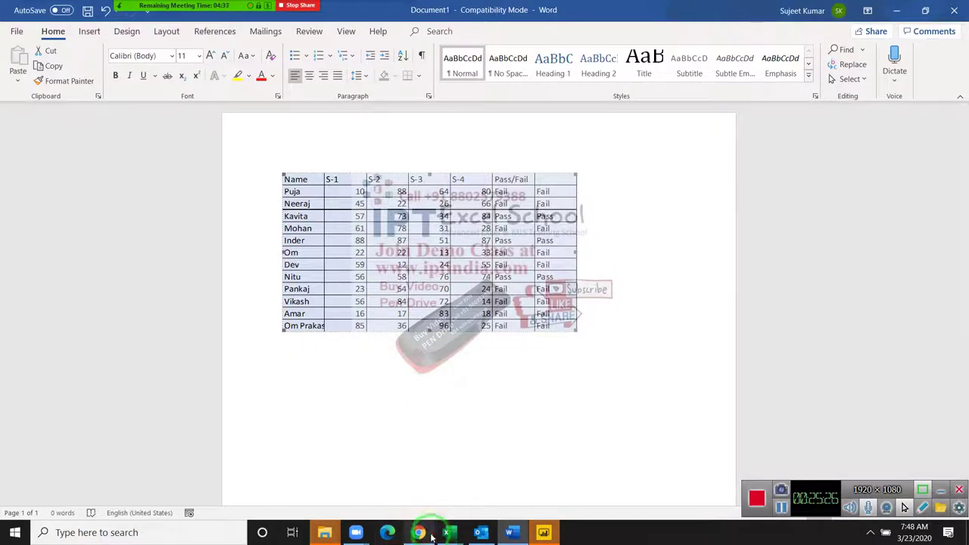
click(479, 533)
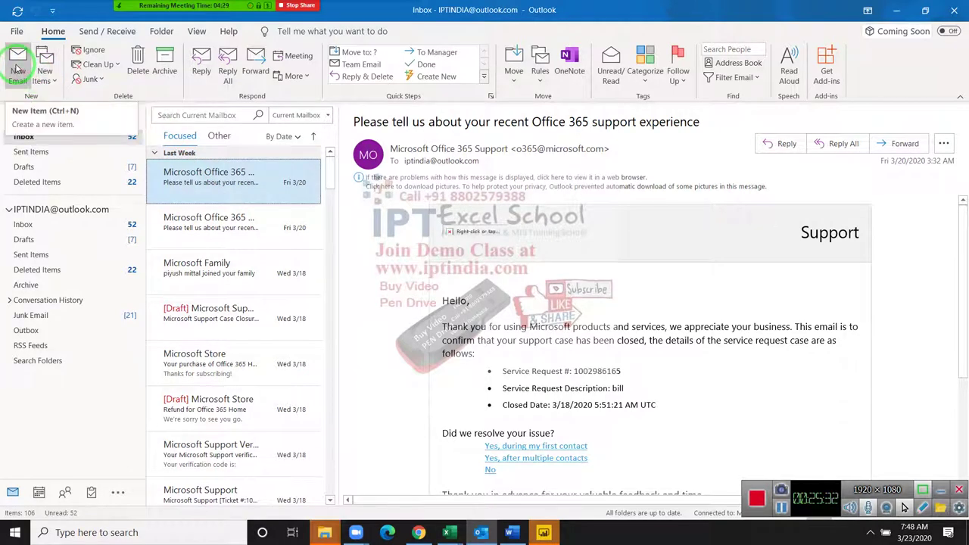
Step: Start a new email and put the cursor in its message body
click(18, 67)
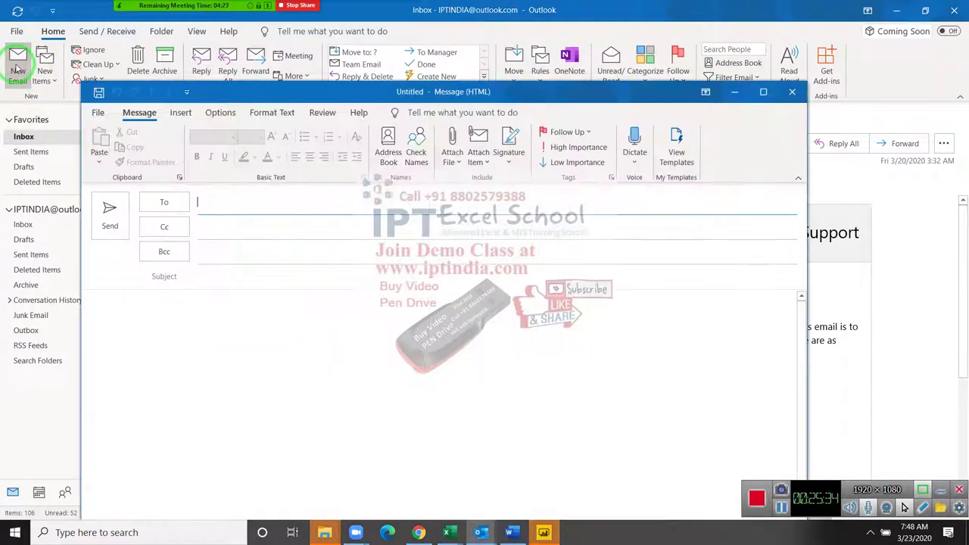
click(173, 319)
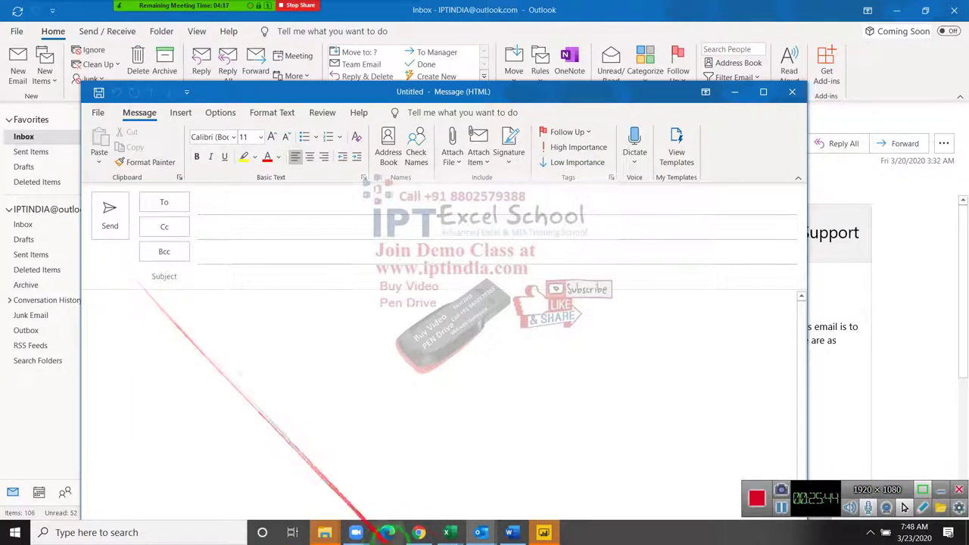
click(446, 530)
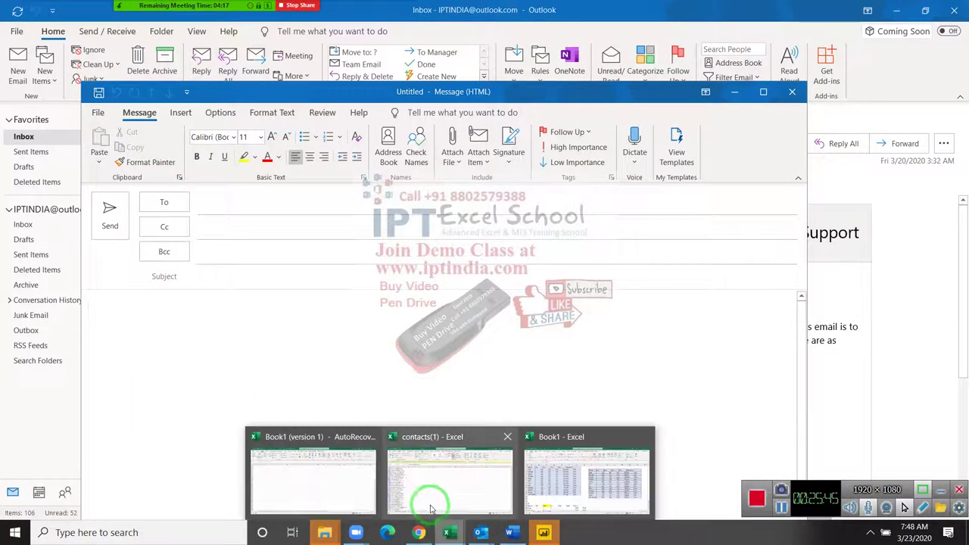
click(546, 502)
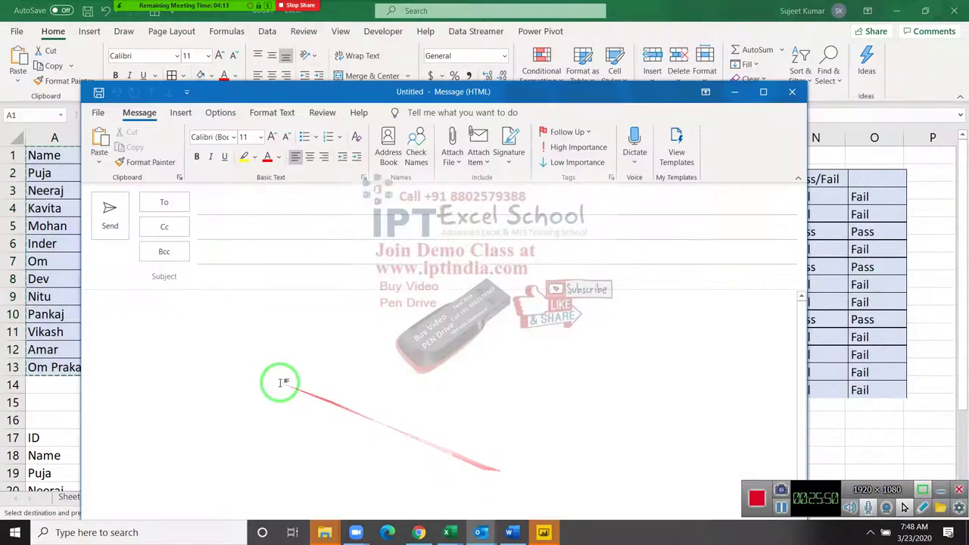
click(275, 405)
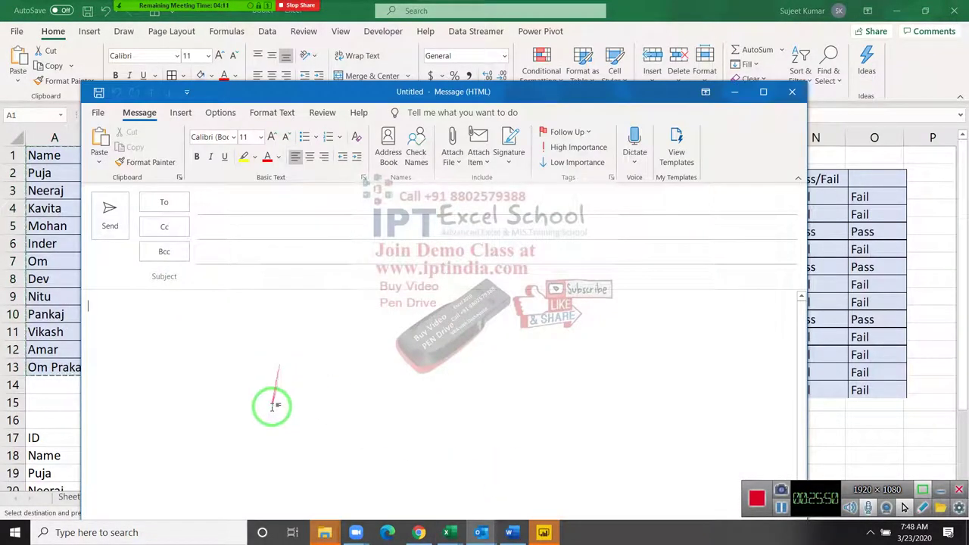
Step: Paste the score table into the body as a linked Excel Worksheet Object
click(99, 162)
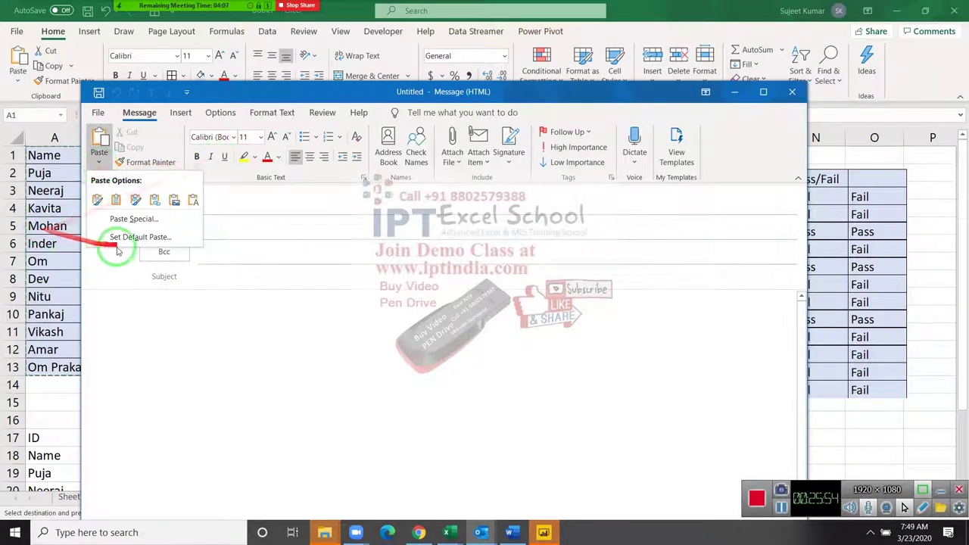
click(132, 223)
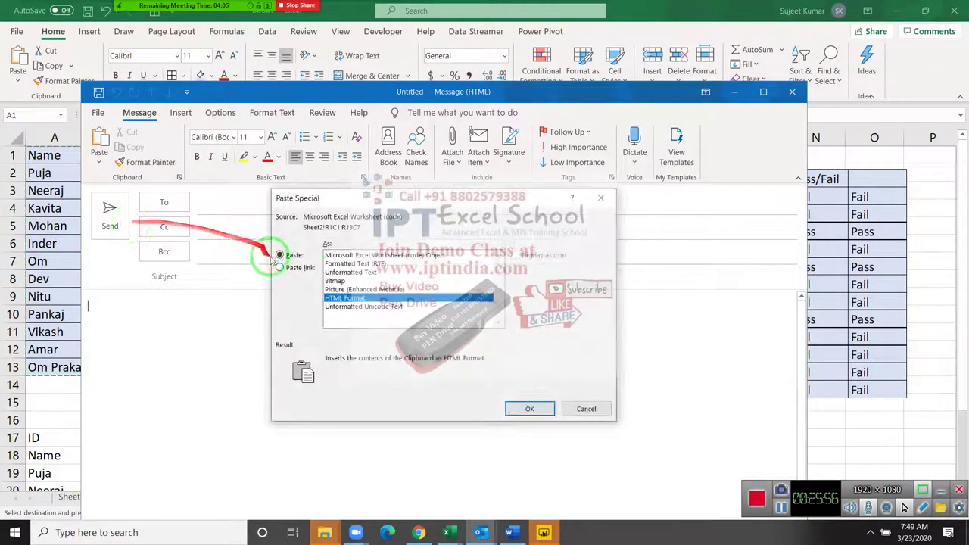
click(298, 269)
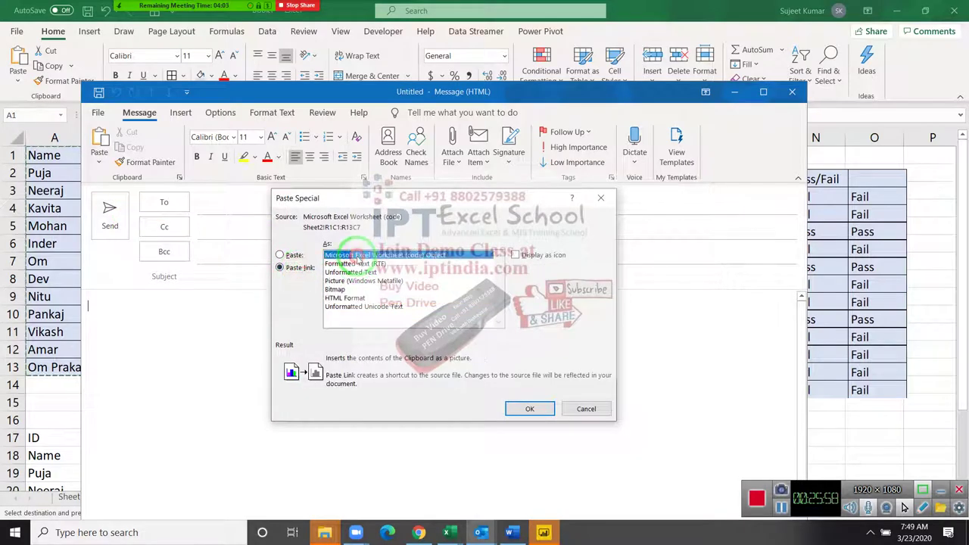
click(528, 409)
click(250, 251)
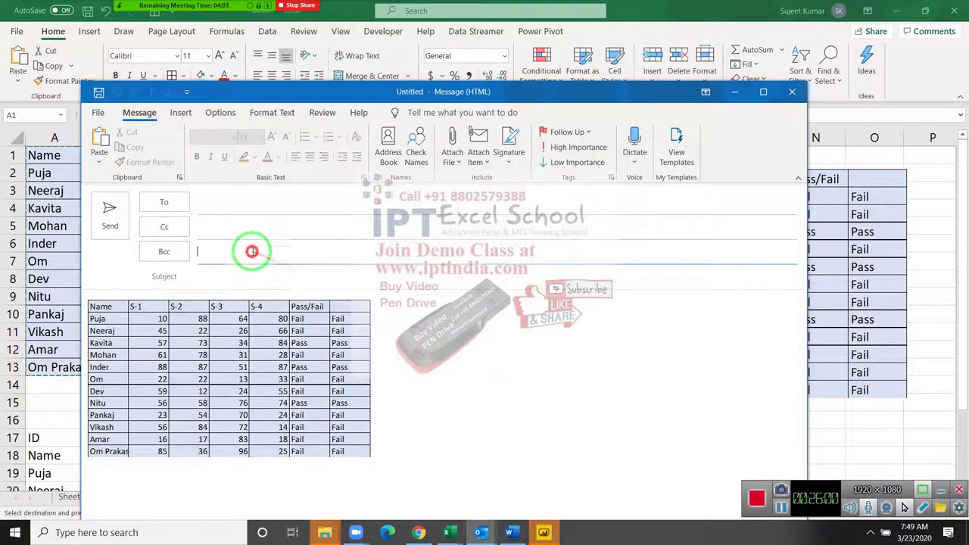
Step: Enter 'Sales Update' on the Bcc line and add two suggested contacts to the To line
text(Sales Update)
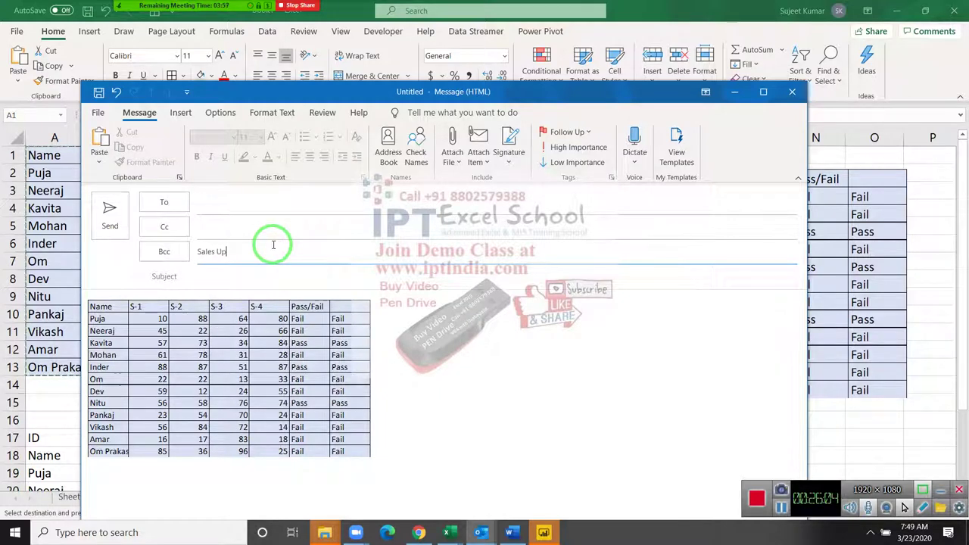
click(210, 205)
text(ipt)
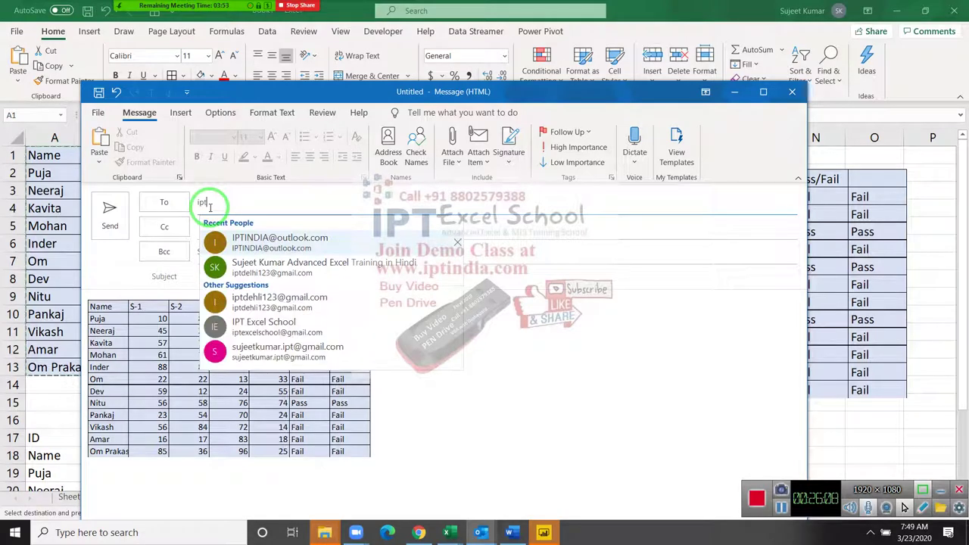
key(Return)
text(i)
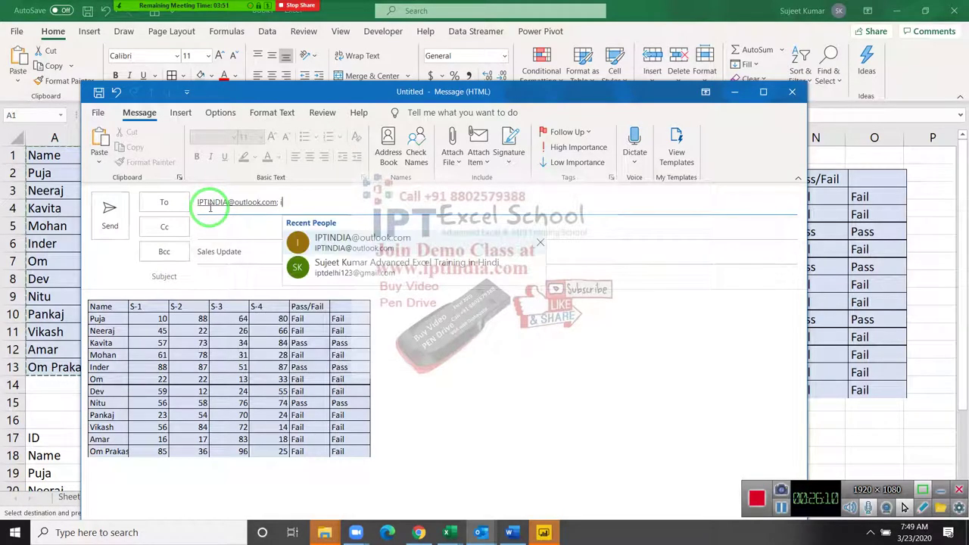
click(289, 265)
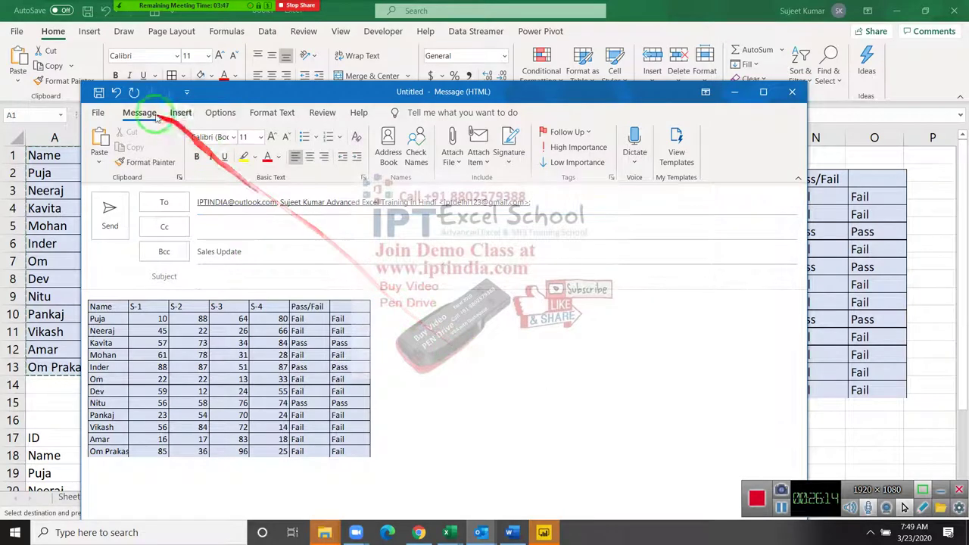
Step: Save the message to the Desktop as an Outlook Template file named 'Sales'
click(96, 112)
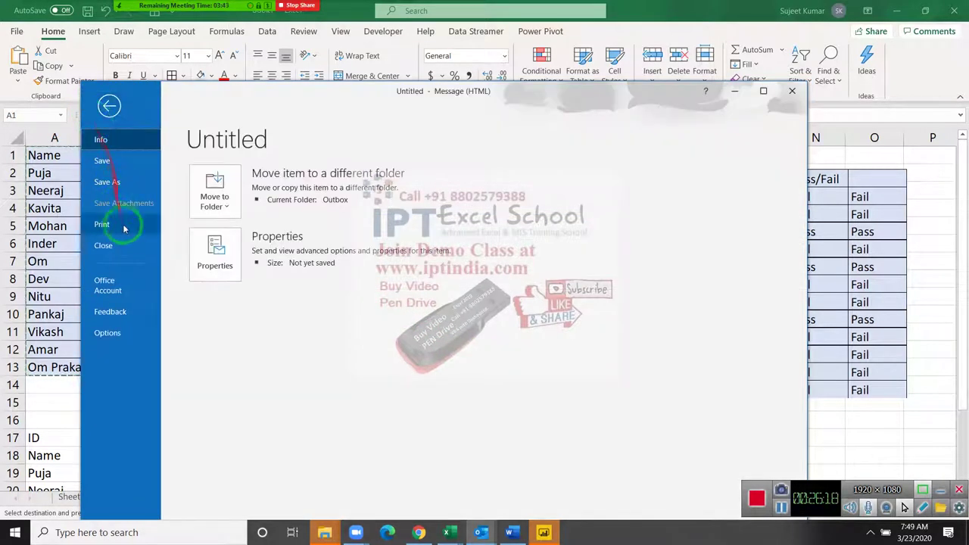
click(112, 183)
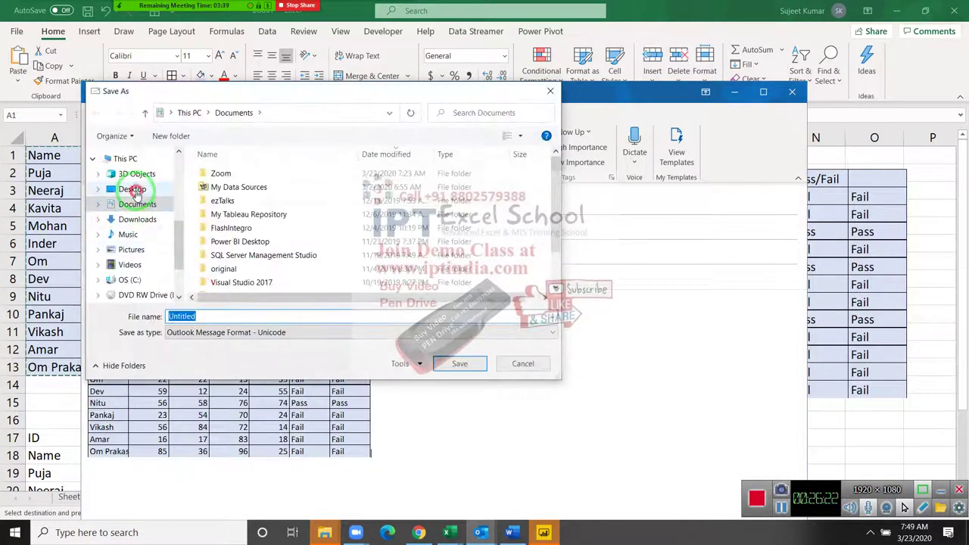
click(132, 189)
click(220, 336)
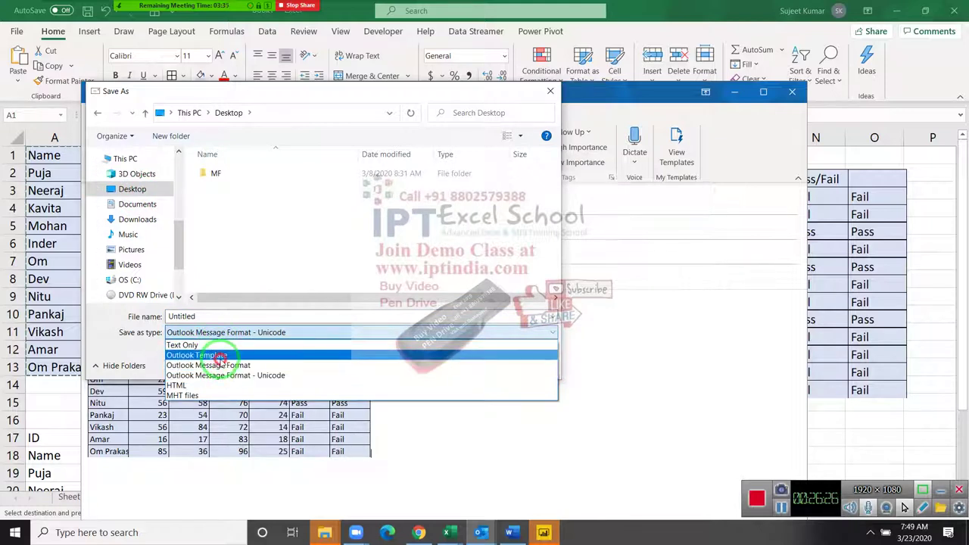
click(216, 355)
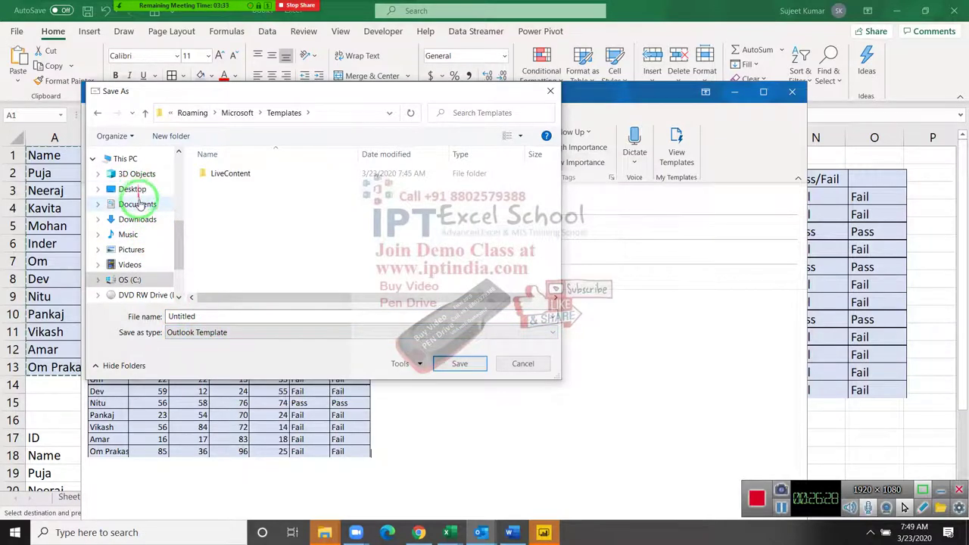
click(140, 201)
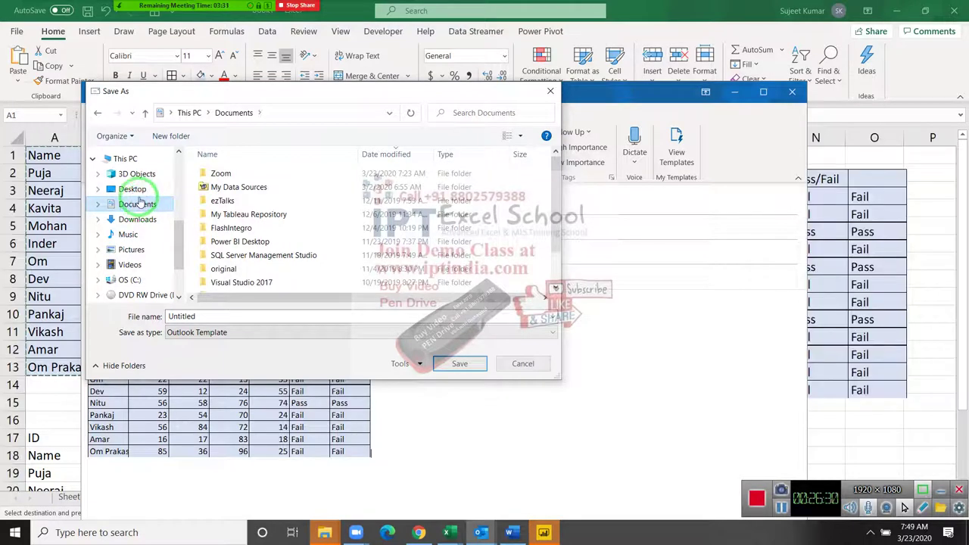
click(250, 320)
text(Sales)
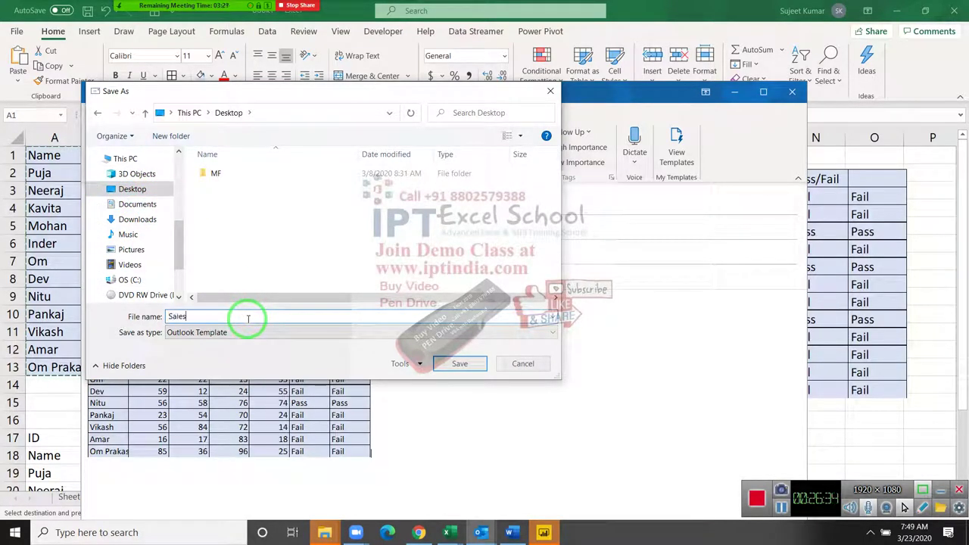
click(445, 369)
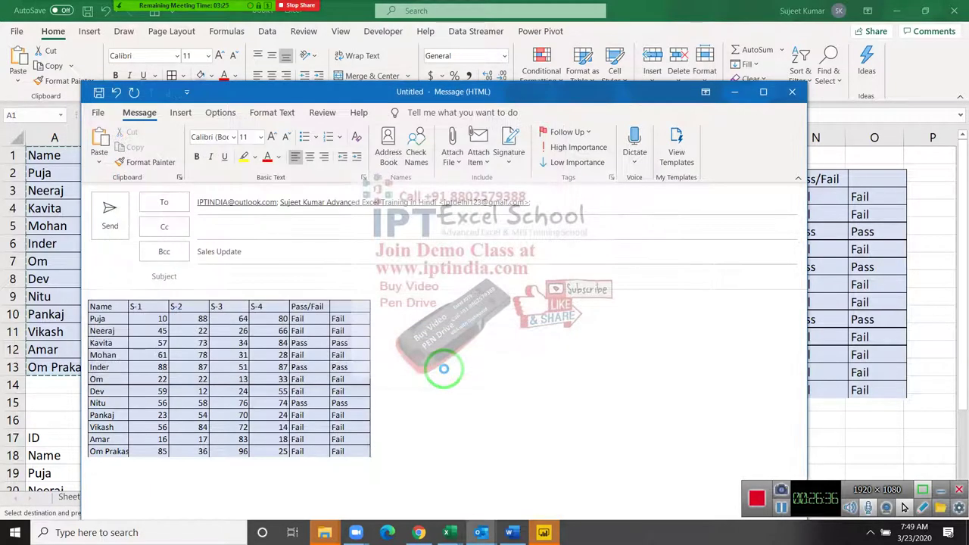
Step: Close the message window and reapply borders to the Excel score table
click(792, 94)
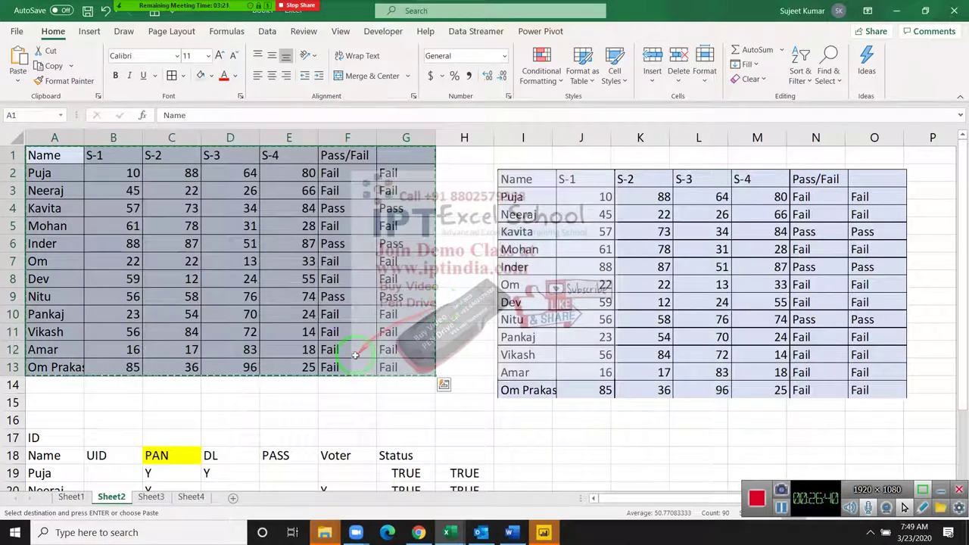
key(Escape)
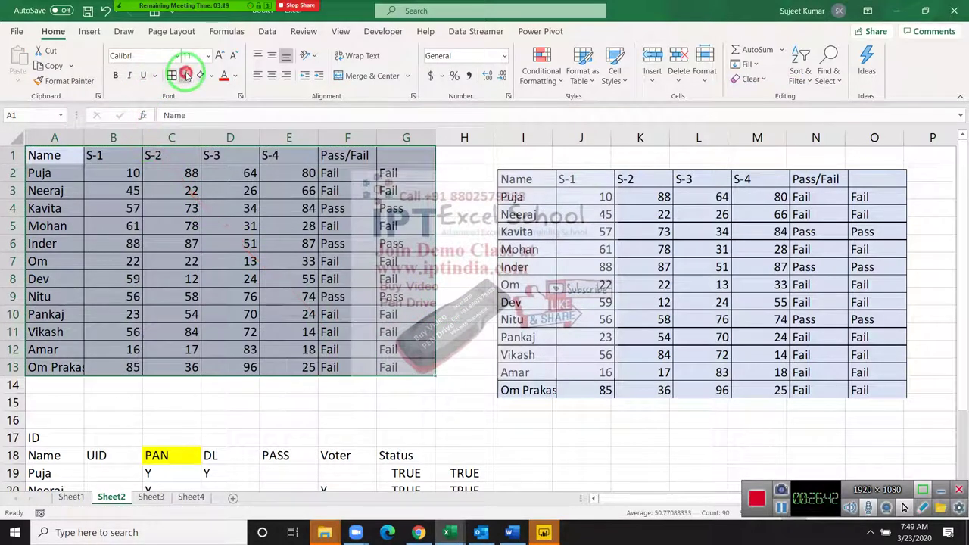
click(182, 76)
click(288, 190)
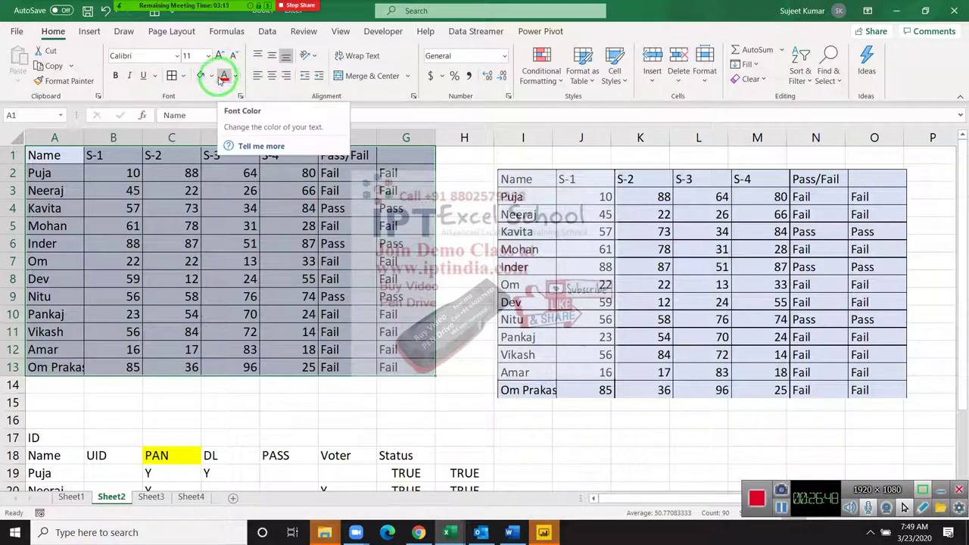
Step: Make the score table text red
click(235, 77)
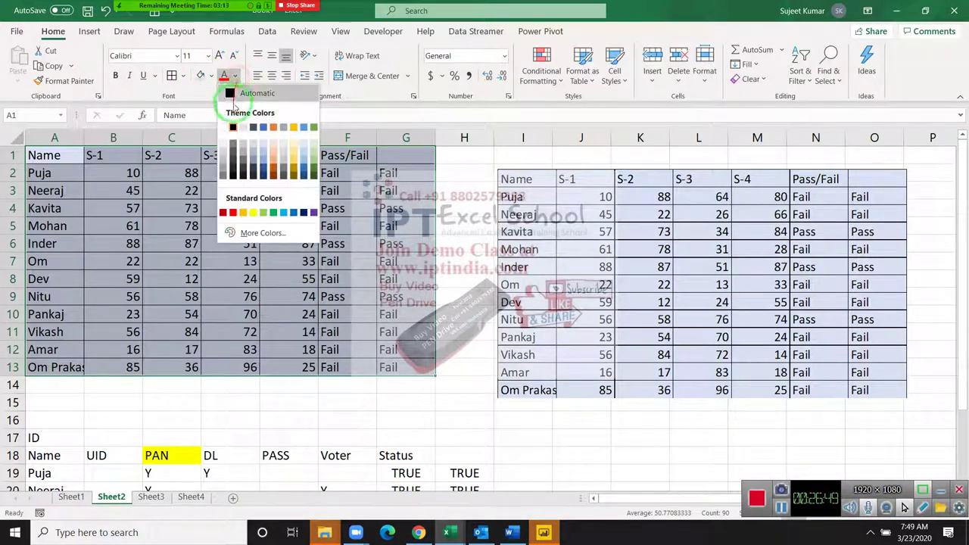
click(235, 213)
click(230, 296)
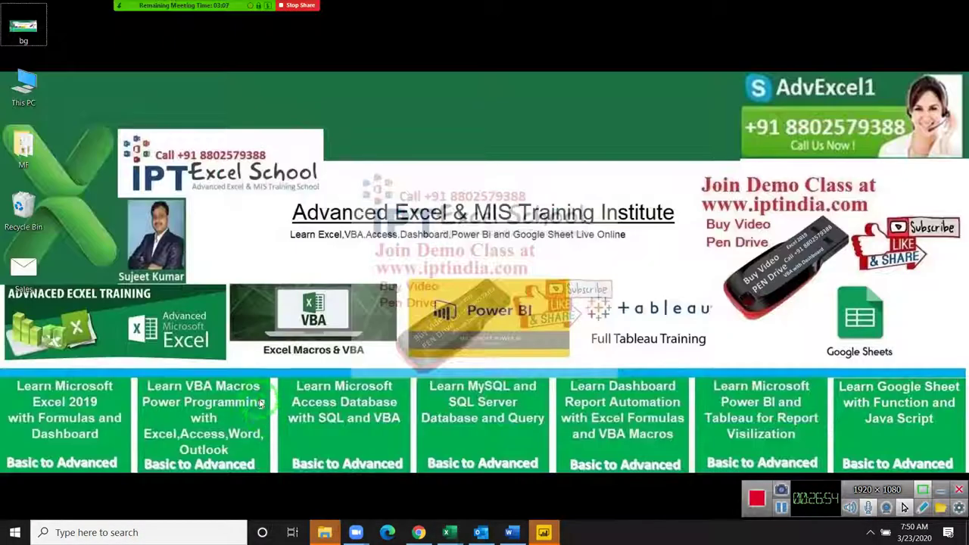
Step: Open the Sales template, update its linked table, and attempt to send it
click(25, 274)
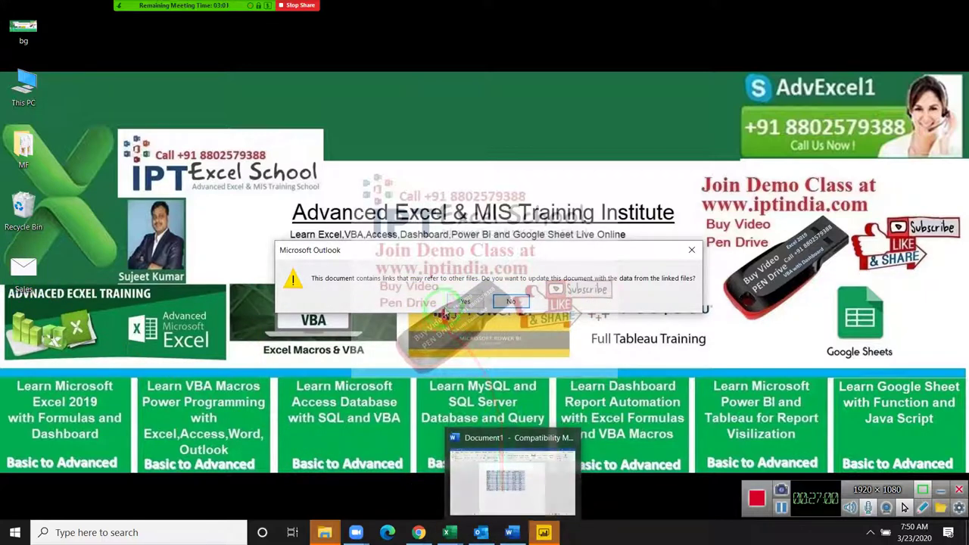
click(463, 301)
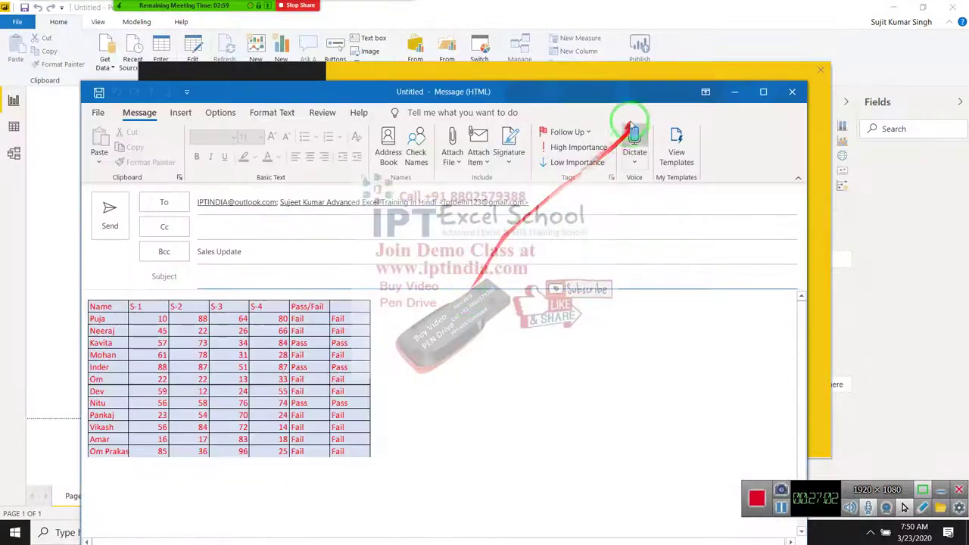
click(760, 91)
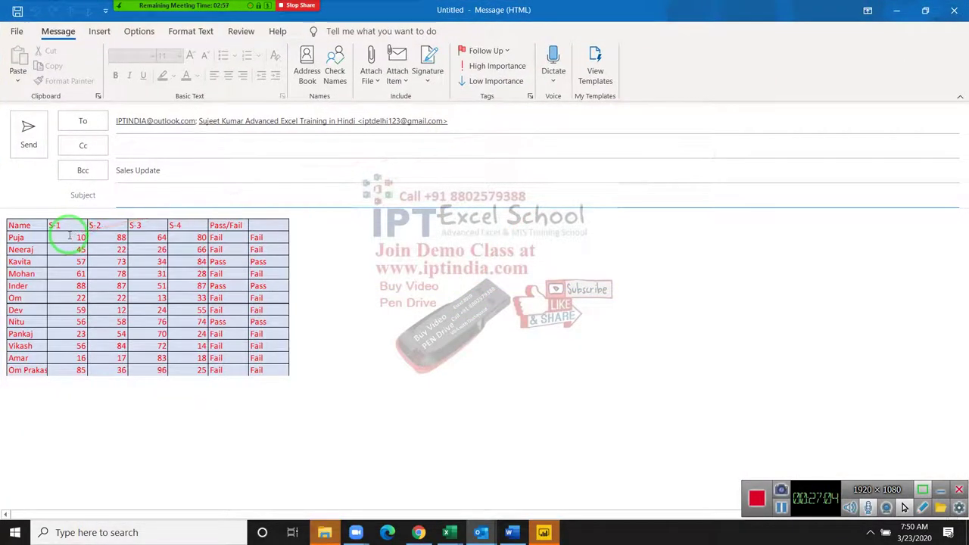
click(25, 148)
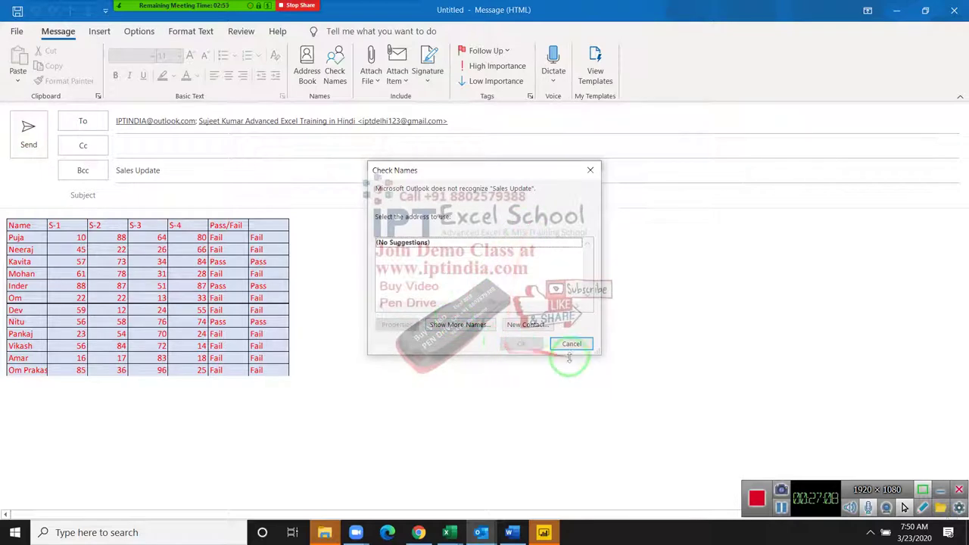
click(580, 176)
Step: Remove the extra recipient and re-pick the suggested contact on the To line
click(458, 119)
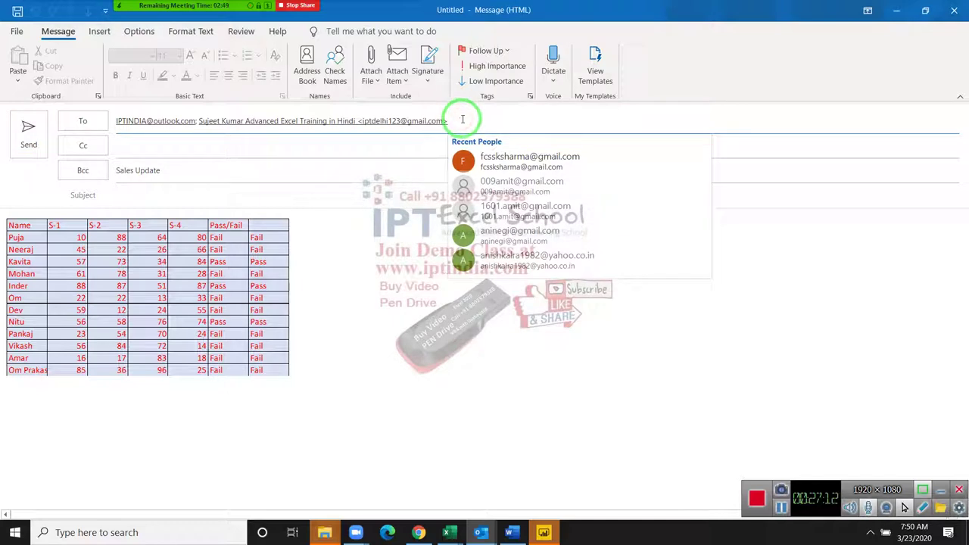
drag(457, 121, 302, 115)
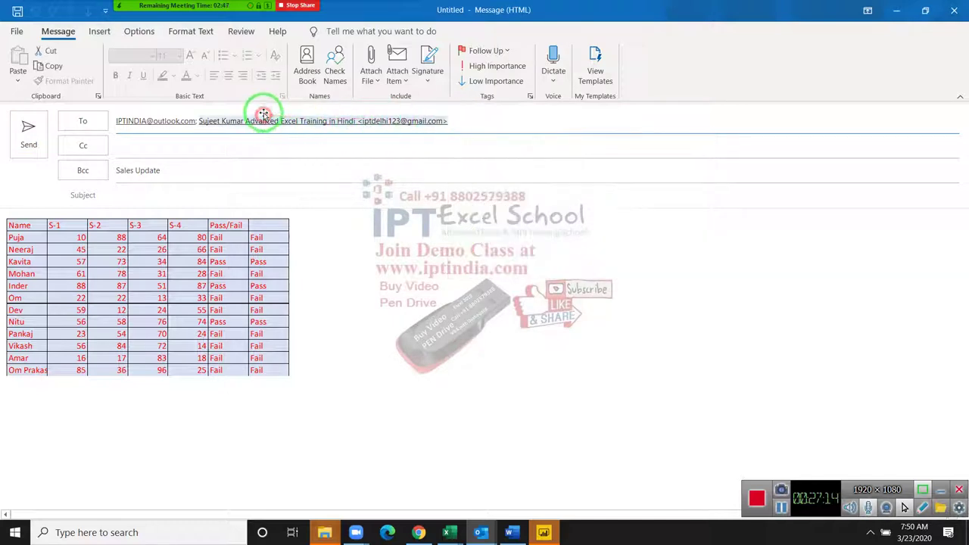
key(BackSpace)
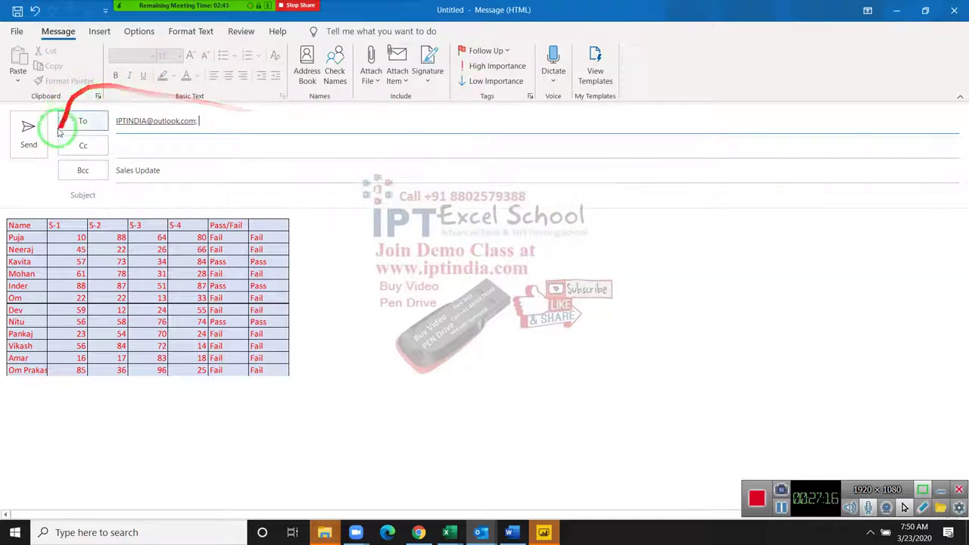
click(29, 130)
click(199, 121)
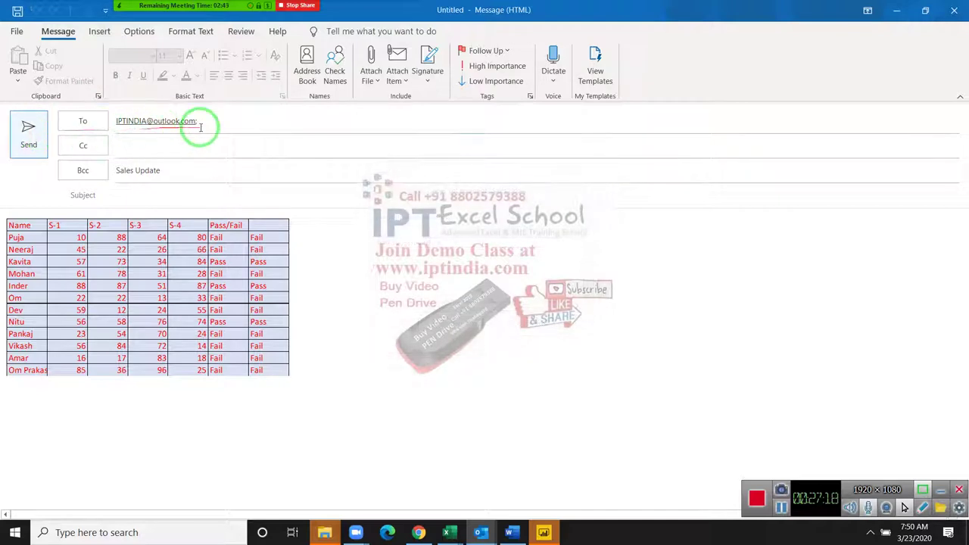
key(ctrl+a)
key(BackSpace)
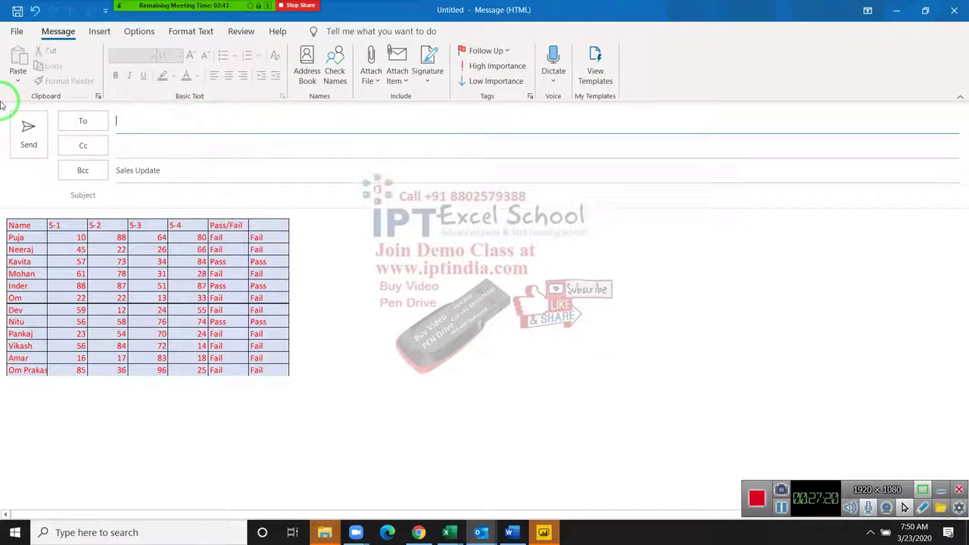
text(ipt)
click(152, 184)
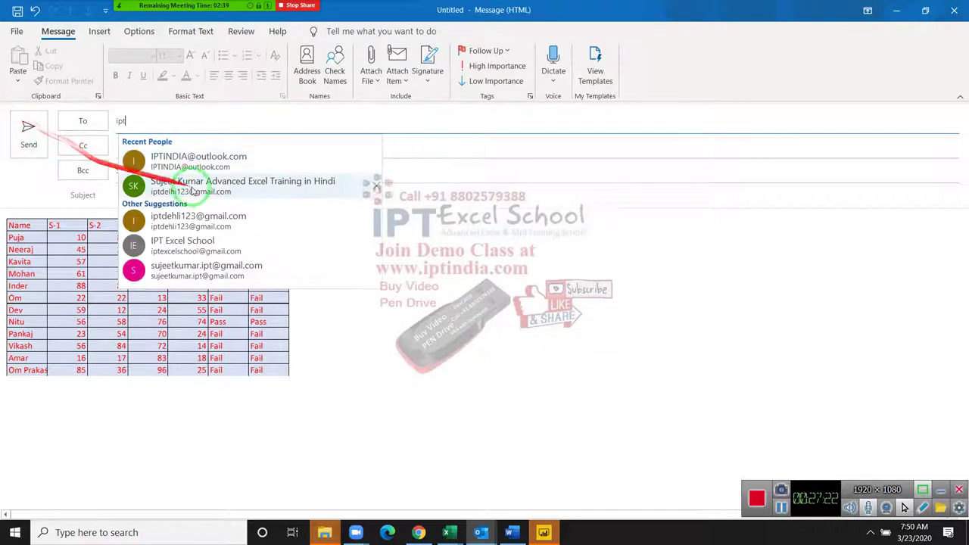
text(Sales Update)
Step: Clear Sales Update from the Bcc line, use it as the subject, and send the email
click(27, 139)
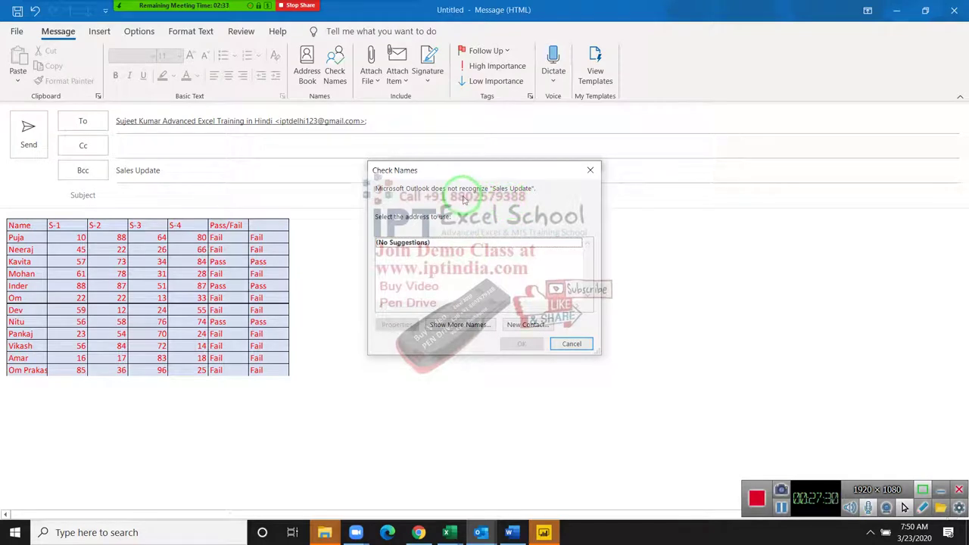
key(Escape)
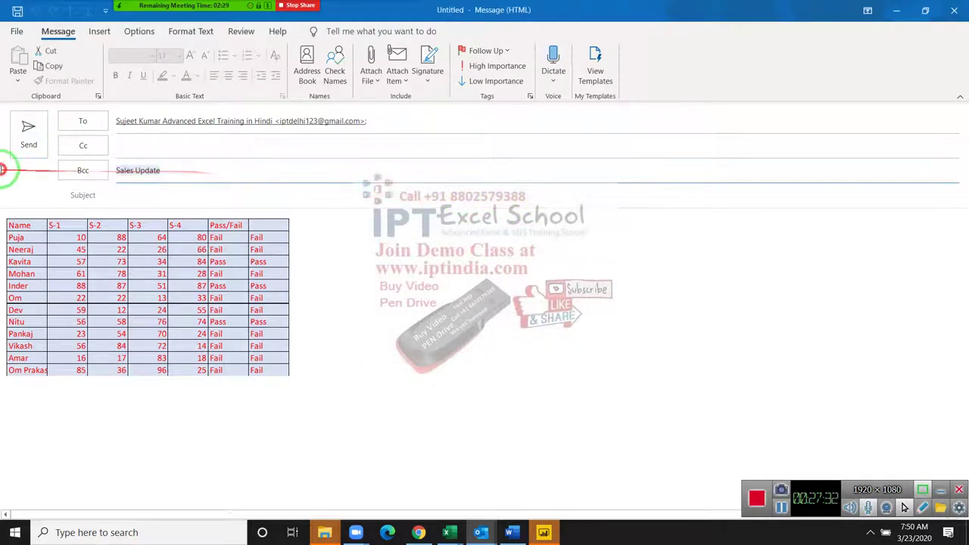
key(BackSpace)
click(123, 195)
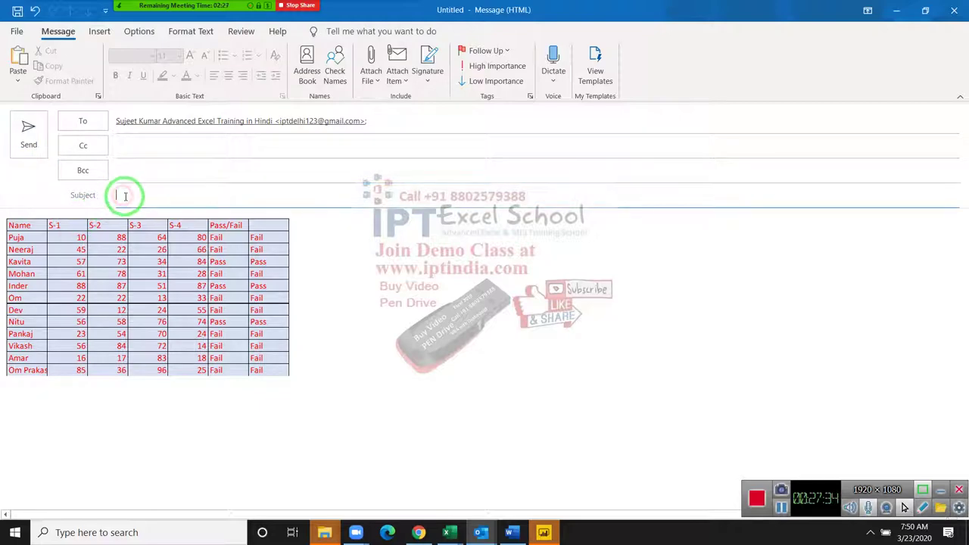
text(Sales Update)
click(32, 144)
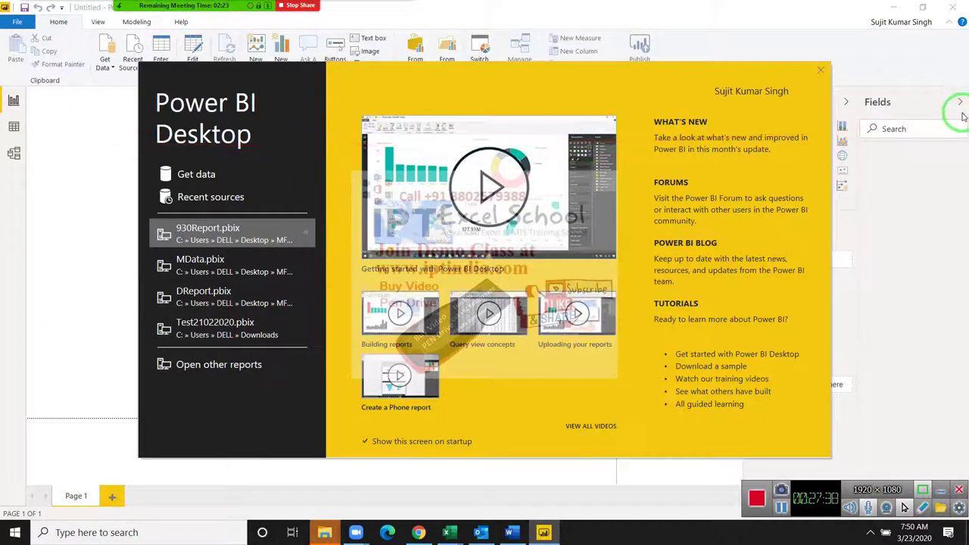
Step: Start a new Outlook email and switch to the Book1 workbook
click(480, 533)
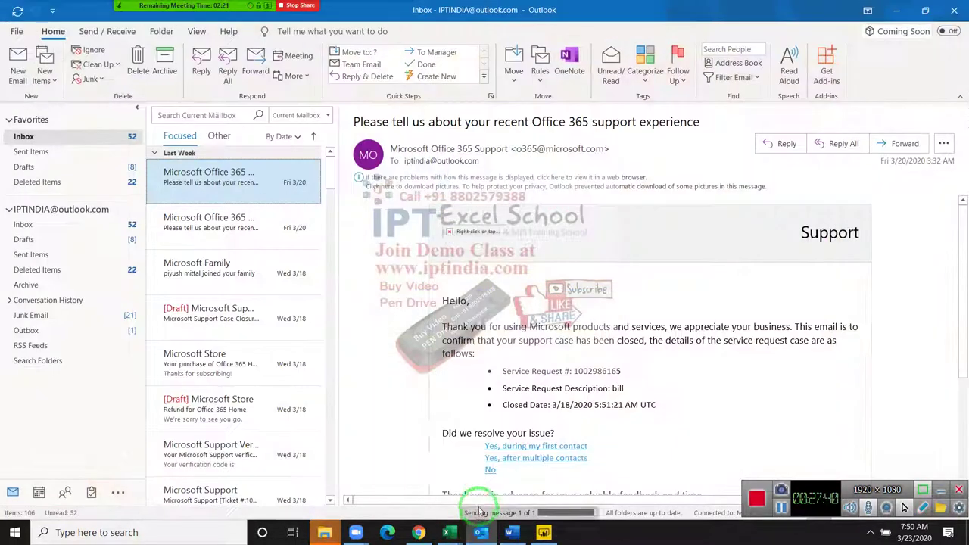
click(15, 72)
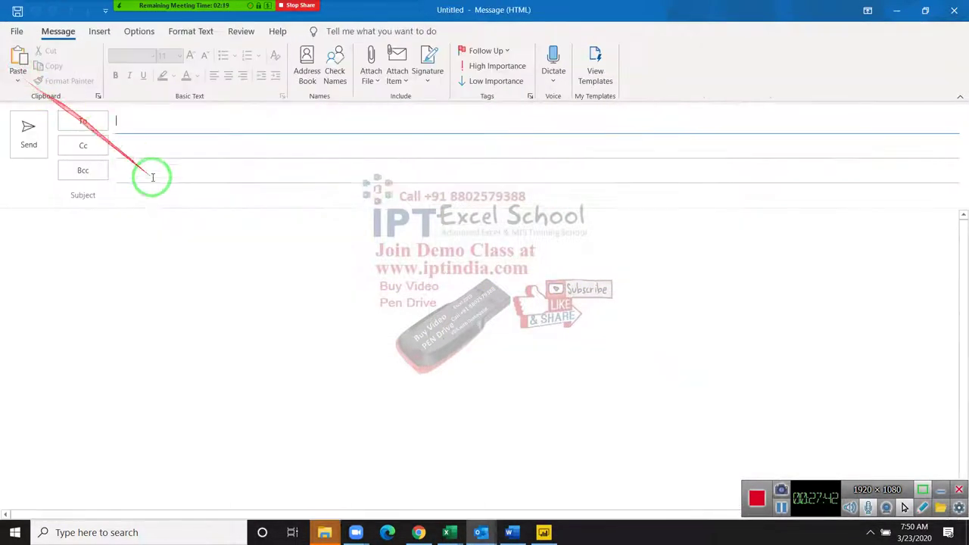
drag(176, 246, 342, 470)
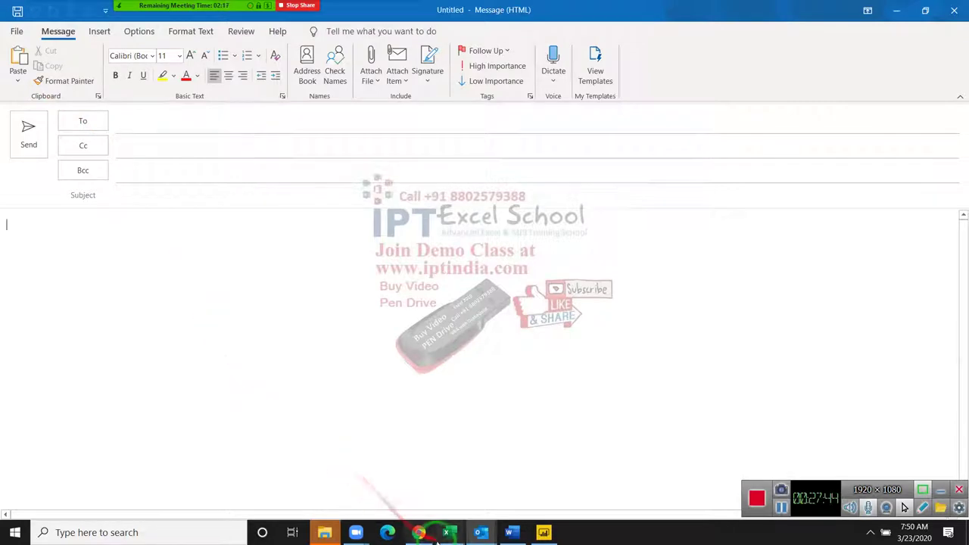
drag(458, 501, 534, 505)
click(532, 505)
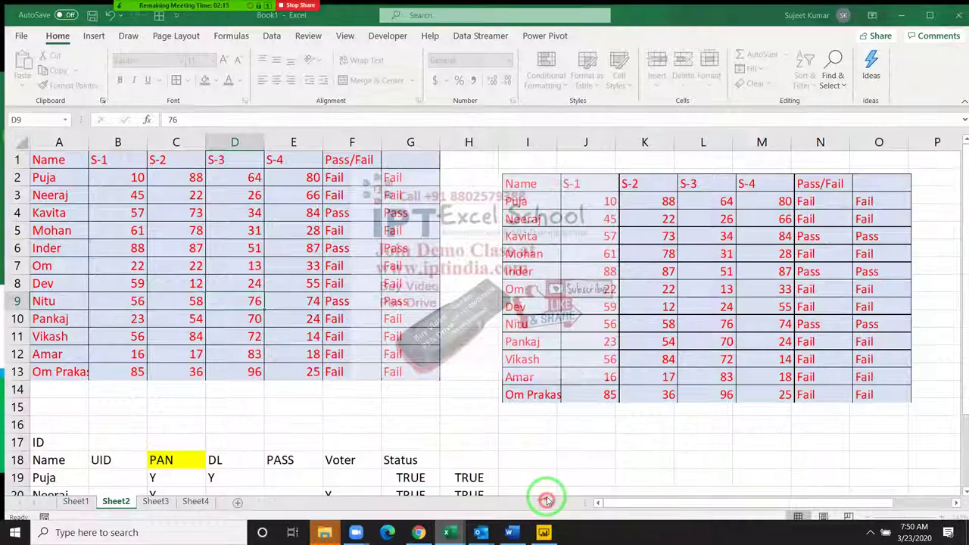
Step: Copy the score table A1:G13 and return to the new Outlook message
key(ctrl+c)
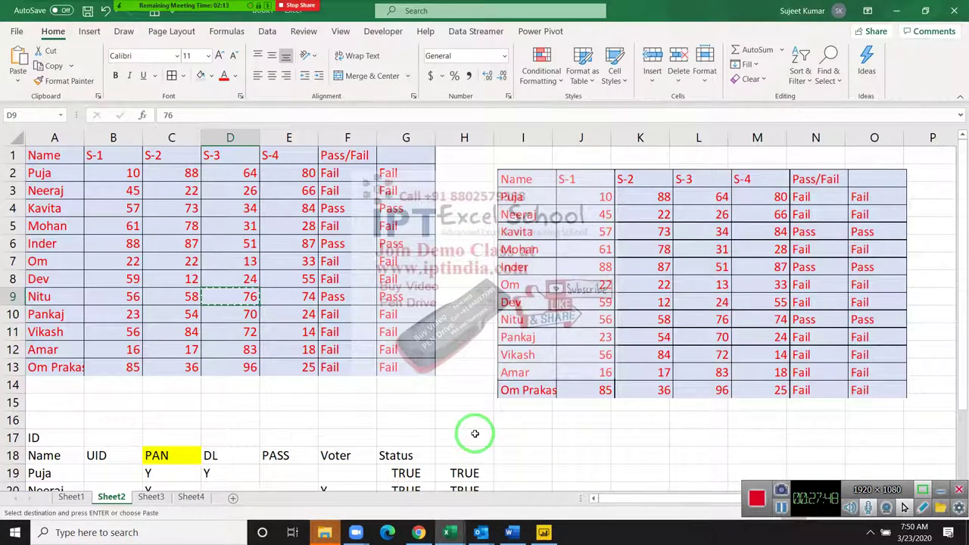
mouse_move(45, 155)
mouse_down()
mouse_move(437, 360)
mouse_move(412, 358)
mouse_up()
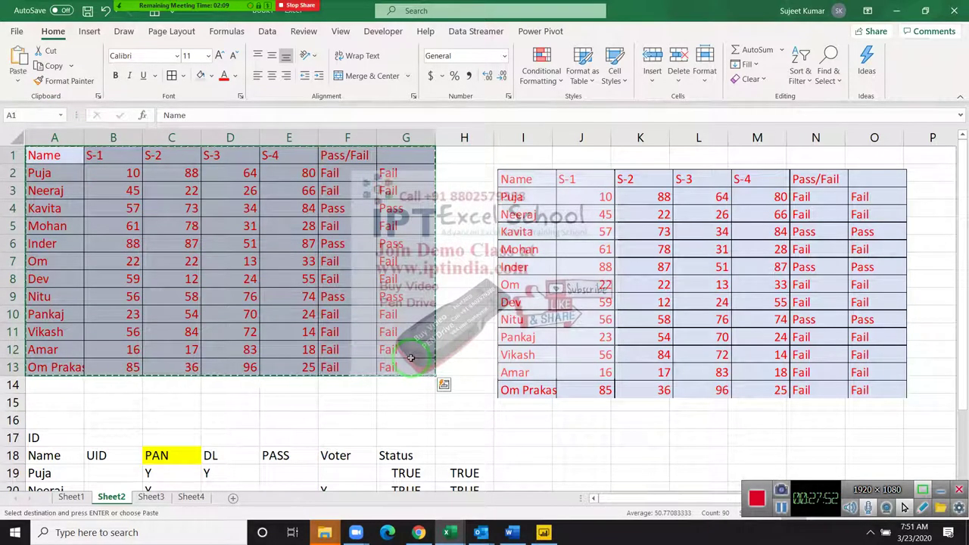
key(alt+Tab)
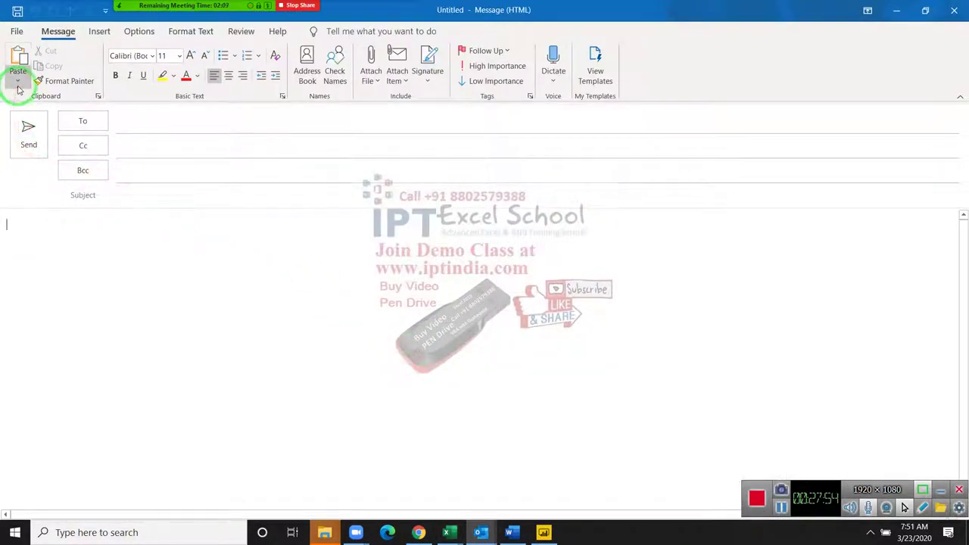
click(18, 80)
Step: Paste-link the score table into the message as a Microsoft Excel Worksheet Object
click(46, 139)
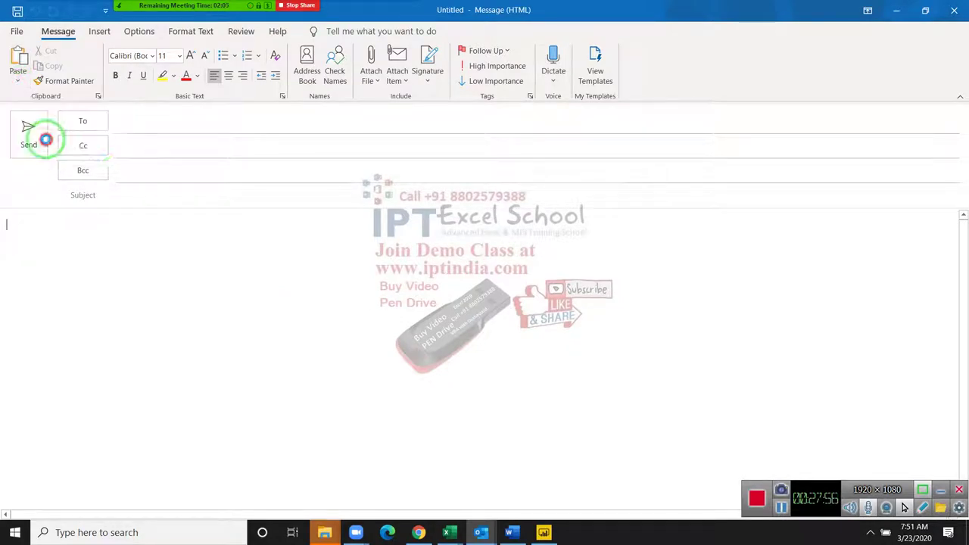
click(339, 213)
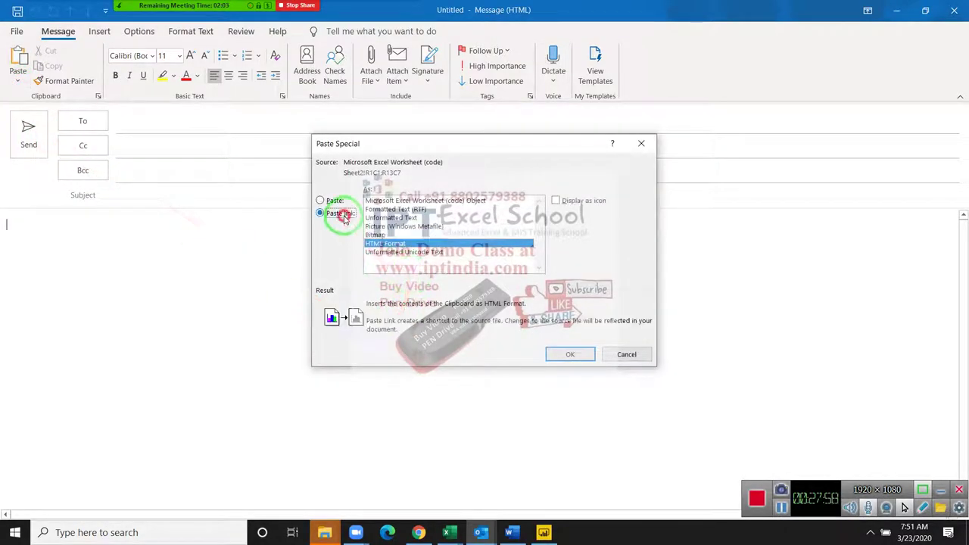
click(377, 201)
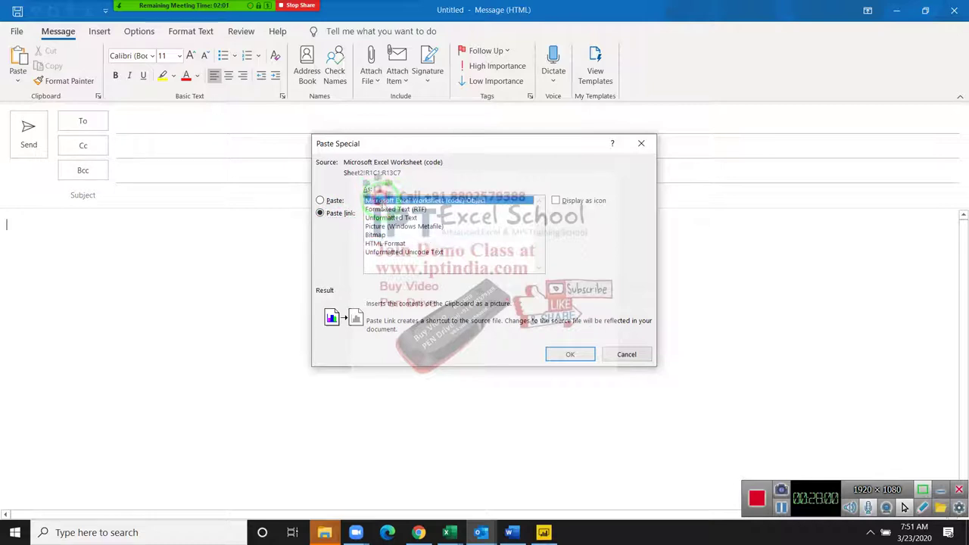
click(563, 354)
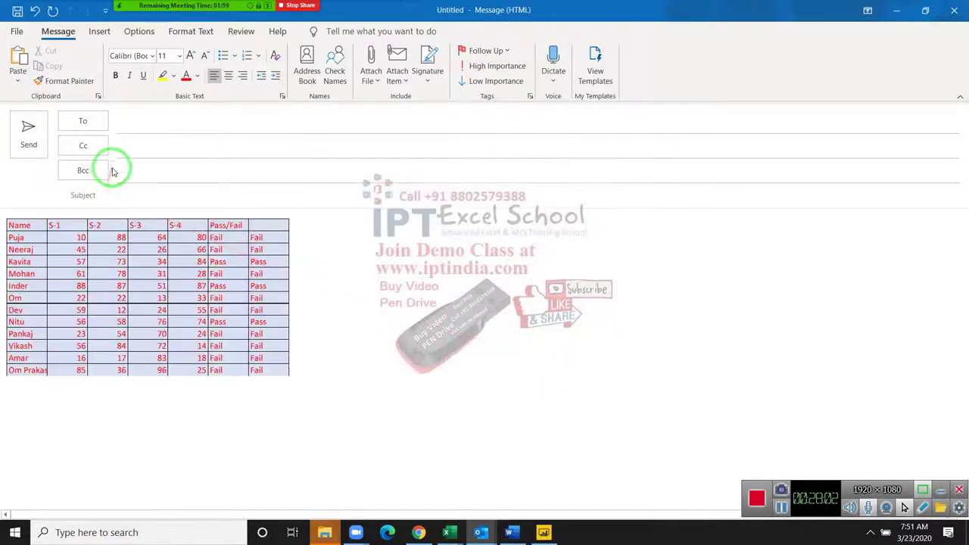
Step: Add a recent contact on Bcc and To, with the subject 'Sales'
click(119, 173)
key(Down)
key(Return)
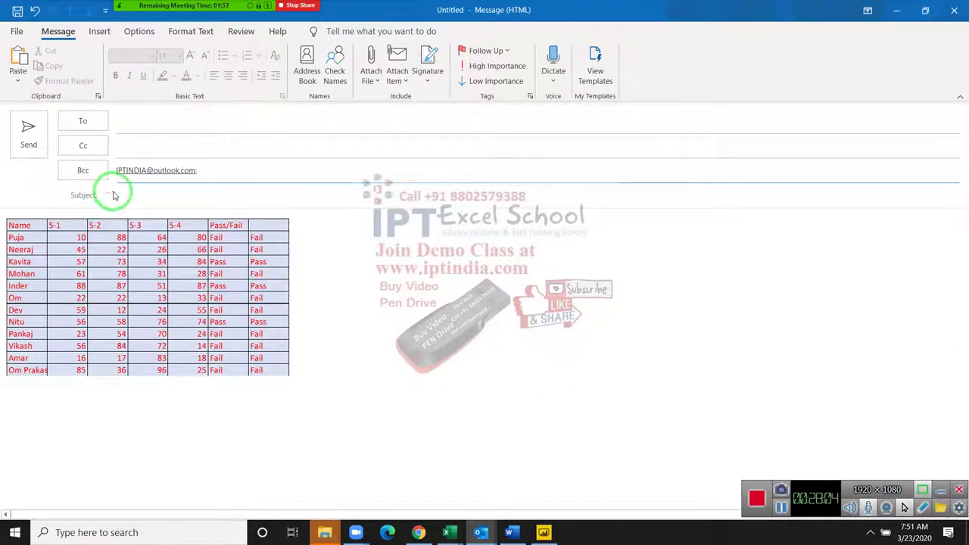
click(121, 198)
text(Sales)
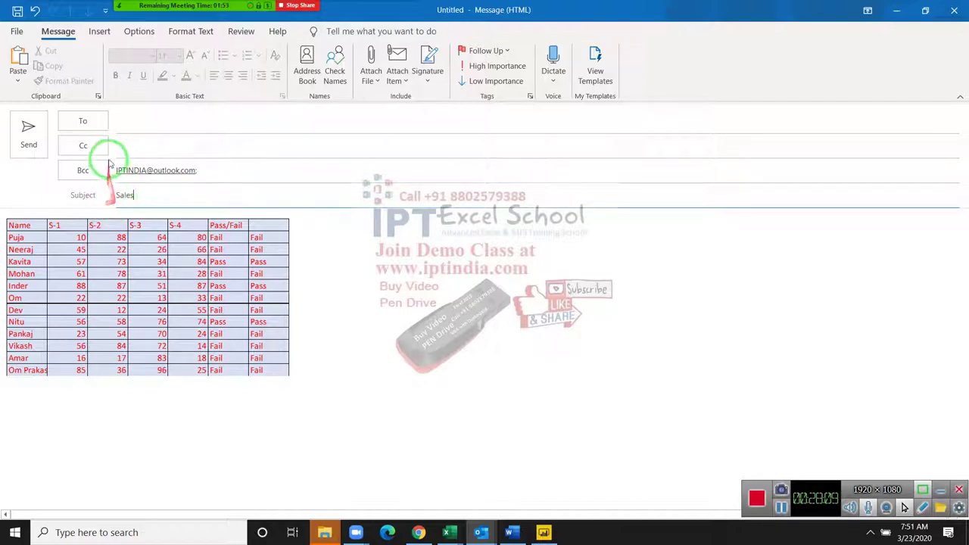
click(126, 149)
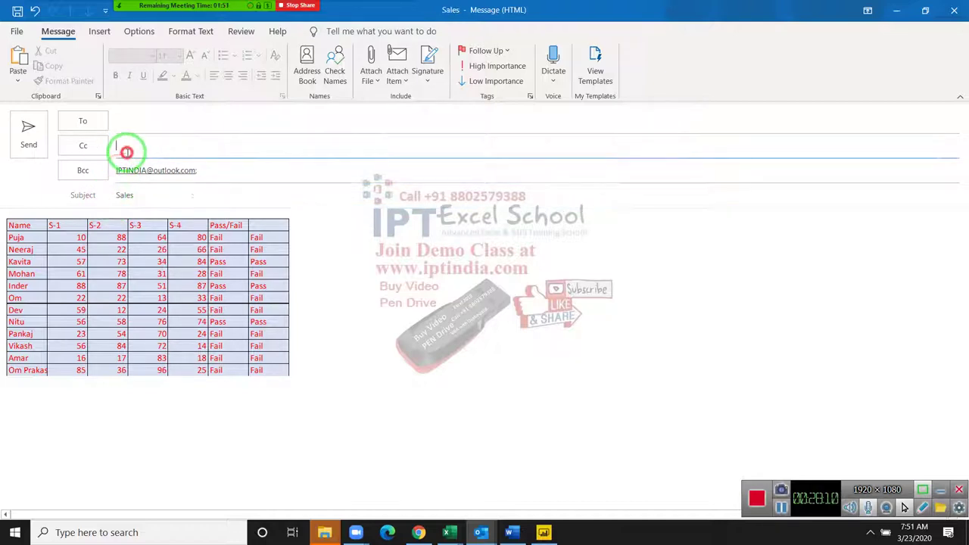
click(131, 117)
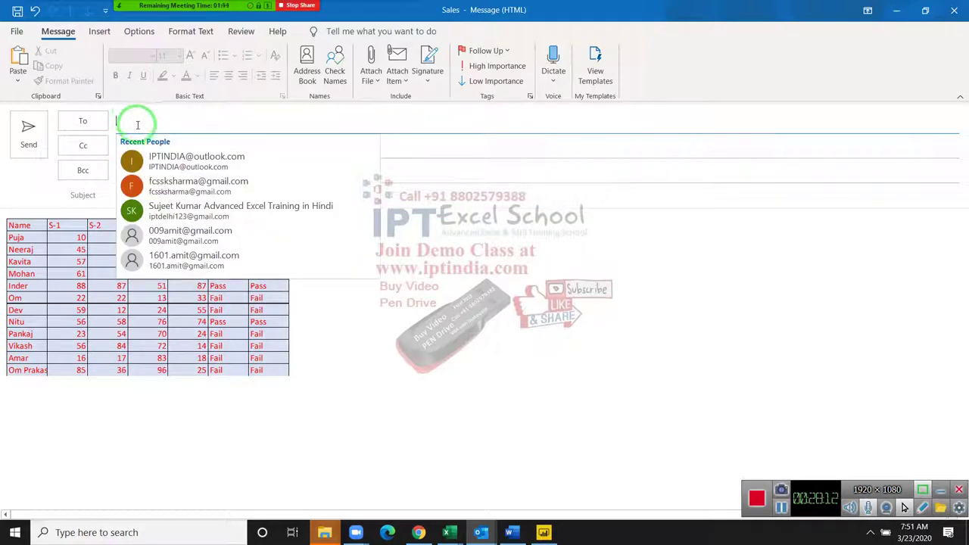
click(166, 157)
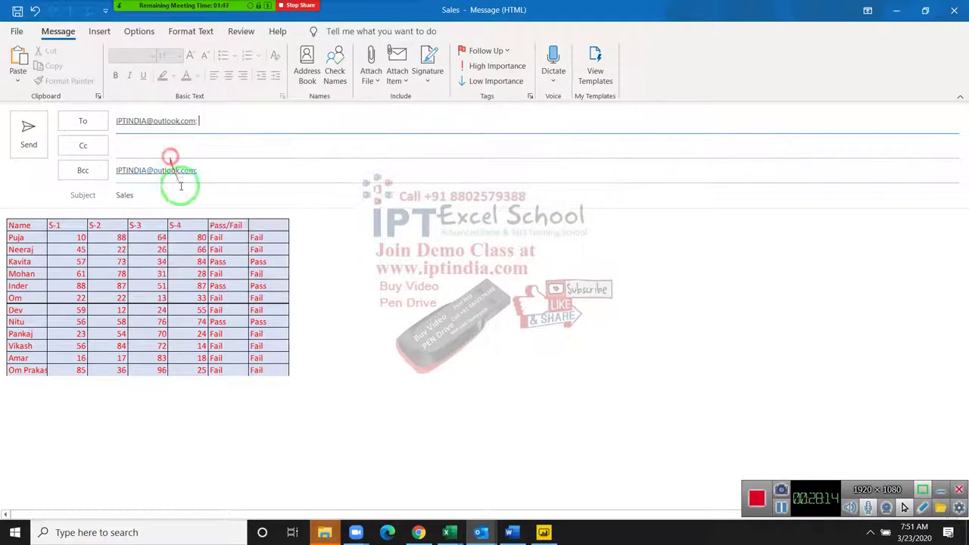
Step: Overwrite the Desktop Outlook Template 'Sales' with this message, then close it without saving
click(17, 31)
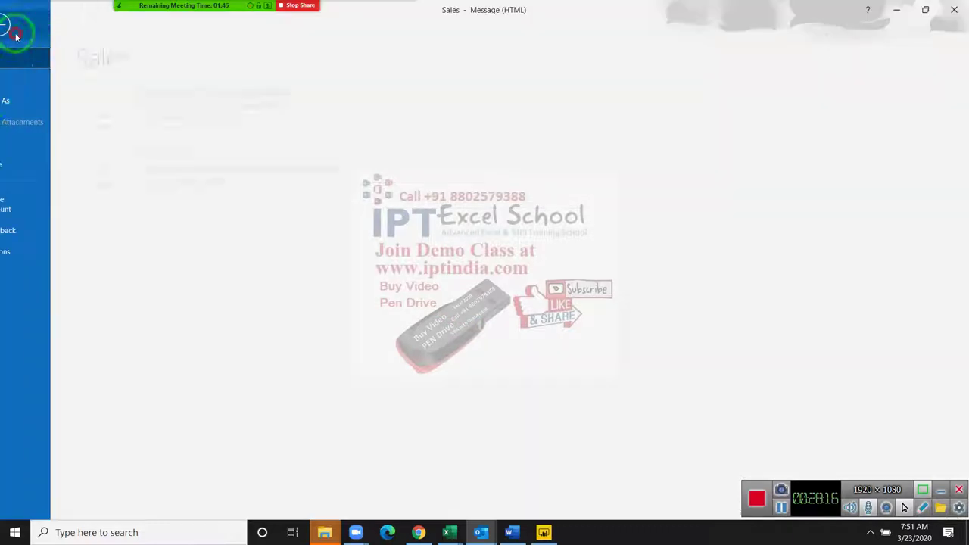
click(25, 100)
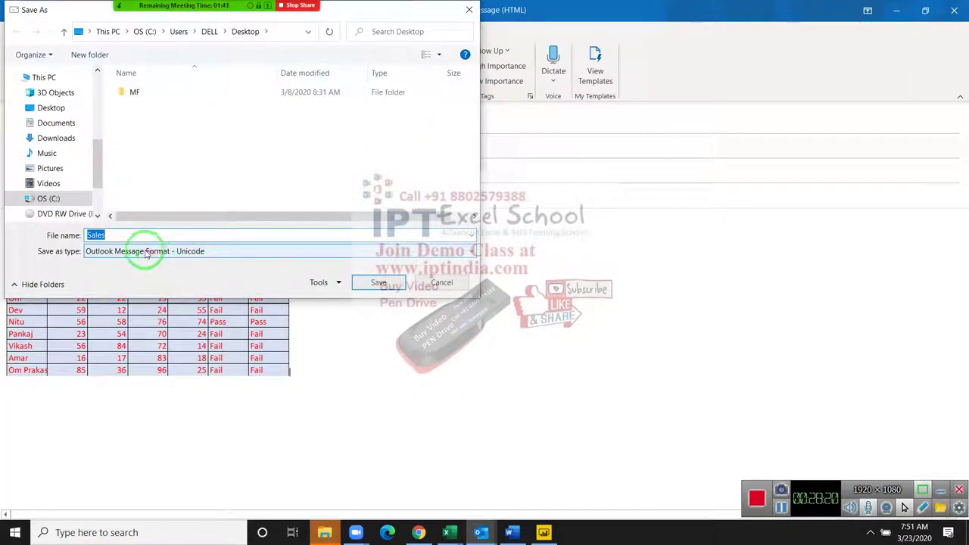
click(146, 254)
click(136, 271)
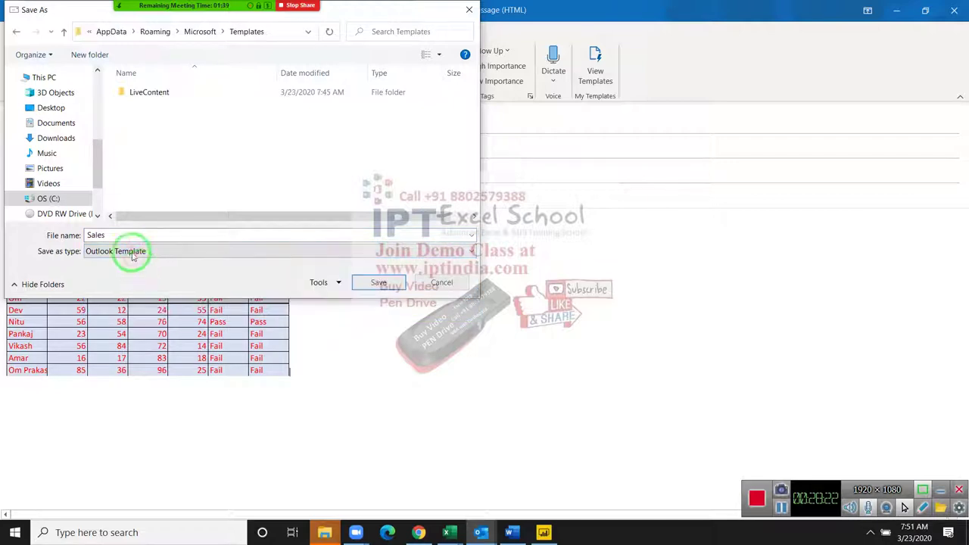
click(66, 108)
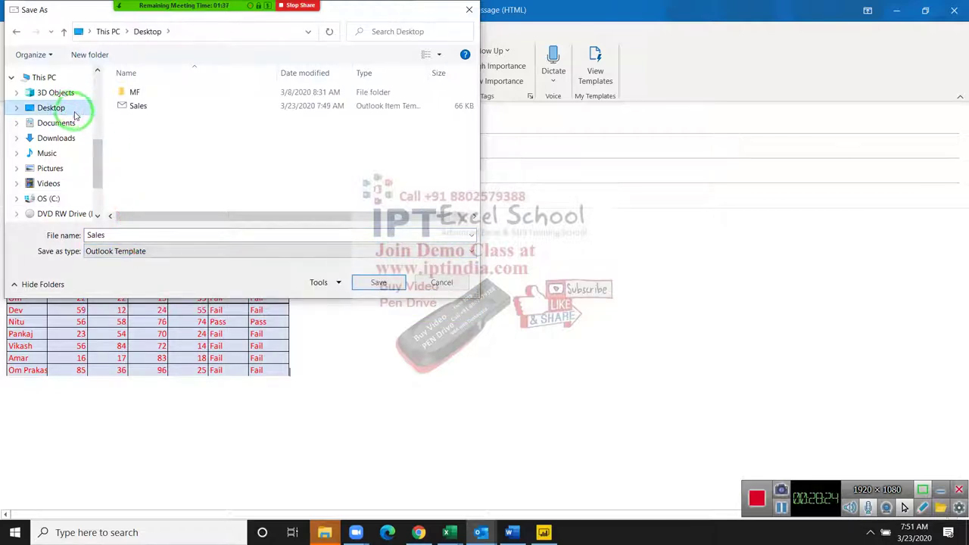
click(138, 109)
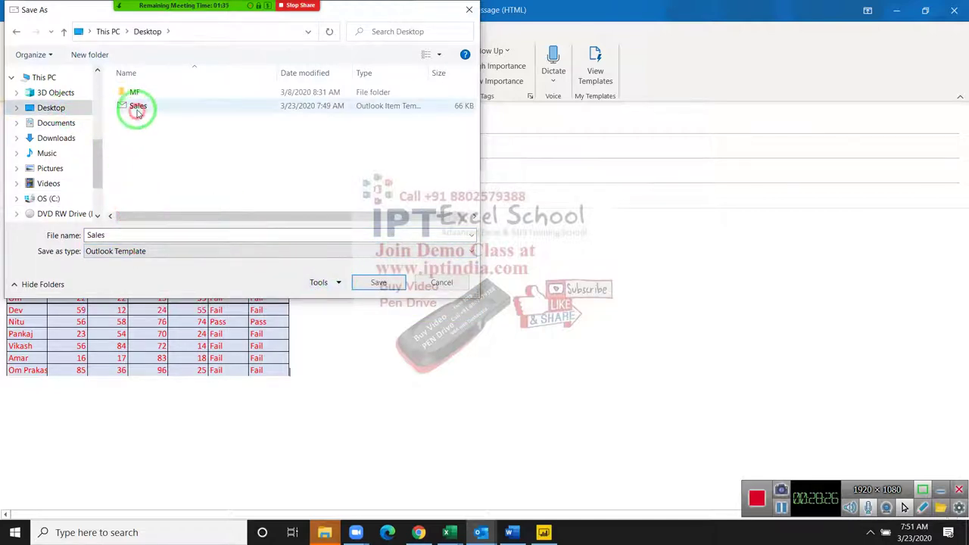
click(384, 290)
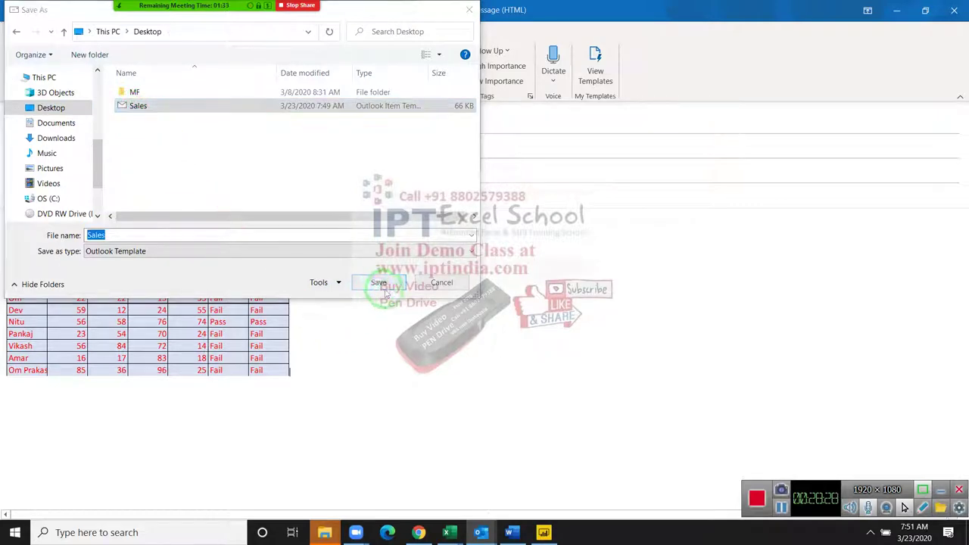
click(488, 270)
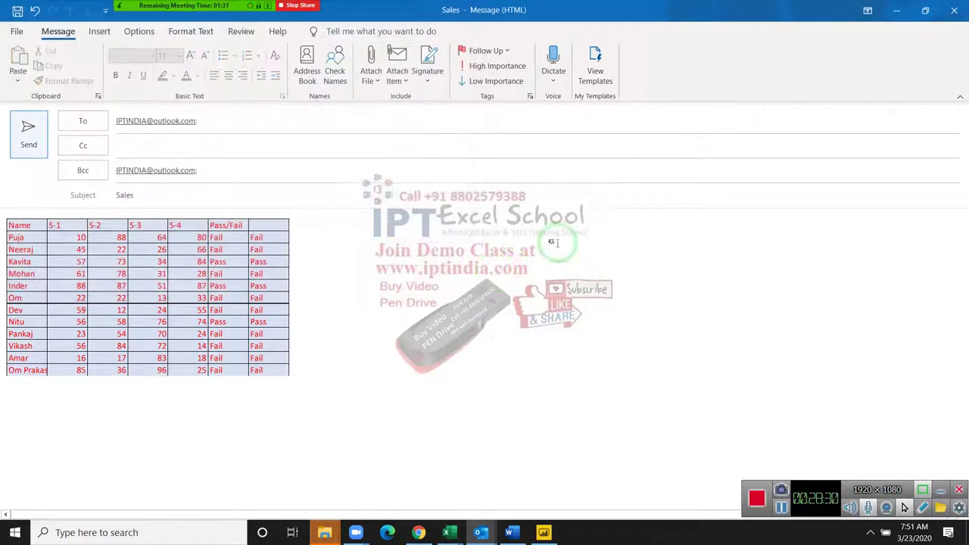
click(953, 9)
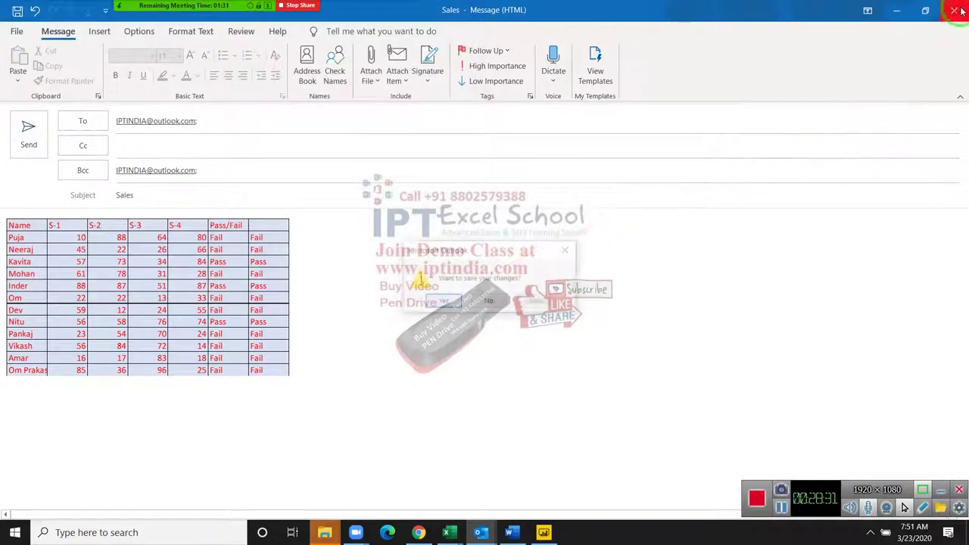
click(474, 304)
Step: Open the Sales template from the desktop and accept updating its links
key(super+d)
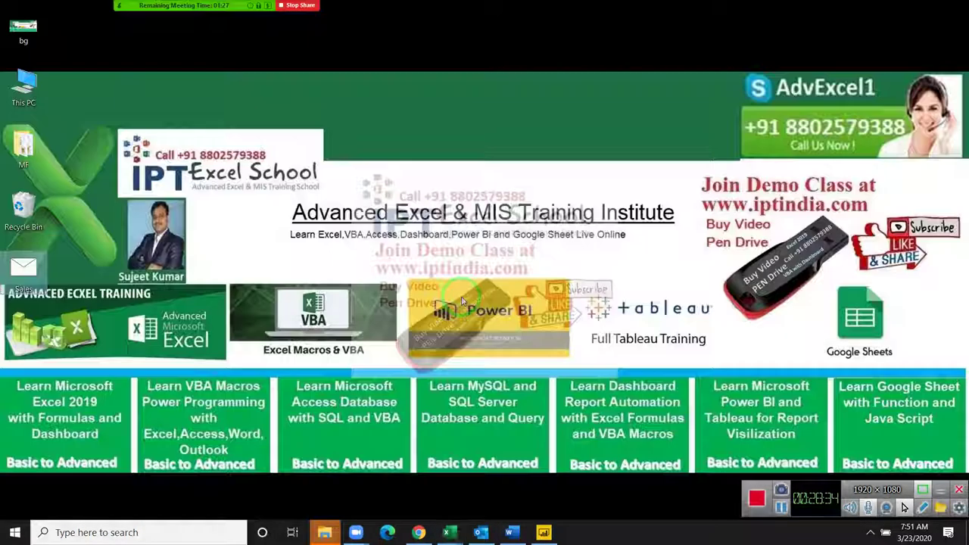
key(super+d)
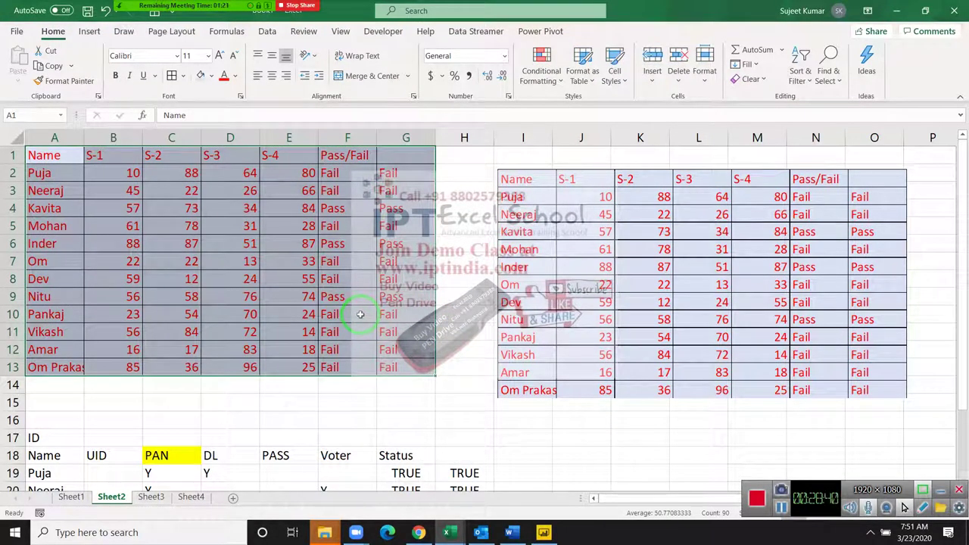
key(super+d)
click(18, 265)
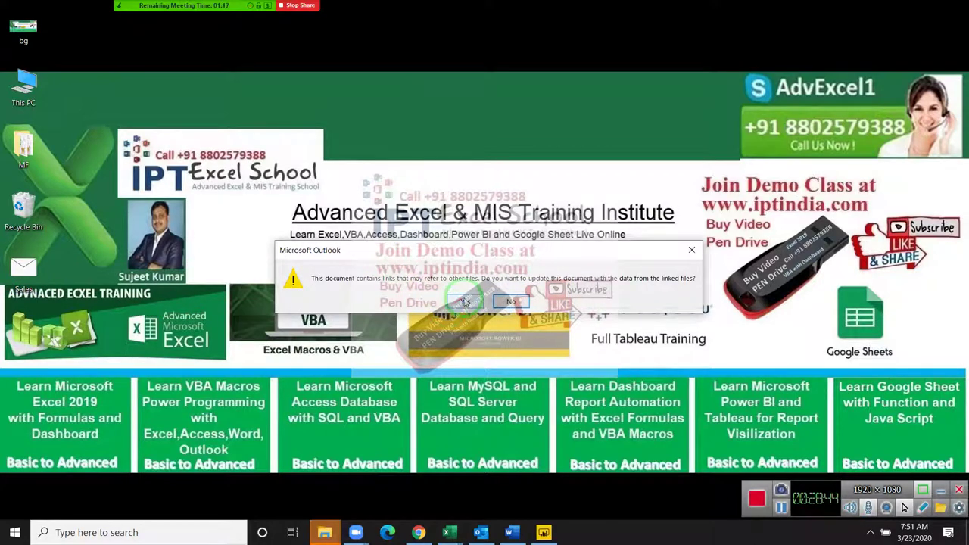
click(465, 302)
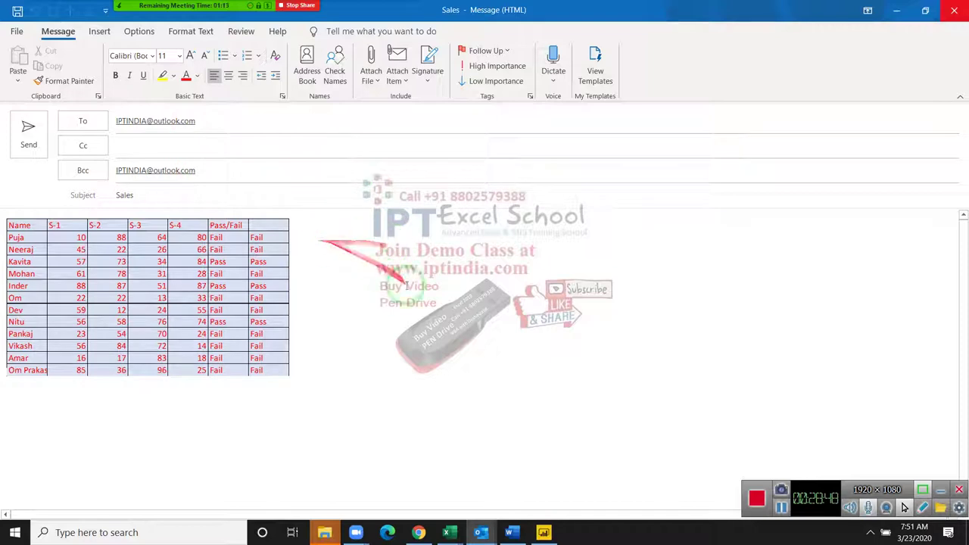
Step: Refresh the pasted score table with Update Link so it matches the red-text Excel source
click(443, 300)
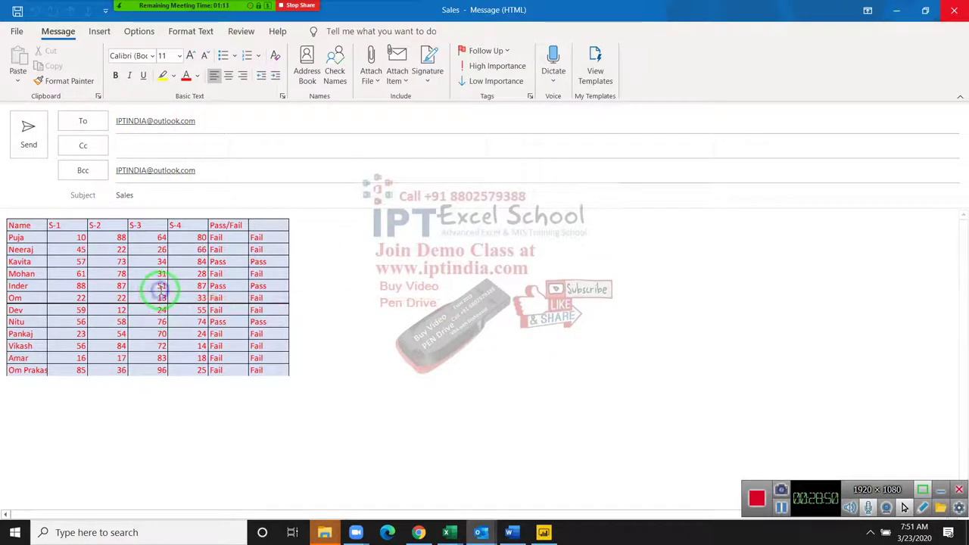
right_click(161, 292)
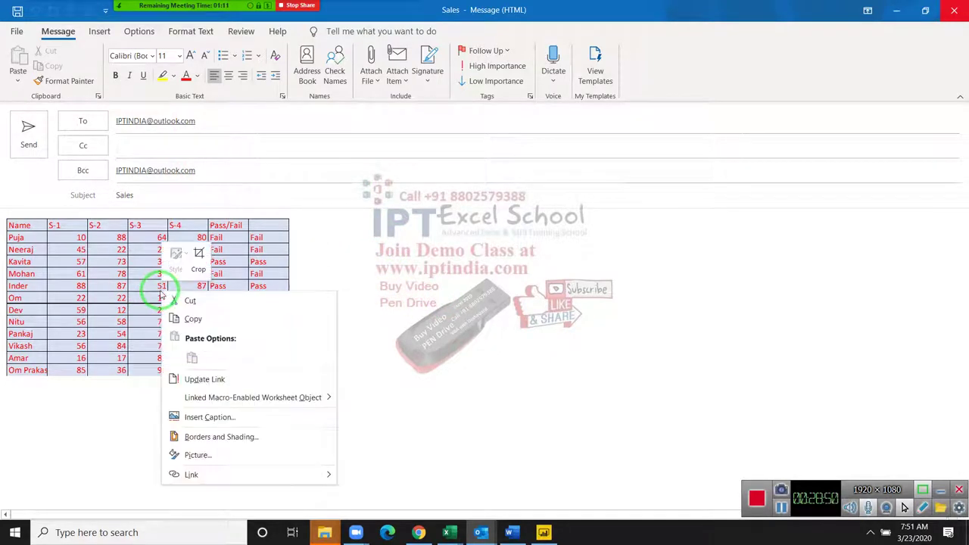
click(256, 381)
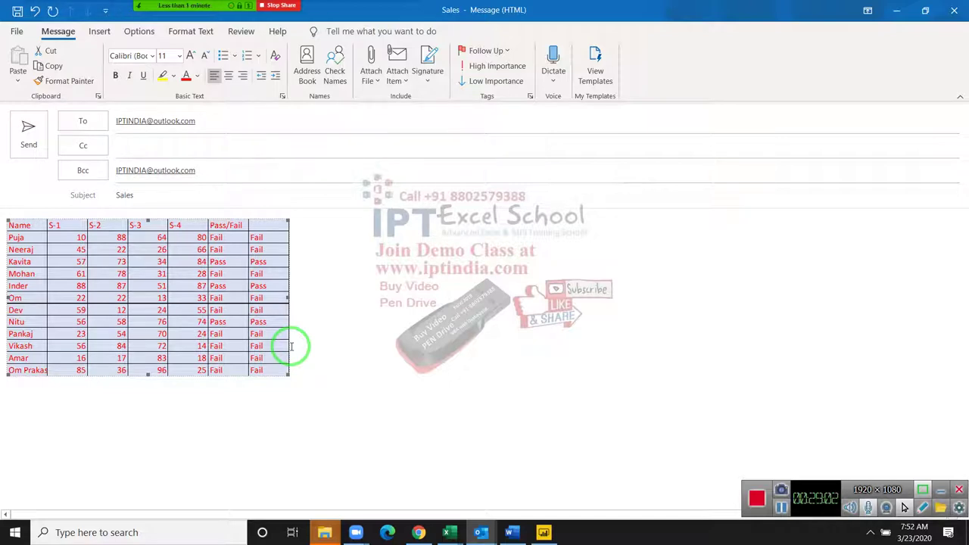
Step: Leave the Sales message and minimize the Power BI start window to reveal the Windows desktop
click(22, 125)
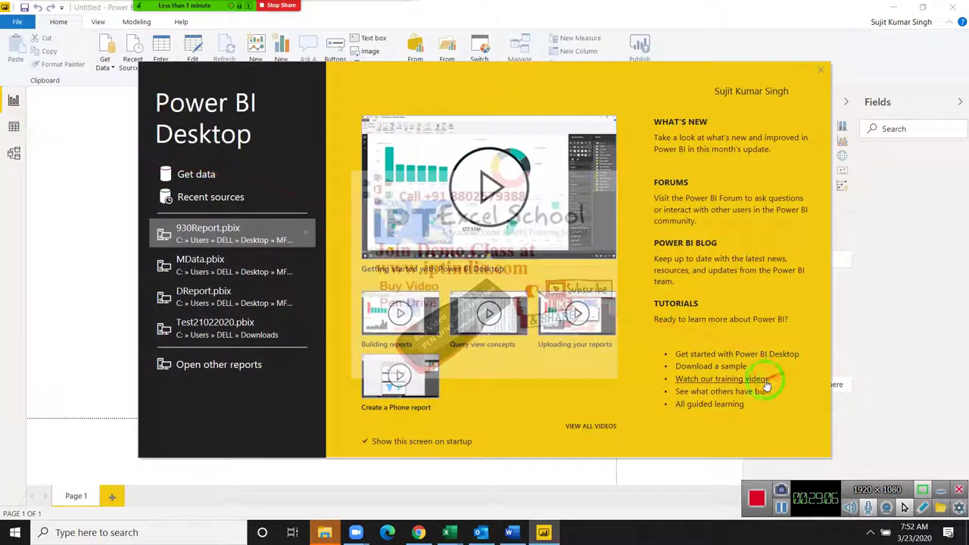
key(super+d)
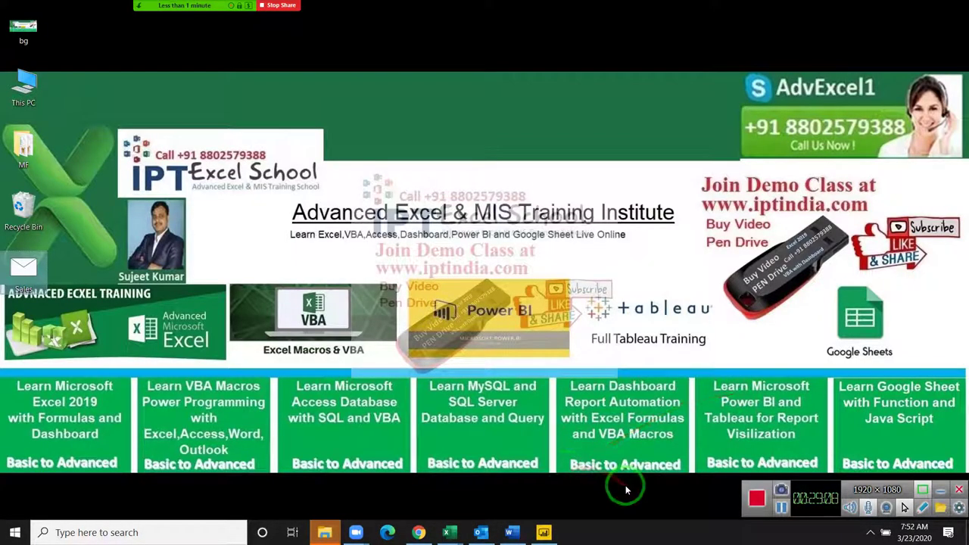